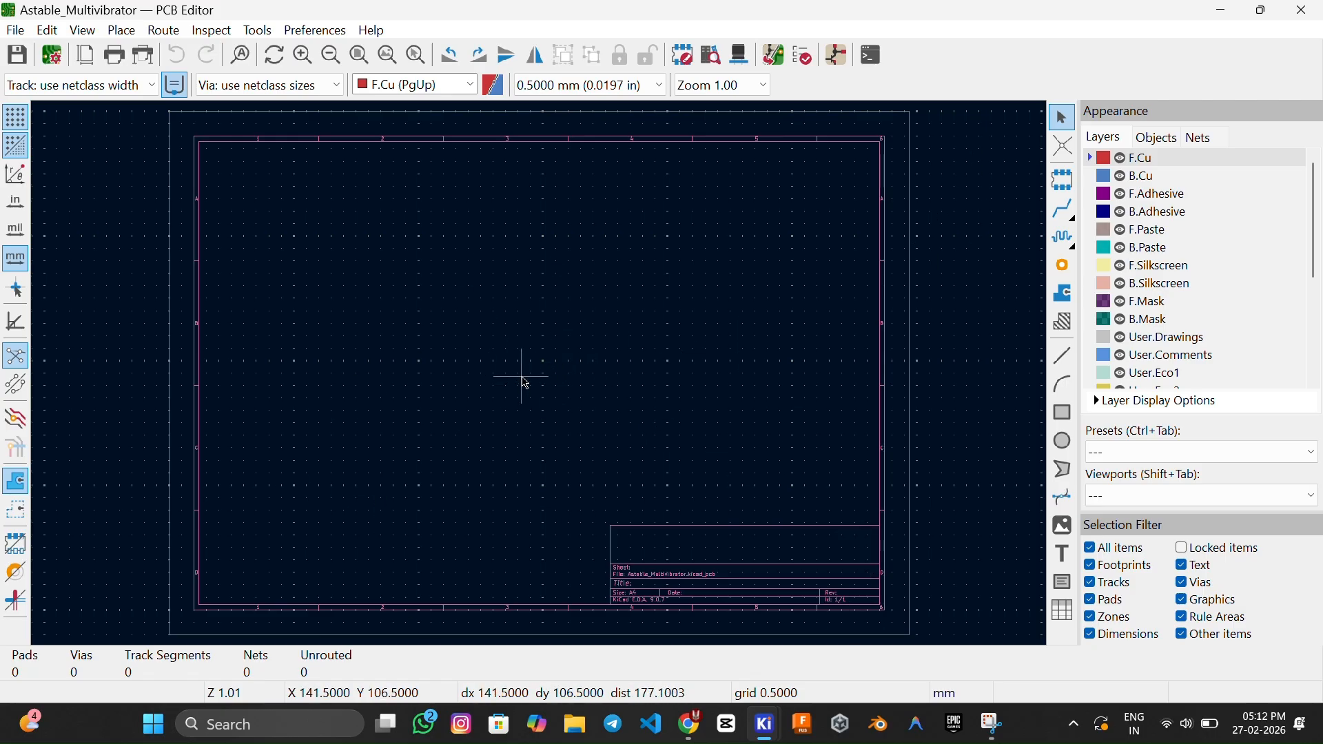
scroll(540, 378, "down", 6)
scroll(540, 375, "up", 5)
scroll(623, 286, "down", 2)
middle_click_drag(511, 284, 480, 319)
scroll(481, 320, "down", 1)
middle_click_drag(587, 404, 595, 353)
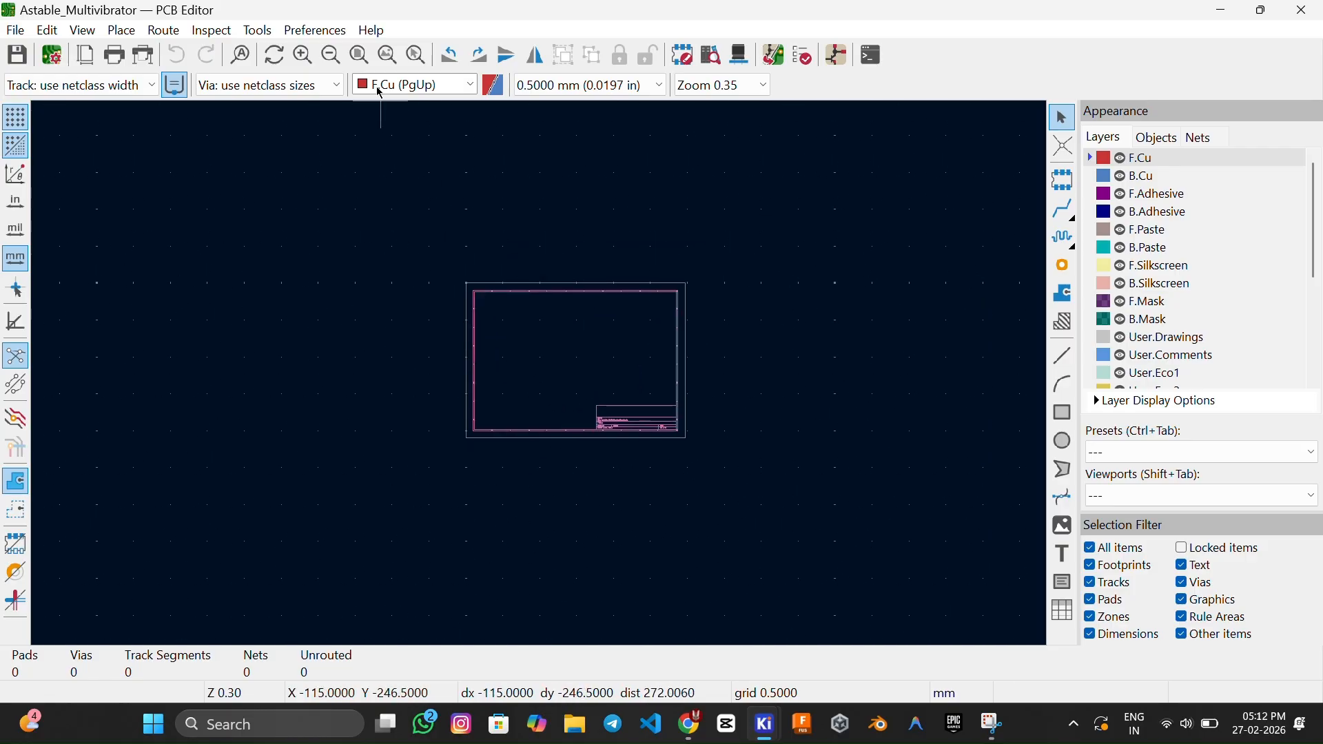
left_click(358, 56)
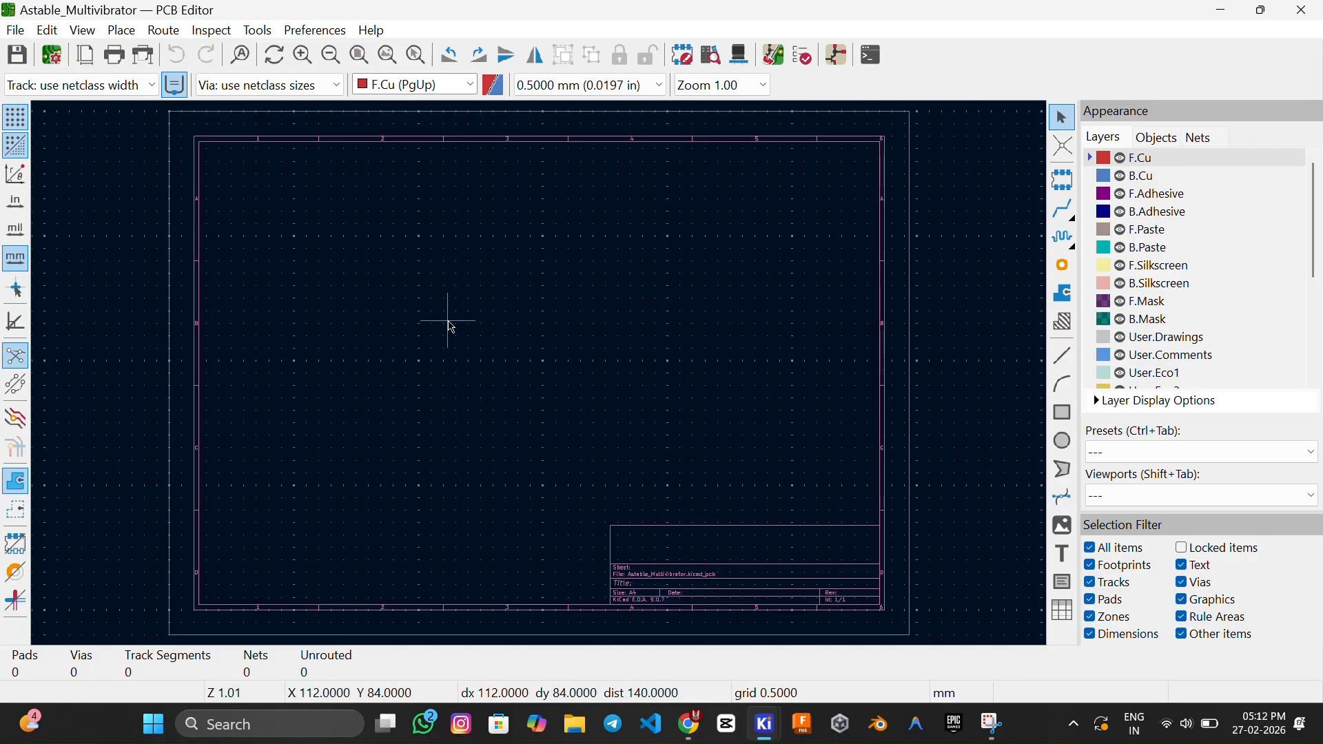
left_click(414, 61)
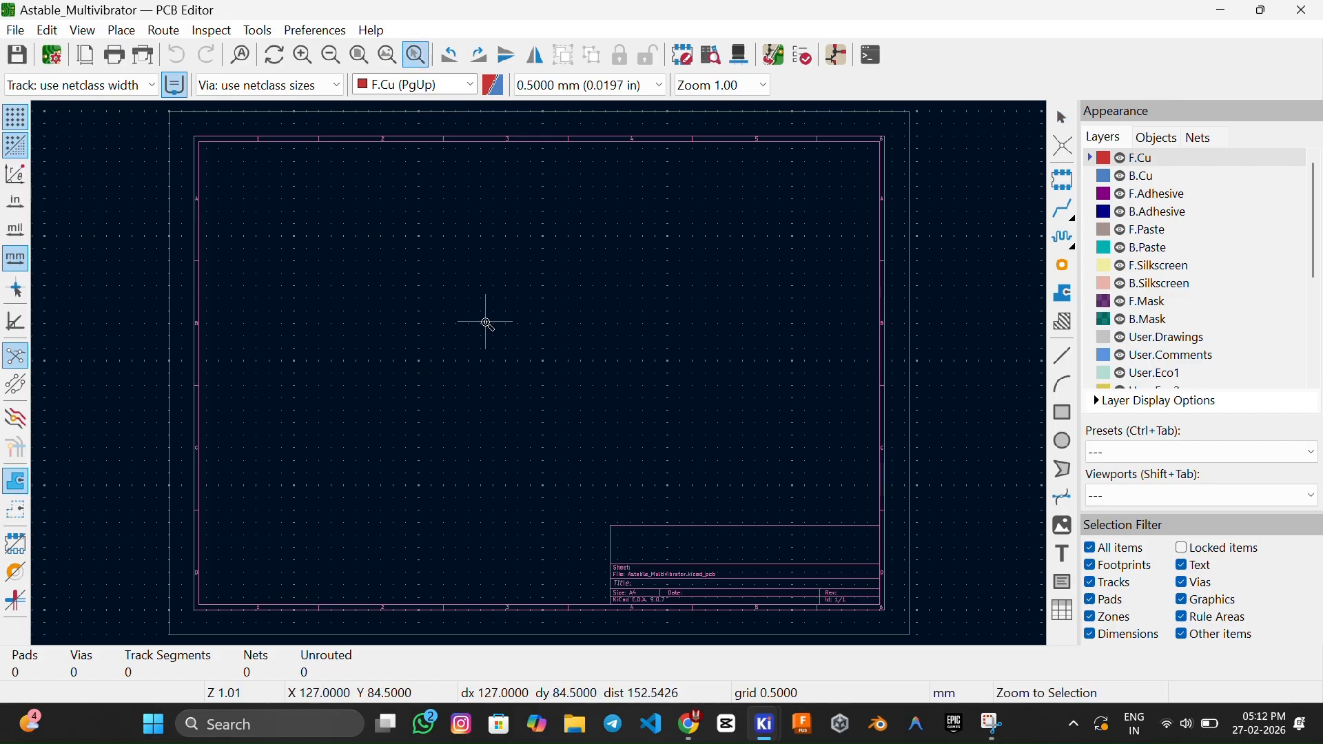
left_click_drag(487, 319, 667, 466)
left_click(374, 59)
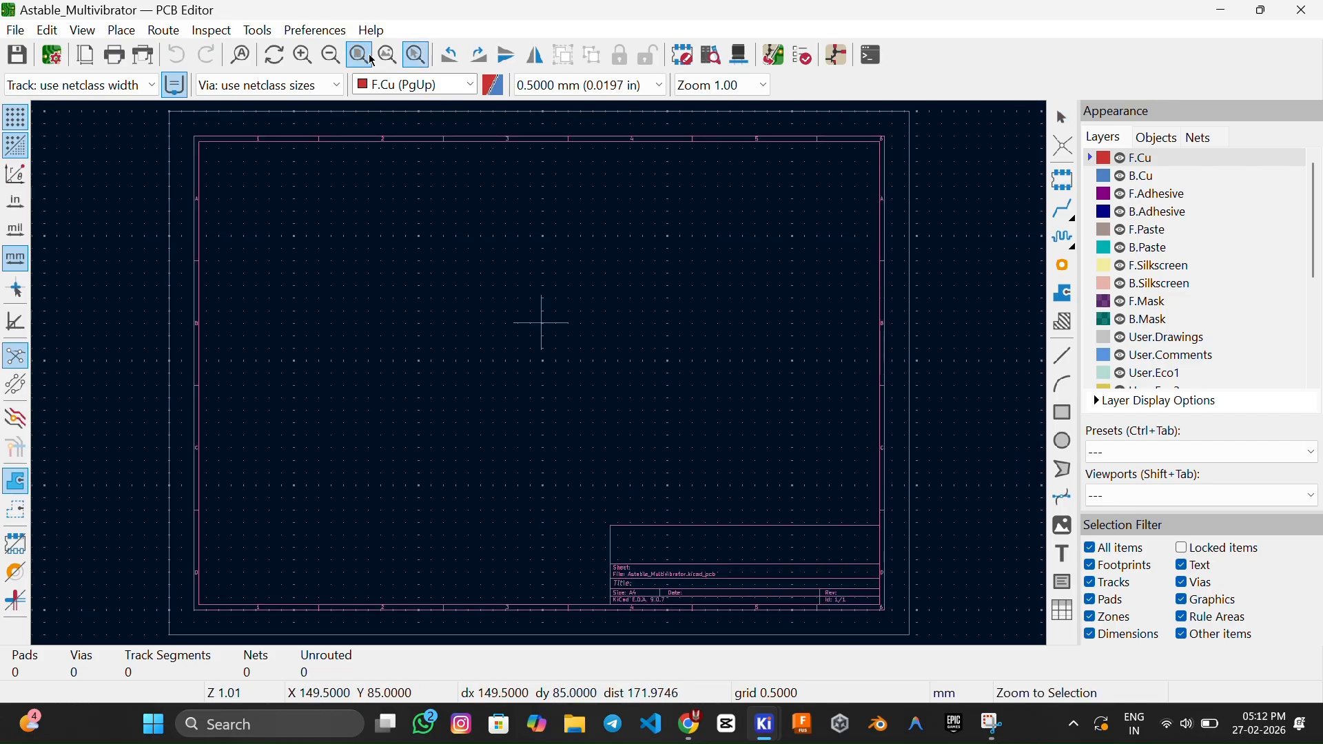
key("Escape")
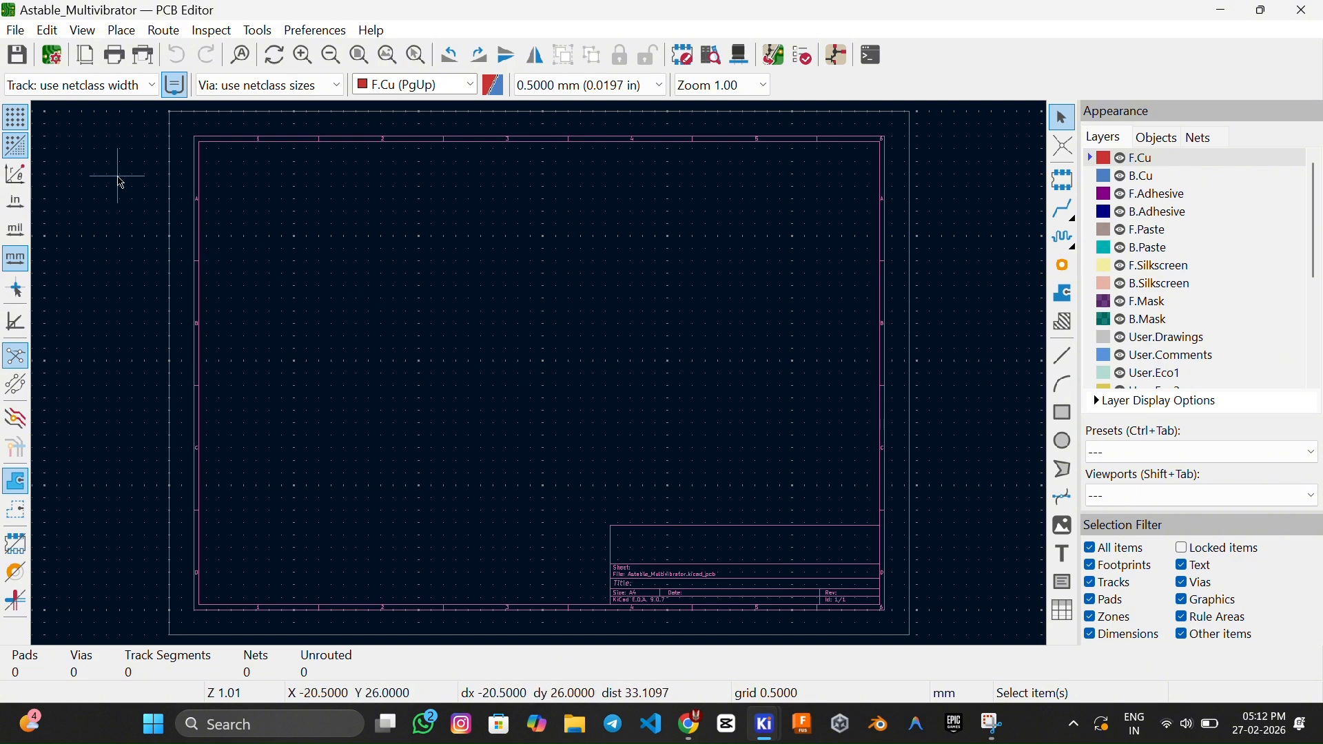
Open the board setup and examine the board editor layers, noting the front and back layer name prefixes.
left_click(54, 60)
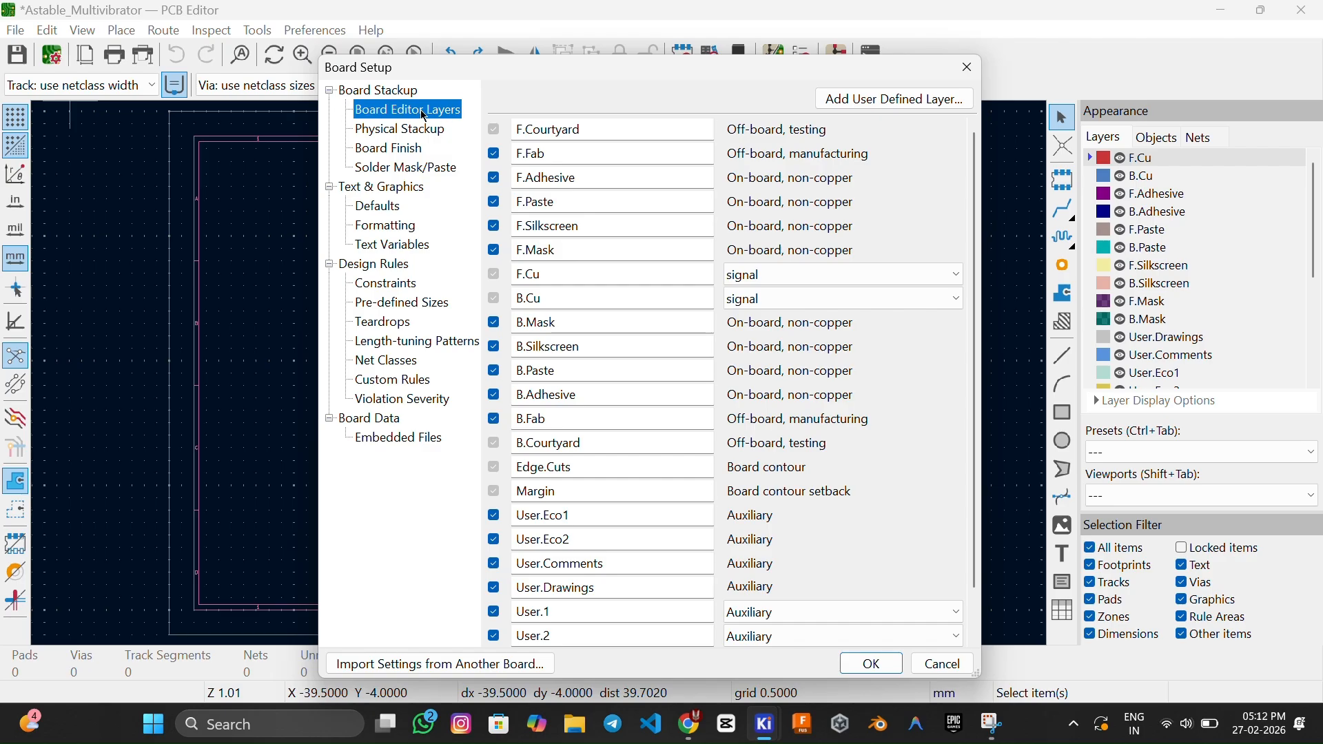
scroll(629, 321, "down", 1)
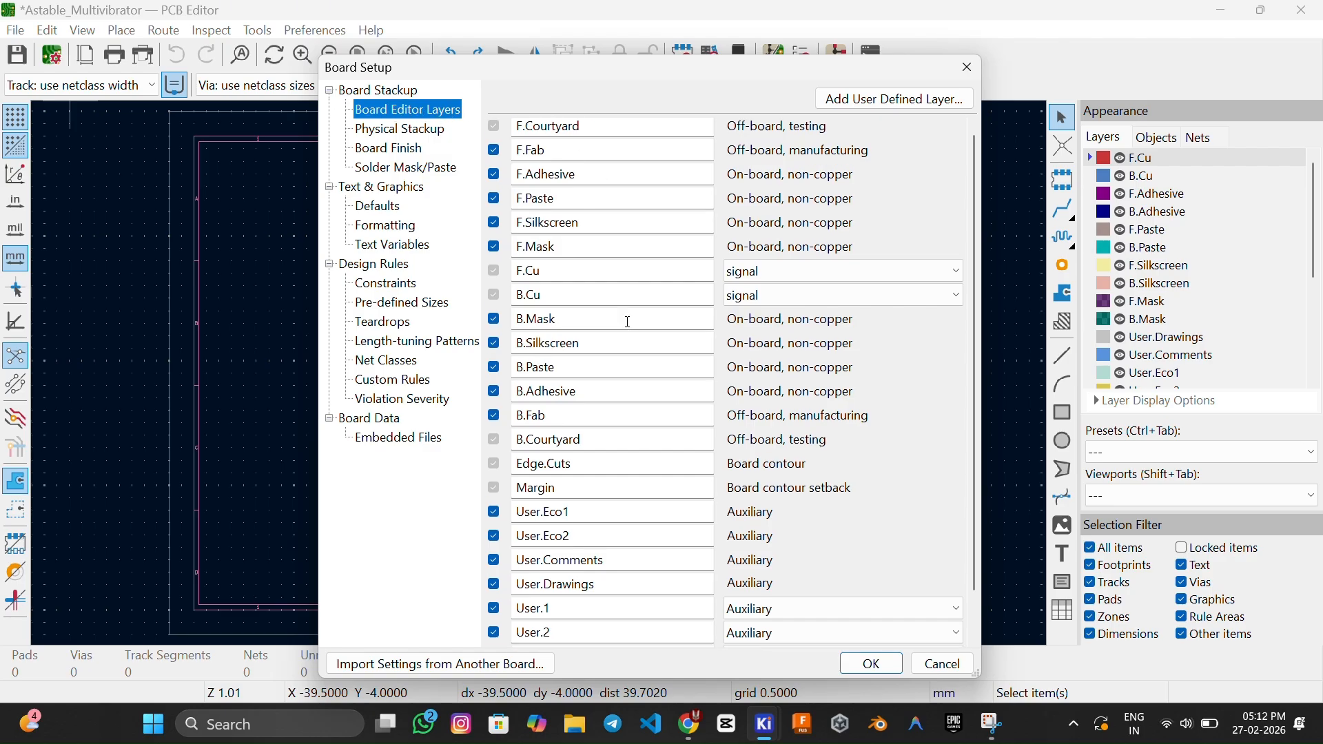
scroll(629, 322, "down", 2)
scroll(629, 322, "up", 1)
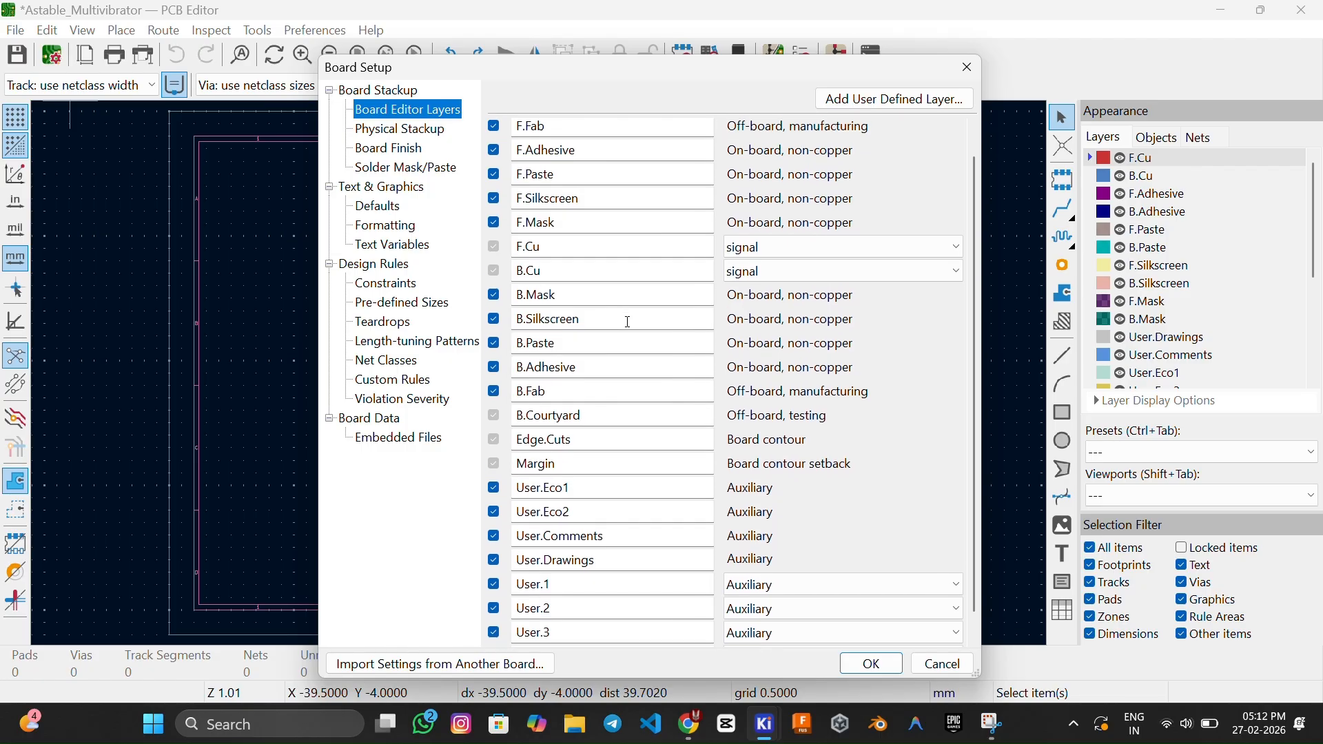
scroll(629, 322, "up", 1)
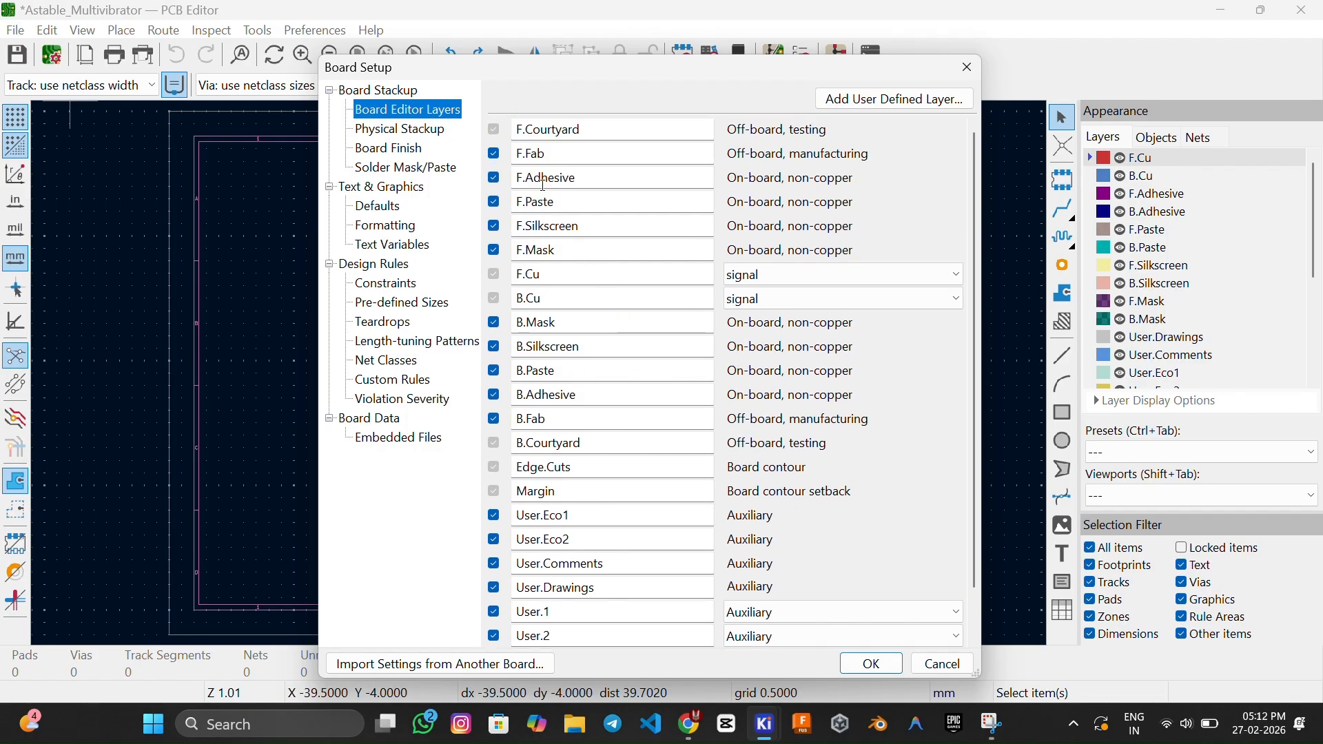
left_click_drag(523, 129, 516, 138)
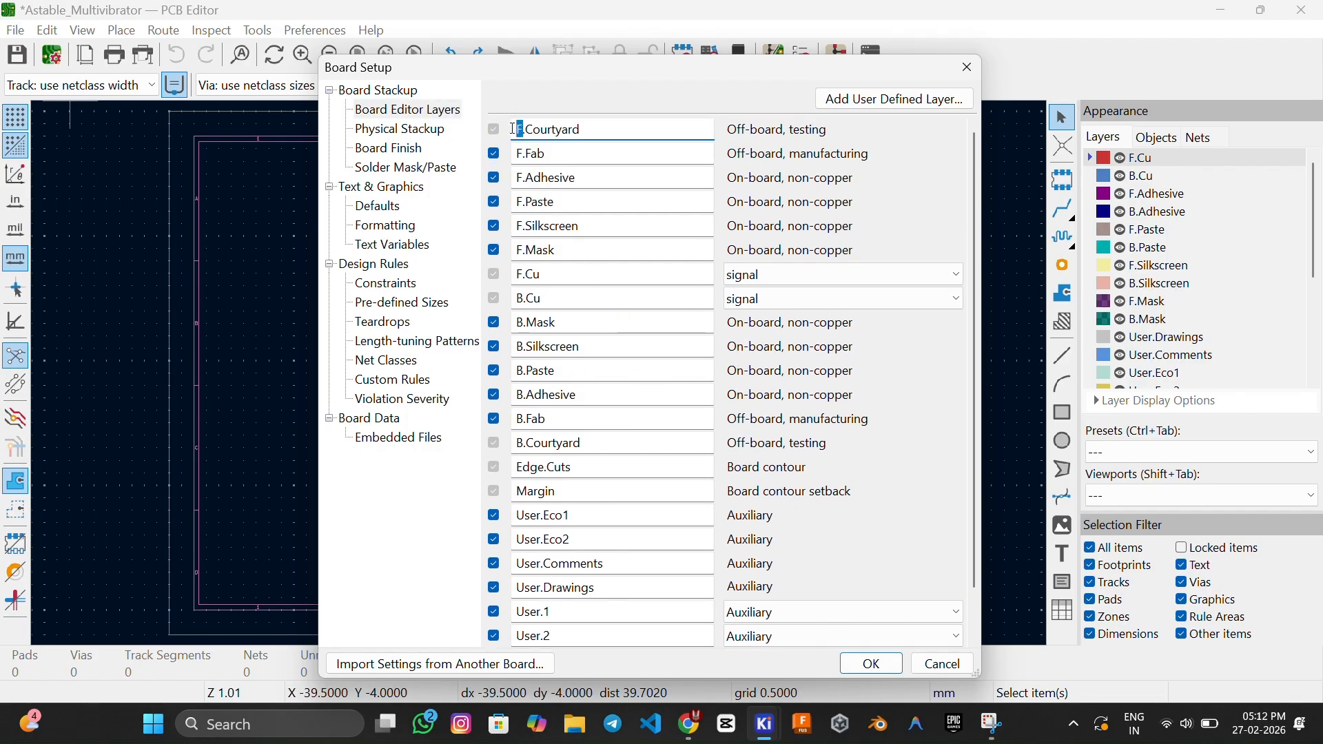
left_click(528, 295)
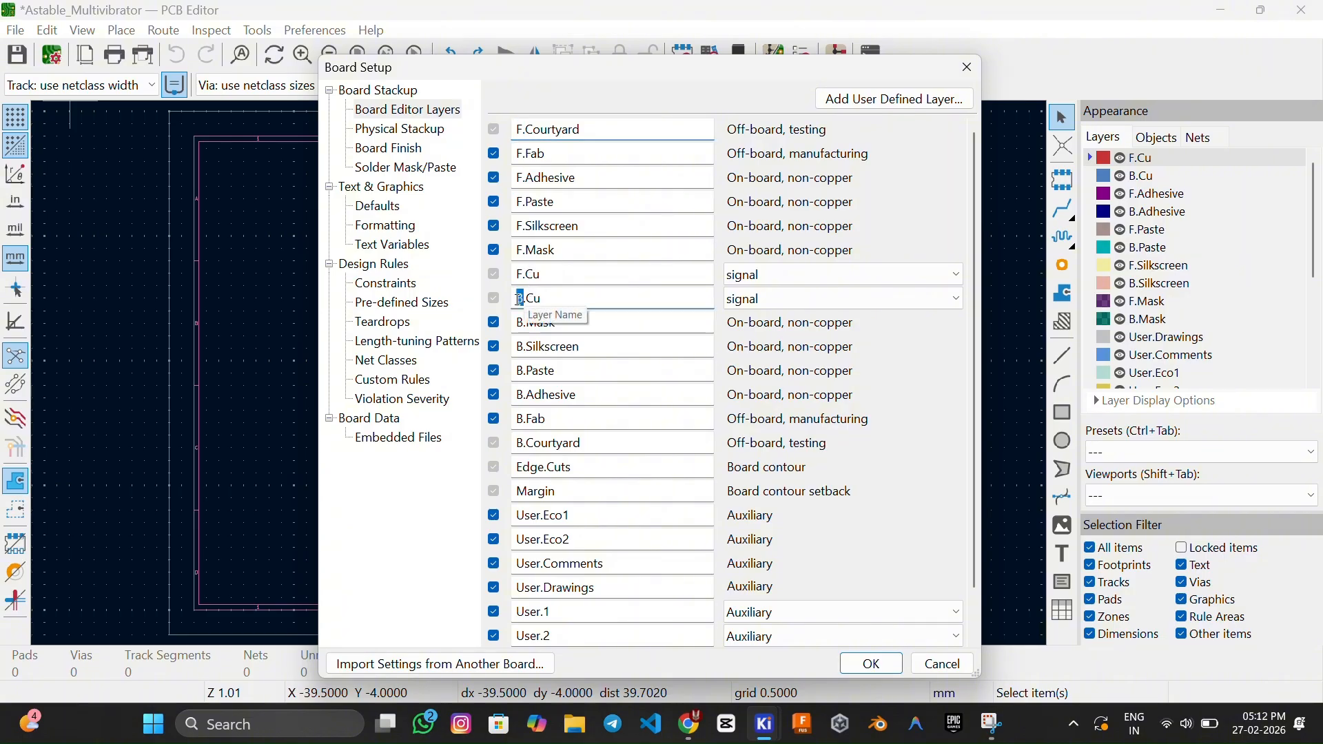
left_click(555, 292)
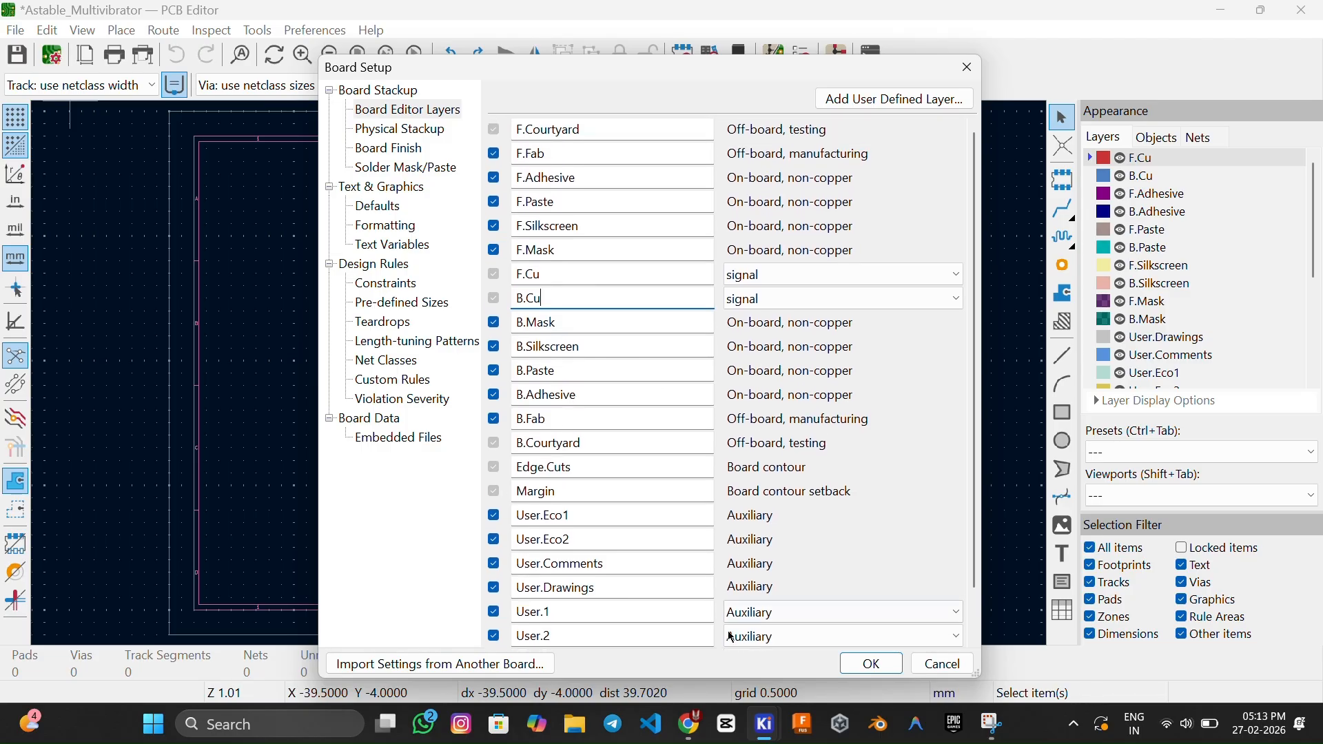
Make the Board Setup window taller and capture a screenshot of the whole window showing the board editor layers.
left_click_drag(734, 681, 736, 704)
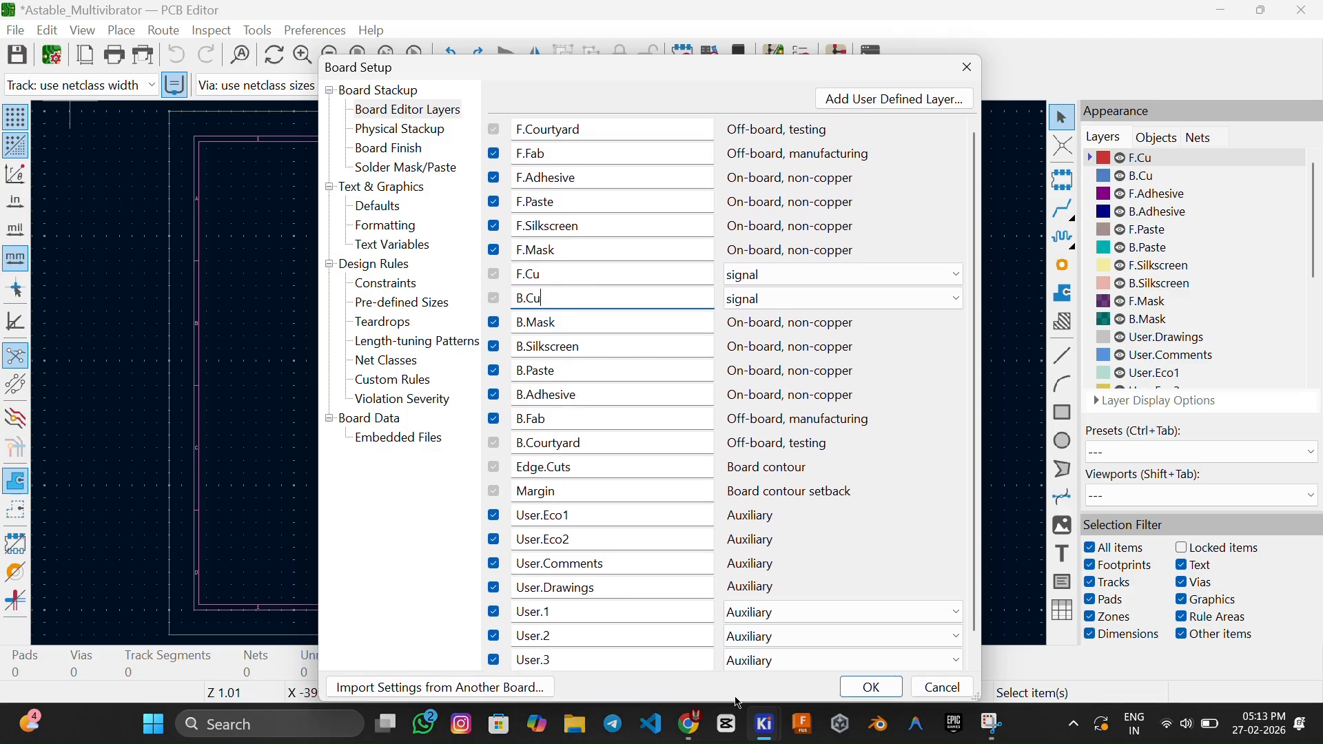
scroll(725, 223, "down", 1)
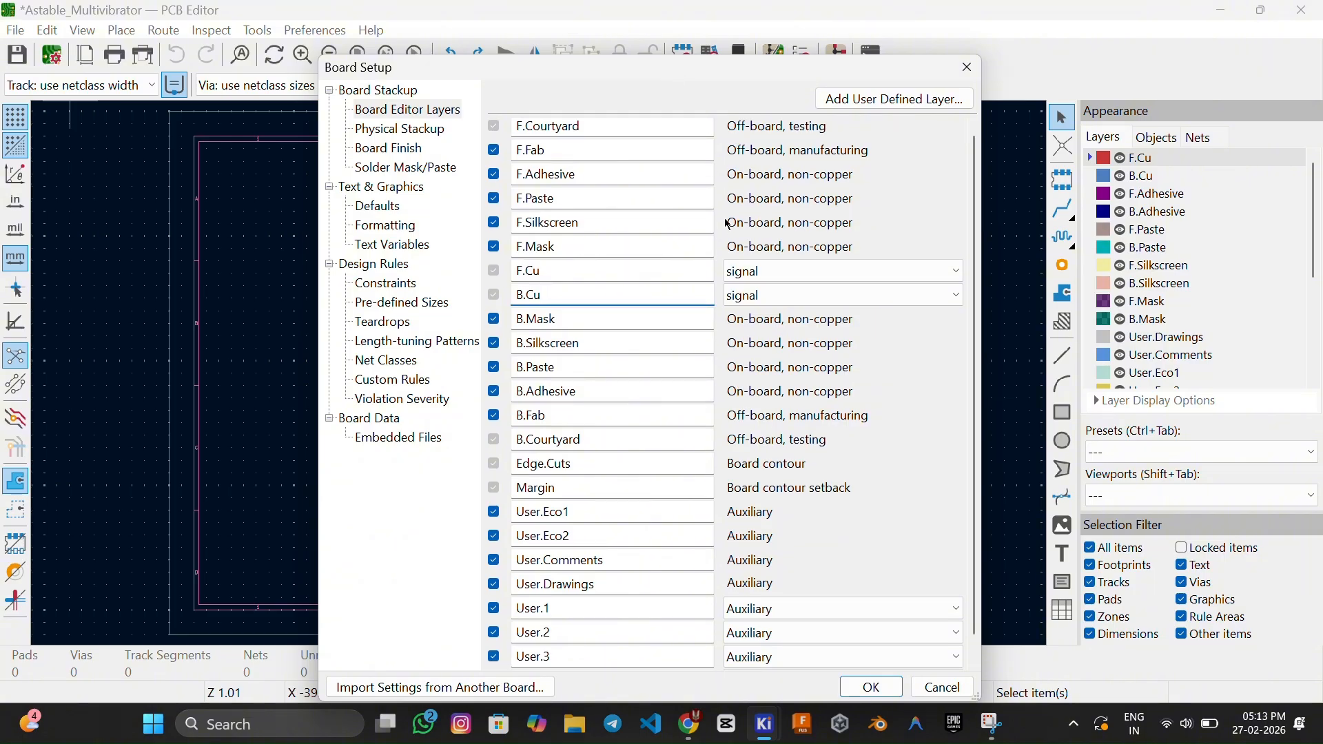
scroll(724, 201, "down", 1)
scroll(724, 201, "up", 1)
scroll(727, 202, "down", 1)
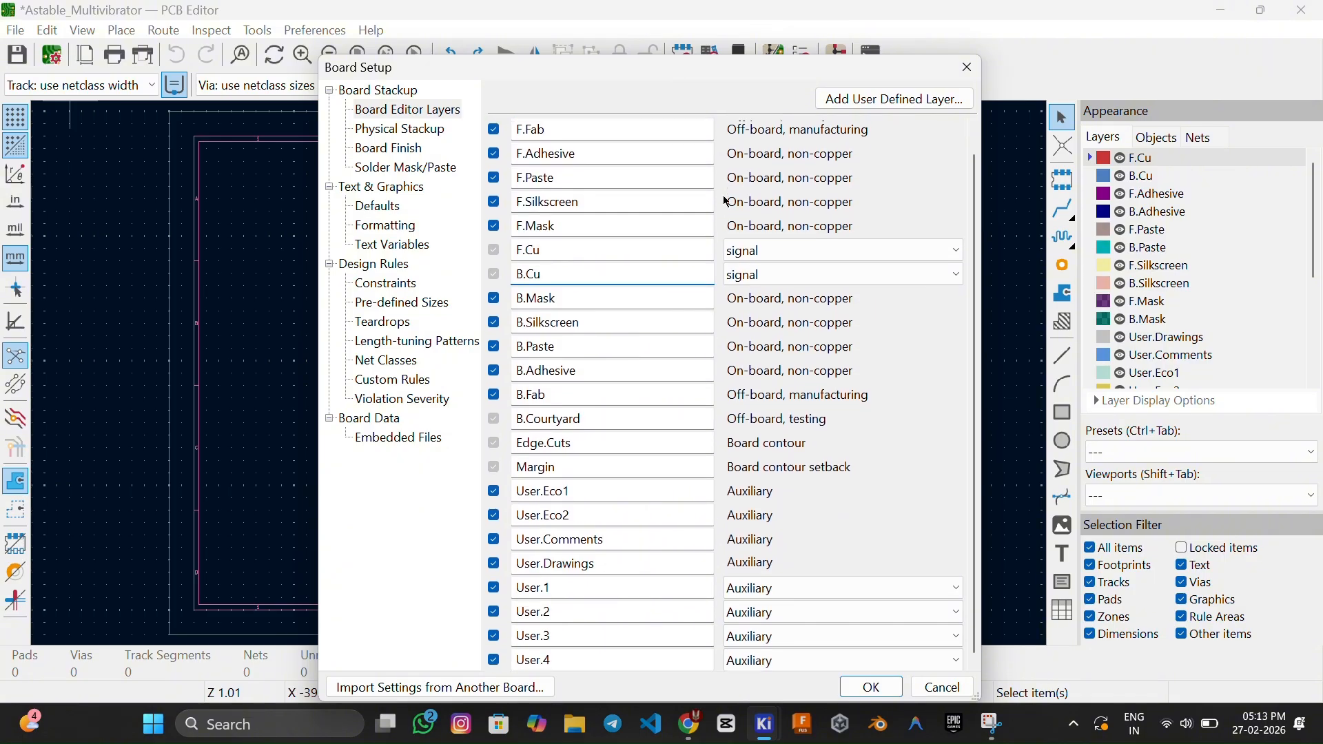
scroll(698, 368, "up", 1)
scroll(698, 368, "up", 1)
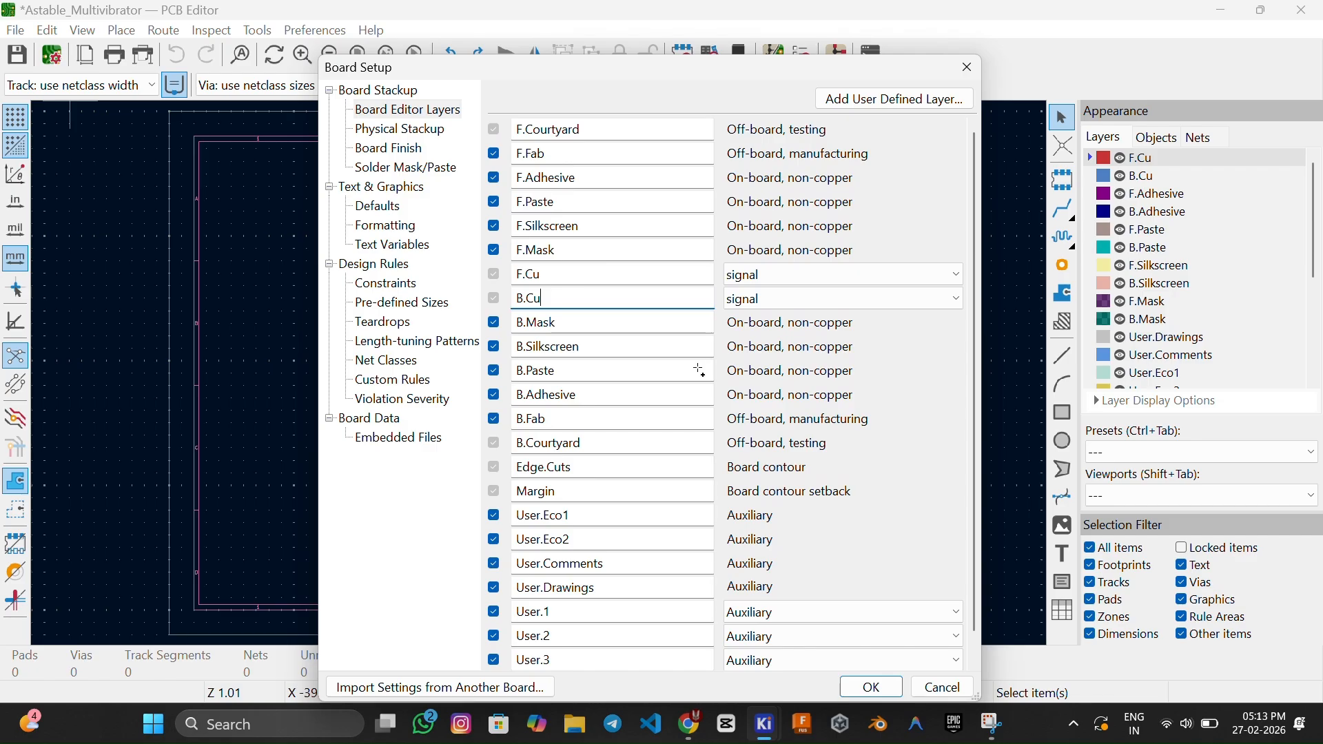
key("super+shift+s")
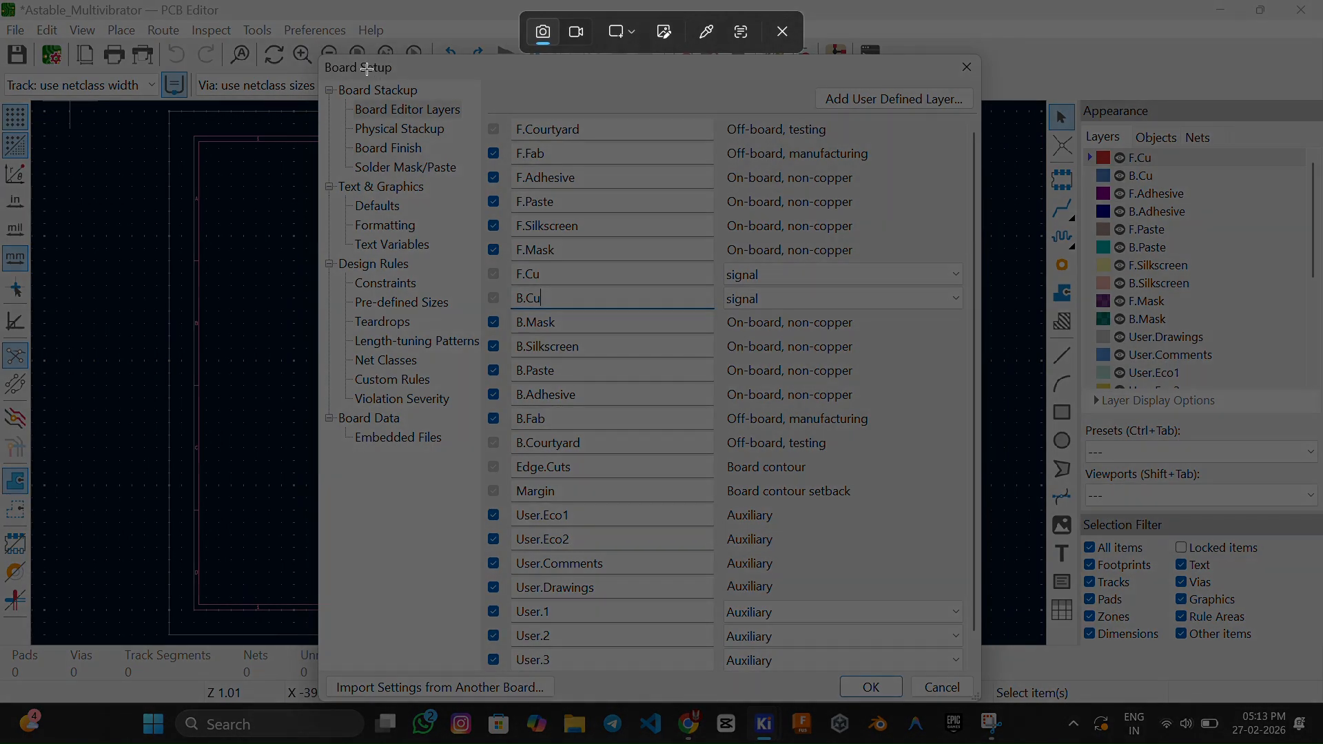
left_click_drag(319, 51, 987, 708)
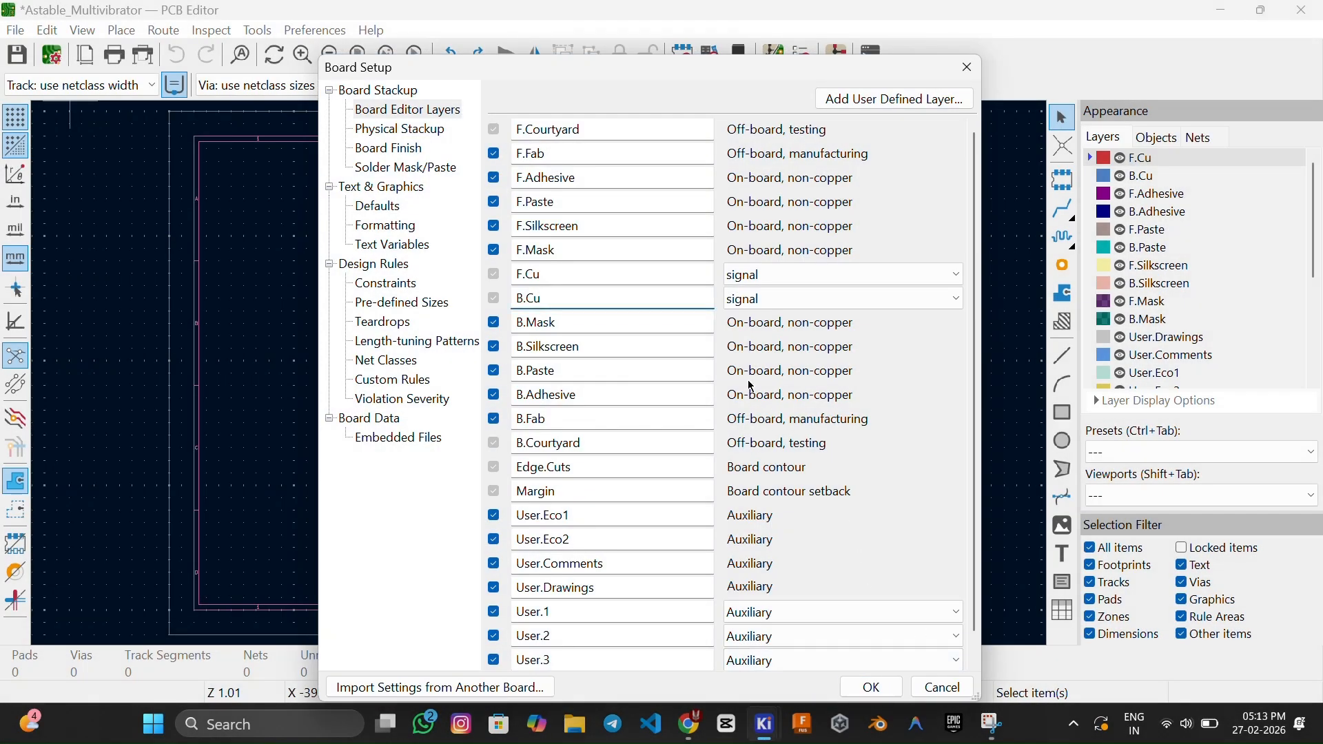
Switch to ChatGPT in Chrome, attach the screenshot, and ask which layers are necessary for a first PCB with a very basic Astable Multivibrator circuit.
left_click(689, 724)
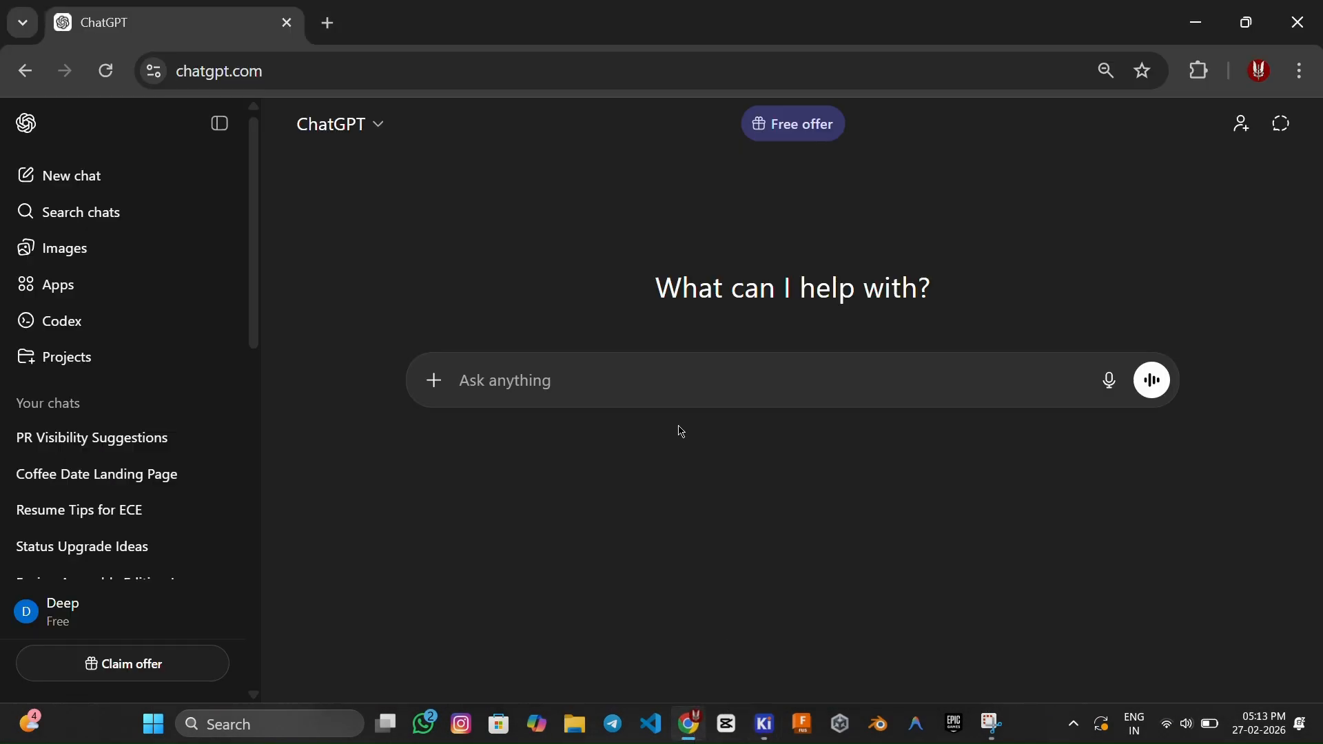
key("ctrl+v")
type("What are the necessary layers should ")
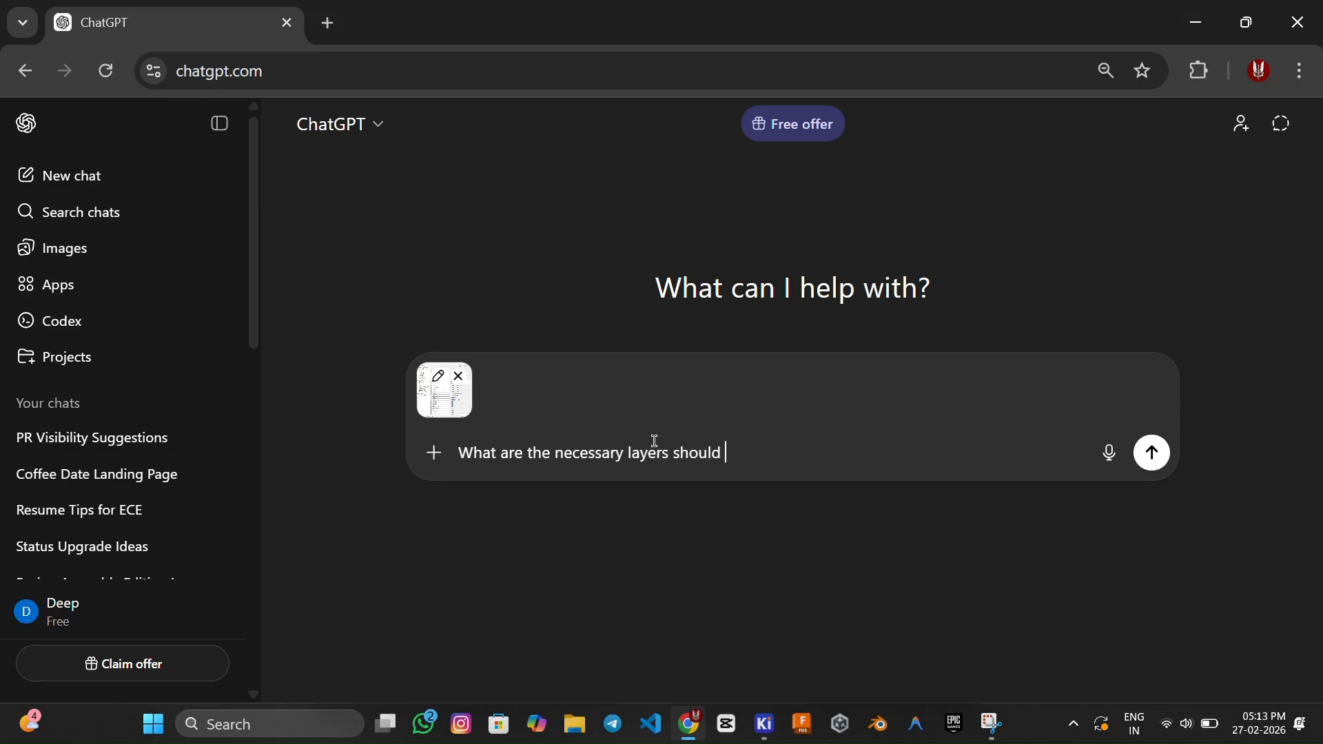
type("i select as i am making my very first PCB and Designing very basic Astable Multivibrator Circuit.")
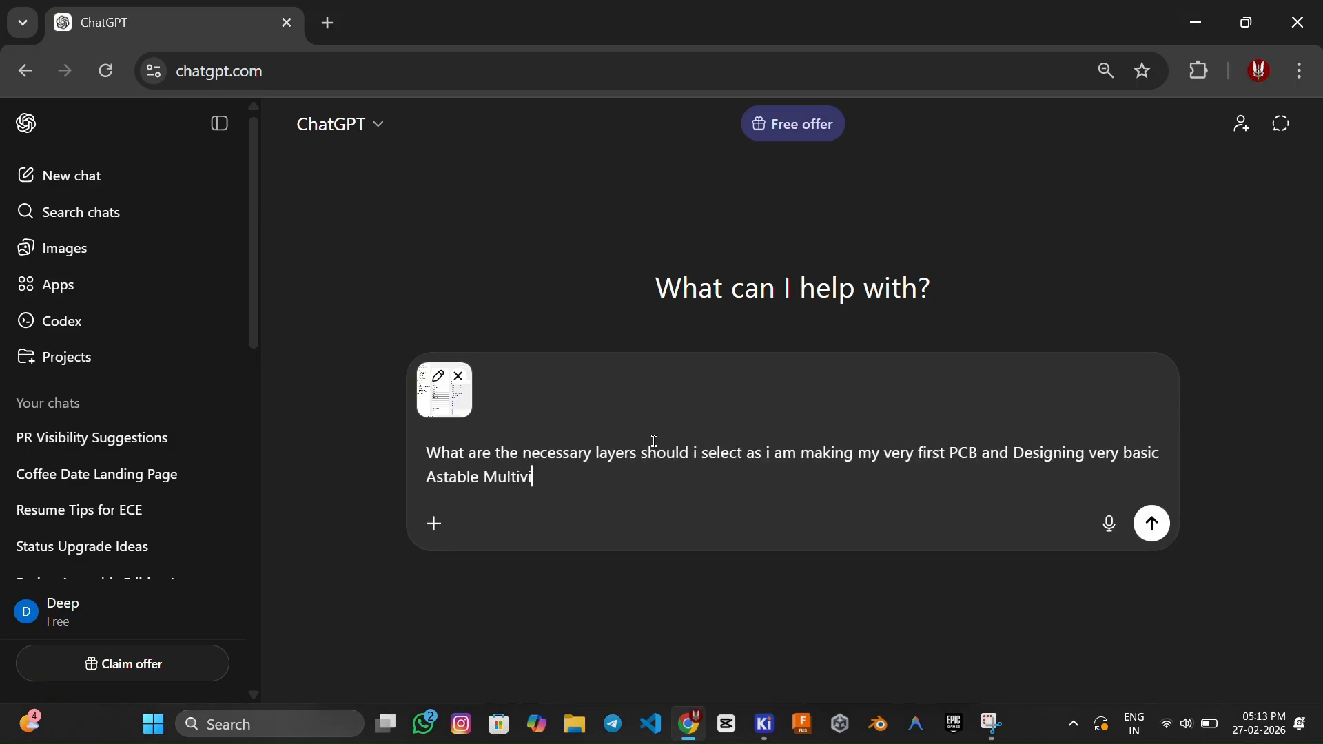
key("Return")
scroll(829, 386, "down", 2)
scroll(505, 402, "down", 5)
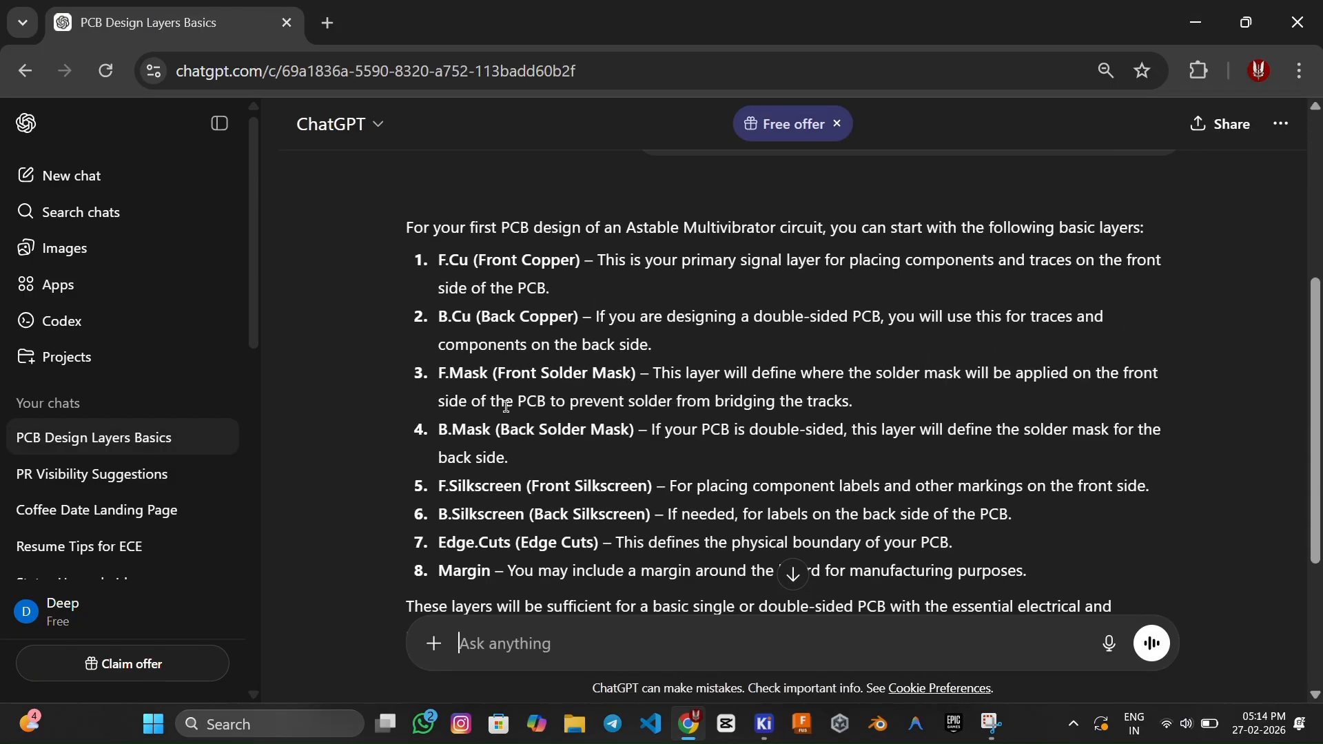
scroll(548, 492, "up", 2)
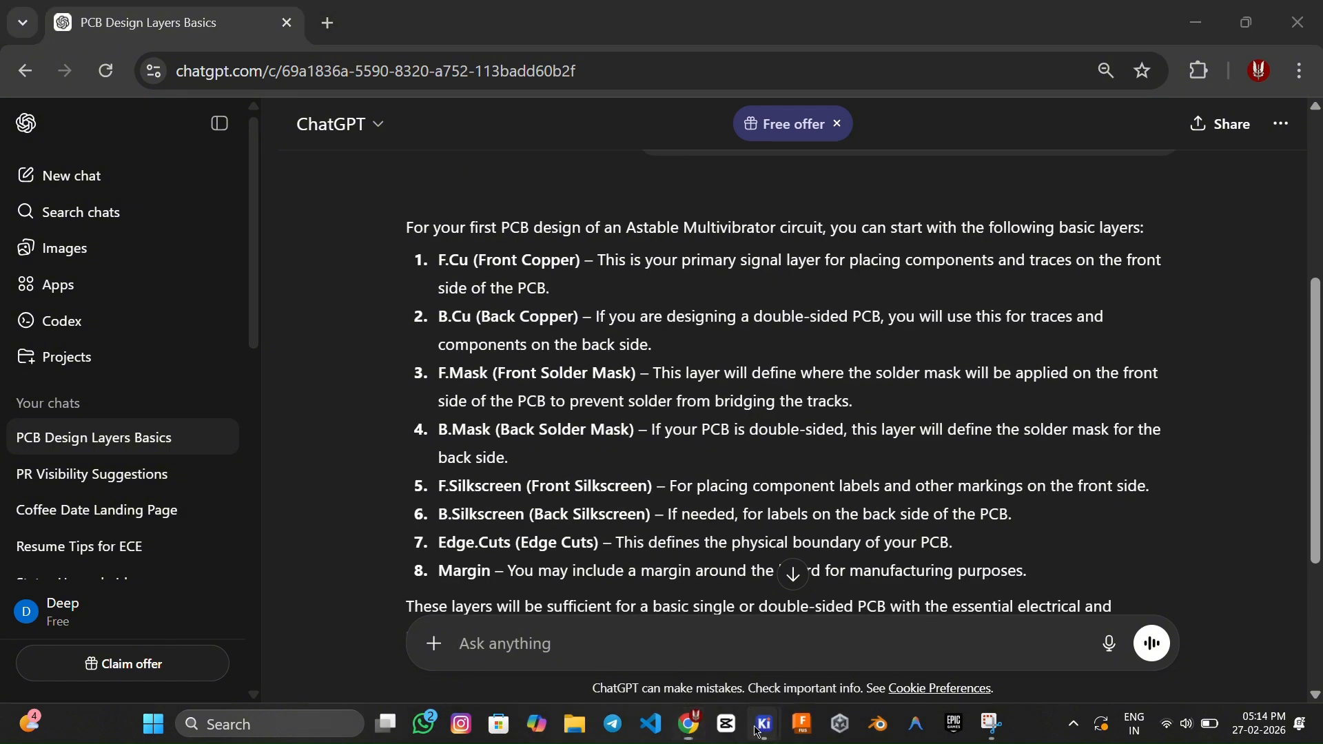
Return to the KiCad PCB Editor and disable the B.Adhesive and B.Fab layers in the board setup.
mouse_move(765, 723)
left_click(950, 641)
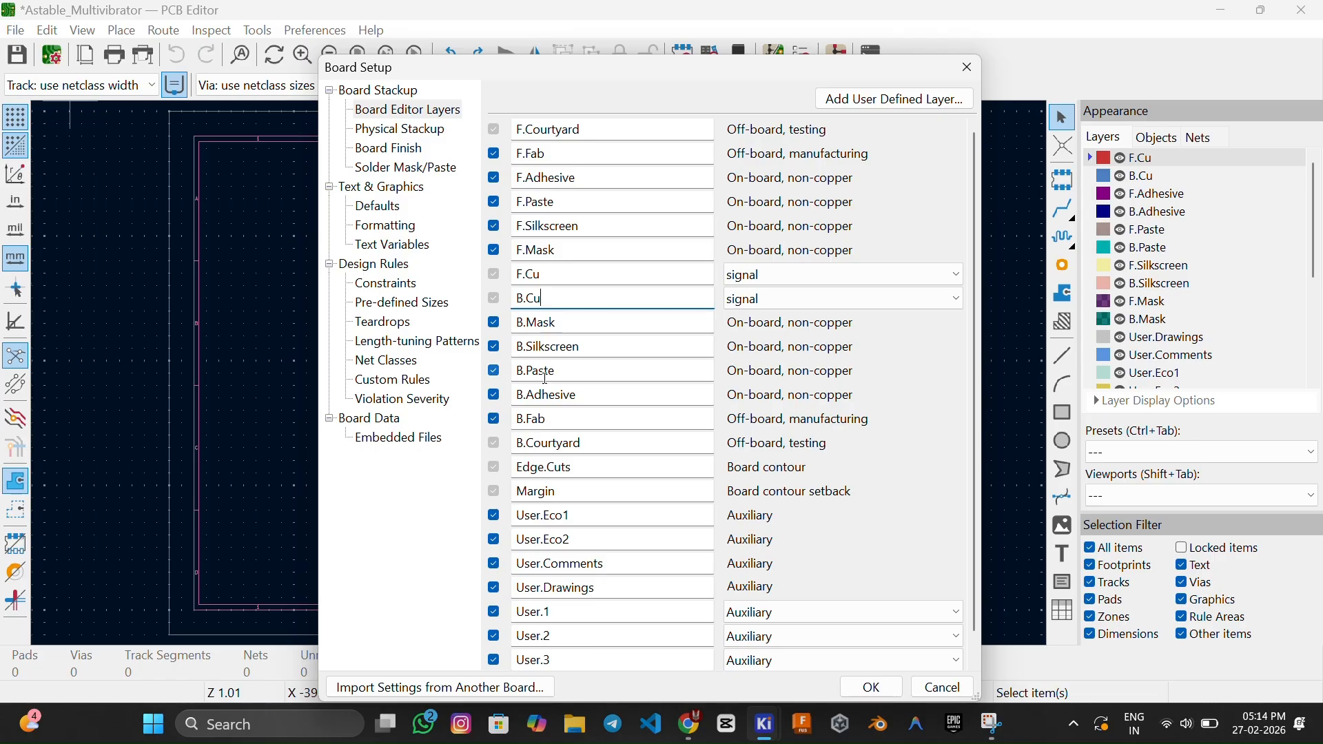
left_click(493, 396)
left_click(493, 419)
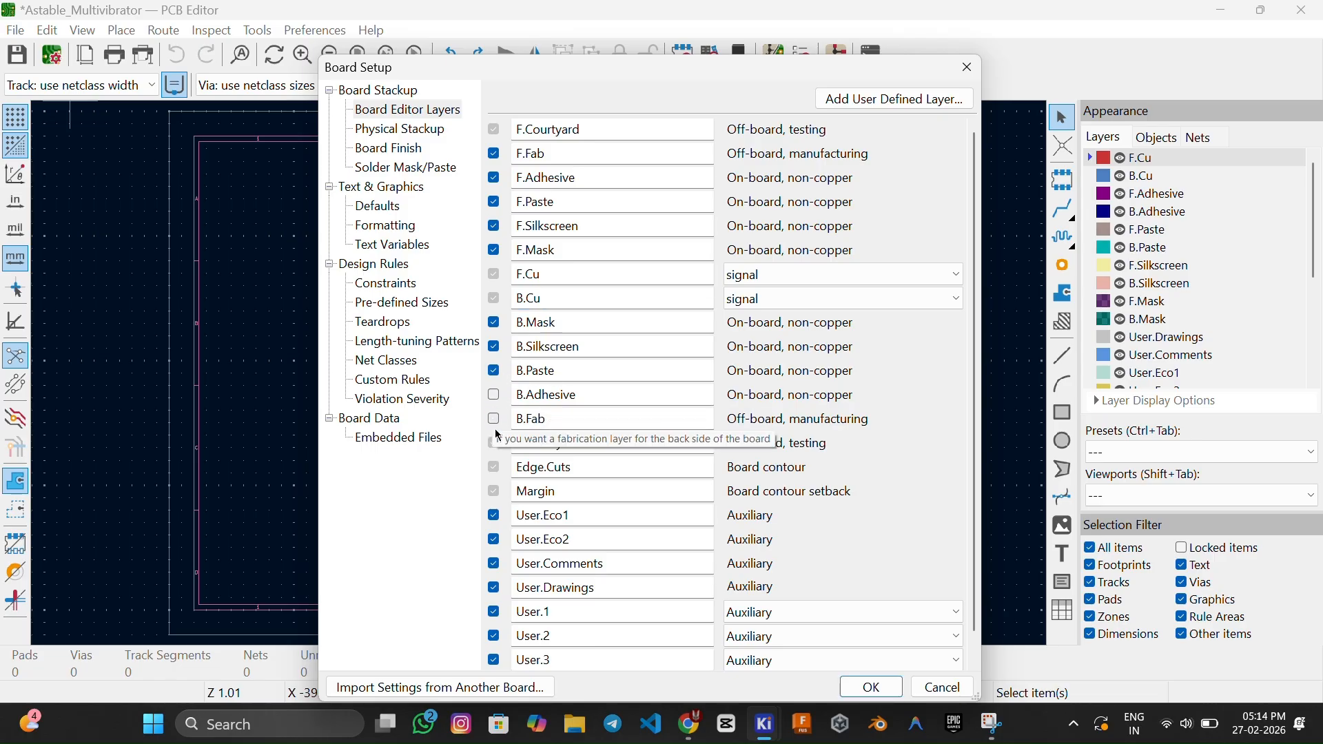
Disable the auxiliary layers User.Eco1, User.Eco2, User.Comments, User.Drawings and User.1 through User.4.
left_click(493, 516)
left_click(494, 540)
left_click(494, 564)
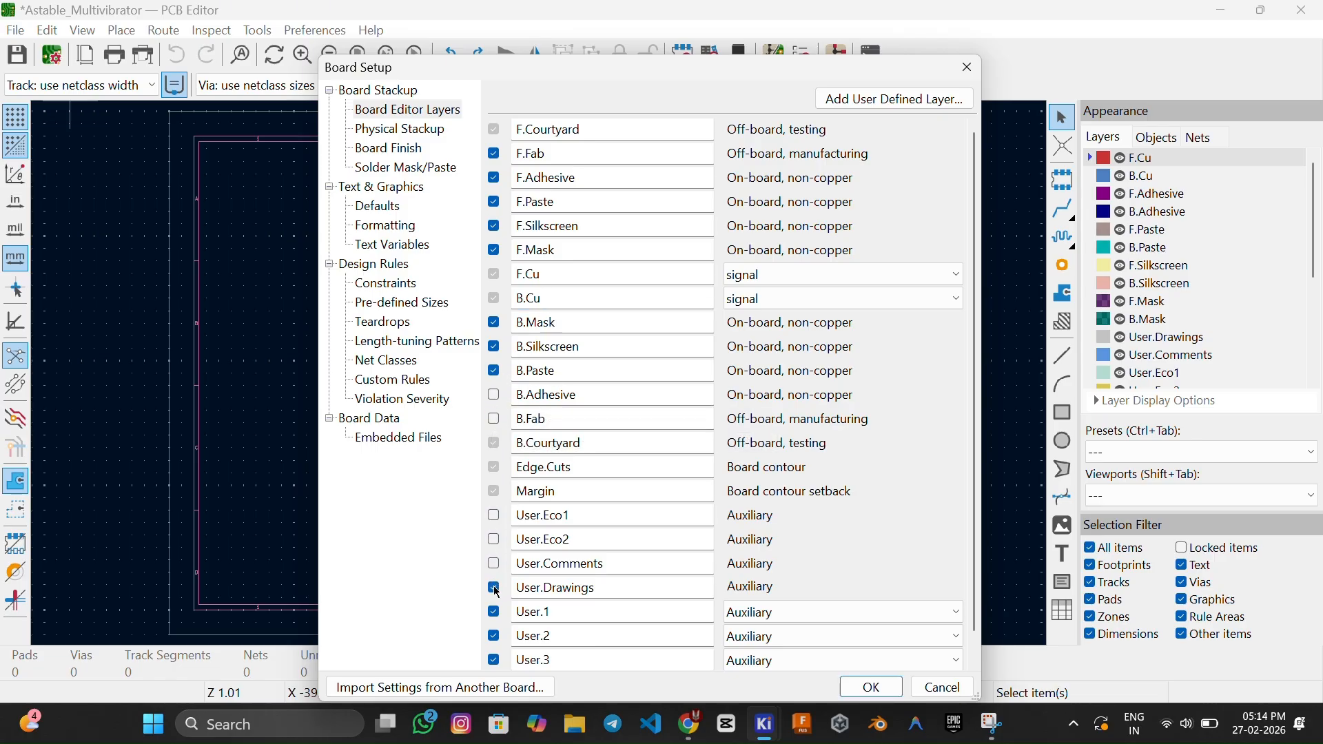
left_click(494, 588)
left_click(493, 612)
left_click(494, 636)
left_click(493, 660)
scroll(496, 654, "down", 1)
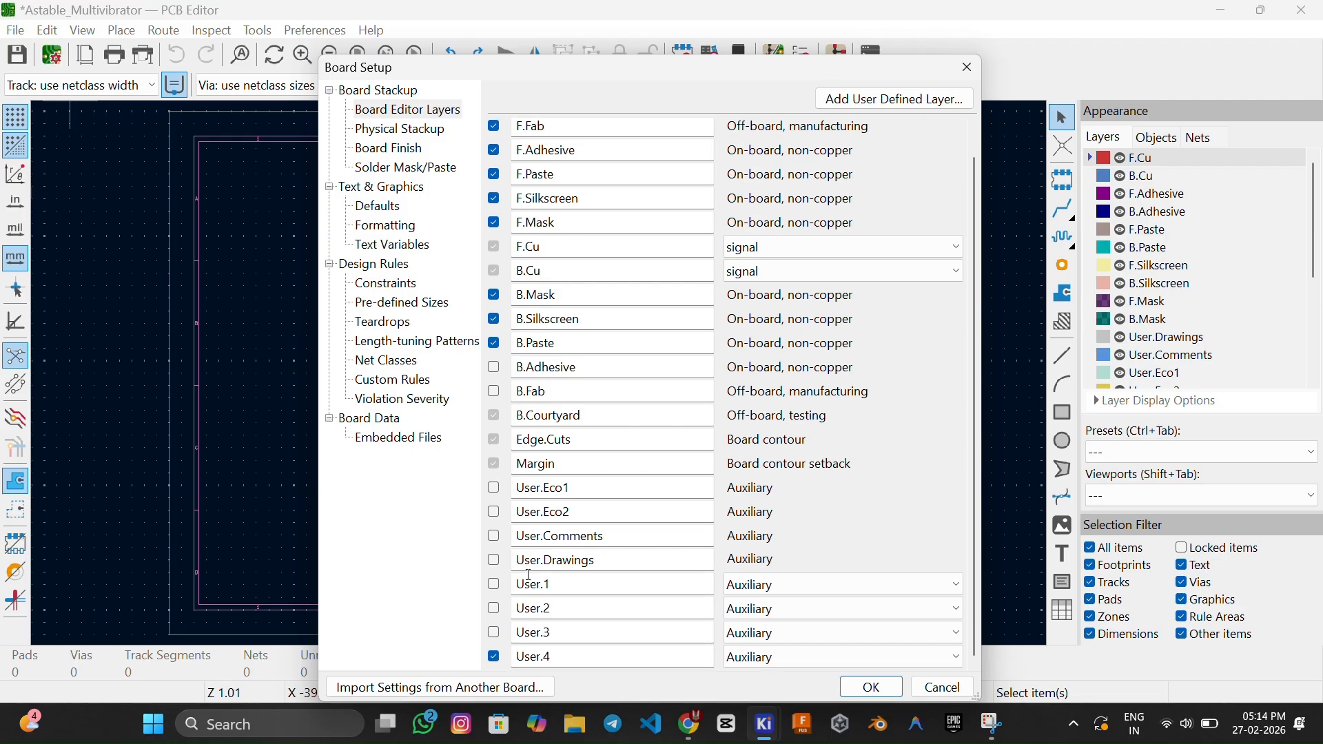
left_click(493, 657)
Disable the F.Fab and F.Adhesive layers in the board editor layer list.
scroll(588, 627, "up", 1)
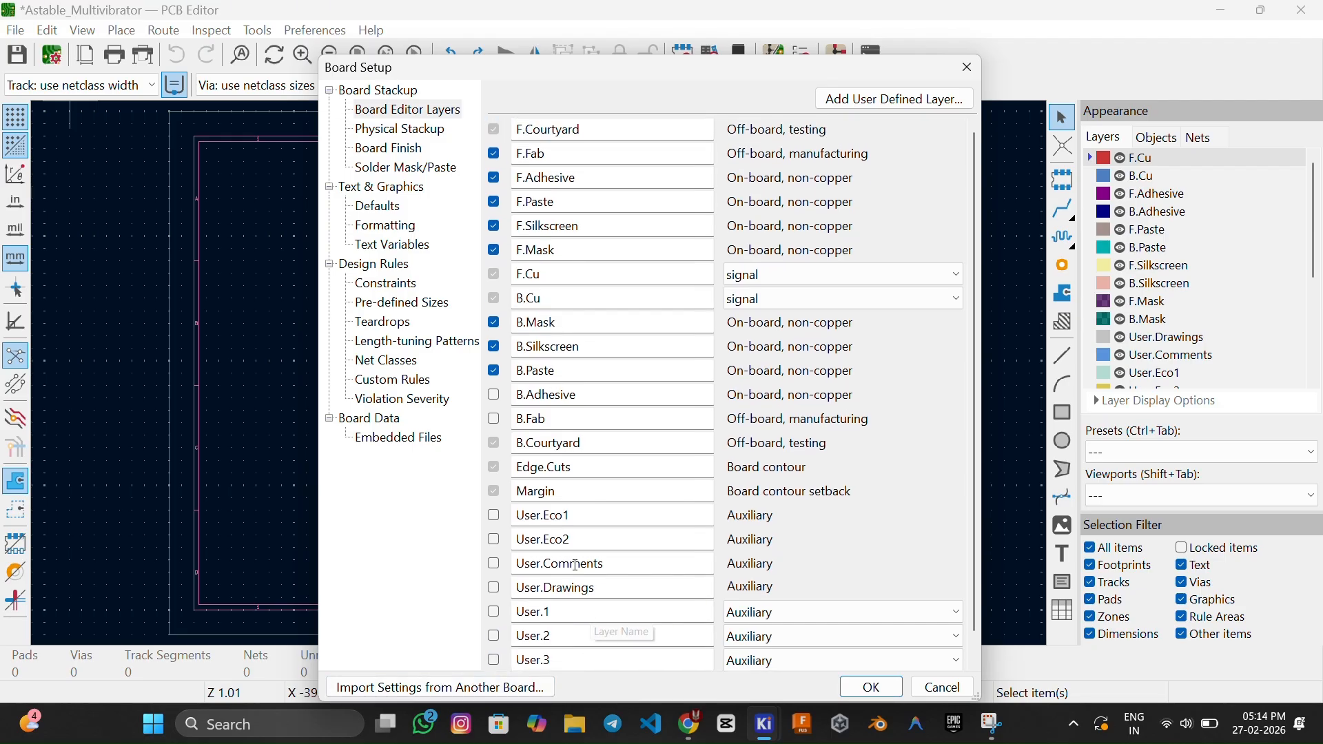
left_click(494, 153)
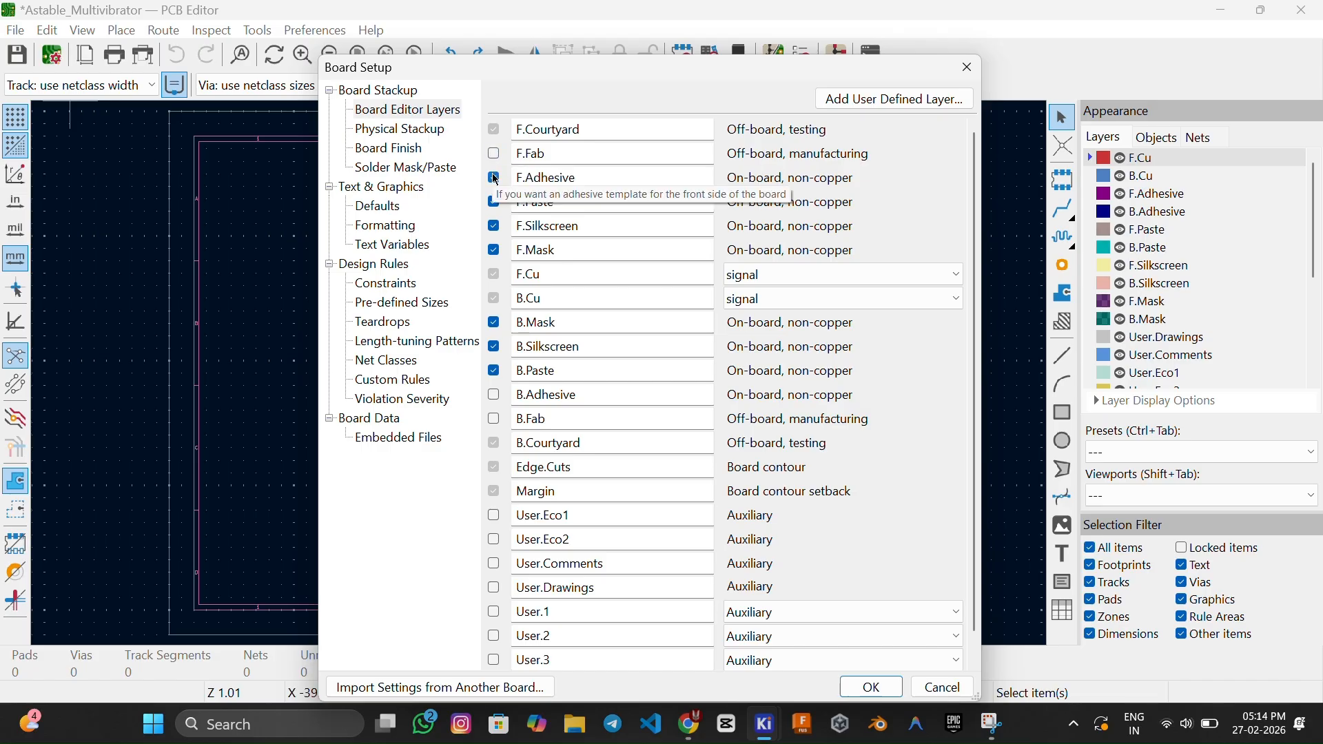
left_click(494, 178)
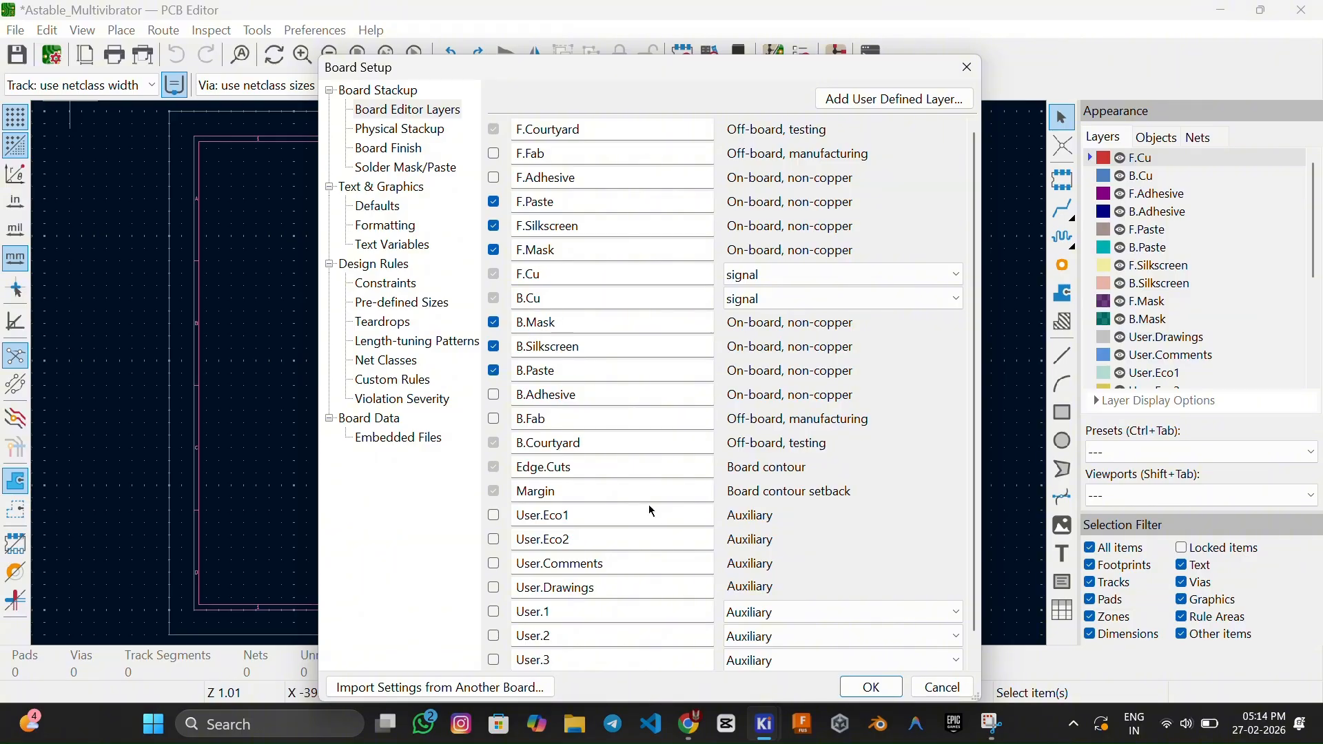
Compare ChatGPT's recommended layers in Chrome with the layers enabled in KiCad's board setup.
left_click(689, 724)
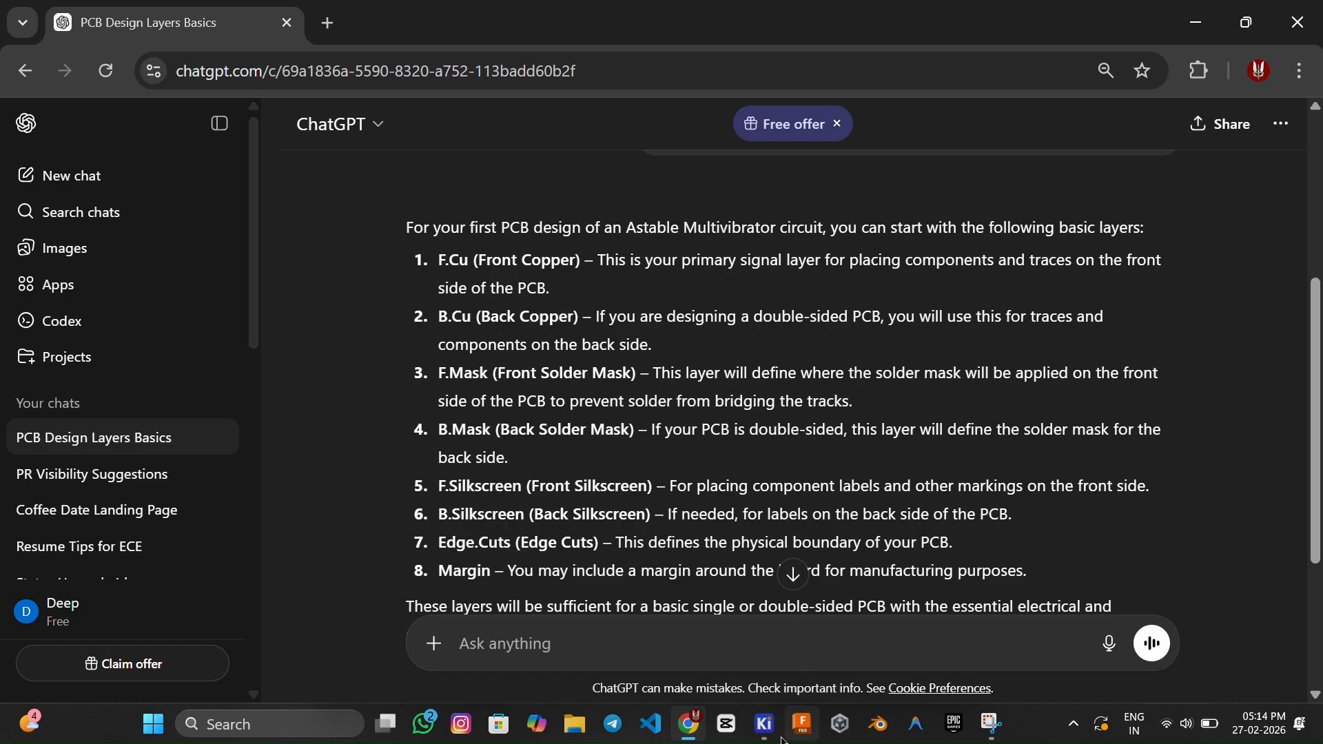
mouse_move(765, 727)
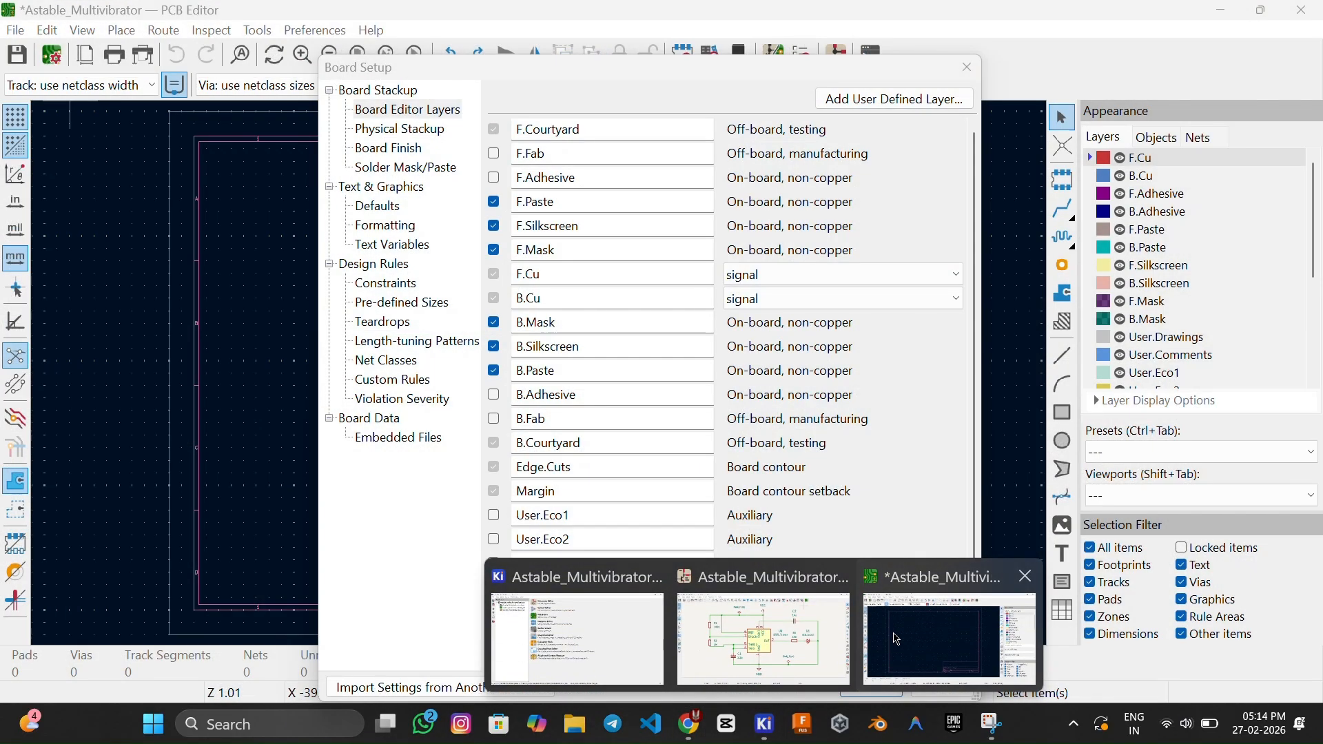
left_click(896, 639)
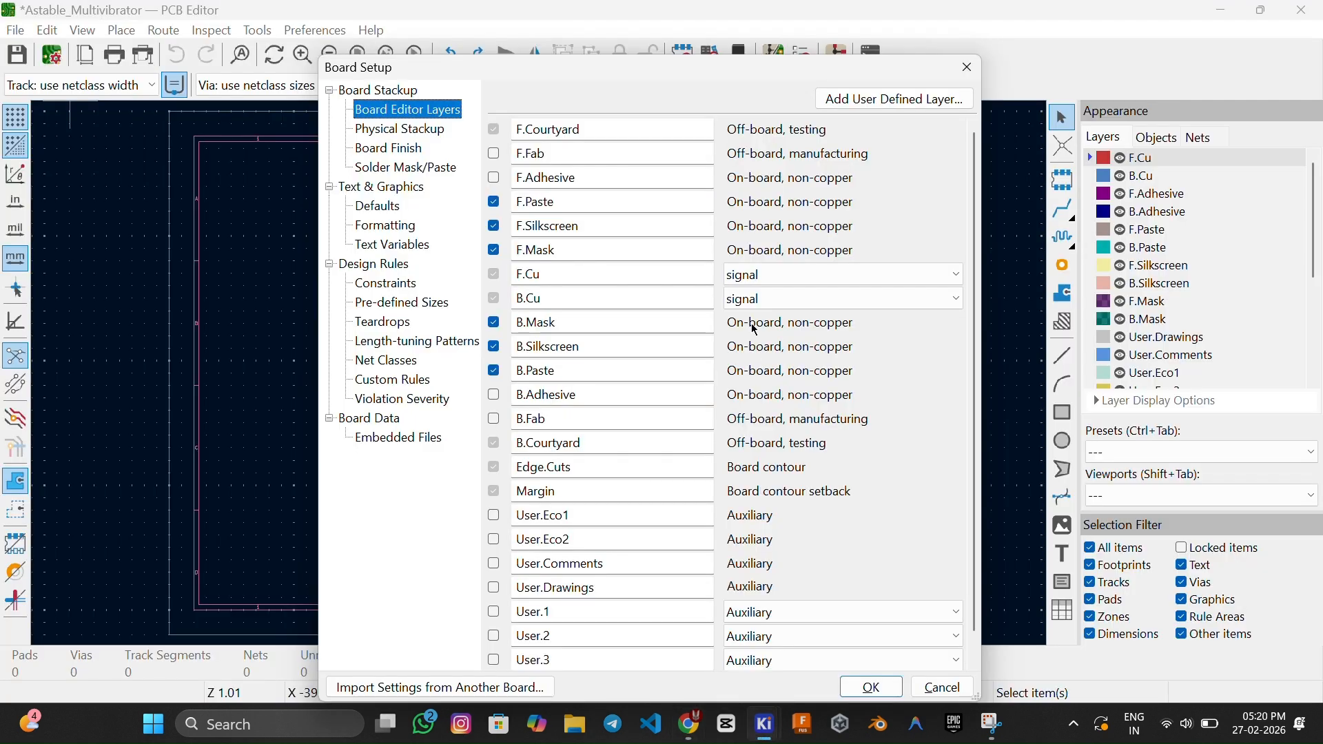
scroll(689, 537, "down", 1)
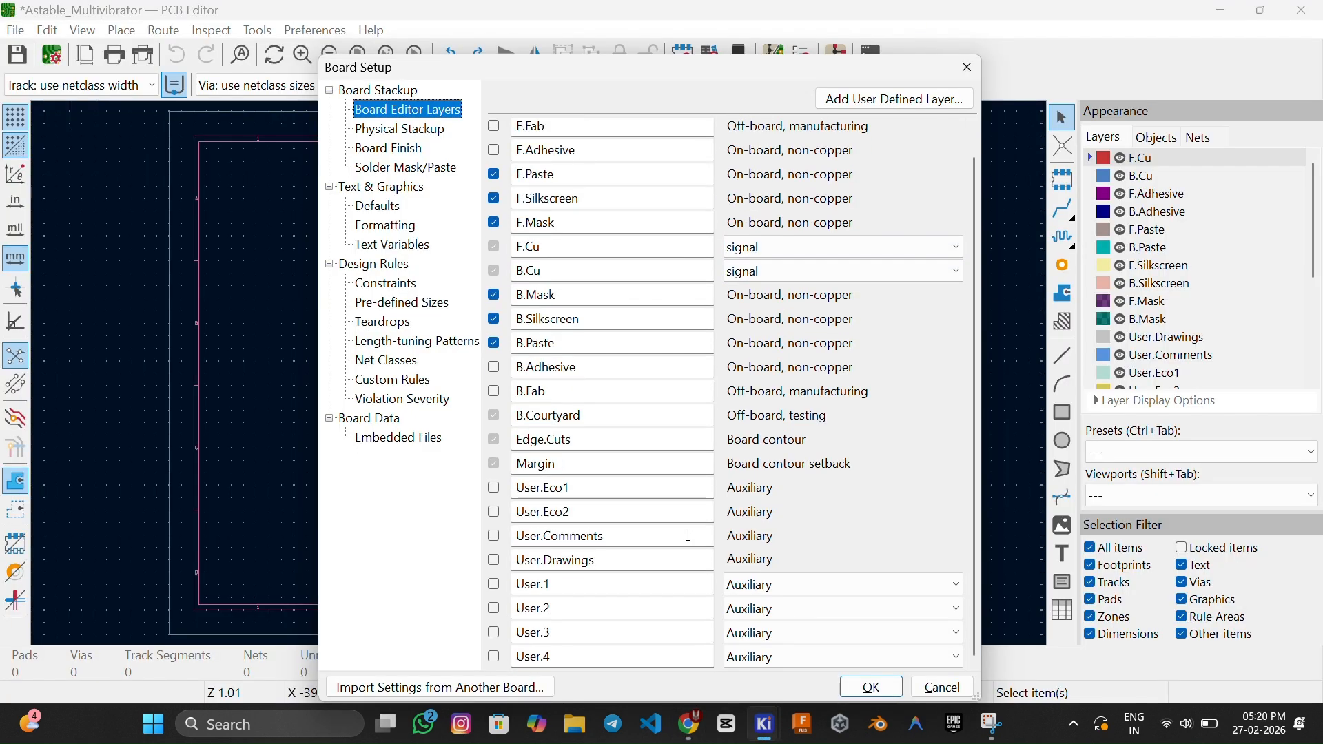
scroll(690, 537, "up", 1)
scroll(690, 537, "down", 1)
scroll(690, 537, "up", 1)
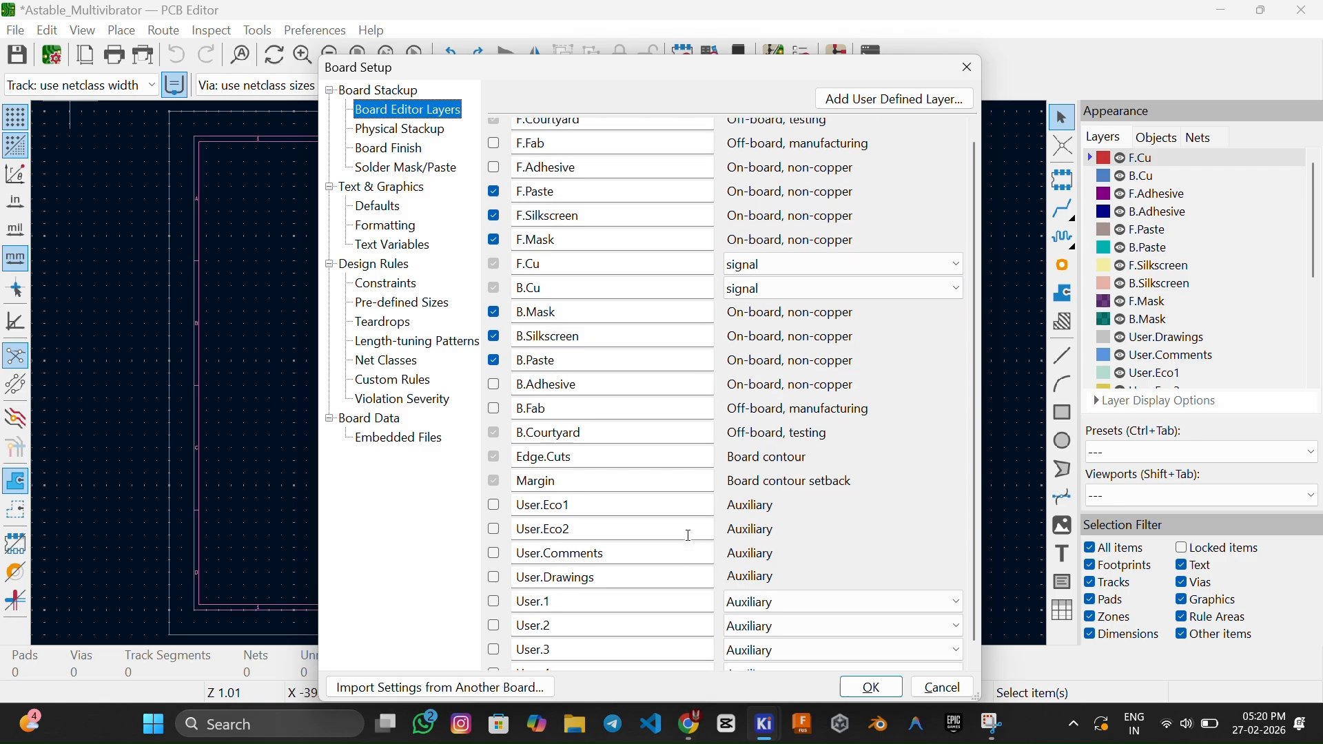
Apply the reduced layer selection to the board.
left_click(871, 687)
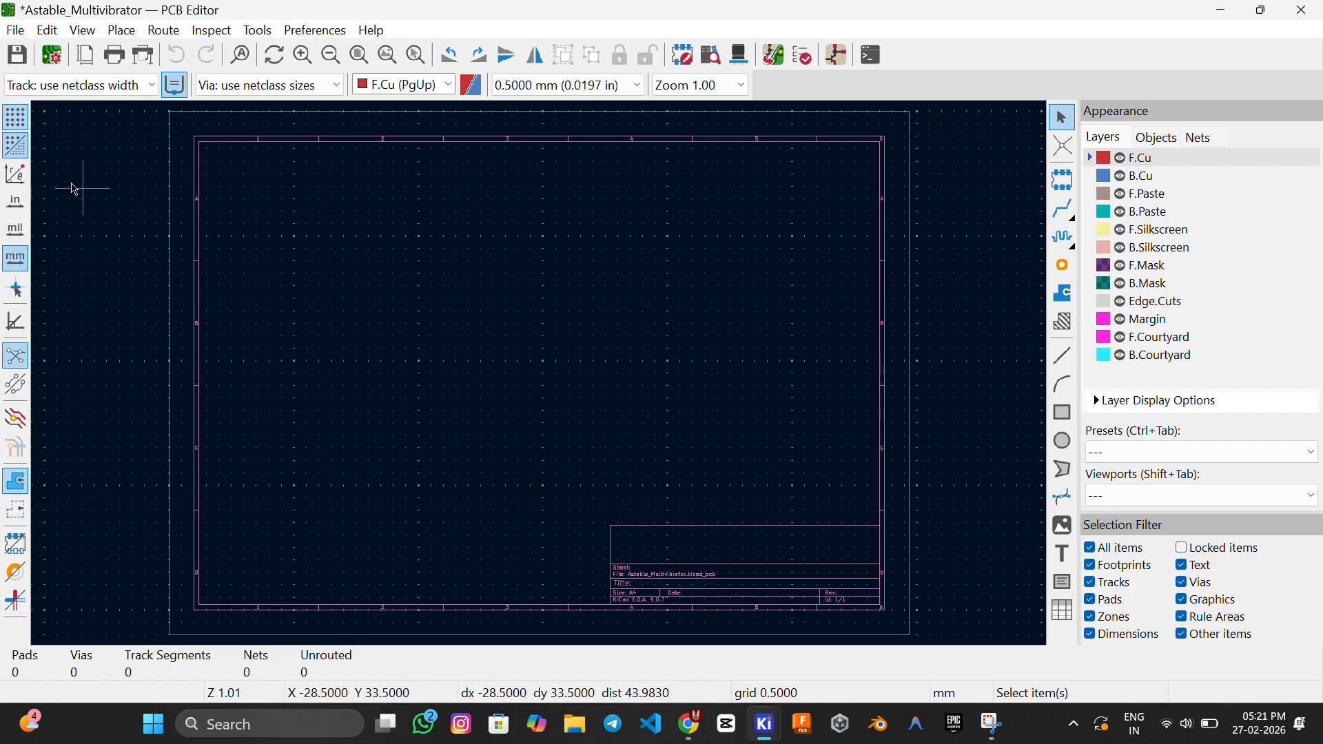
Reopen the board setup and review the physical stackup, board finish, solder mask/paste, text and graphics, and design-rule constraints pages.
left_click(56, 63)
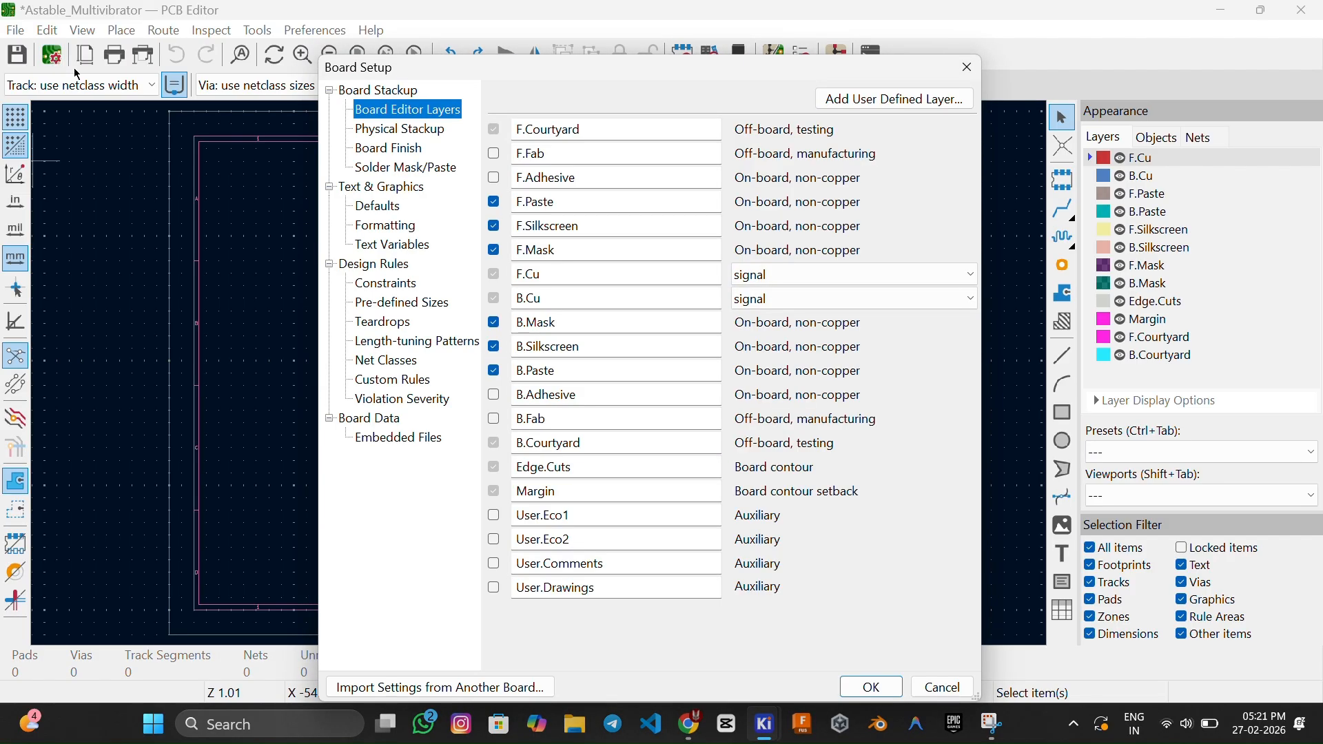
left_click(401, 129)
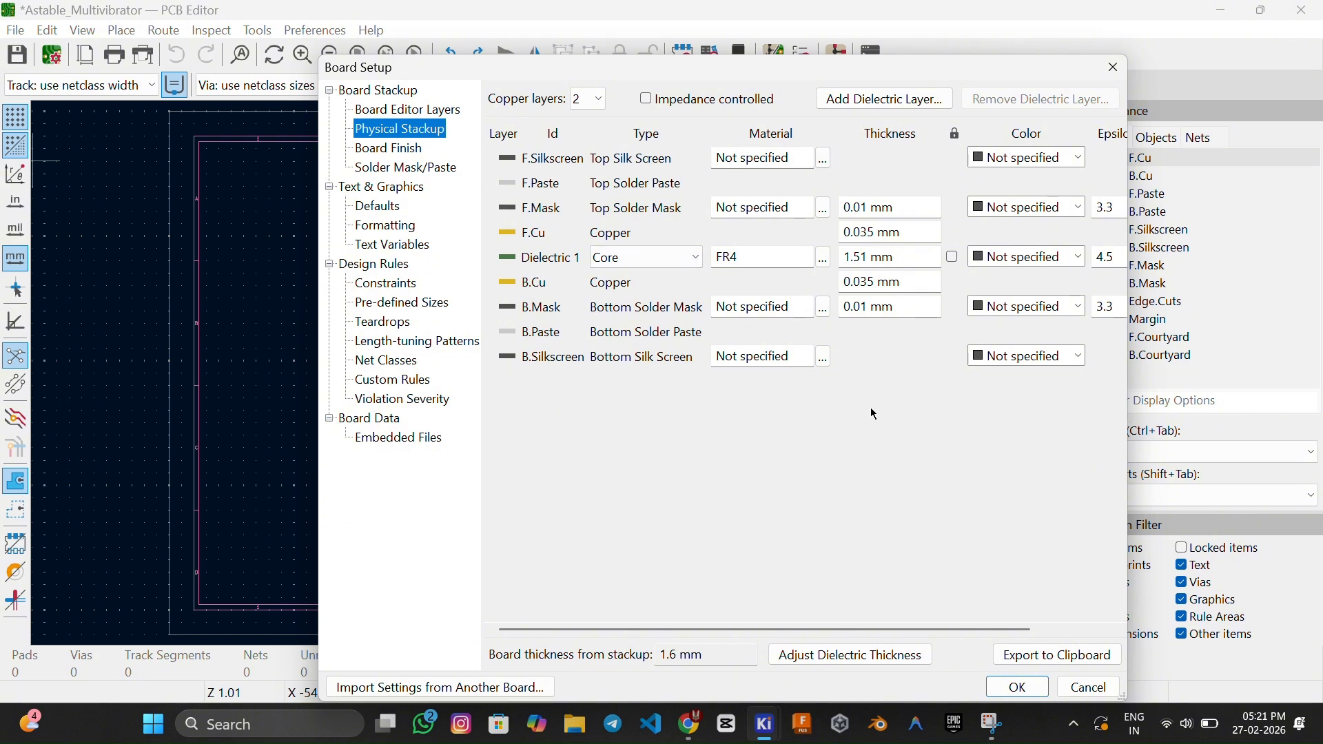
left_click(380, 153)
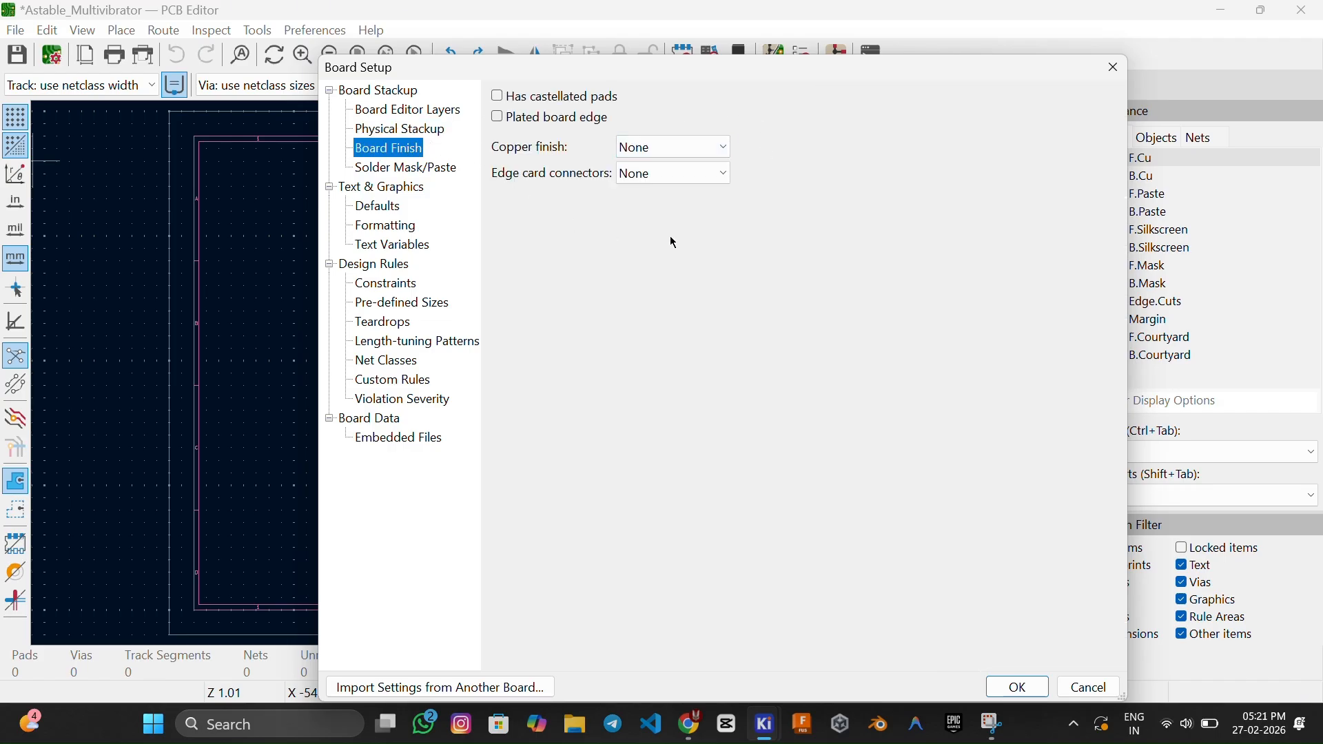
left_click(402, 174)
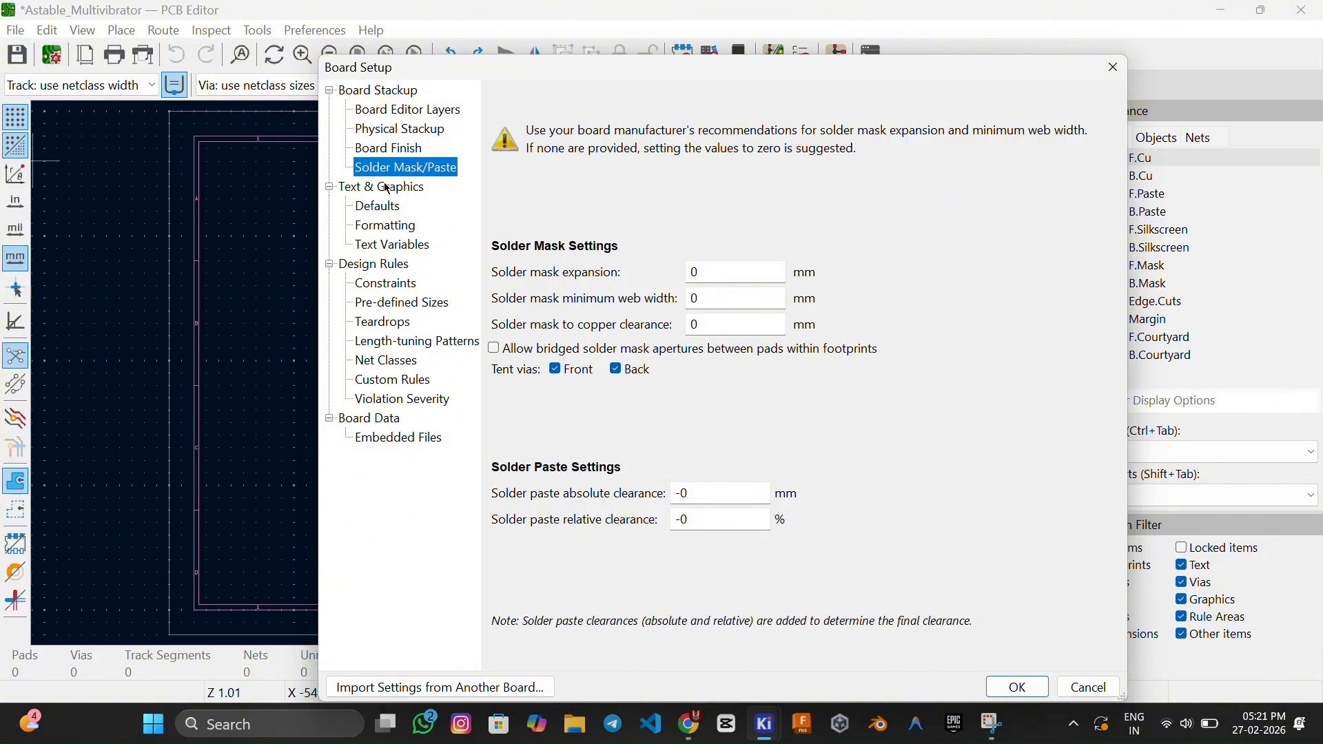
left_click(380, 209)
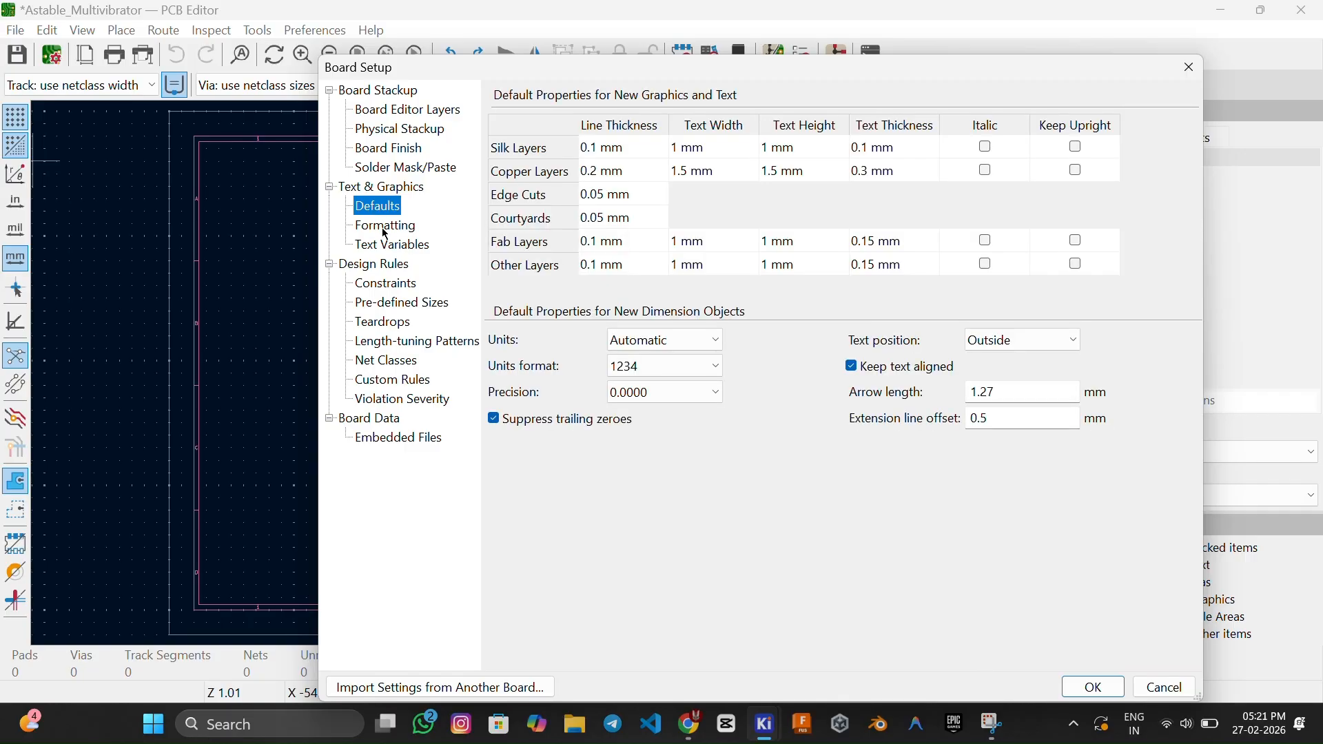
left_click(384, 229)
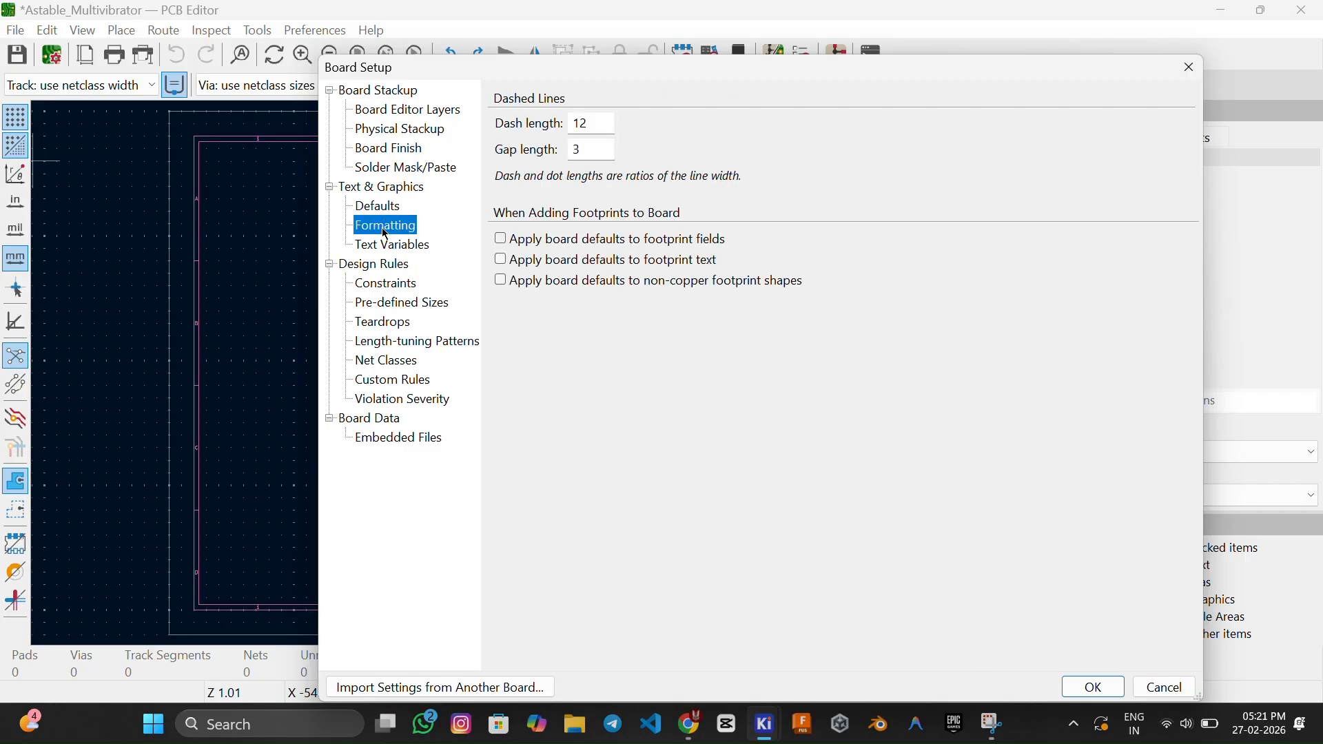
left_click(386, 248)
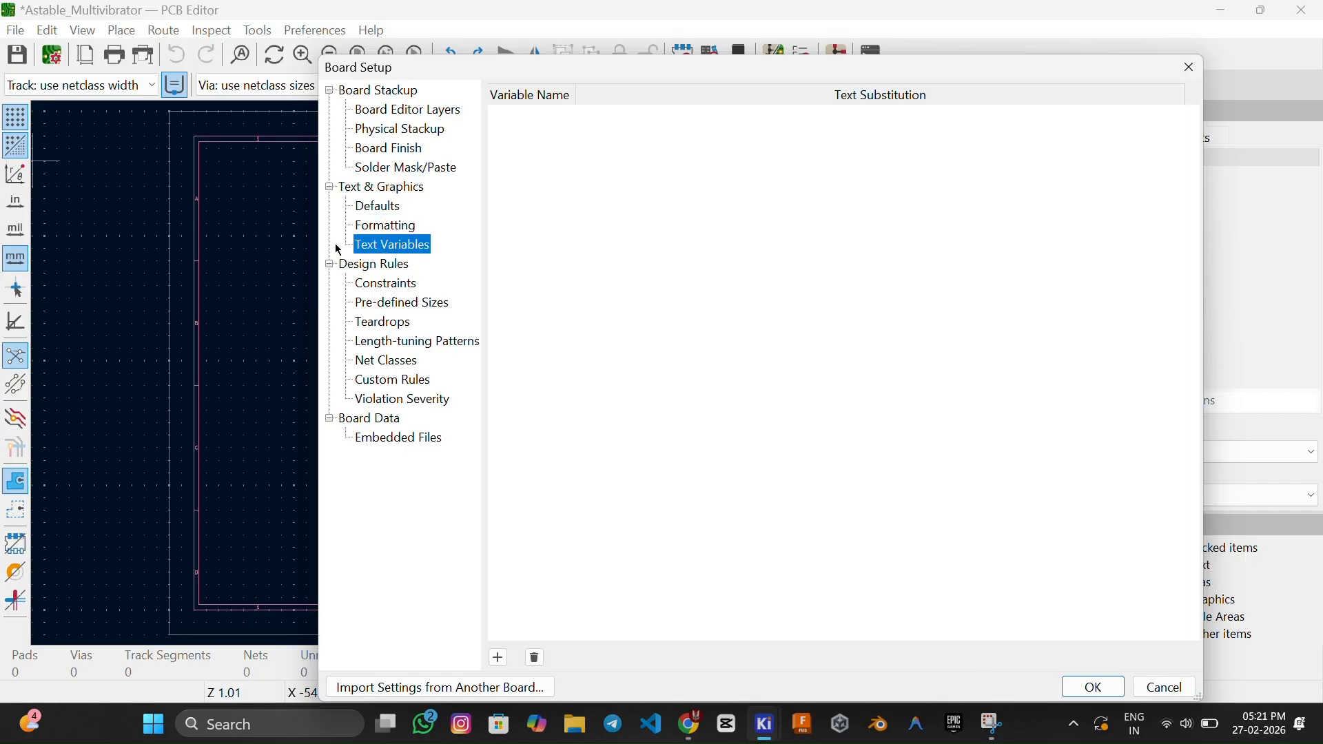
left_click(387, 286)
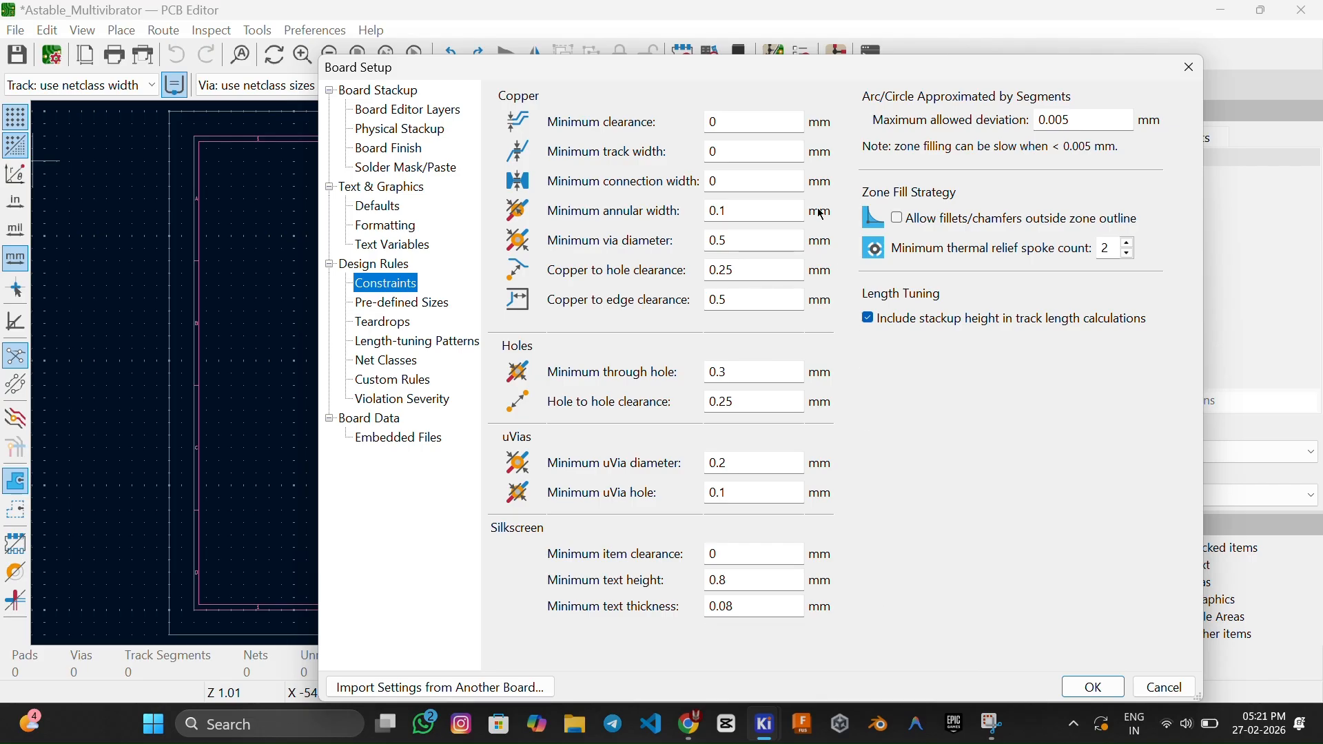
Reposition the Board Setup dialog so it is fully visible and capture a screenshot of its Constraints page.
left_click_drag(768, 69, 672, 70)
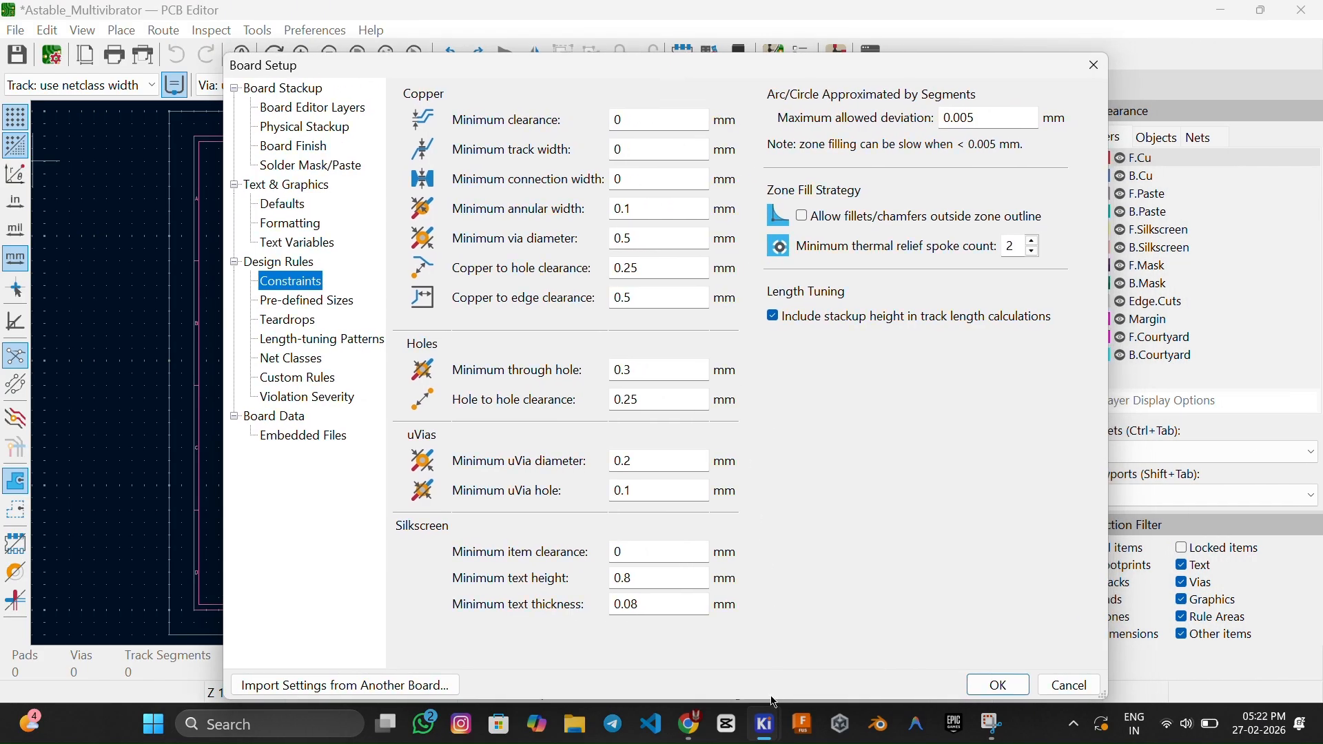
key("Tab")
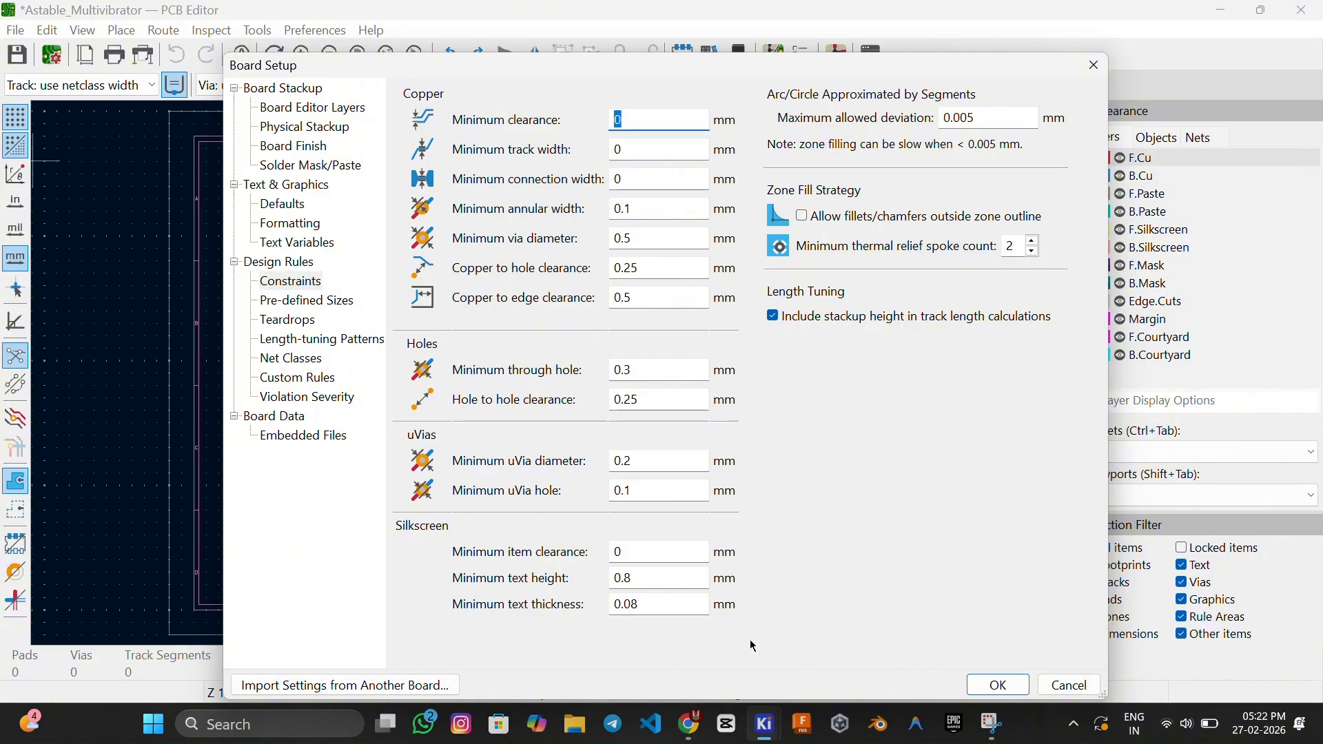
left_click_drag(656, 67, 654, 56)
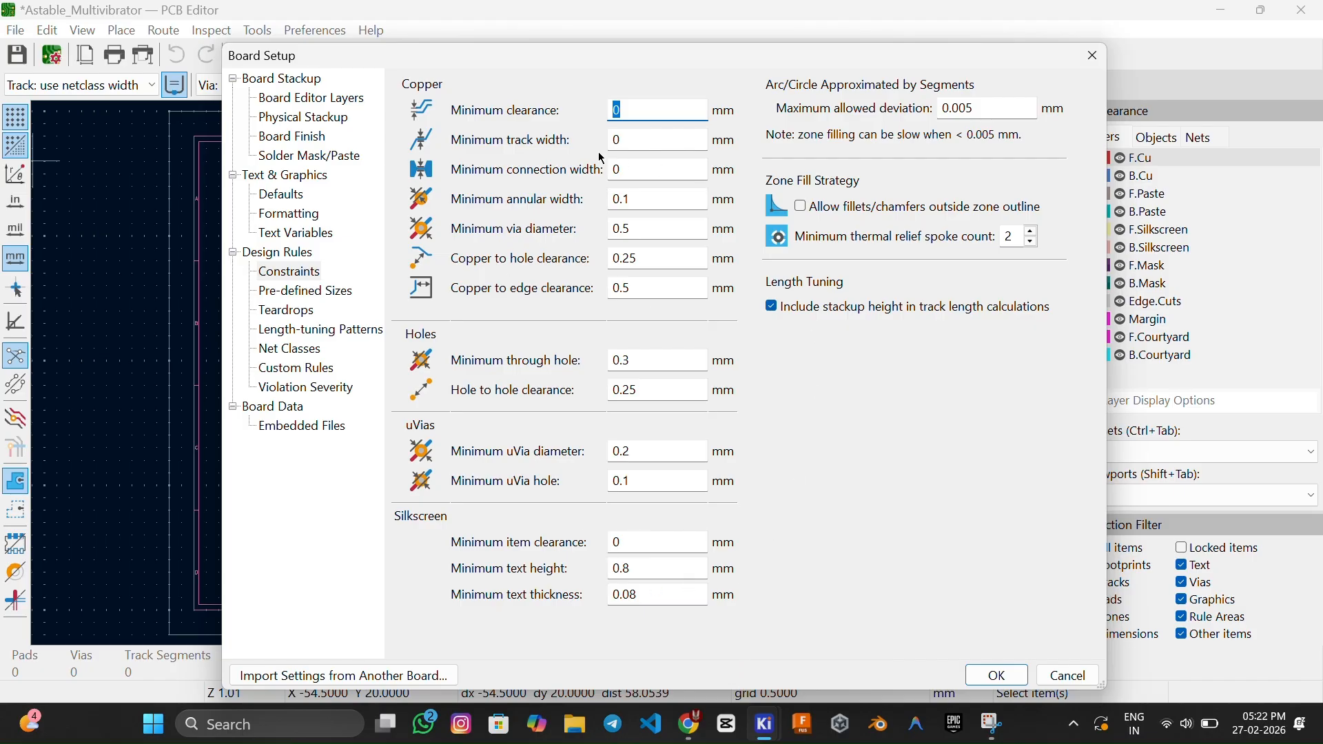
type("0")
key("super+shift+s")
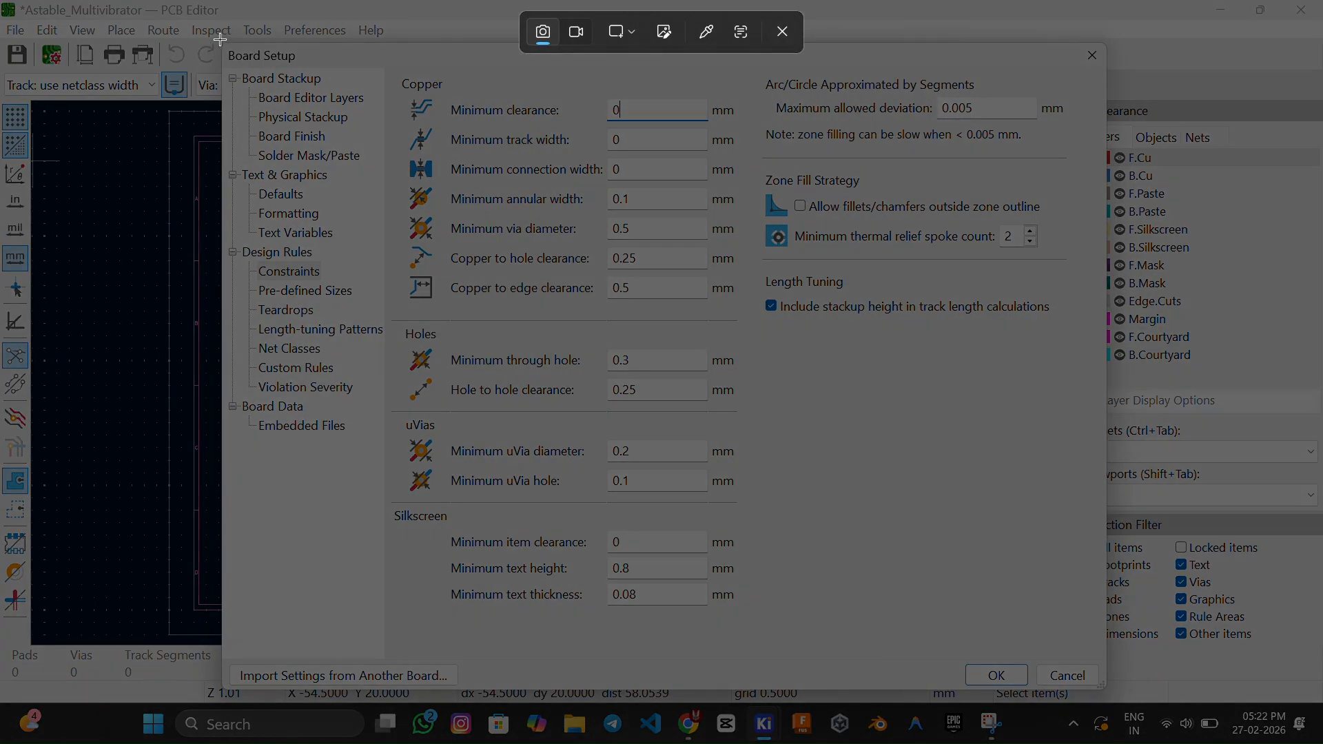
left_click_drag(220, 39, 1118, 698)
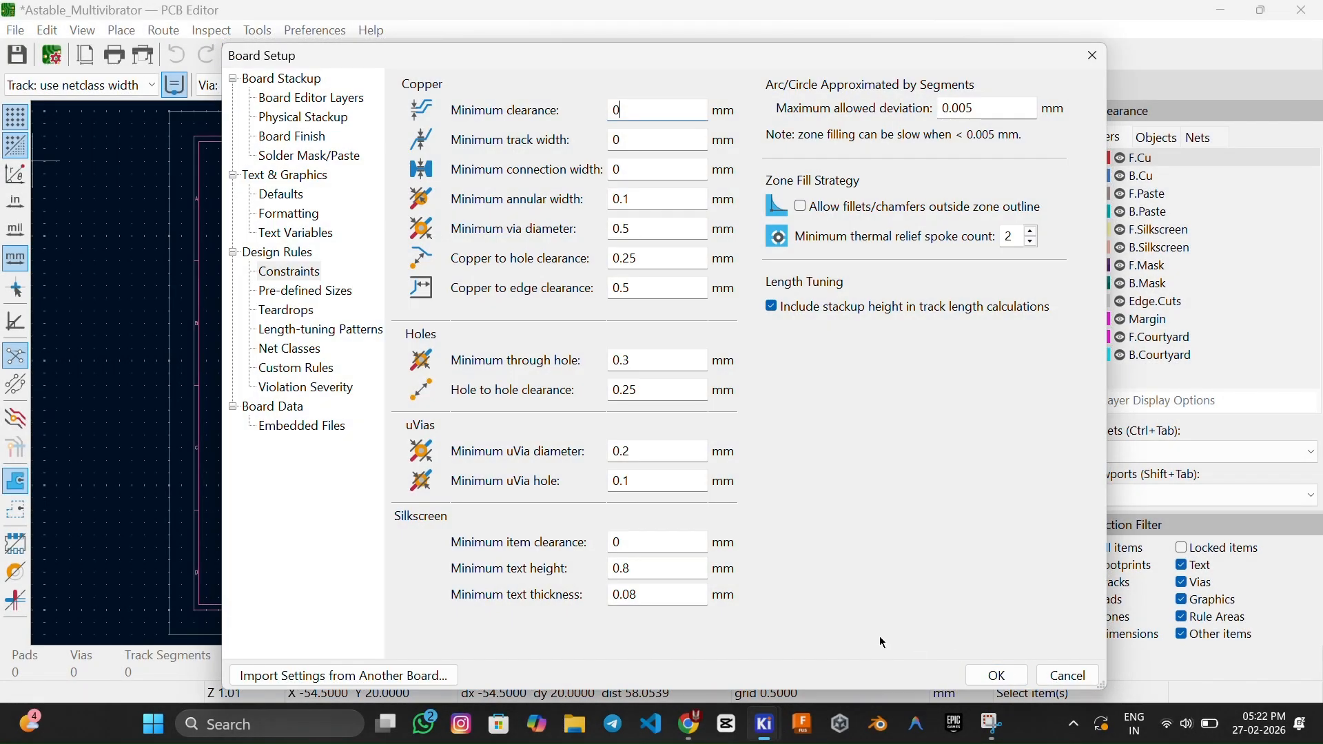
Switch to ChatGPT in Chrome, attach the screenshot and write "Provide me the Perfect Settings for my PCB to fill in the Fields of different requirments, and".
left_click(690, 723)
key("ctrl+v")
type("Provi")
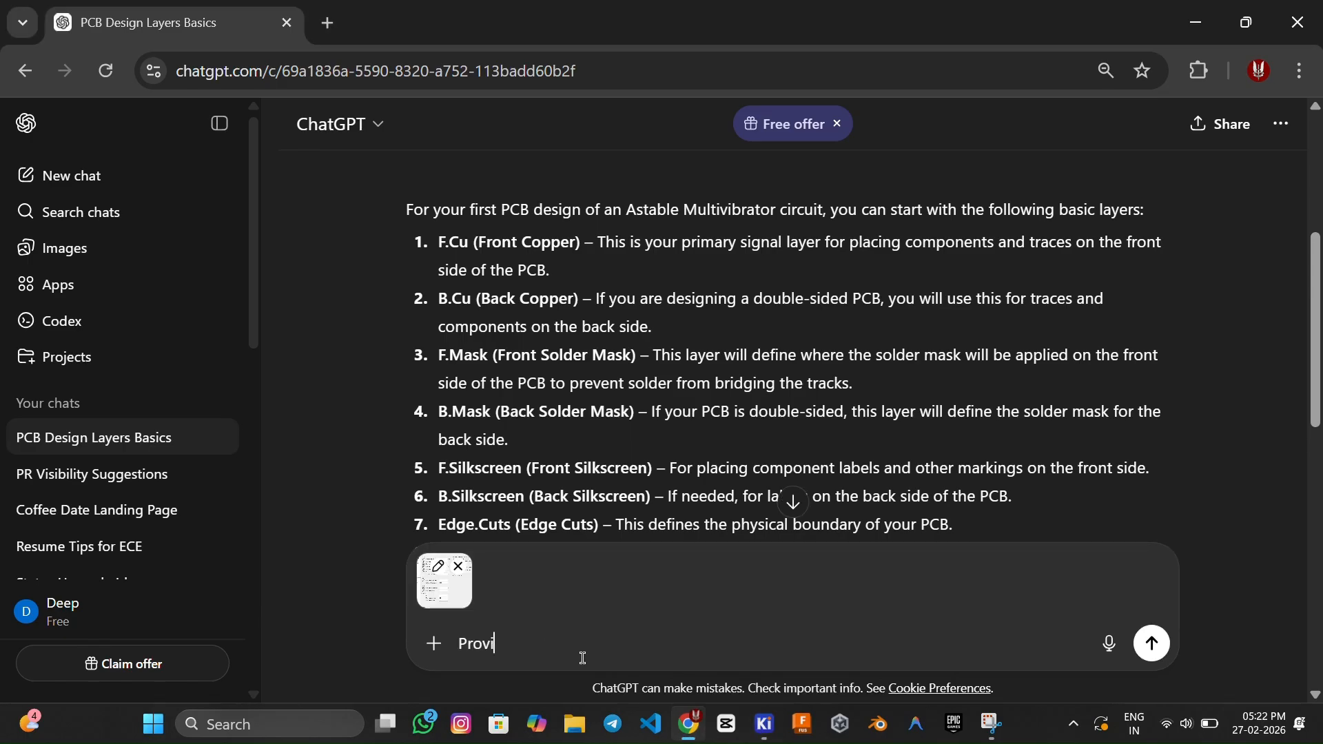
type("de me the Perfect Settings for my")
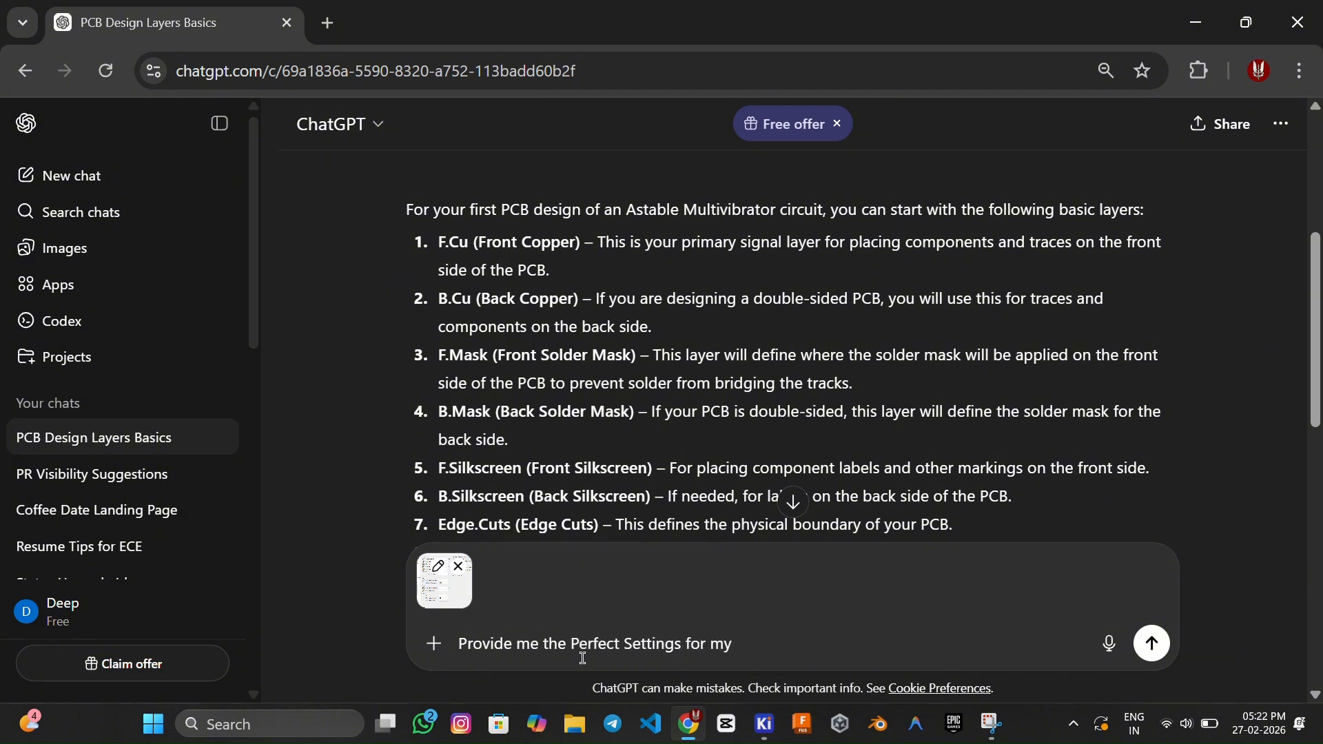
type(" PCB to fill in the Fields of different")
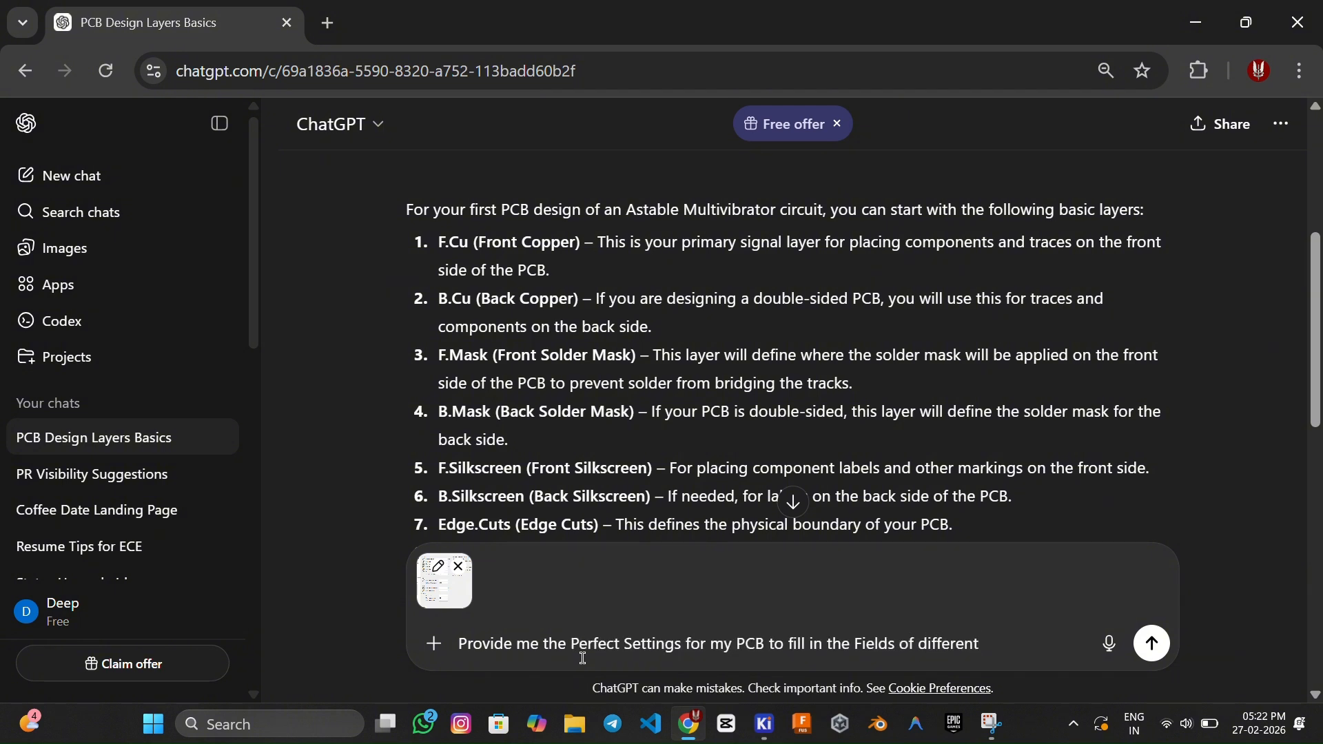
type("requirments, and I also")
key("BackSpace")
key("BackSpace")
key("BackSpace")
key("BackSpace")
key("BackSpace")
key("BackSpace")
key("BackSpace")
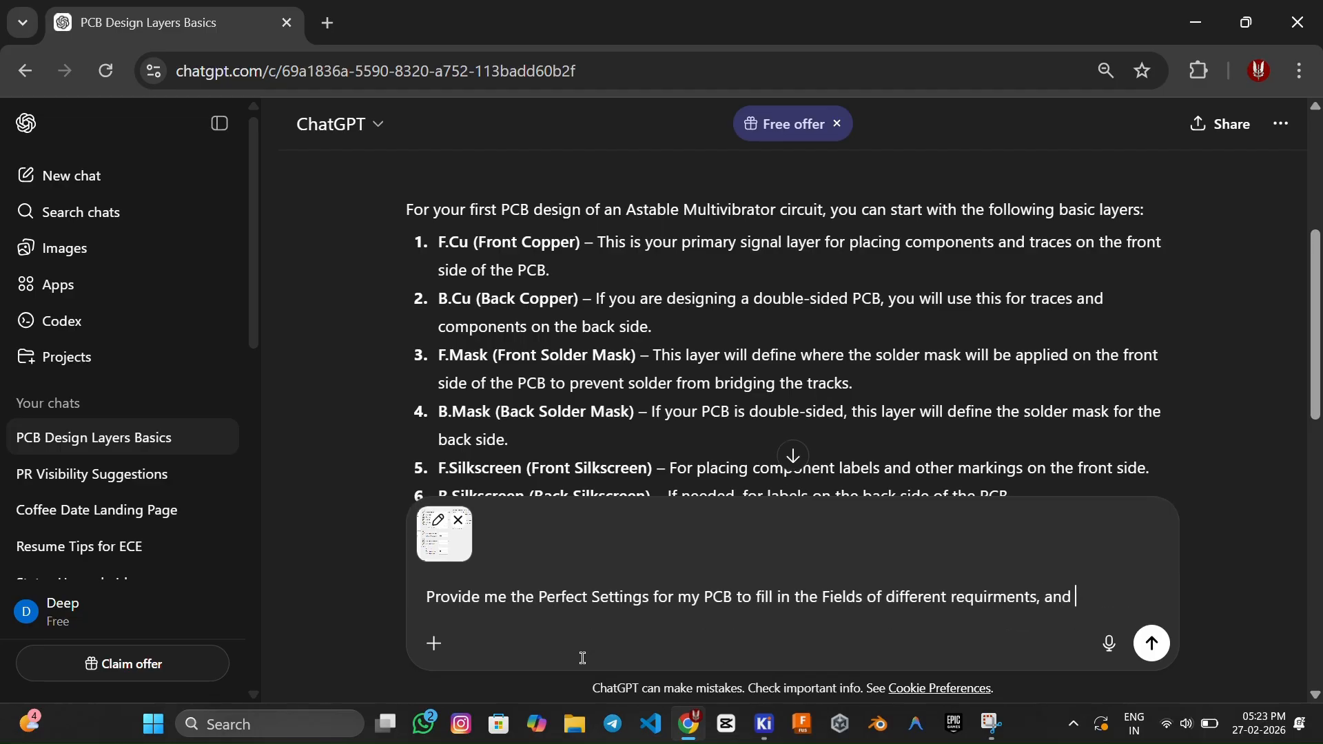
Complete the prompt with "also keep in mind that i am making a very basic PCB, beginner level." and send it.
type("also keep in mind that i am making a vwery basic")
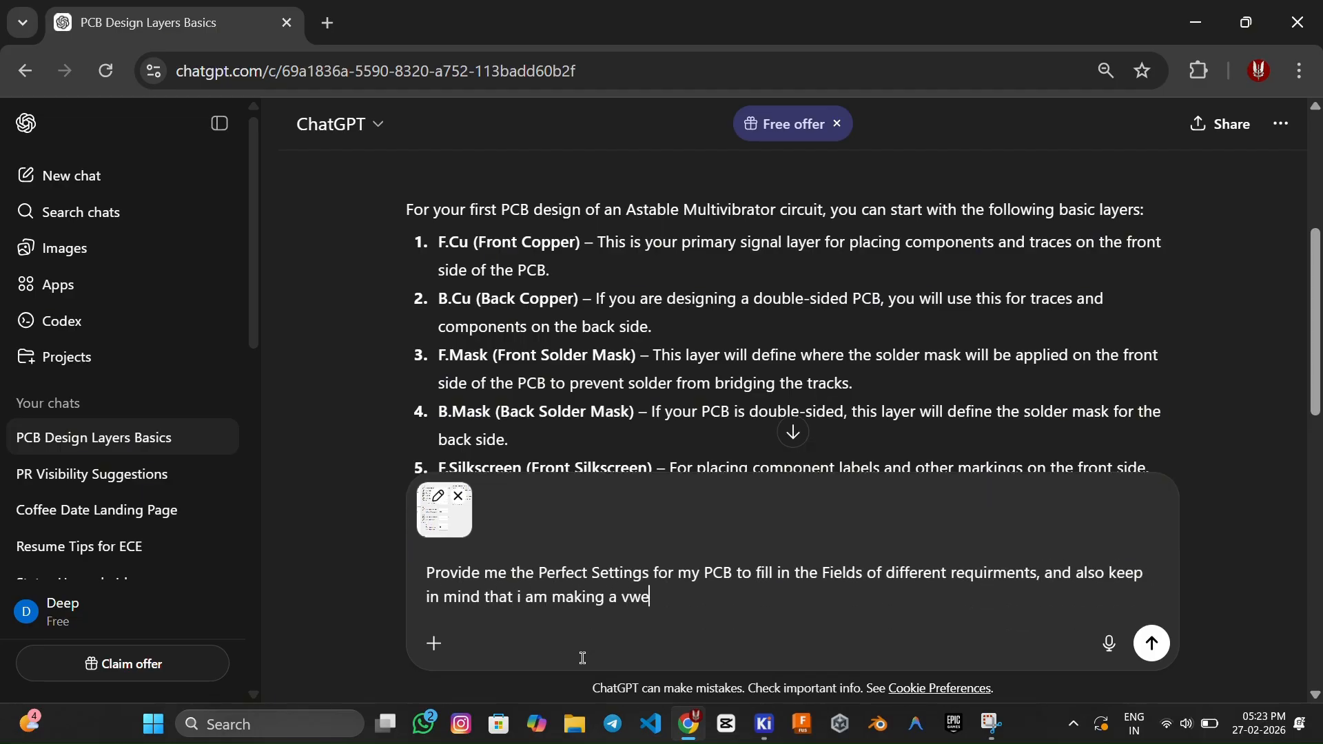
key("BackSpace")
key("BackSpace")
key("BackSpace")
key("BackSpace")
key("BackSpace")
key("BackSpace")
key("BackSpace")
key("BackSpace")
key("BackSpace")
key("BackSpace")
type("ery basic O")
key("BackSpace")
type("PCB, beginner level.")
key("Return")
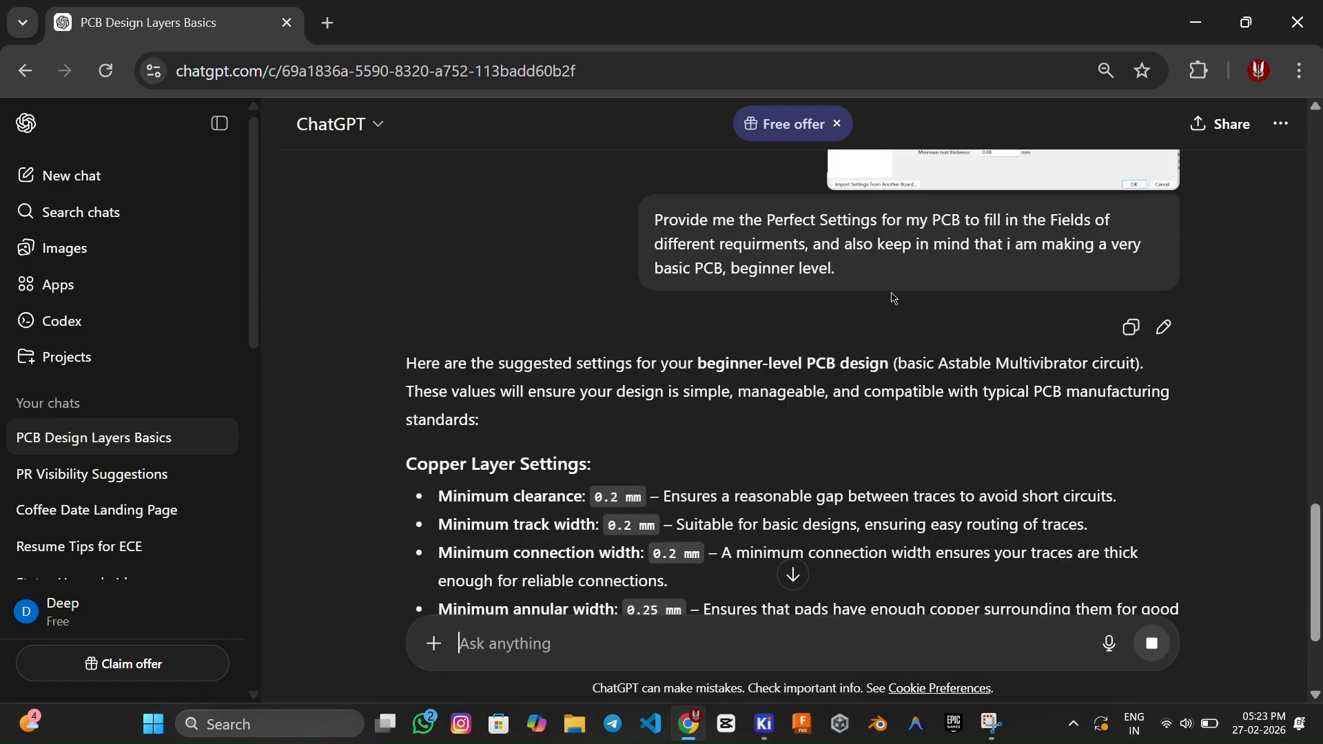
Read ChatGPT's suggested copper settings, switch to the KiCad PCB Editor and set the minimum clearance and minimum track width to 0.2 mm.
scroll(635, 386, "down", 3)
key("alt+Tab")
key("alt+Tab")
key("alt+Tab")
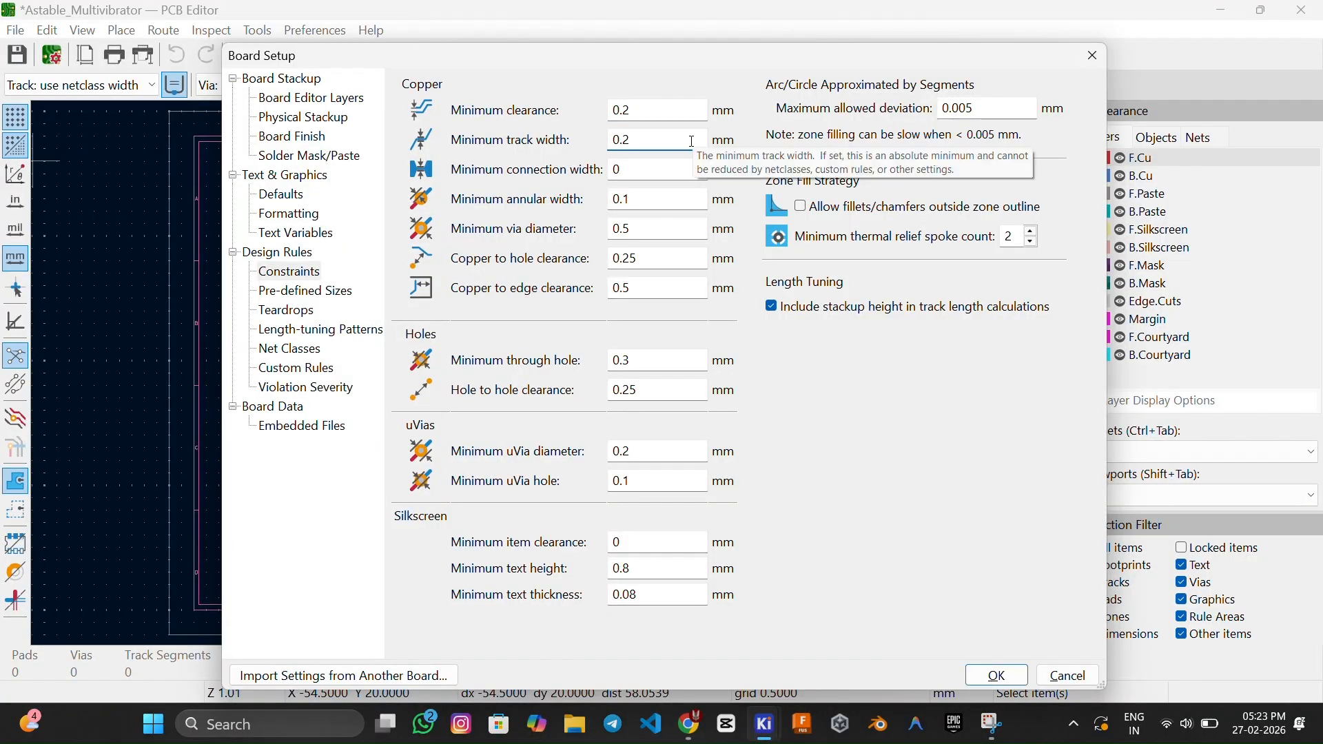
Check ChatGPT's copper recommendations again and set the minimum connection width to 0.2 mm in KiCad's board constraints.
key("alt+Tab")
key("alt+Tab")
key("alt+Tab")
key("alt+Tab")
key("alt+Tab")
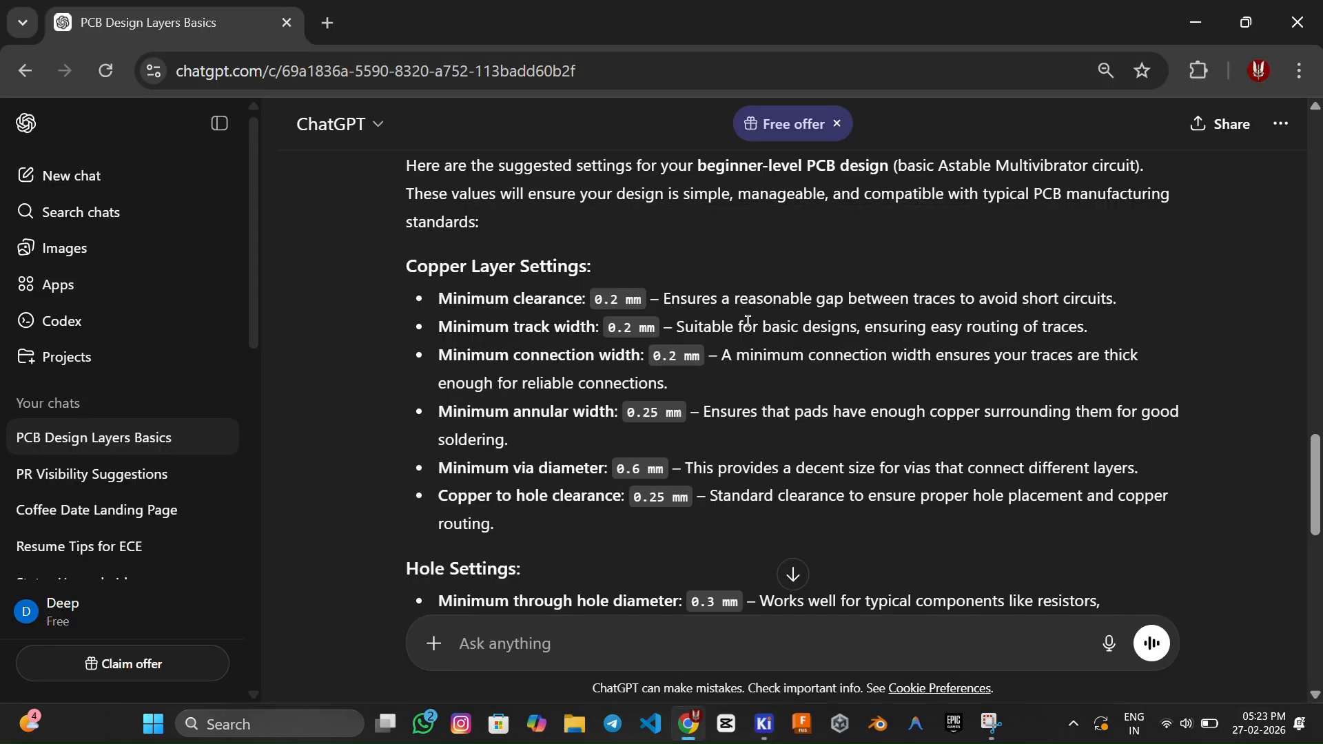
key("alt+Tab")
key("alt+Tab")
key("alt+Tab")
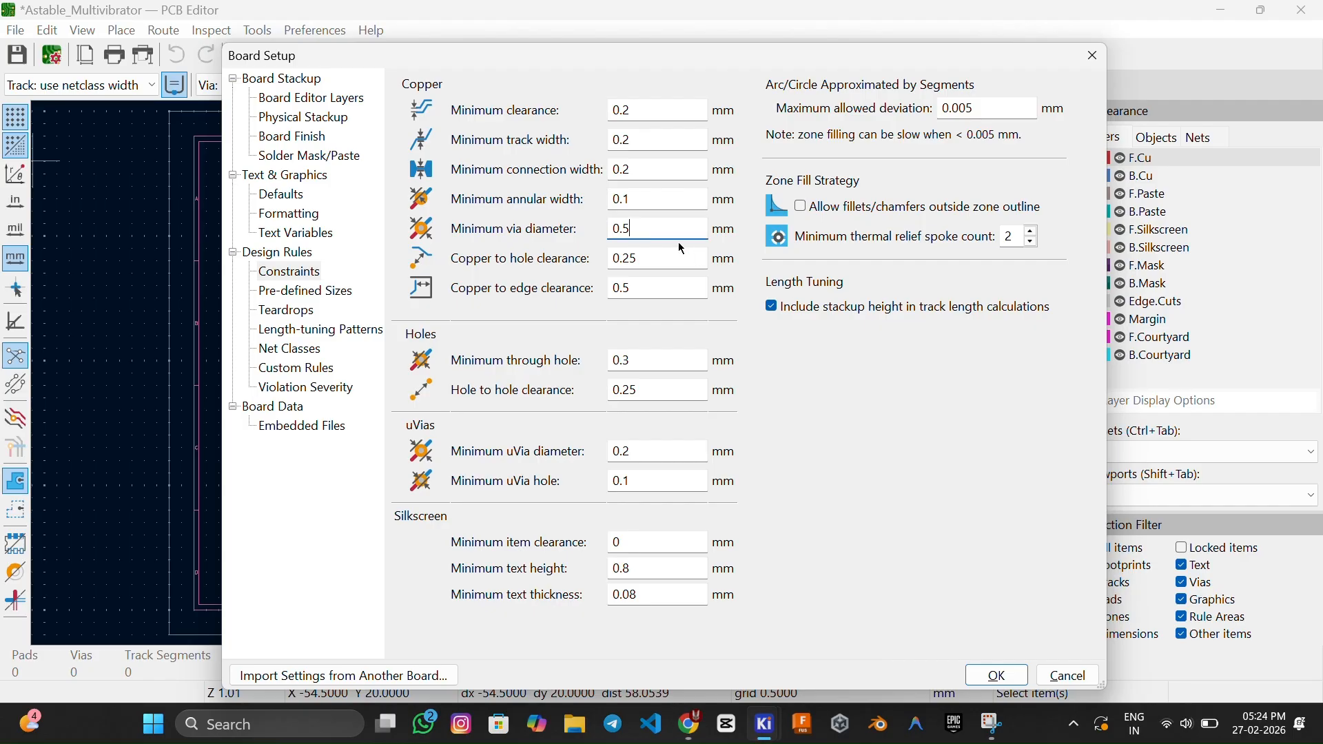
Compare ChatGPT's remaining copper and hole settings with the corresponding values in KiCad's board constraints.
key("alt+Tab")
key("alt+Tab")
key("alt+Tab")
scroll(666, 511, "down", 5)
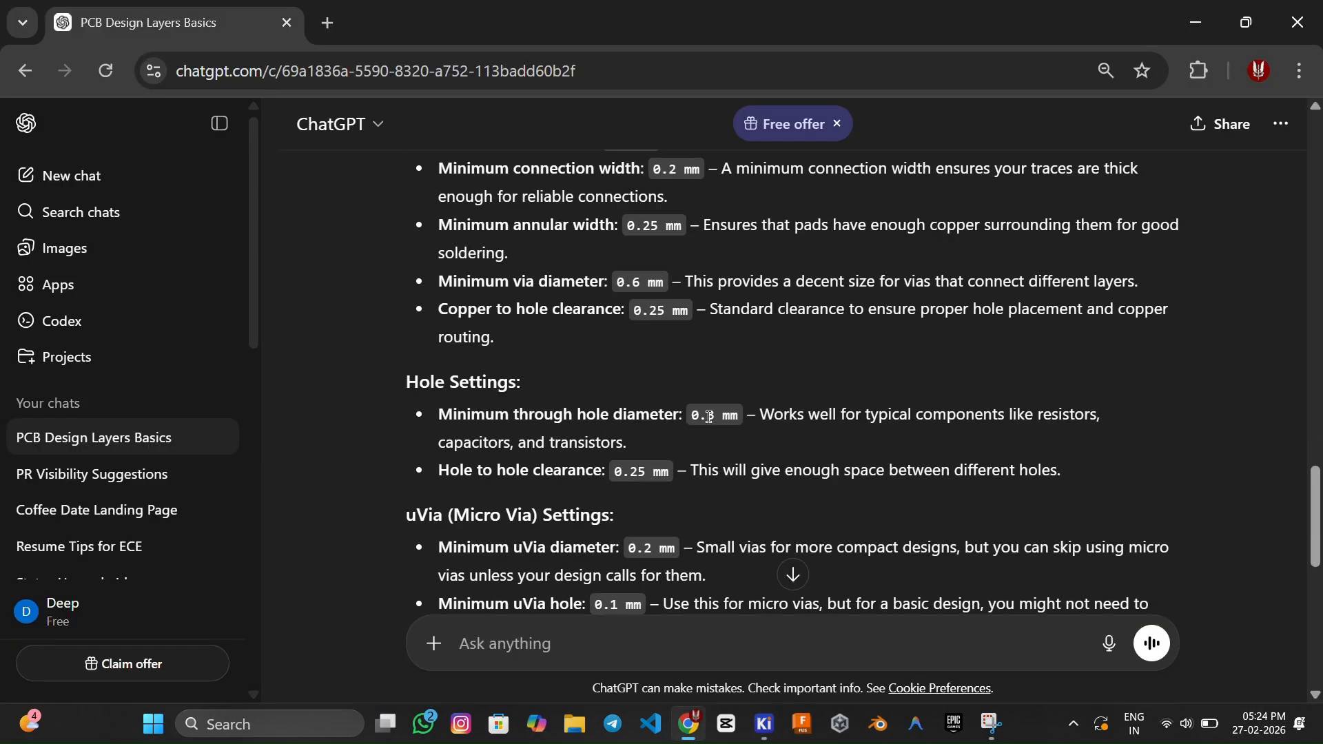
key("alt+Tab")
key("alt+Tab")
key("alt+Tab")
key("alt+Tab")
key("alt+Tab")
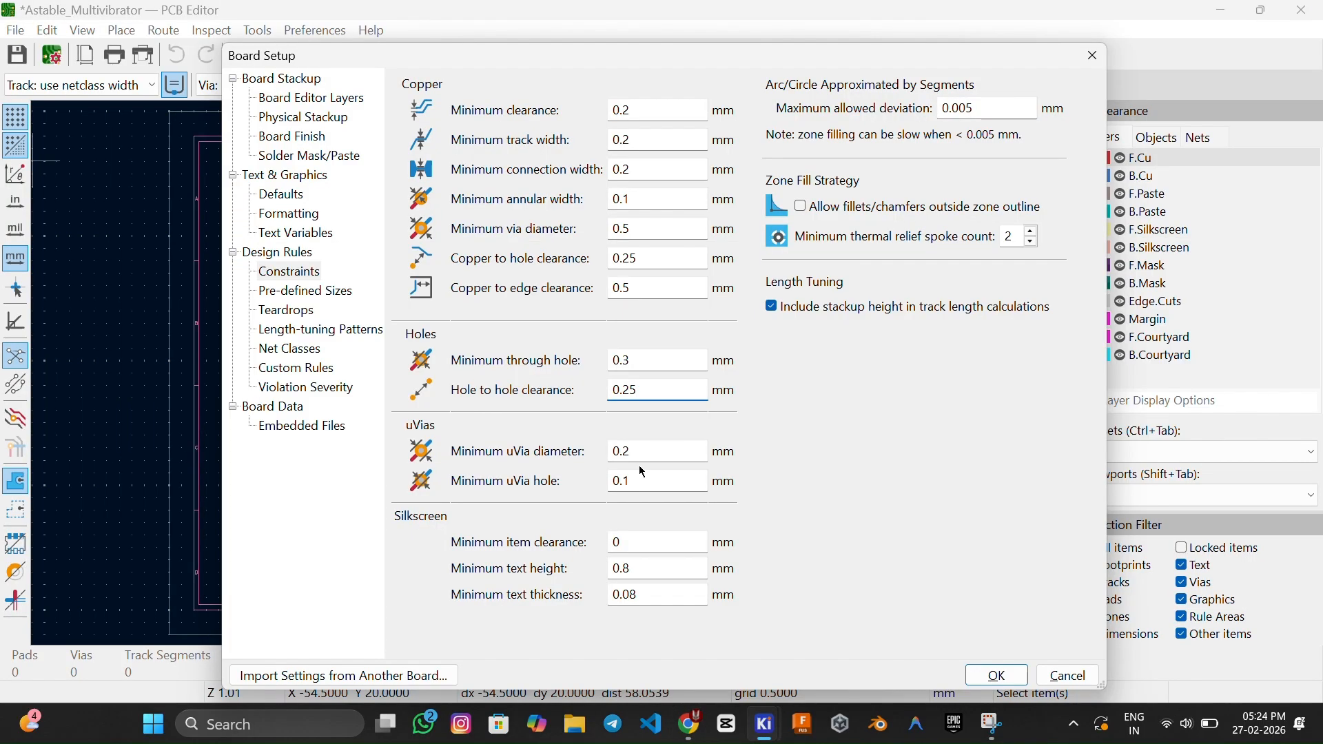
Compare ChatGPT's suggested uVia and silkscreen settings with the values in KiCad's board constraints.
key("alt+Tab")
key("alt+Tab")
key("alt+Tab")
key("alt+Tab")
key("alt+Tab")
key("alt+Tab")
key("alt+Tab")
key("alt+Tab")
key("alt+Tab")
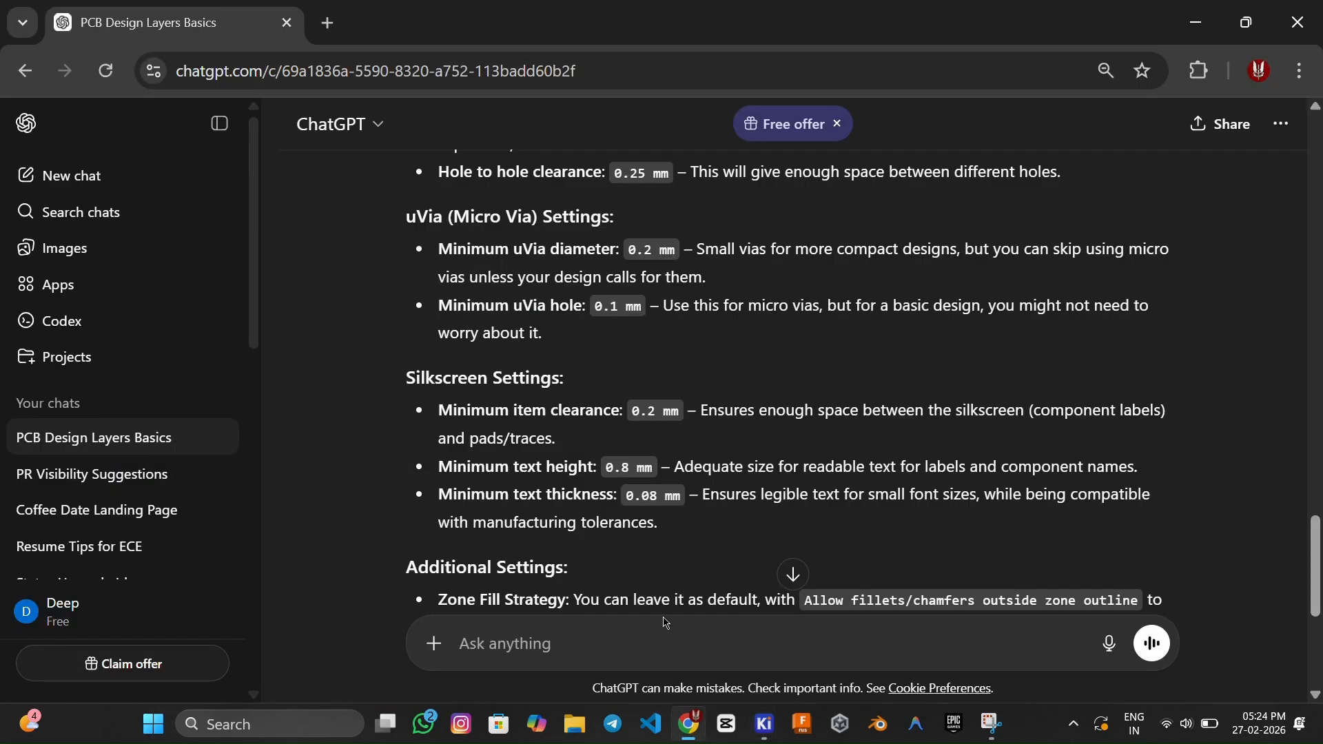
Ask ChatGPT to make sure the values meet industry standard and are preferred by most manufacturing plants such as JLCPCB or PCB Way.
type("Makwe sure")
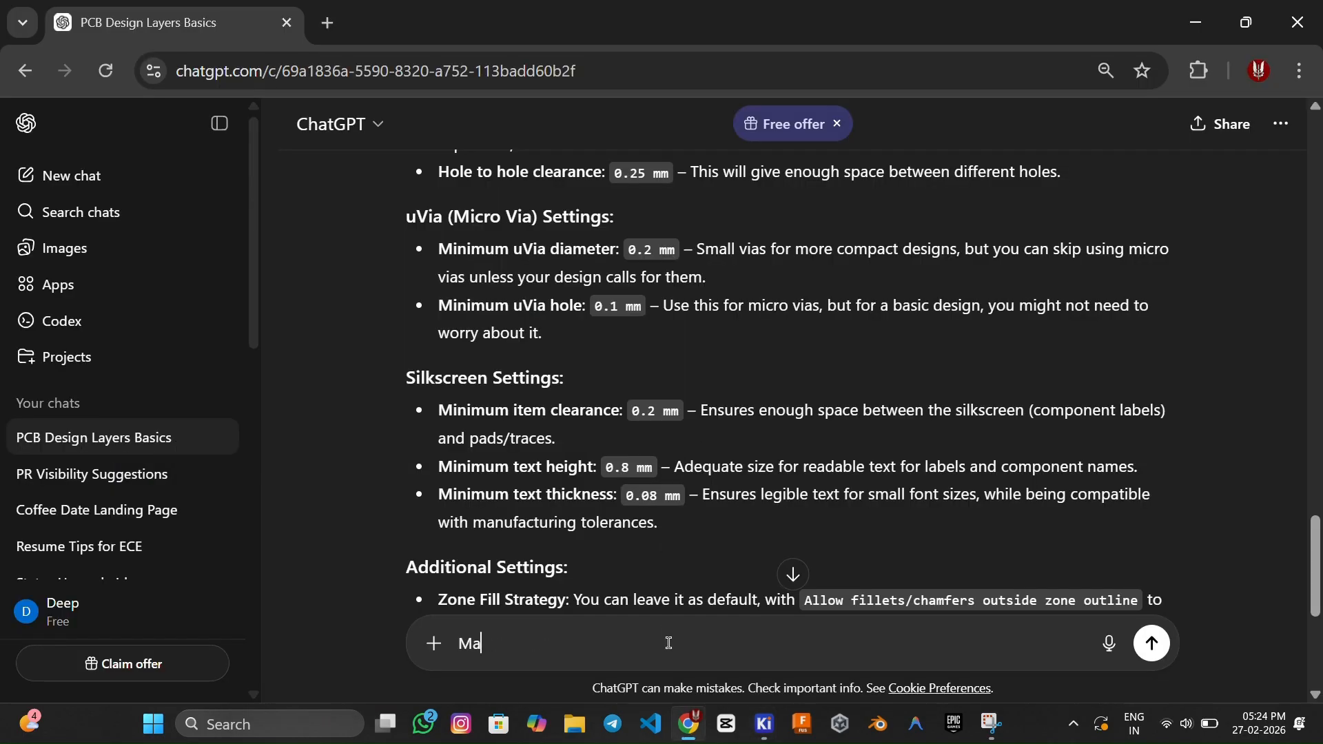
key("ctrl+BackSpace")
key("ctrl+BackSpace")
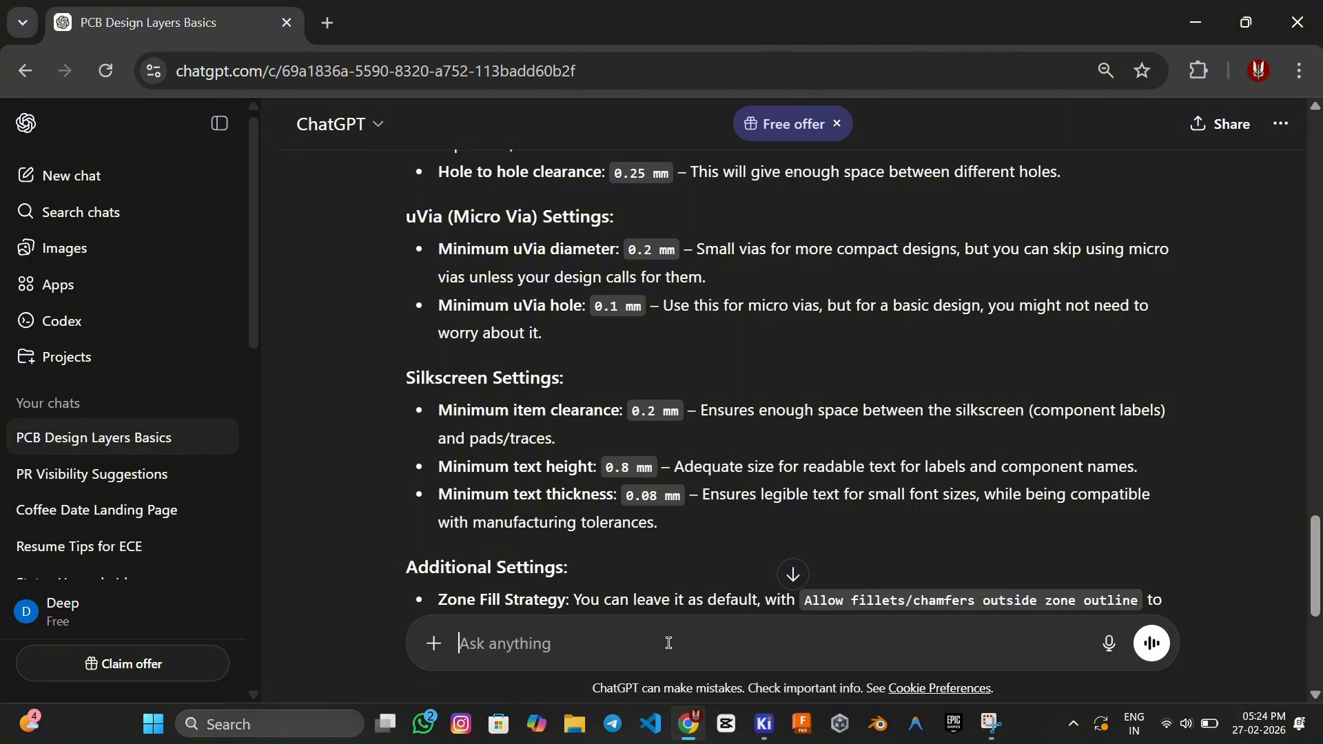
type("Make sur")
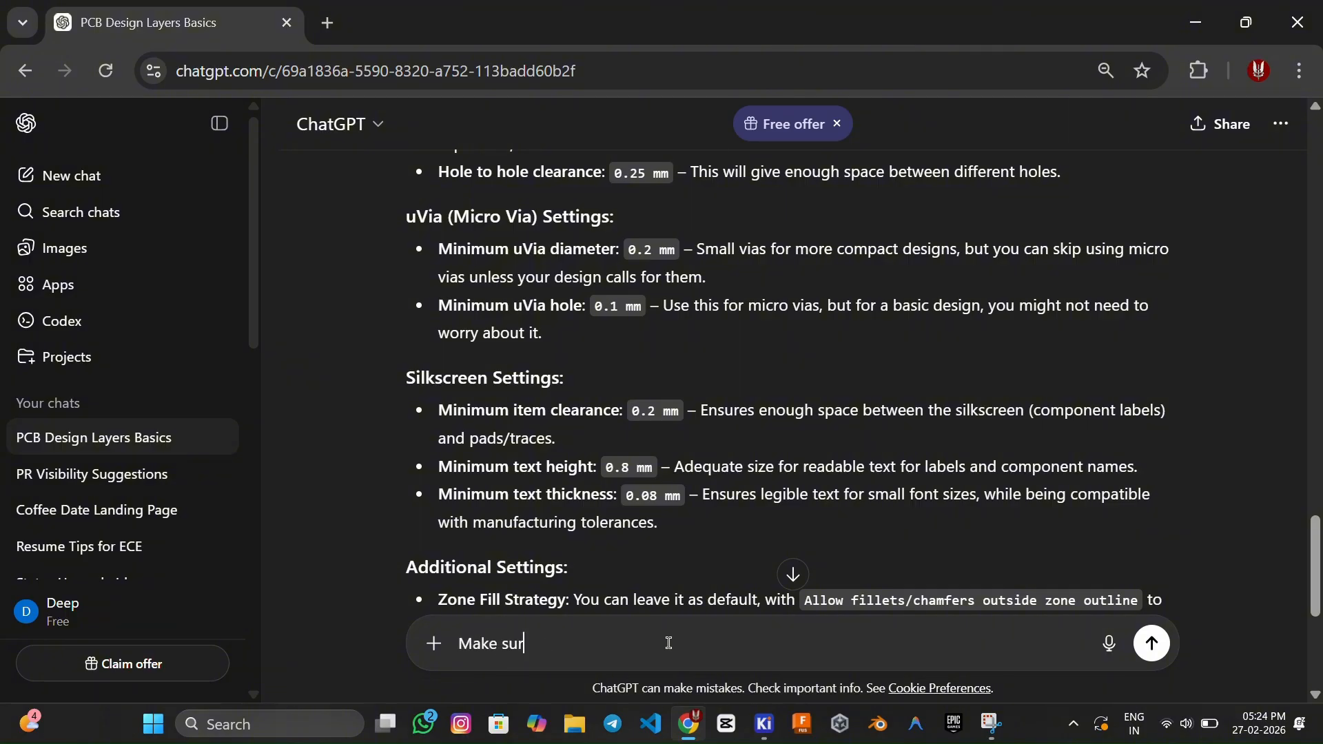
type("e that these values Meet ")
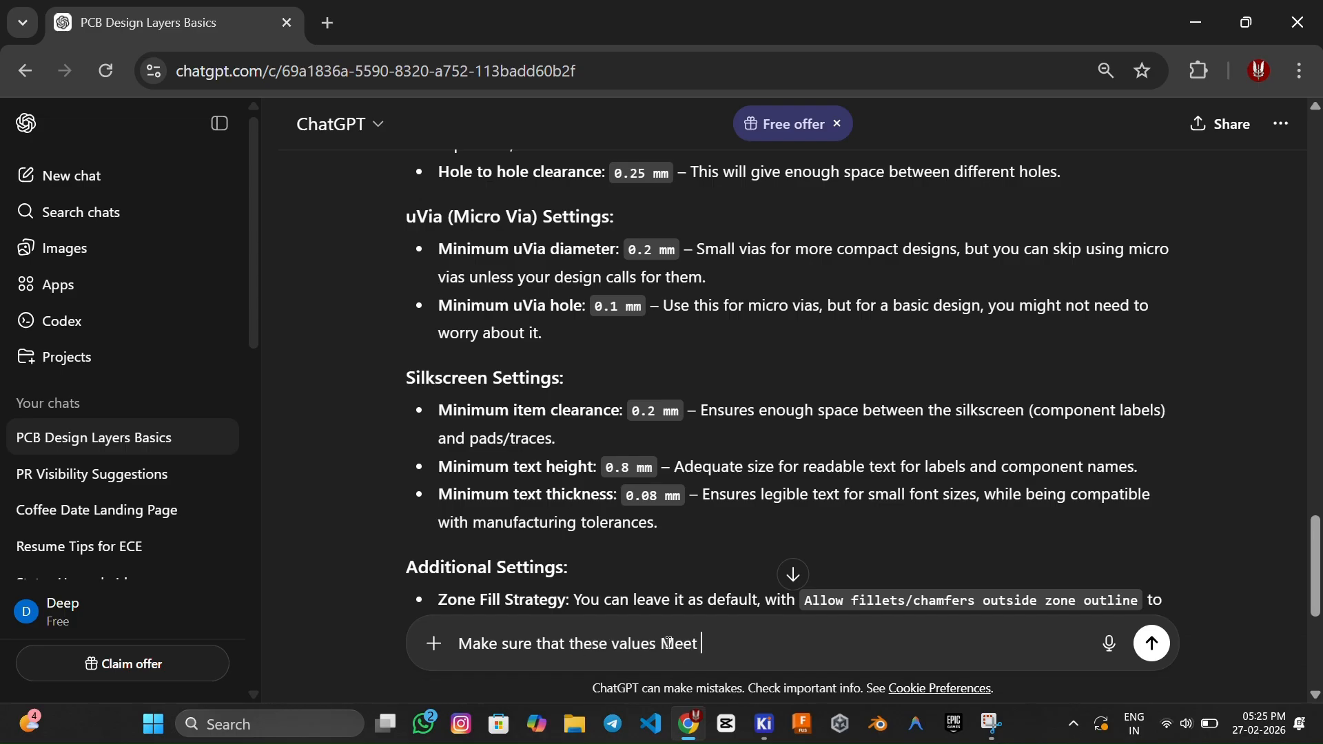
type("Industry standard and A")
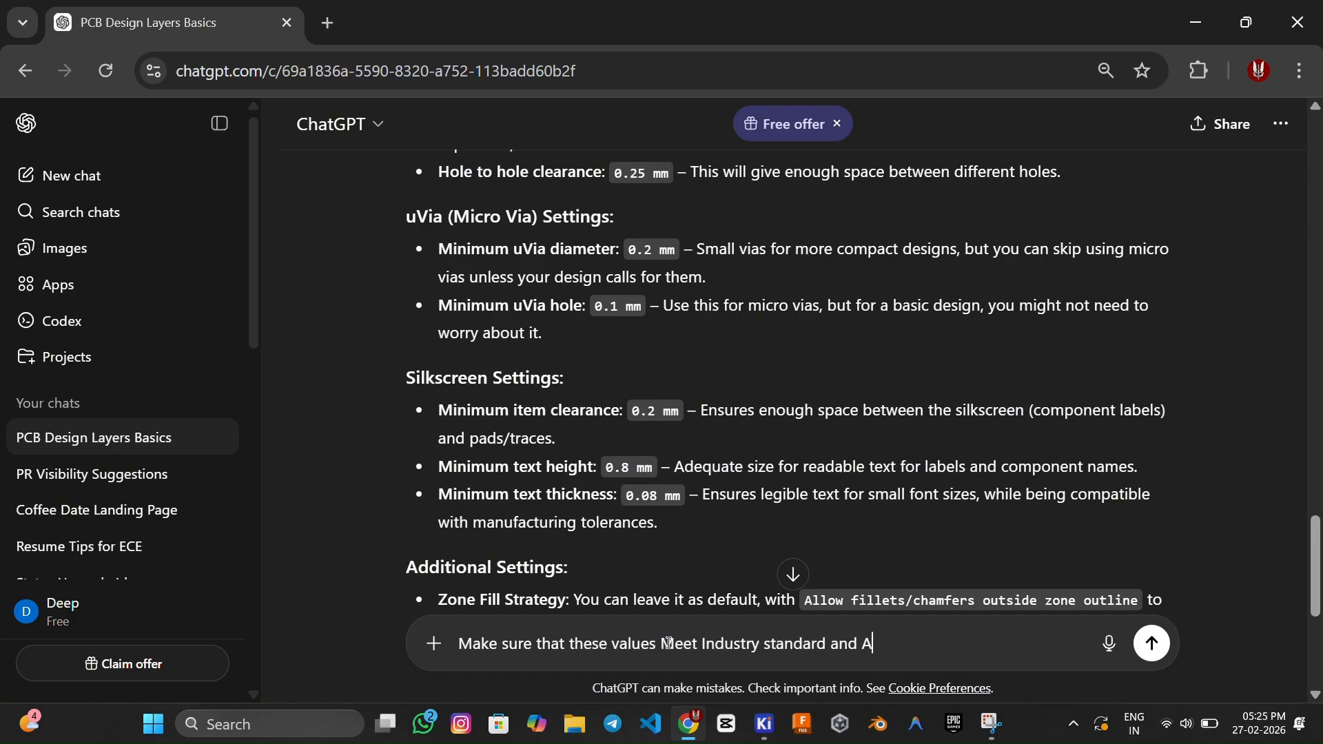
key("BackSpace")
type("also prefered by m")
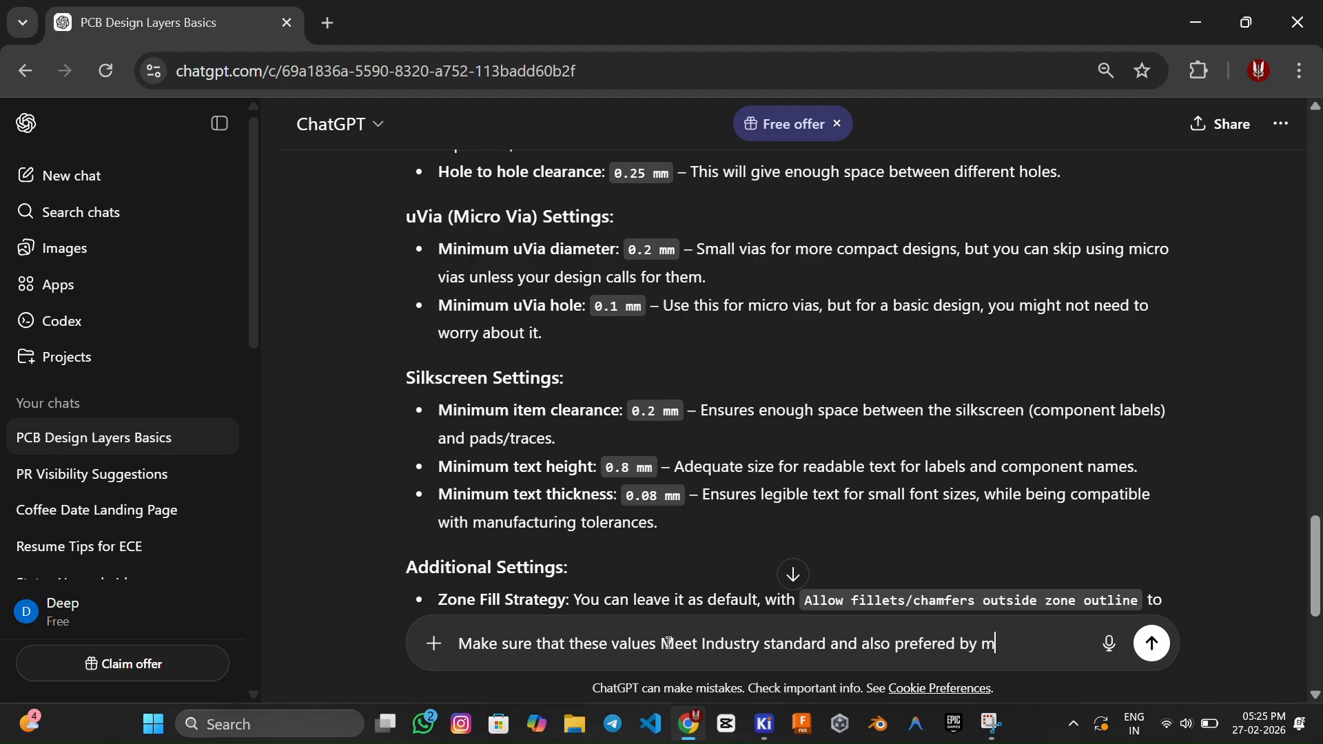
type("ost of the Manufacturin")
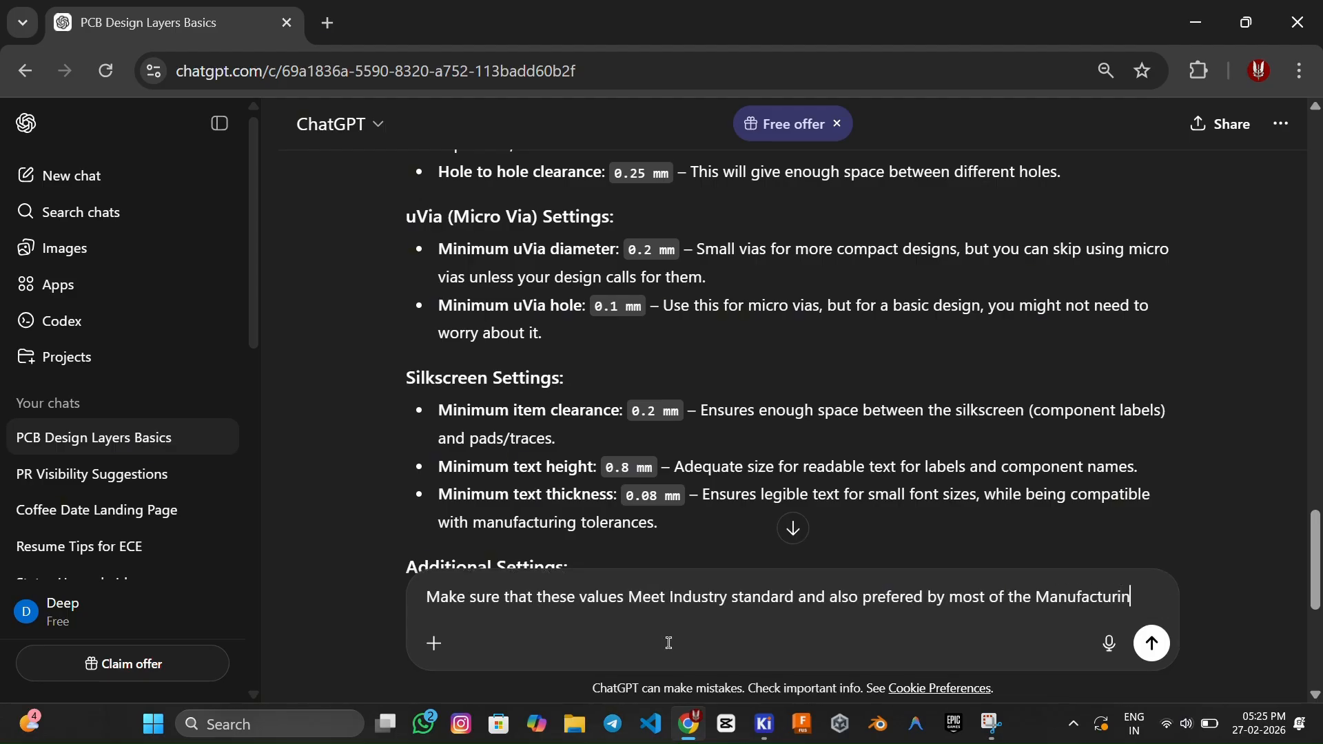
type("g plants such as JLCPCB")
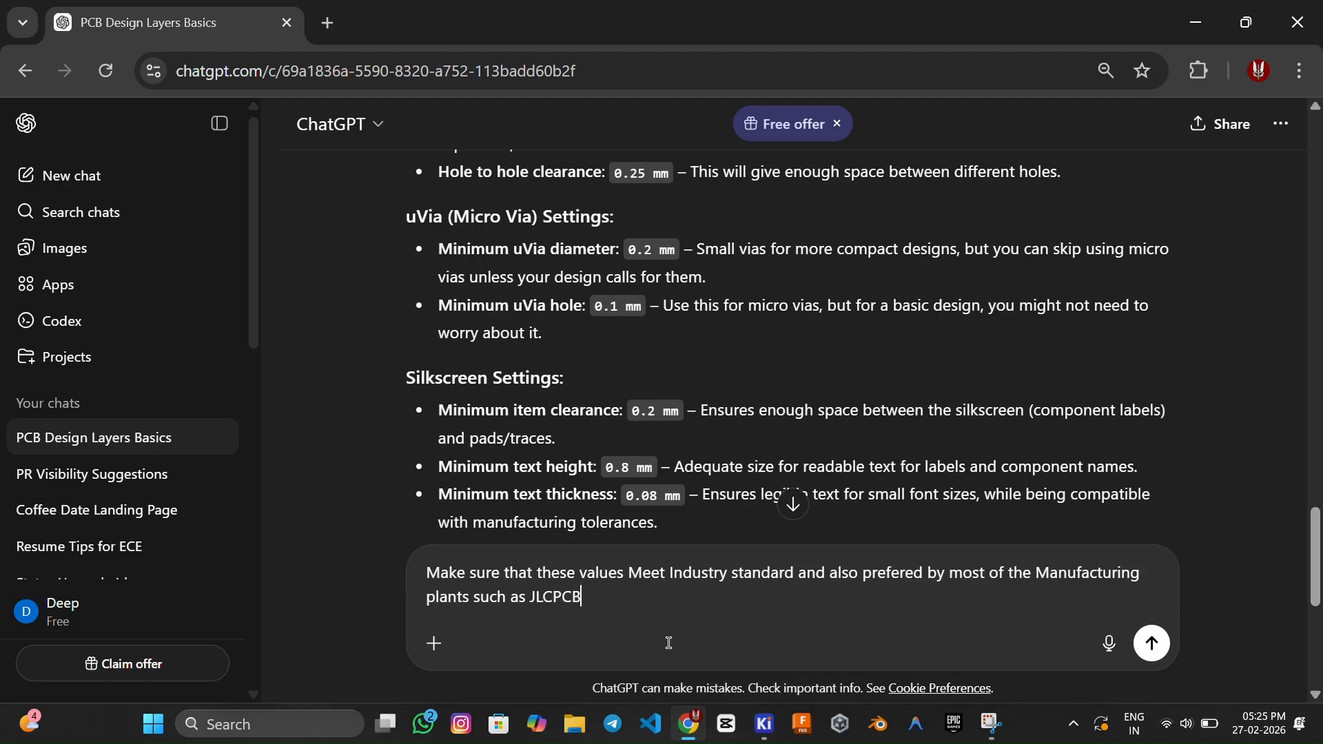
type(" or PCB Way etc.")
key("Return")
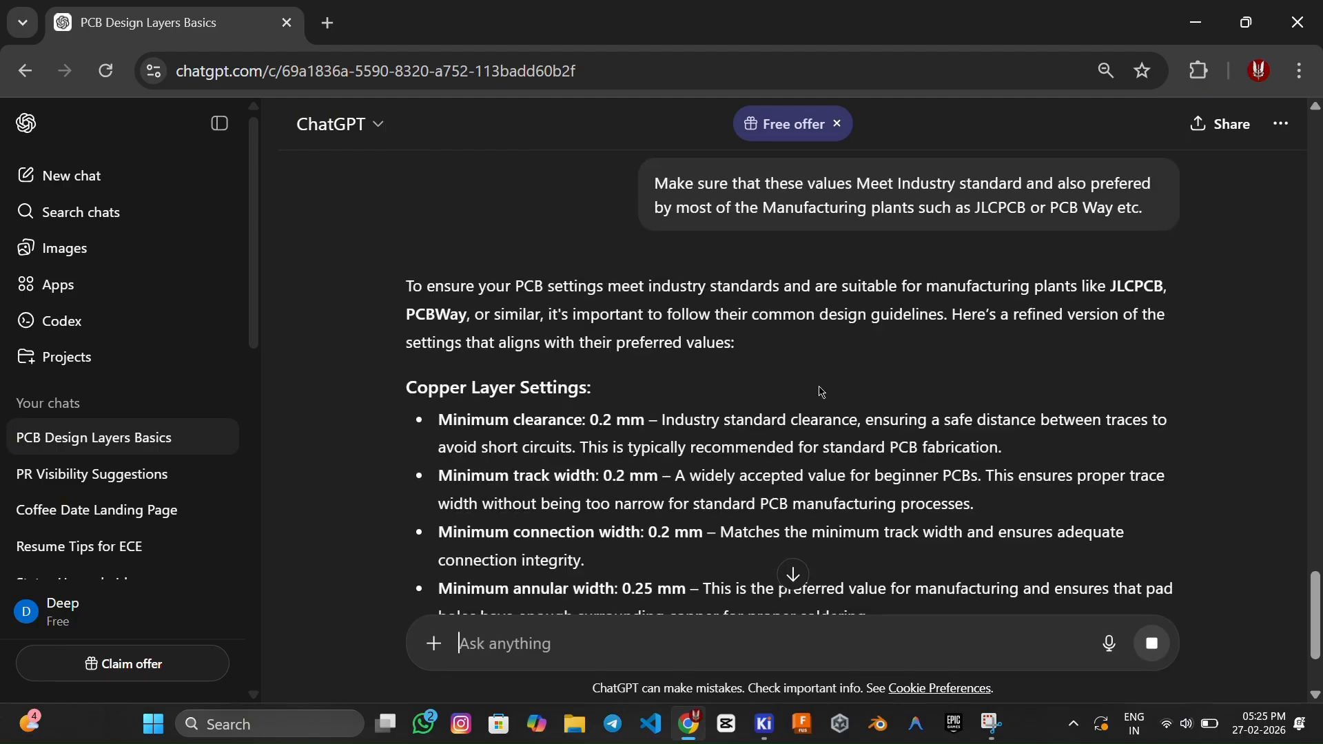
Review ChatGPT's refined copper, uVia, silkscreen and manufacturability recommendations for JLCPCB and PCBWay.
scroll(824, 452, "down", 1)
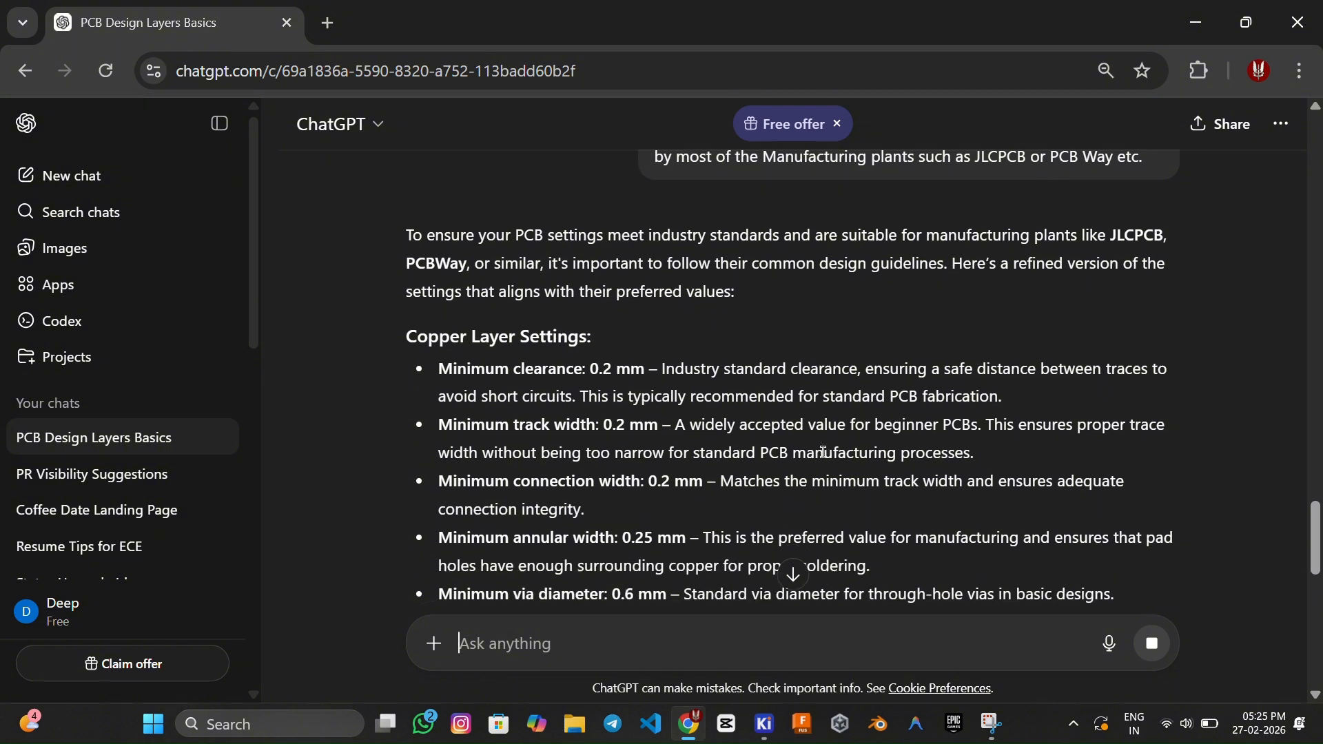
scroll(823, 452, "down", 10)
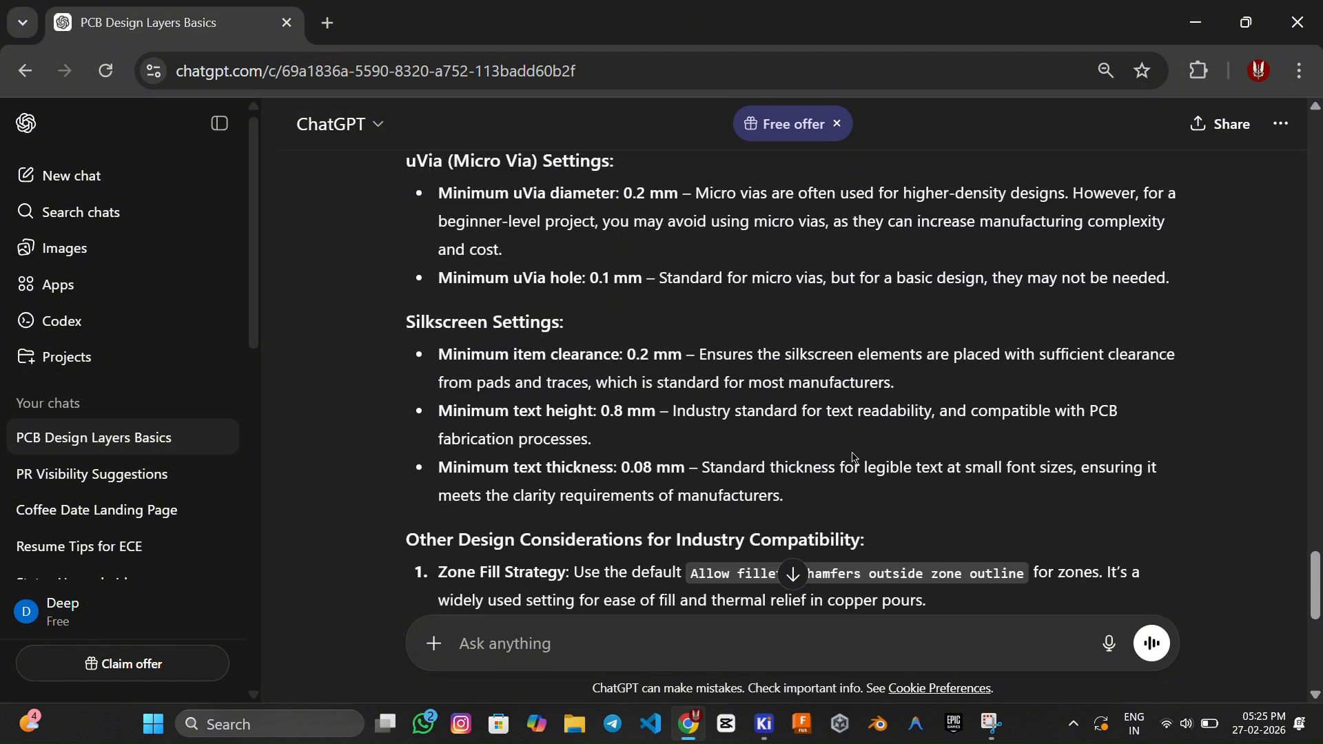
scroll(853, 458, "down", 3)
scroll(890, 386, "down", 4)
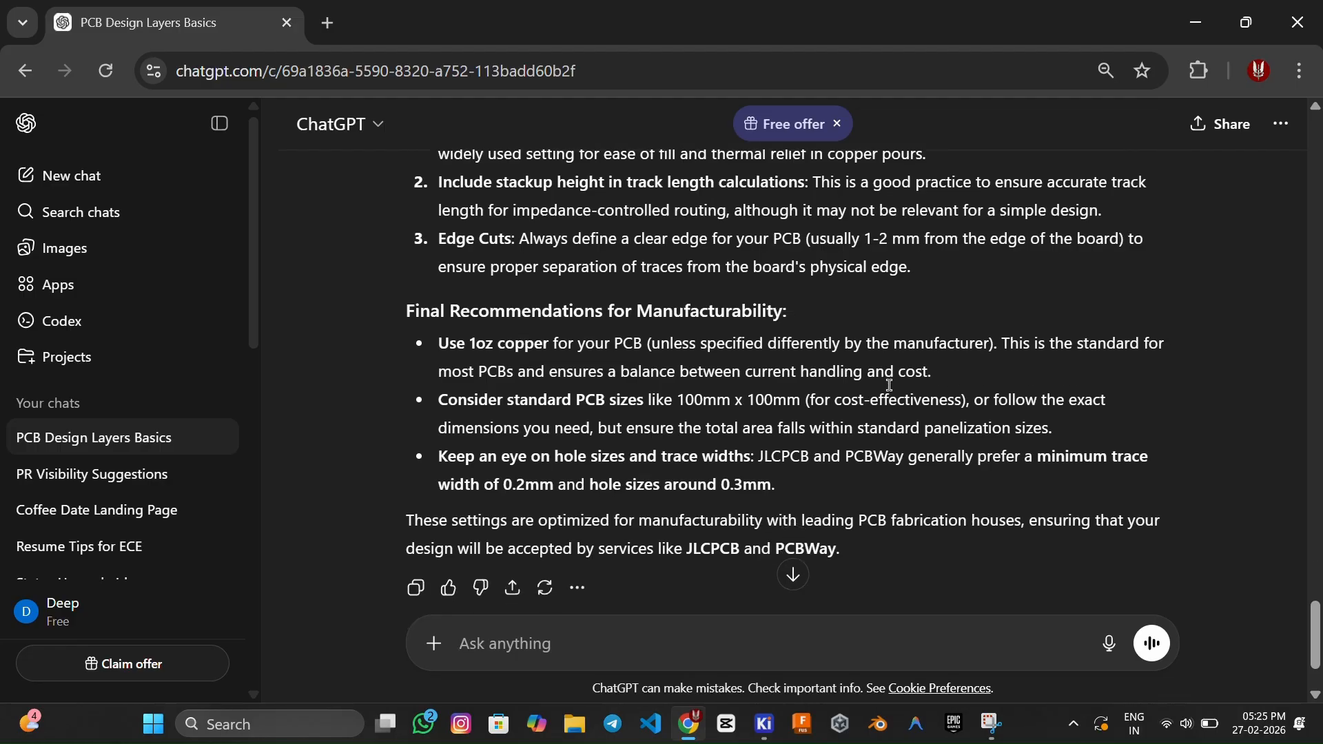
scroll(890, 386, "up", 1)
Switch back to KiCad and add 0.3 mm and 0.5 mm track widths to the board's pre-defined sizes.
key("alt+Tab")
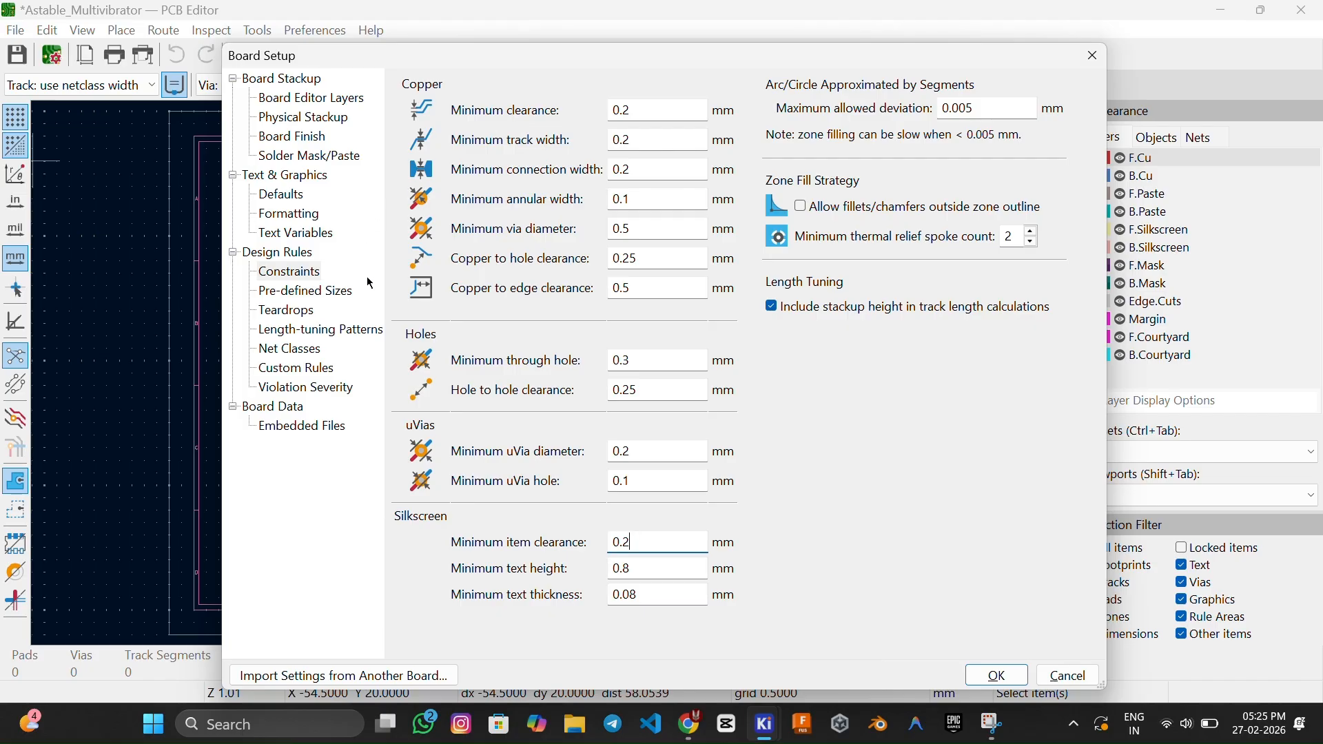
left_click(306, 292)
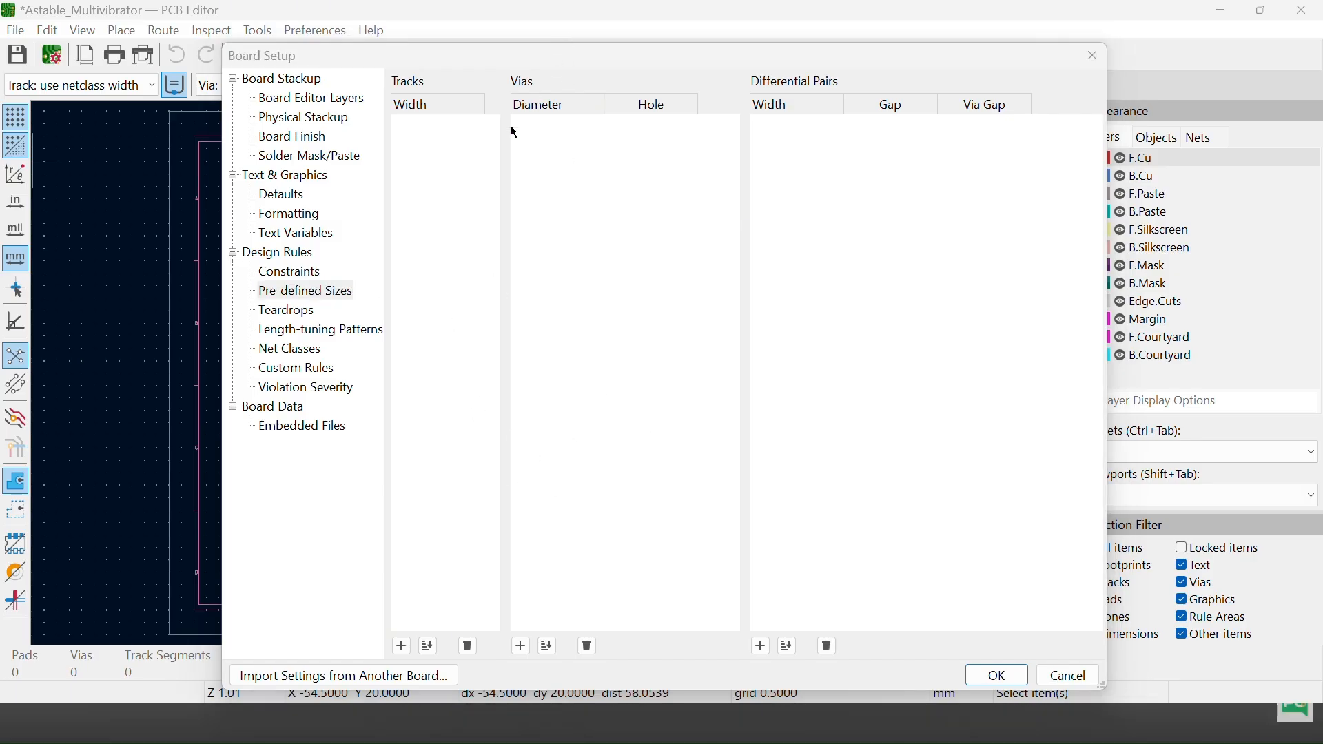
left_click(443, 221)
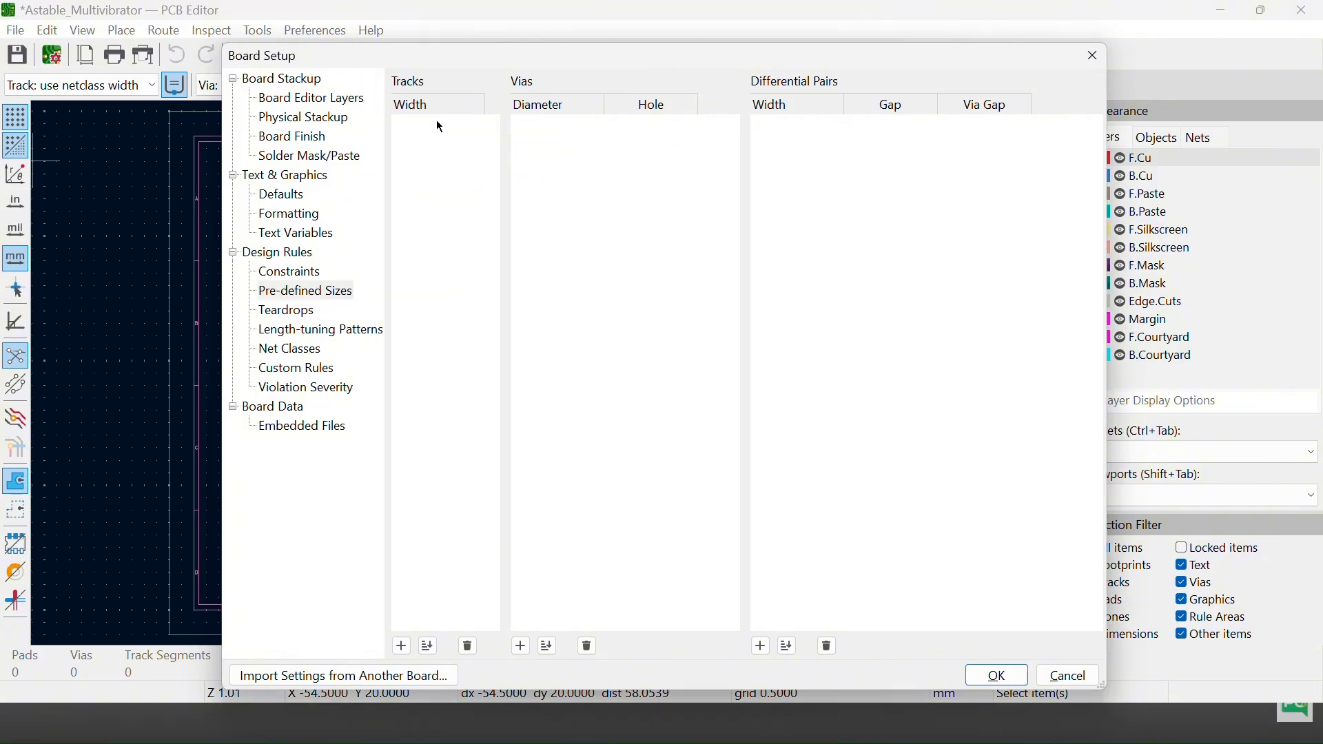
left_click(402, 647)
key("BackSpace")
key("Return")
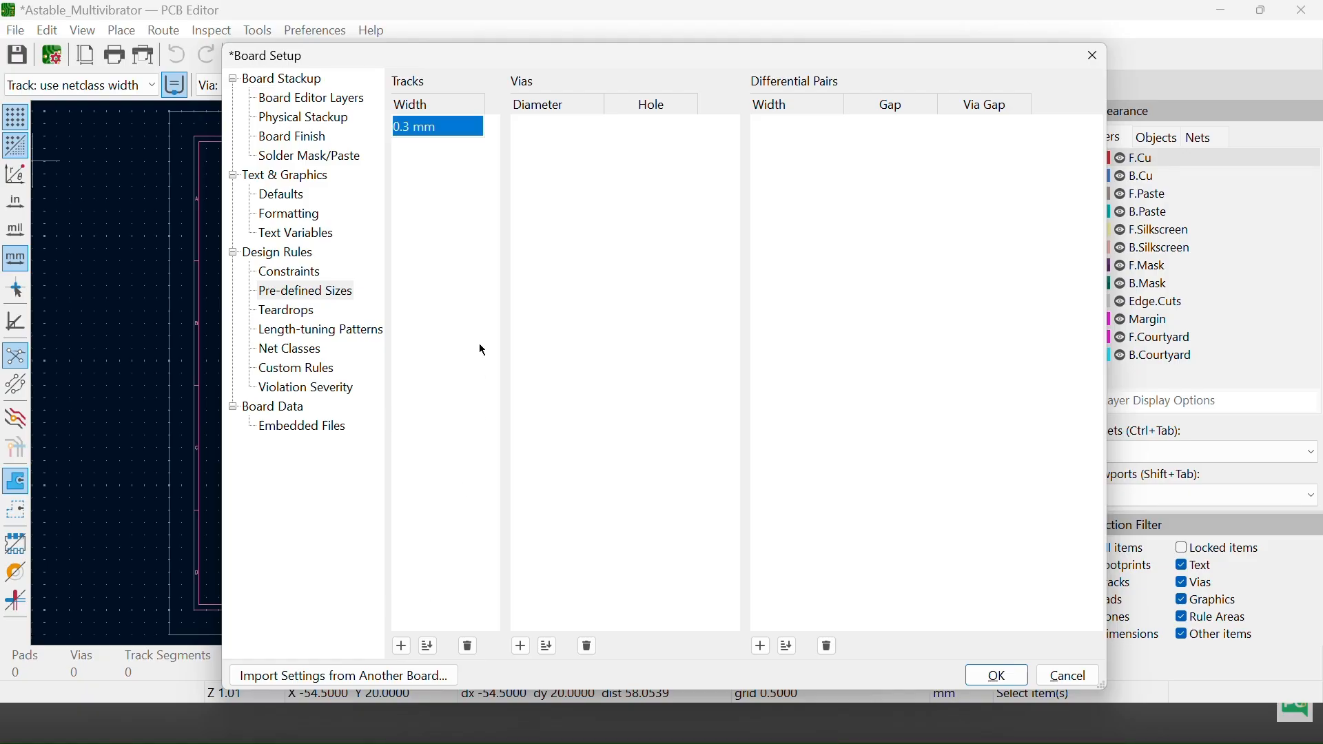
left_click(402, 647)
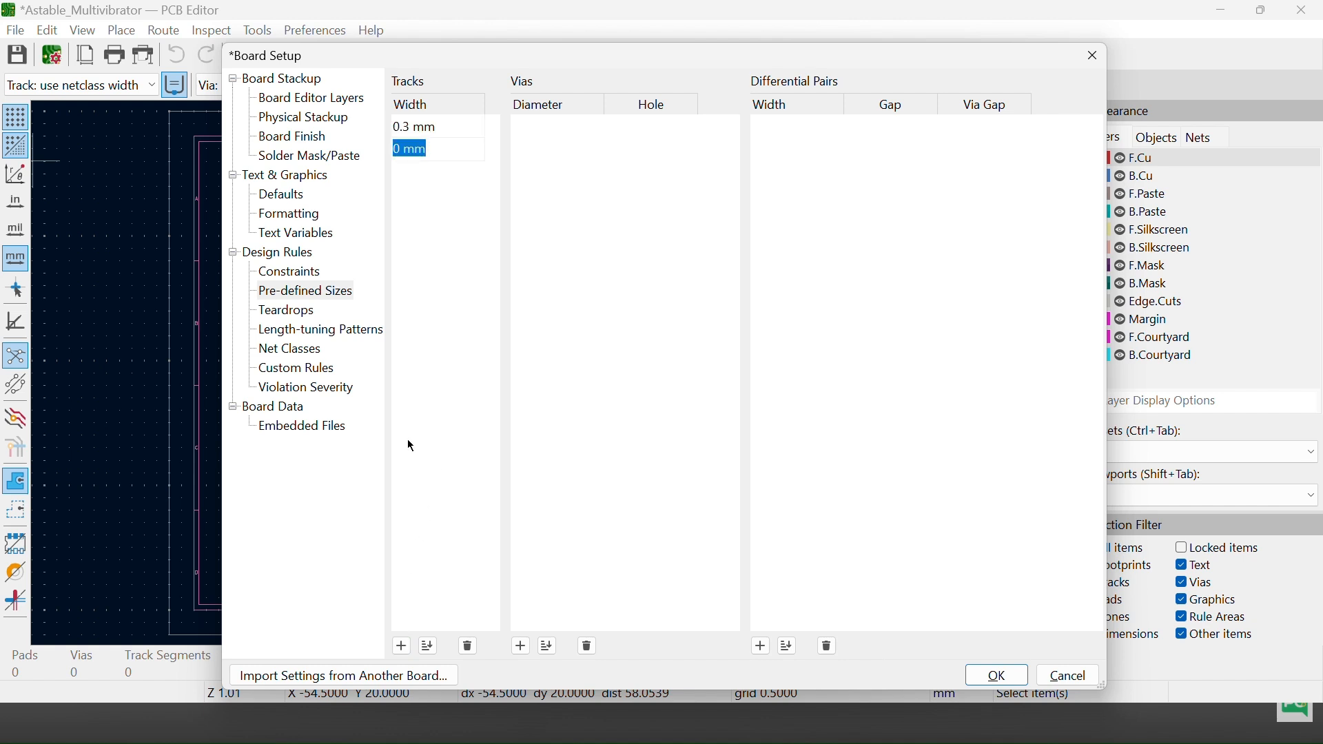
type(".5")
key("Return")
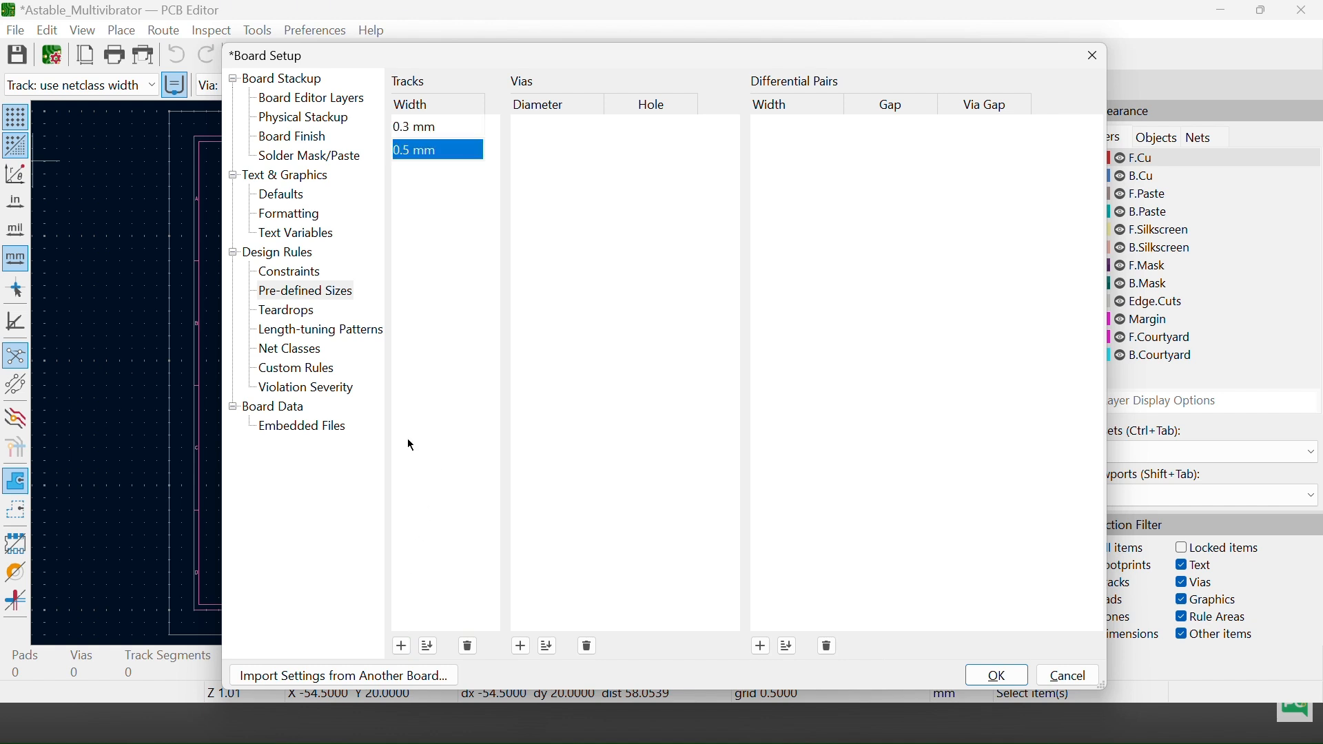
left_click(432, 134)
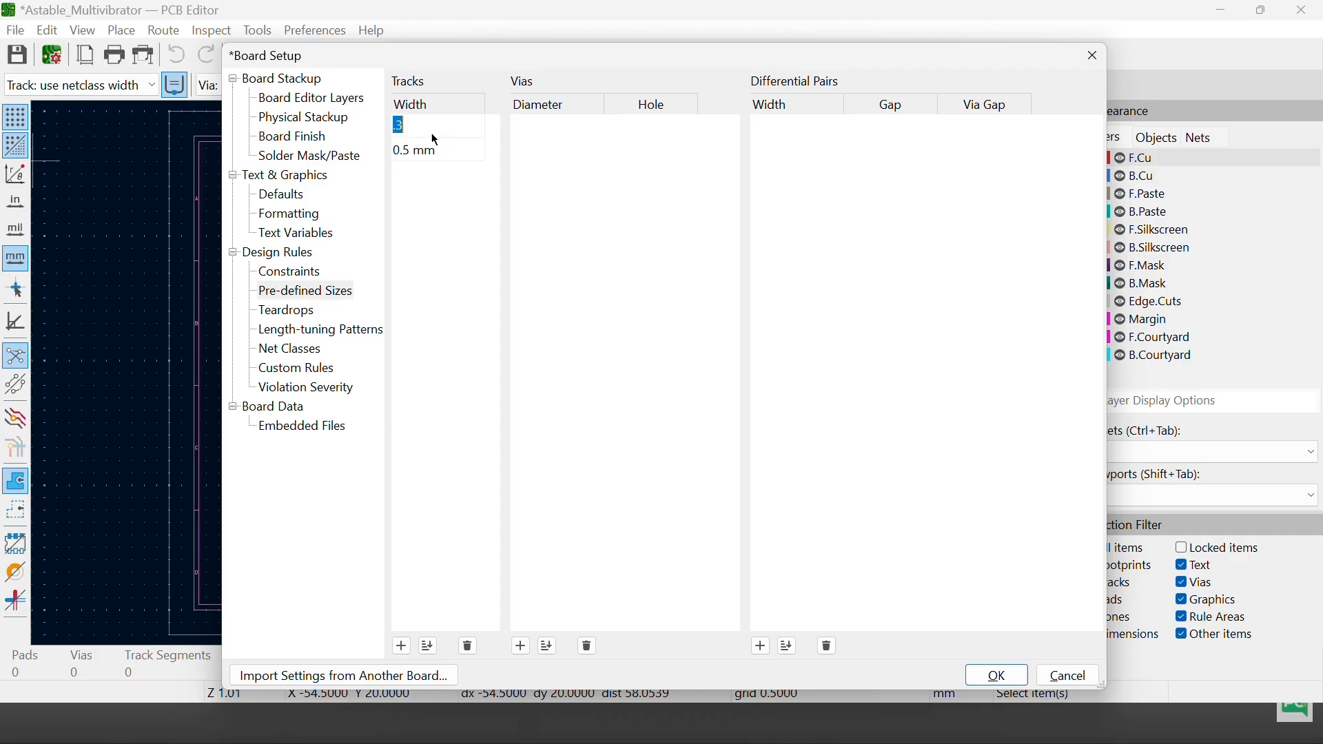
left_click(431, 146)
left_click(436, 164)
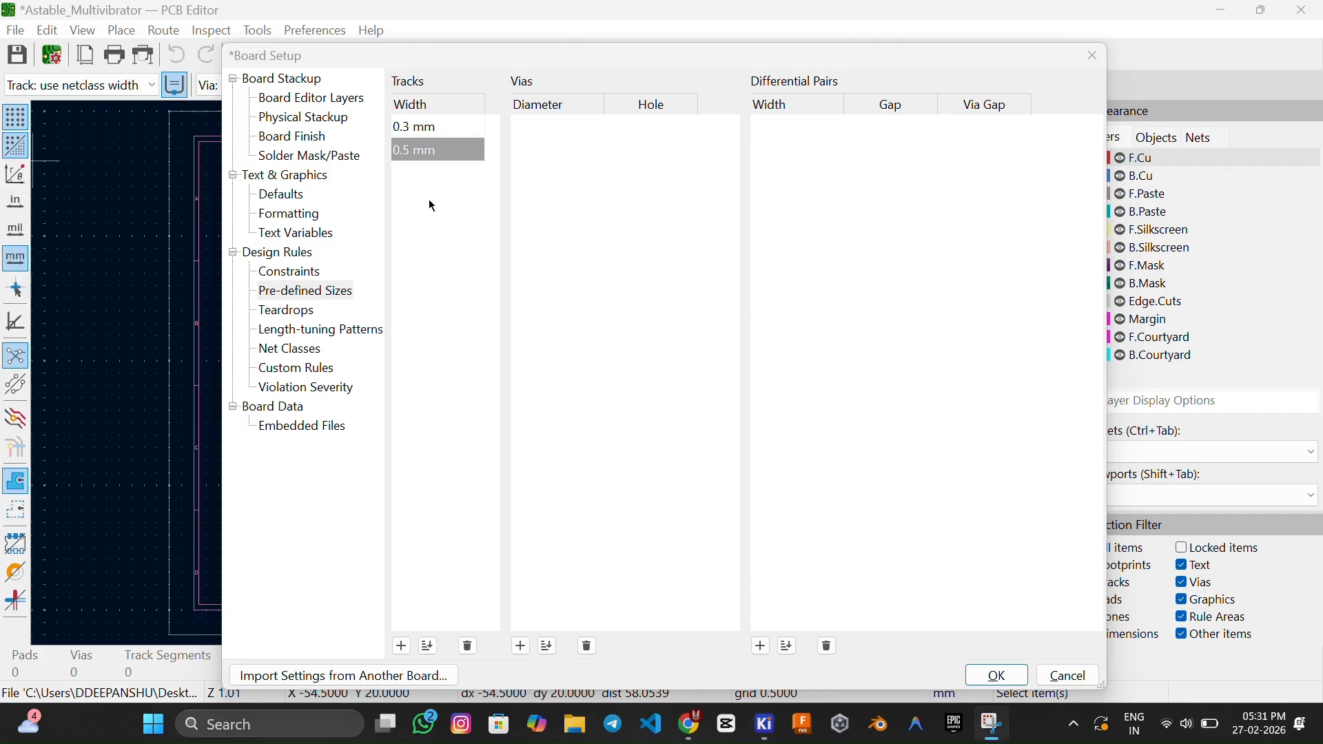
left_click(428, 200)
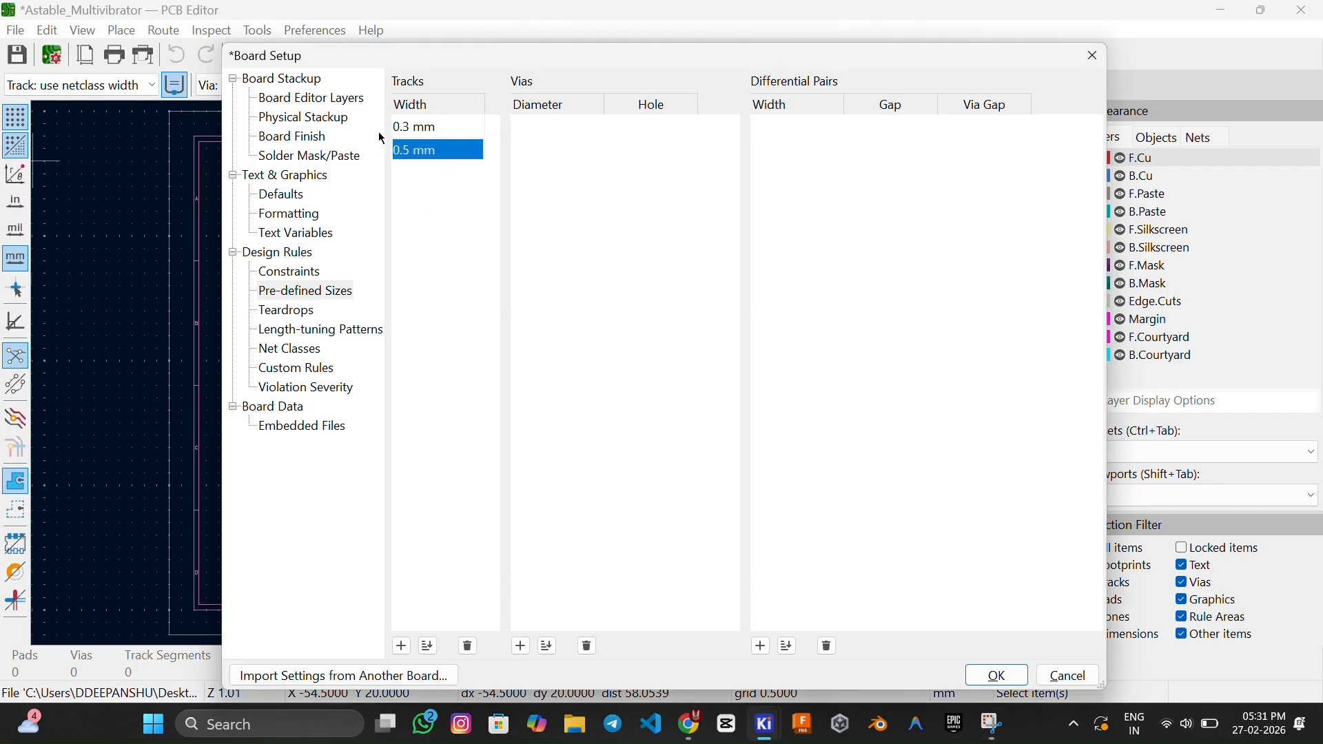
Review the default teardrop and length-tuning properties and the Default net class in the board's design rules.
left_click(297, 313)
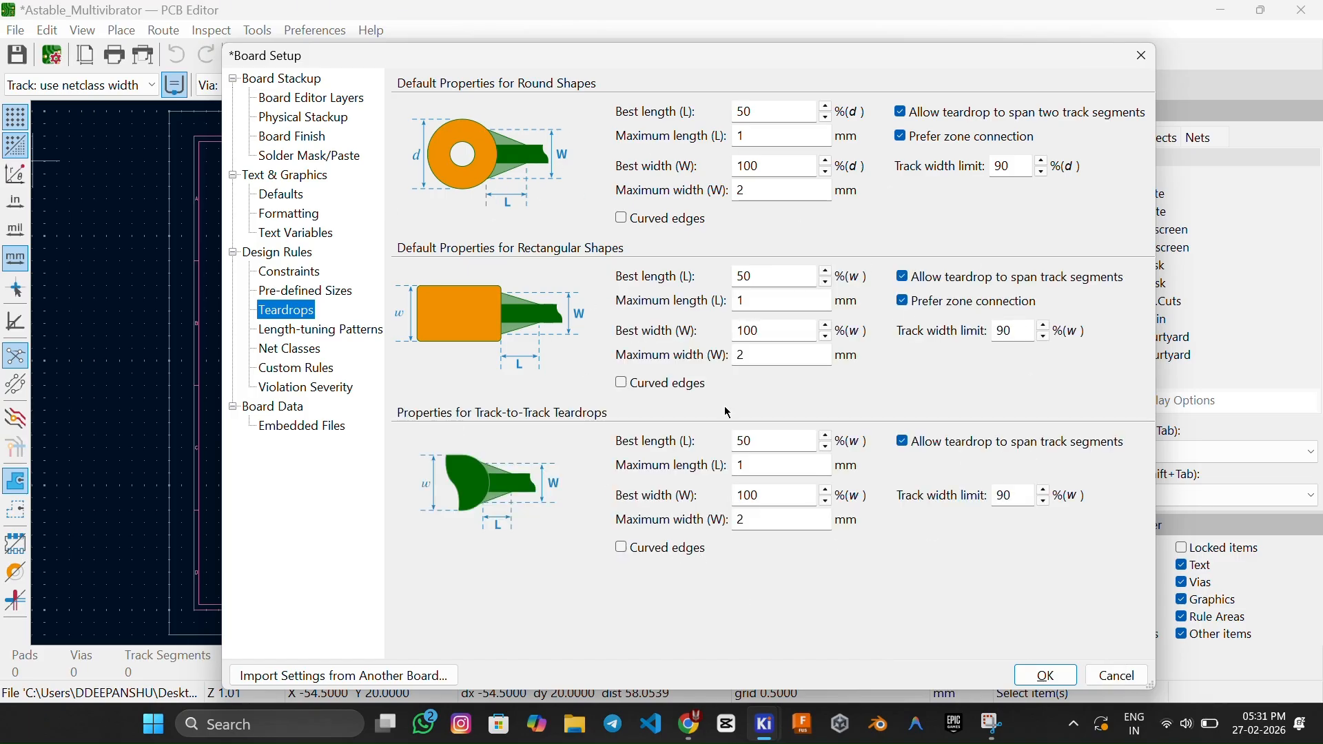
left_click(312, 330)
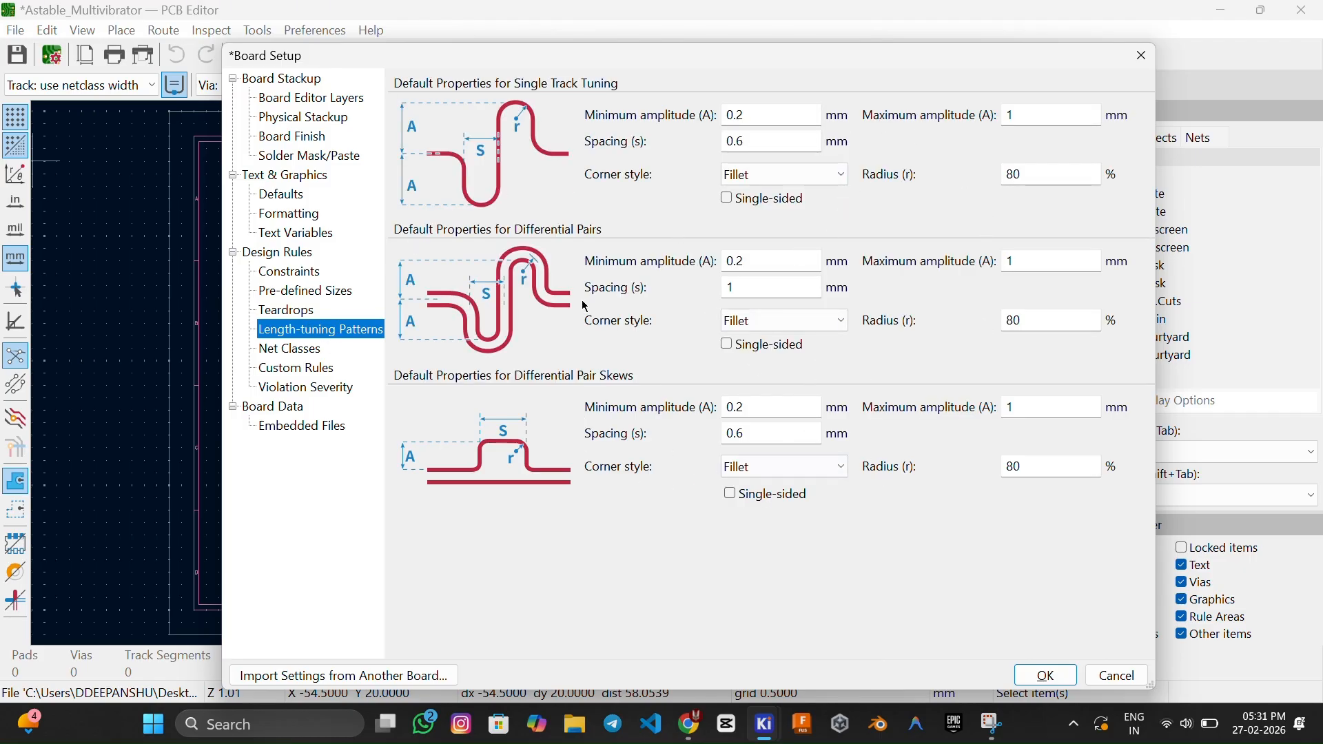
left_click(294, 356)
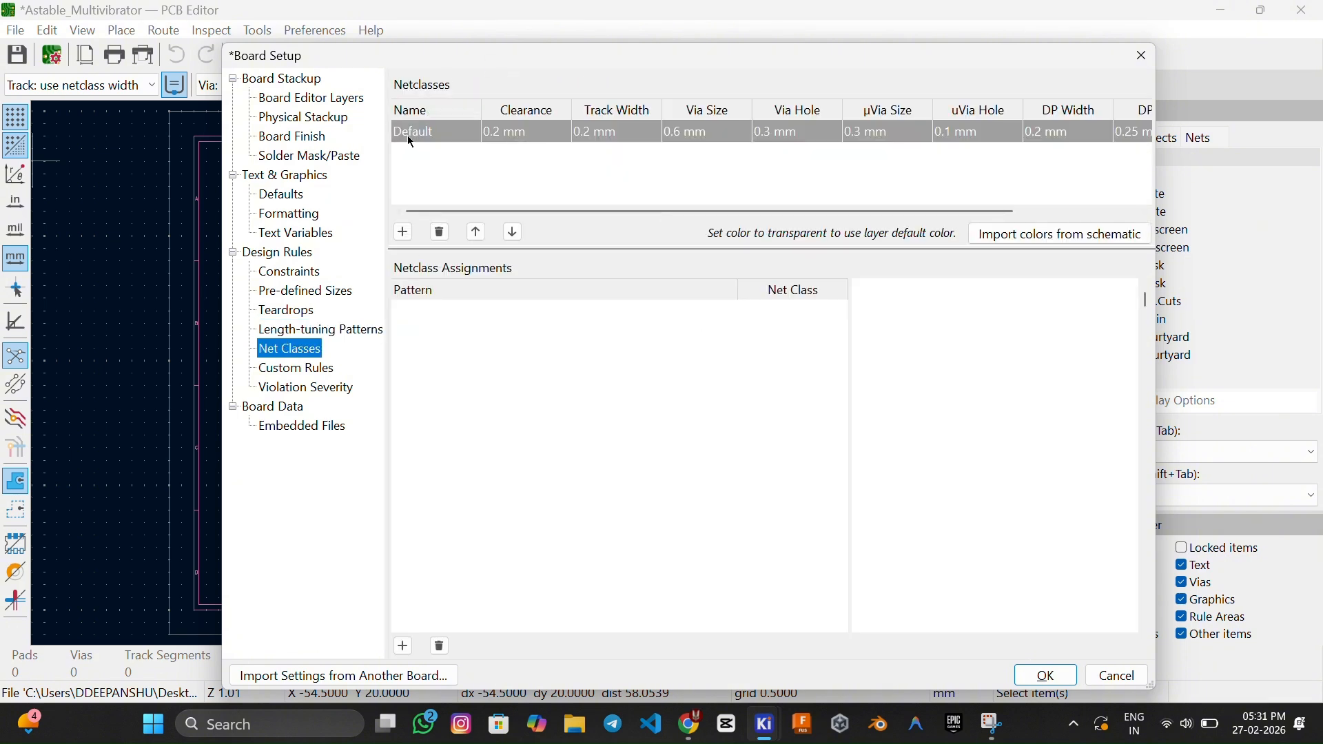
left_click(419, 136)
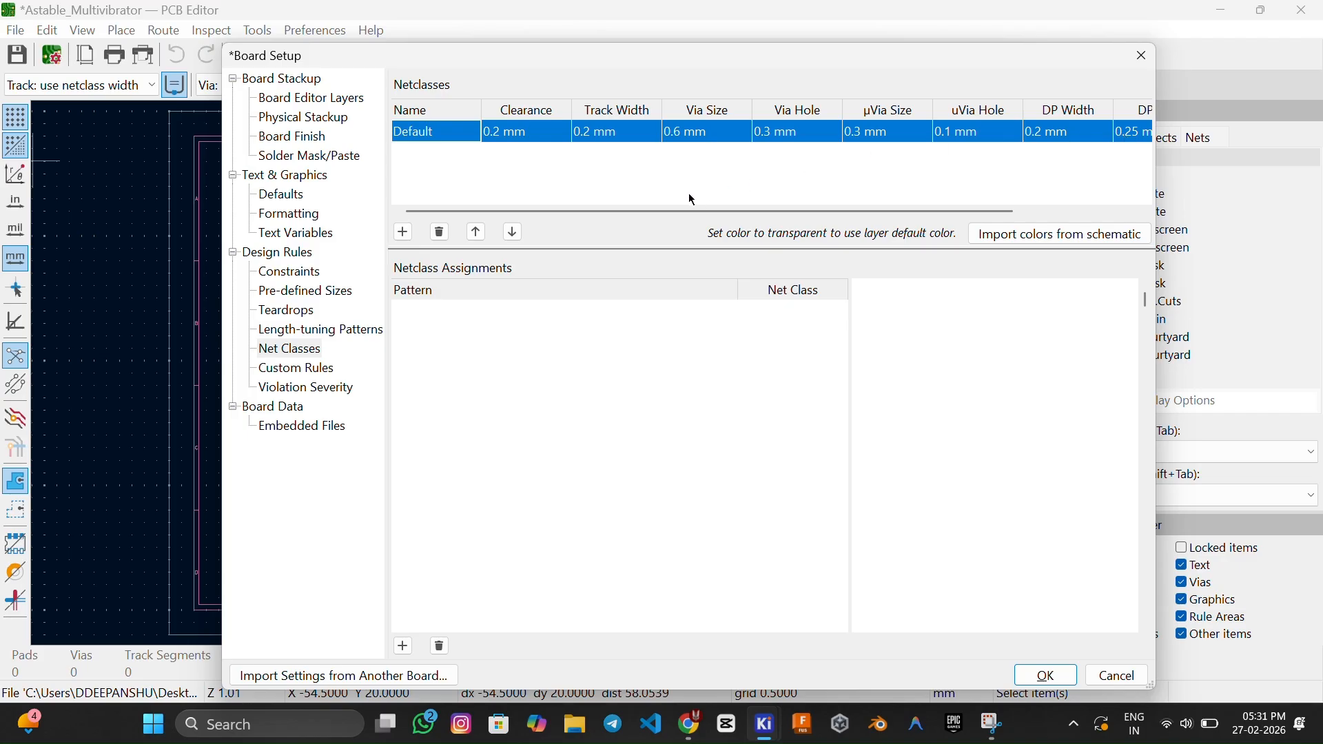
left_click_drag(680, 212, 515, 212)
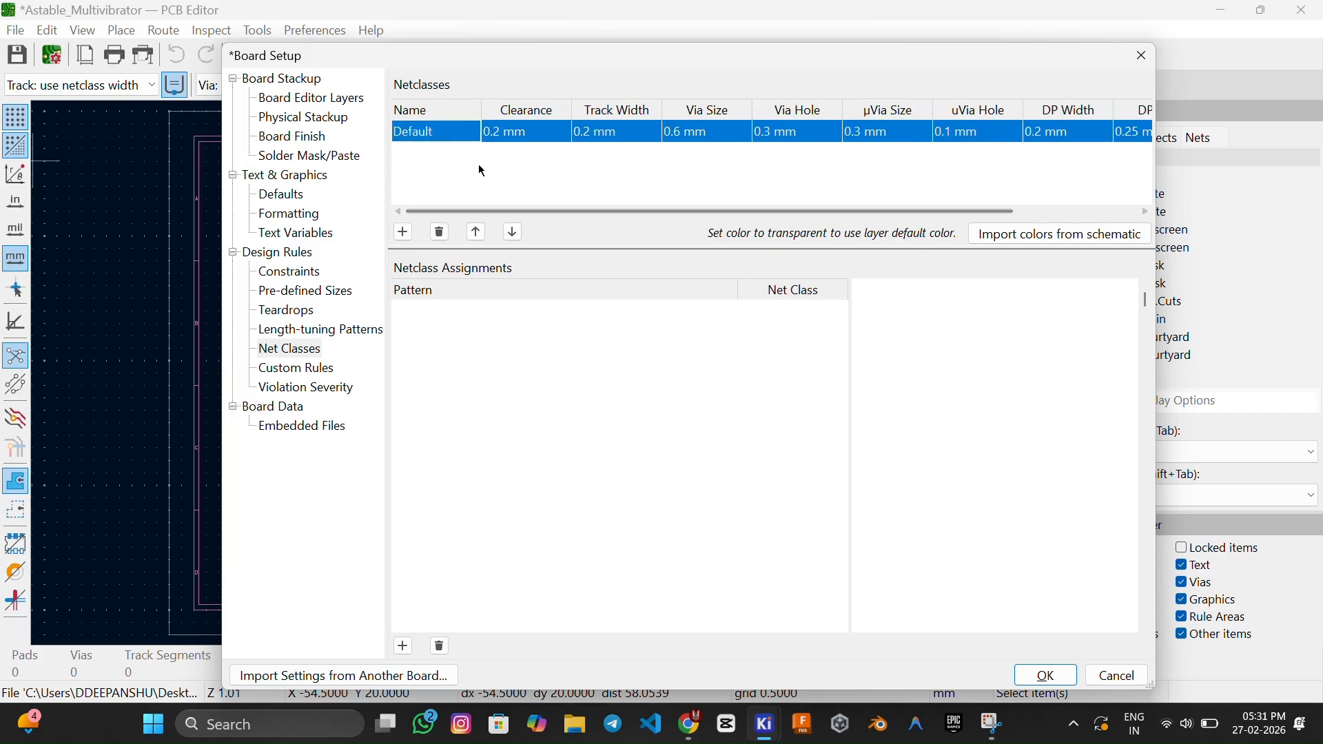
Add two net classes named Signal and Power to the board.
left_click(403, 232)
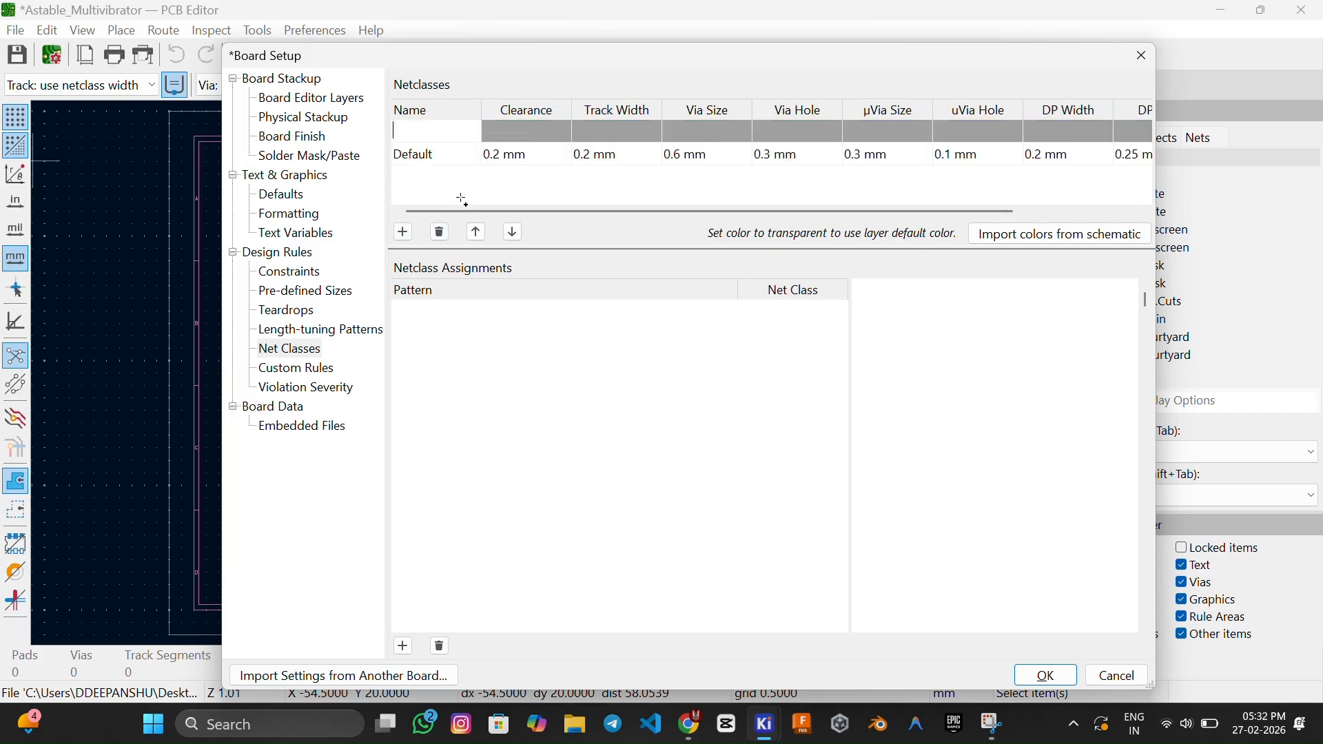
type("Signal")
key("Return")
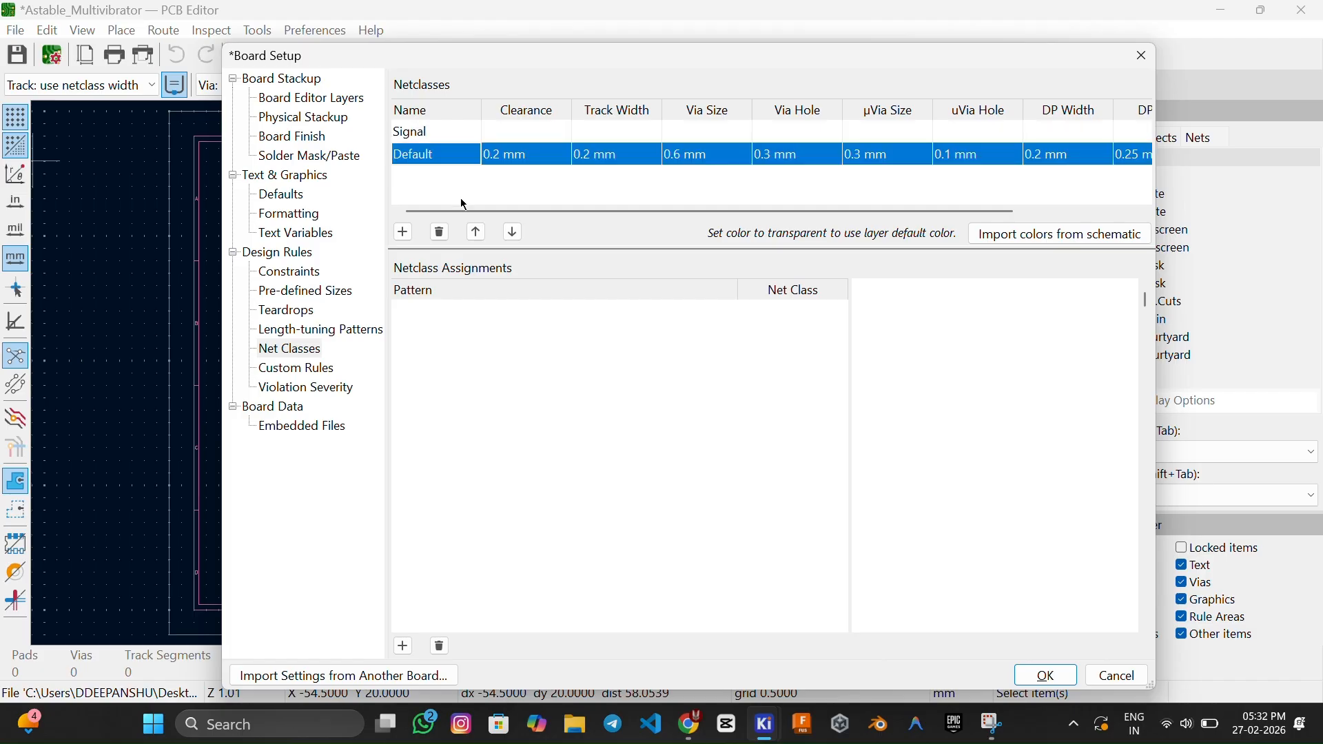
left_click(403, 232)
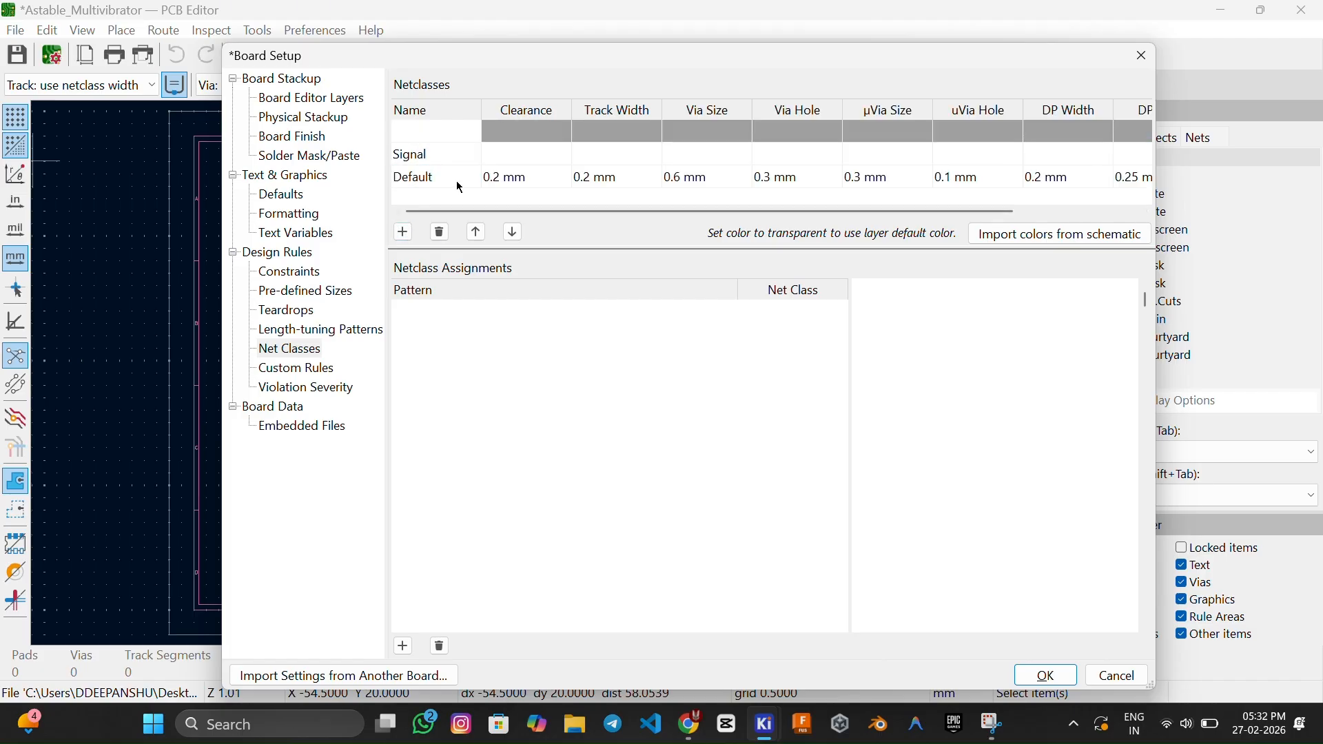
type("Power")
key("Return")
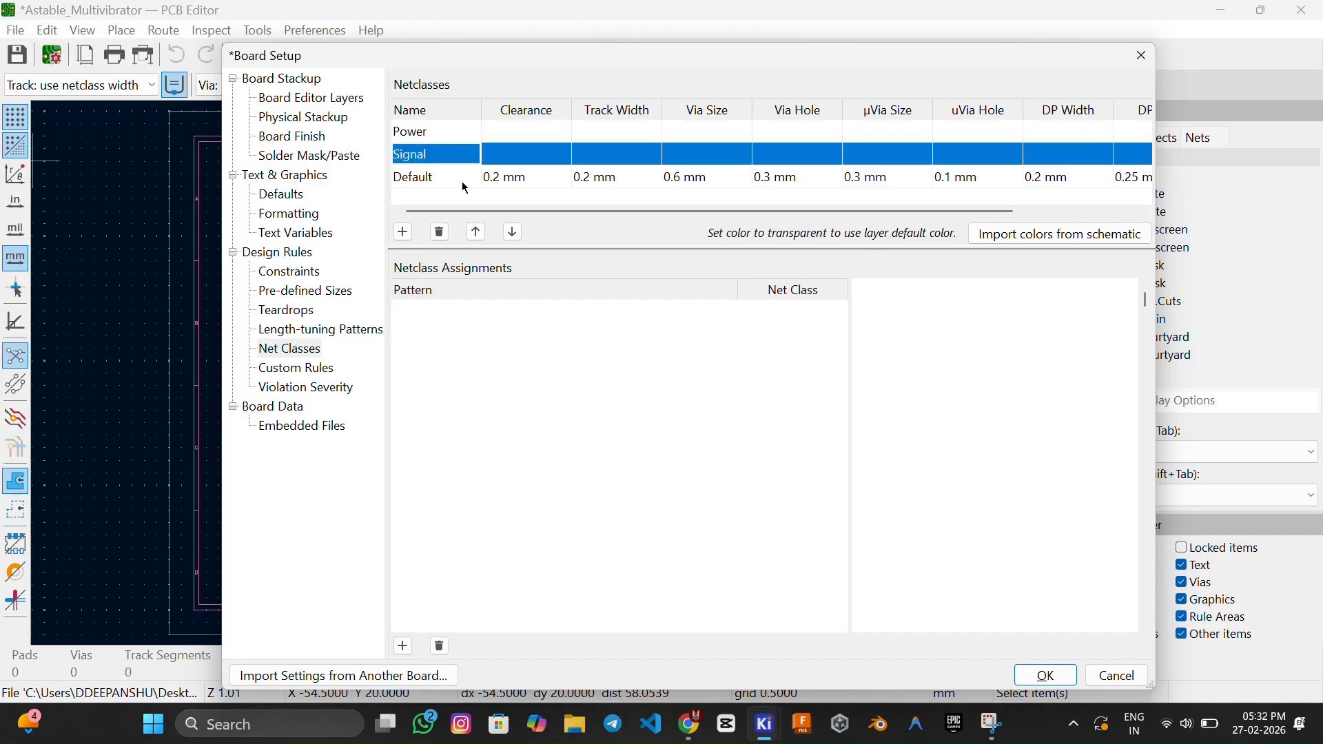
Set the clearance of the Signal and Power net classes to 0.2 mm, matching the Default class.
left_click(525, 185)
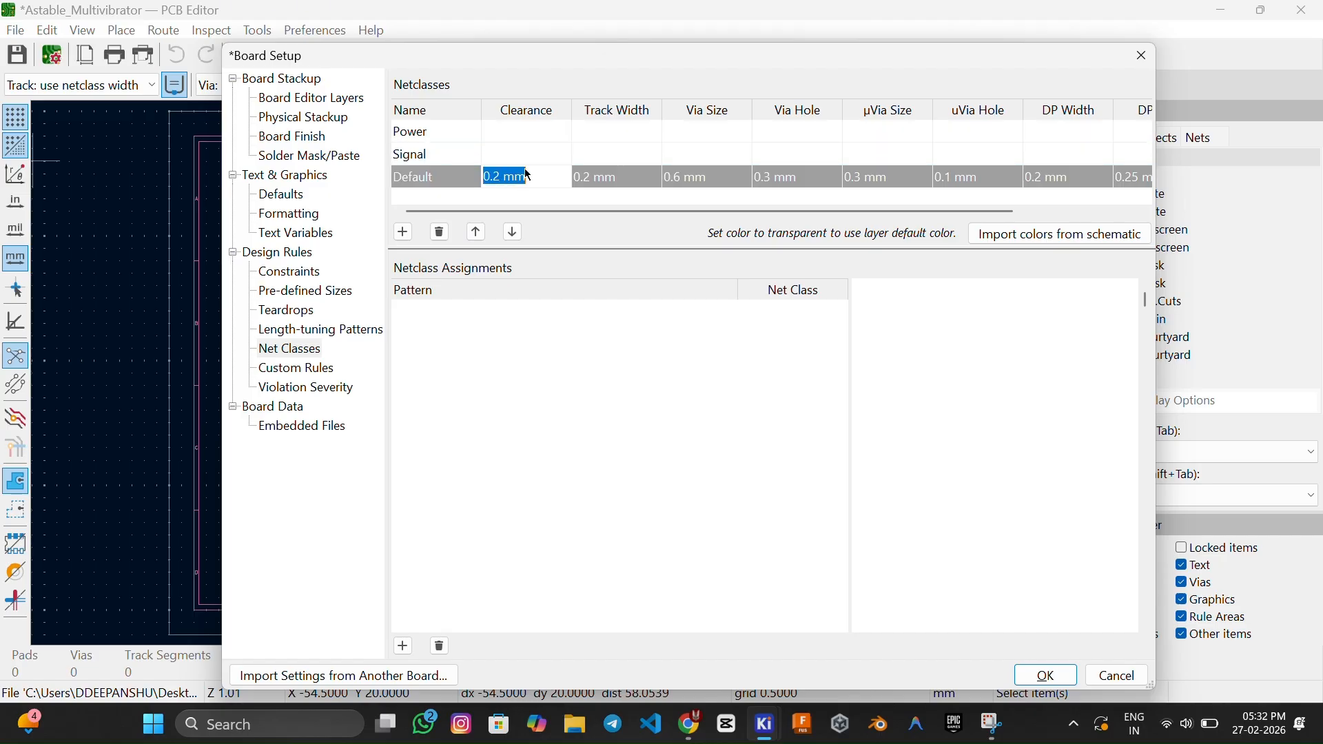
left_click(530, 151)
left_click(537, 134)
type("0.2 mm")
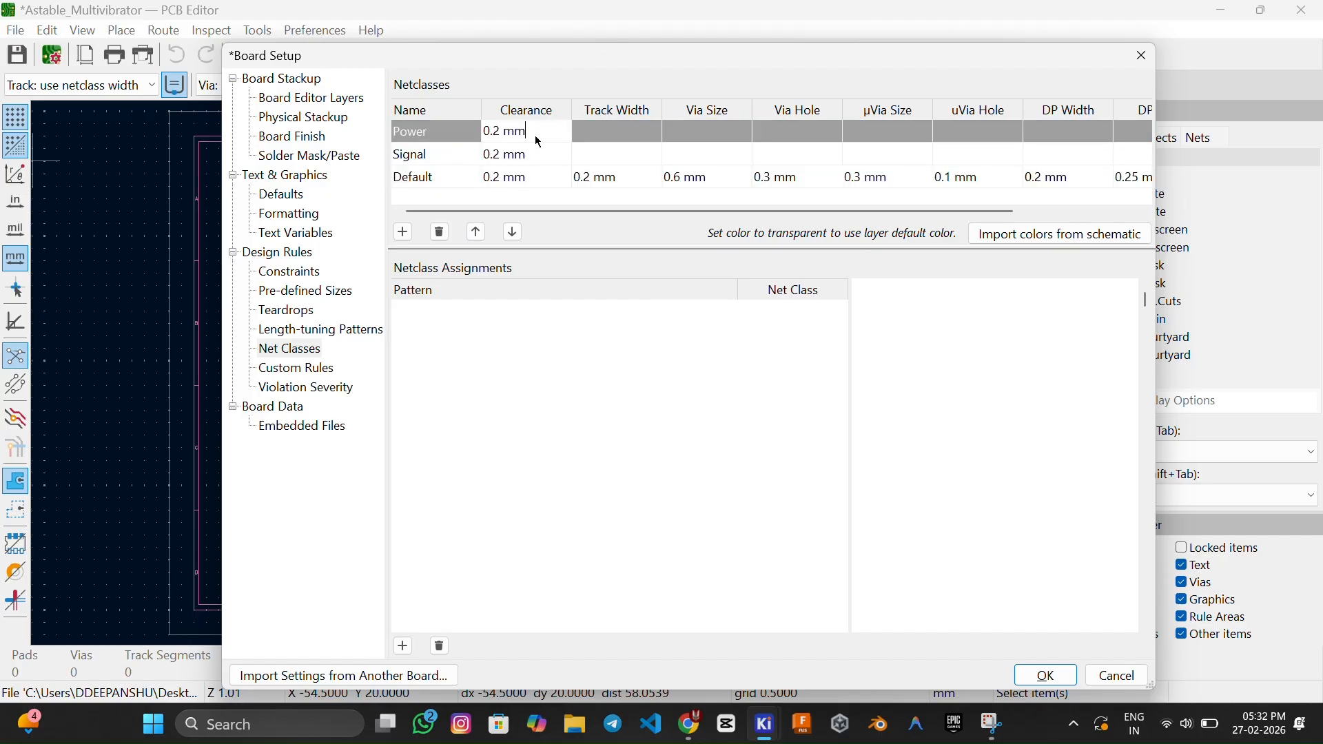
Set the track width to 0.3 mm for the Signal net class and 0.5 mm for the Power net class.
left_click(621, 176)
left_click(615, 155)
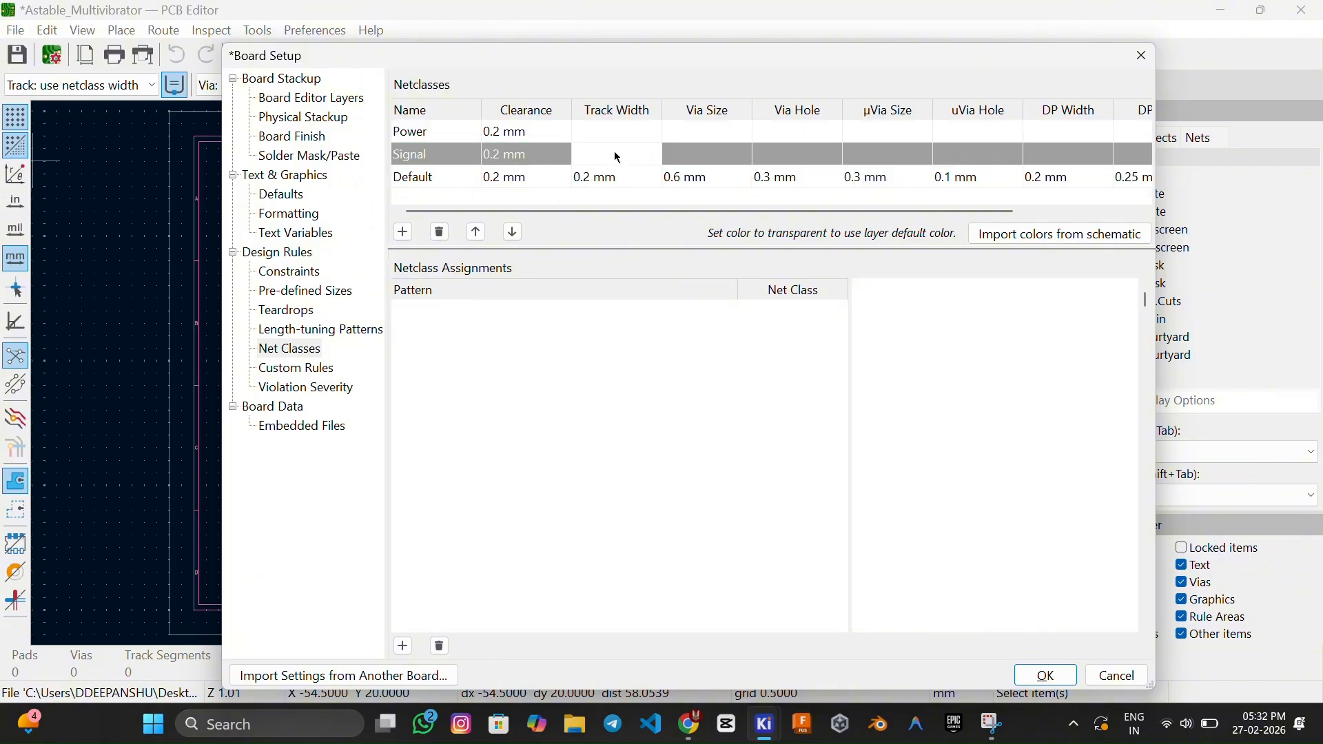
type(".3")
key("Return")
left_click(615, 133)
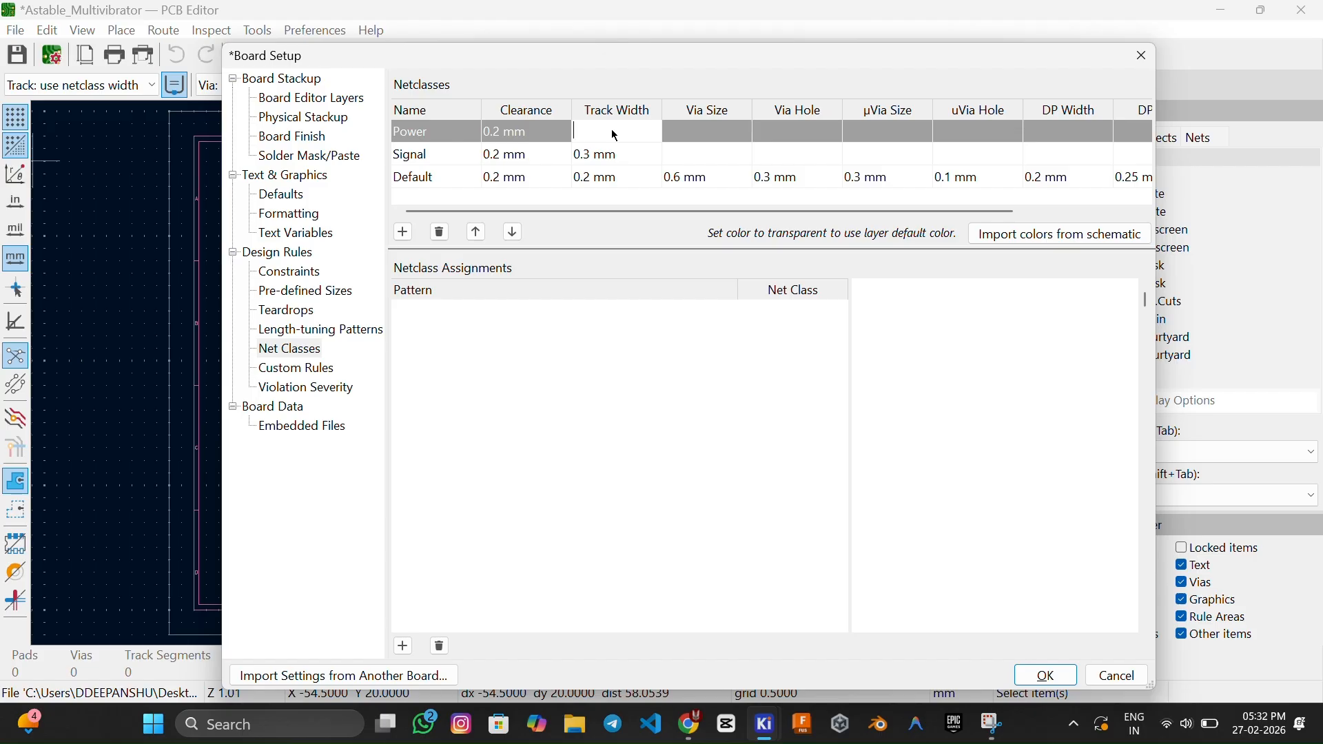
type(".5")
key("Return")
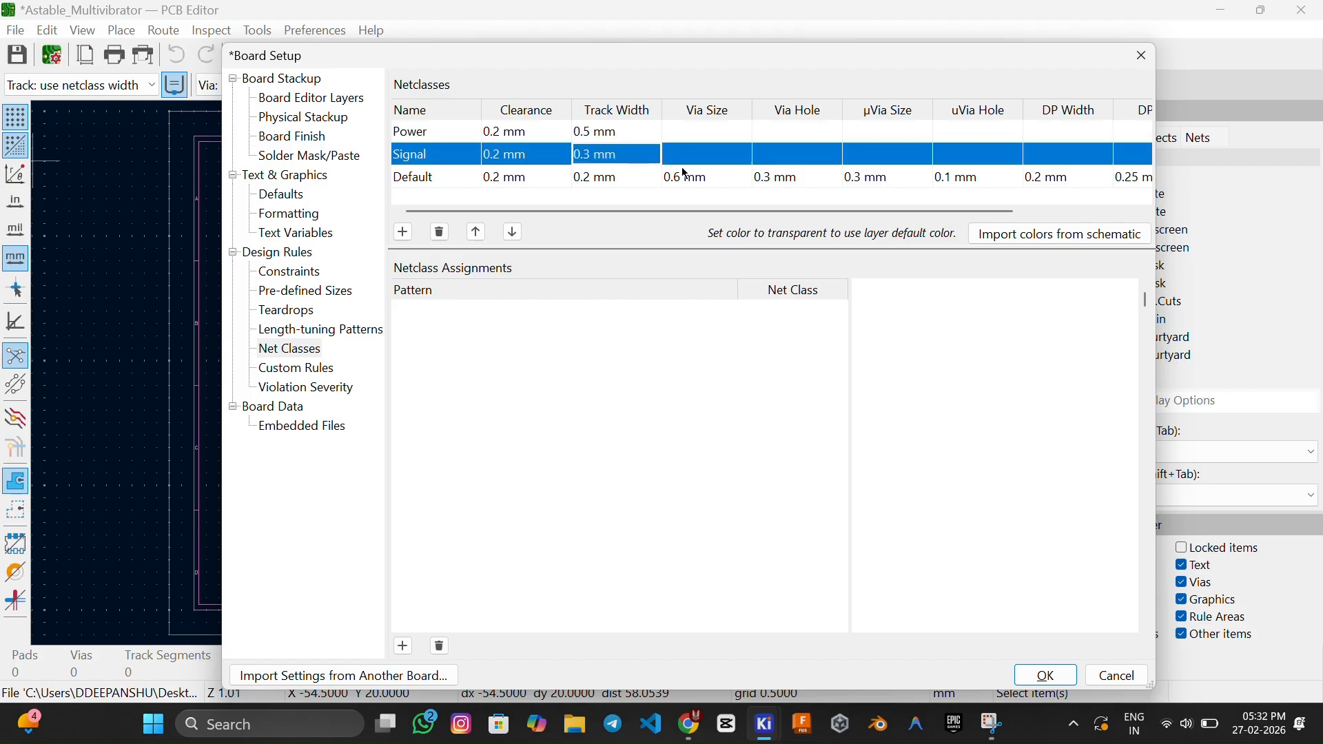
Copy the Default class's 0.6 mm via size to the Signal and Power net classes.
left_click(685, 174)
left_click(686, 176)
key("ctrl+c")
left_click(696, 153)
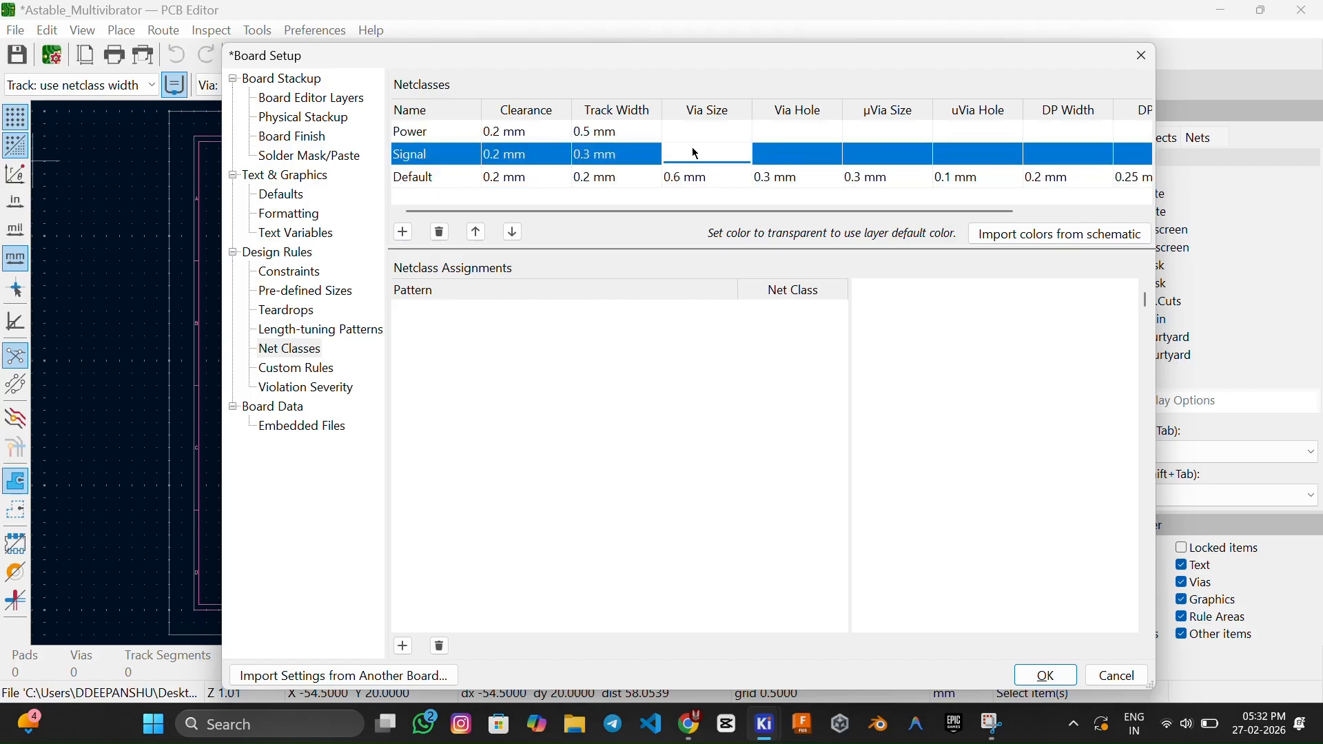
key("ctrl+v")
left_click(701, 132)
key("ctrl+v")
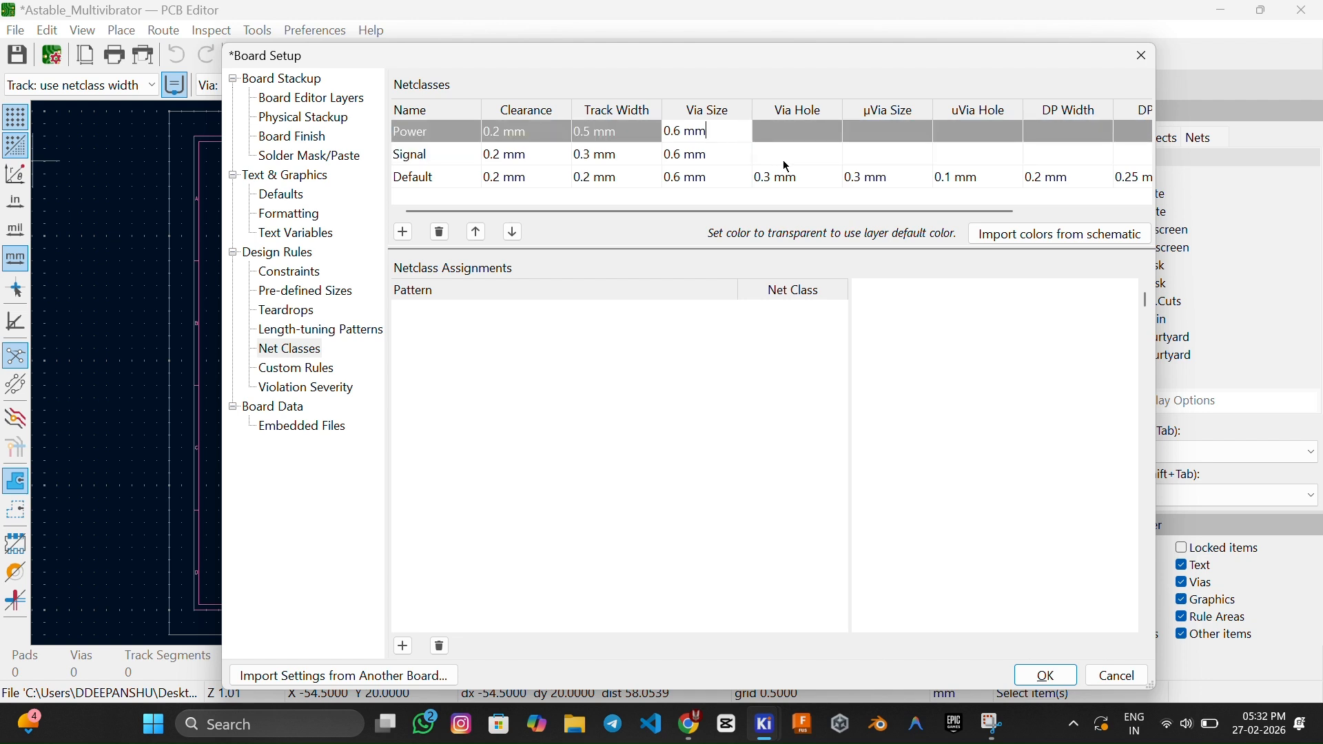
Copy the Default class's 0.3 mm via hole to the Signal and Power net classes.
double_click(811, 176)
key("ctrl+c")
left_click(809, 163)
key("ctrl+v")
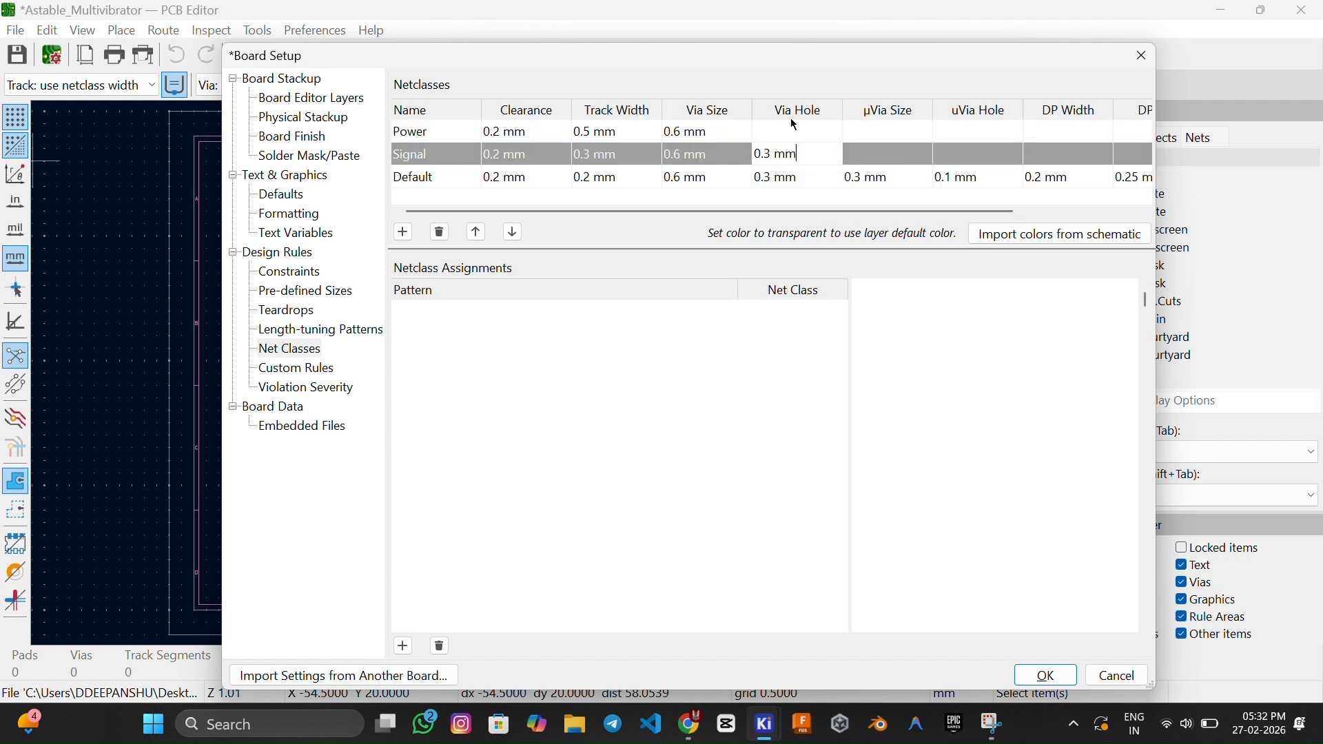
left_click(798, 131)
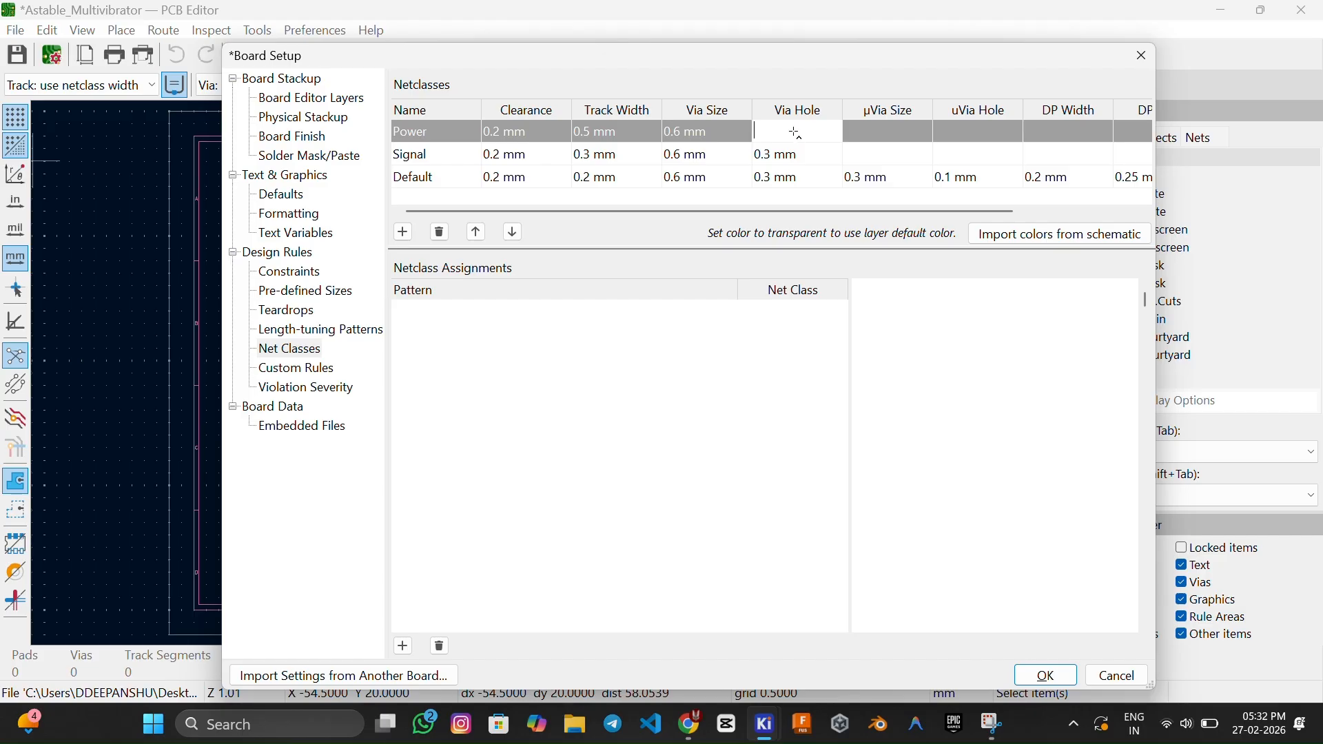
key("ctrl+v")
Copy the Default class's 0.3 mm µVia size to the Signal and Power net classes.
double_click(870, 177)
key("ctrl+c")
left_click(884, 155)
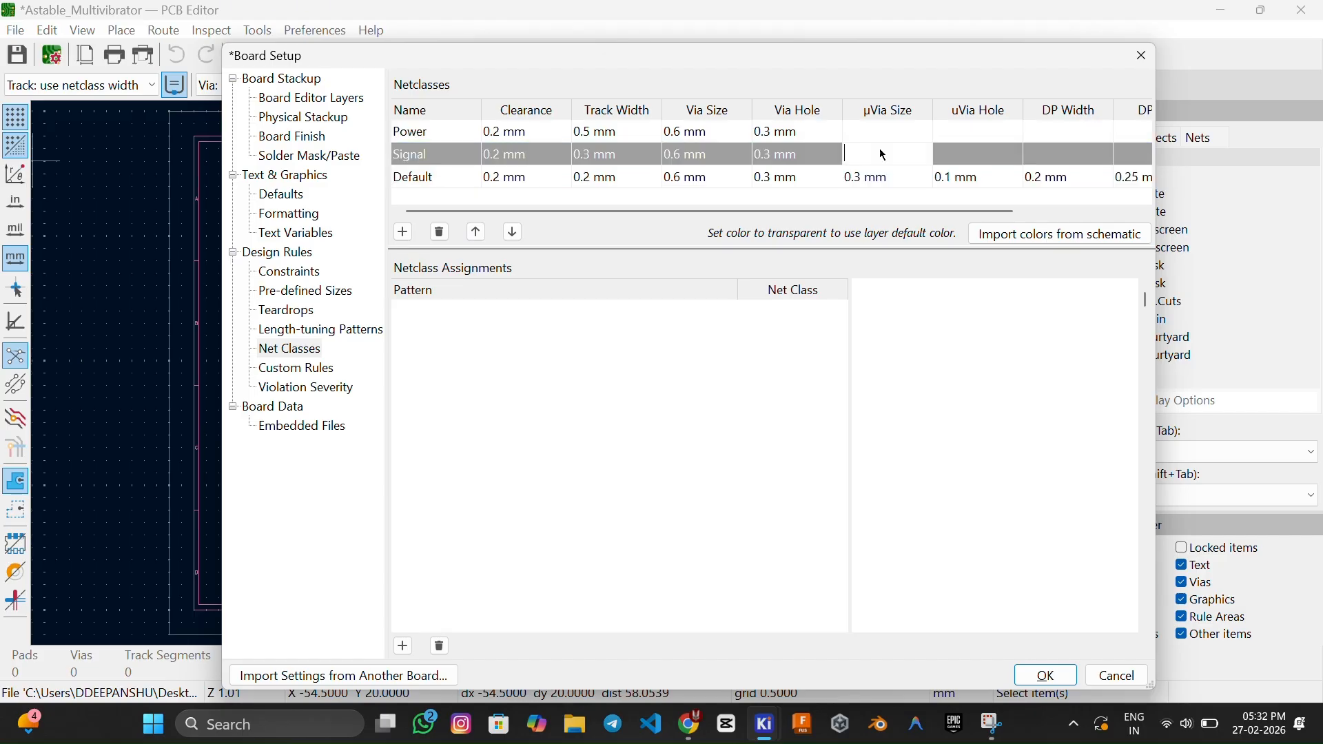
key("ctrl+v")
left_click(881, 131)
key("ctrl+v")
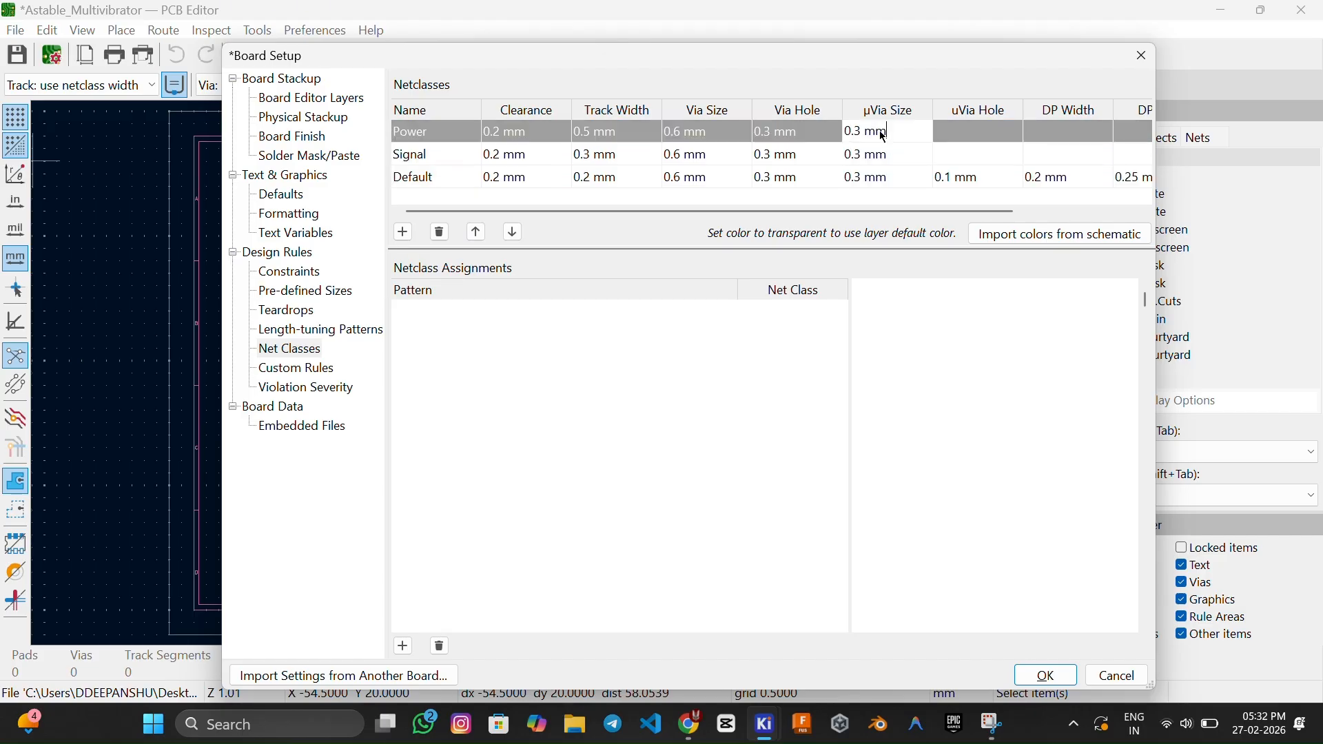
Set the uVia hole of the Signal and Power net classes to 0.1 mm, as in the Default class.
left_click(988, 179)
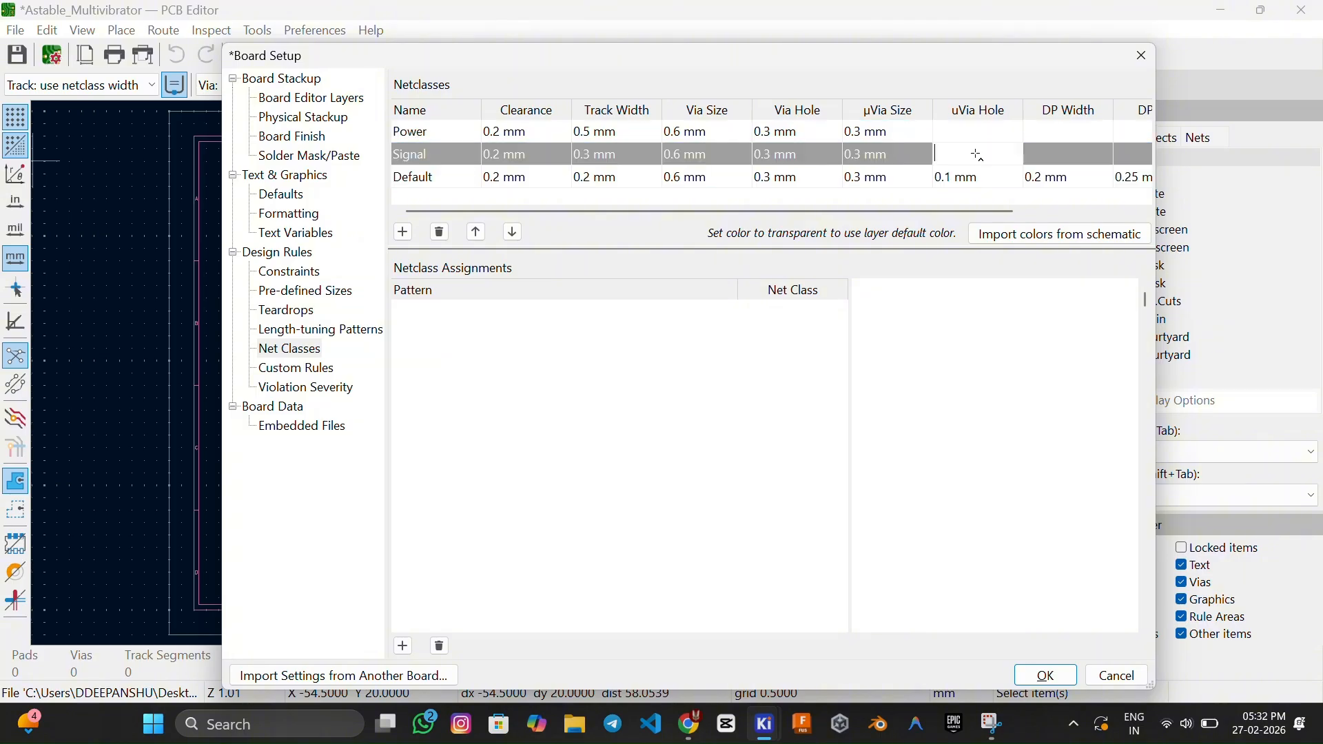
left_click(978, 155)
type("0.1 mm")
left_click(978, 131)
type("0.1 mm")
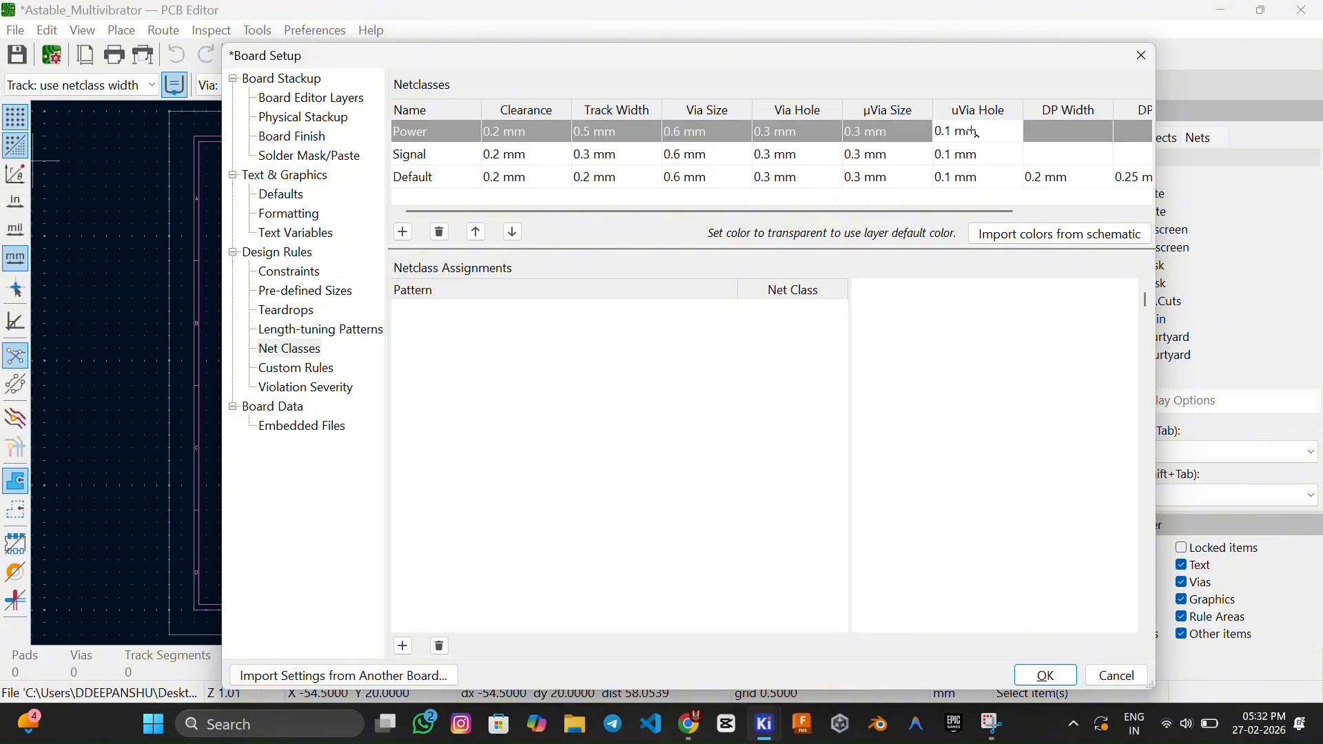
Copy the Default class's 0.2 mm DP width to the Signal and Power net classes.
left_click(1054, 179)
key("ctrl+c")
left_click(1053, 152)
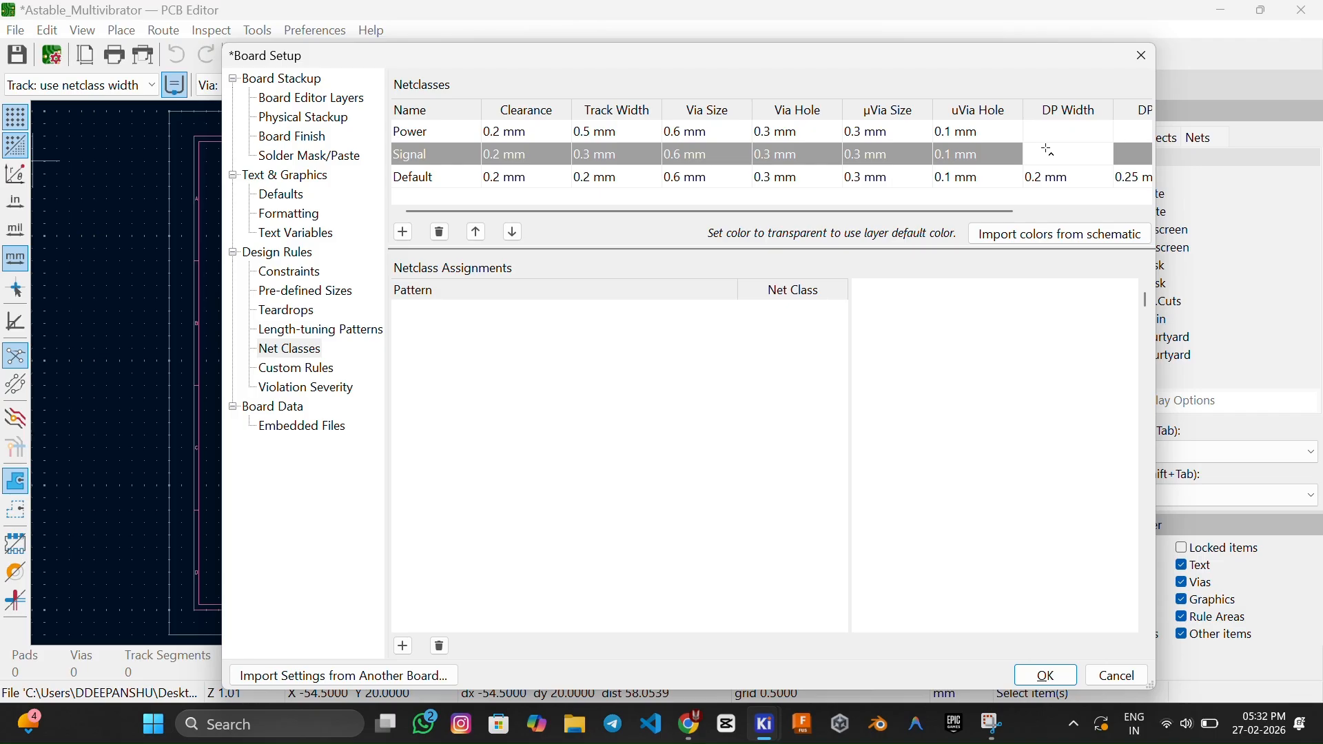
key("ctrl+v")
left_click(1048, 131)
key("ctrl+v")
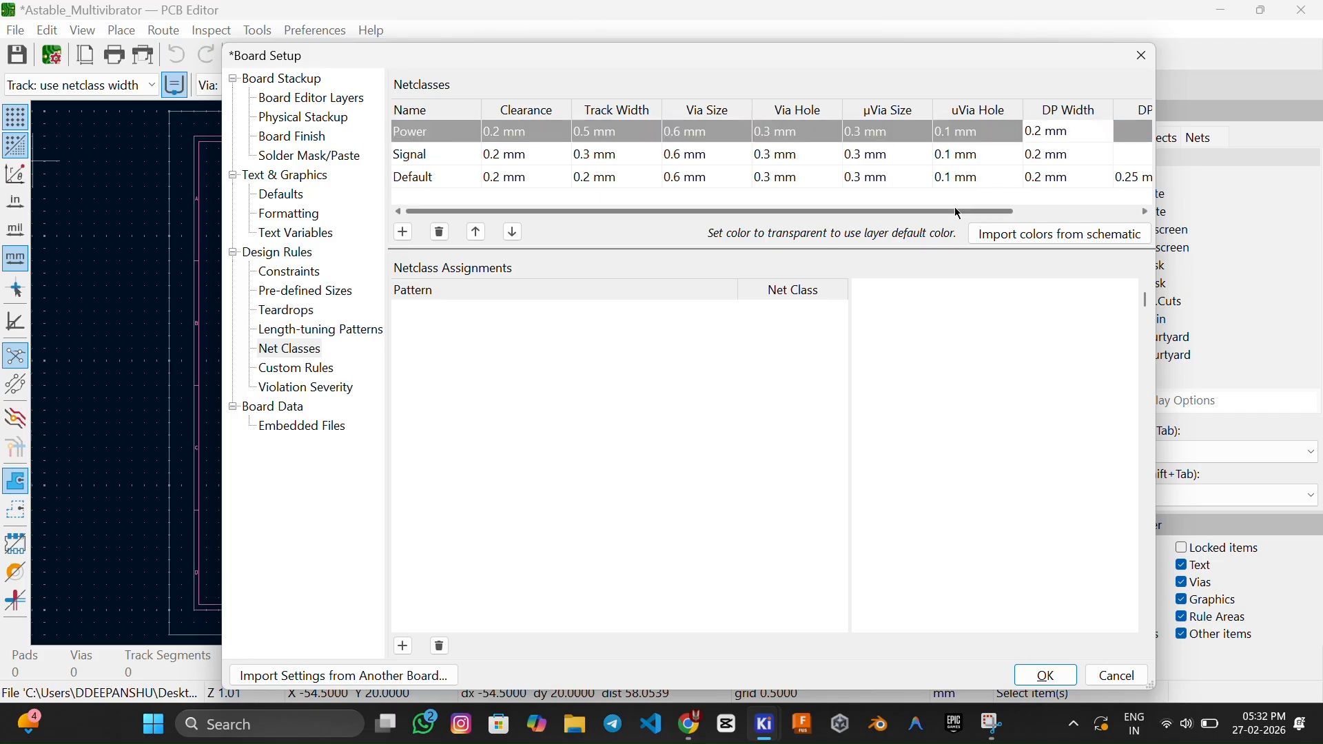
Copy the Default class's 0.25 mm DP gap to the Signal and Power net classes.
left_click_drag(956, 213, 1078, 214)
left_click(982, 176)
key("ctrl+c")
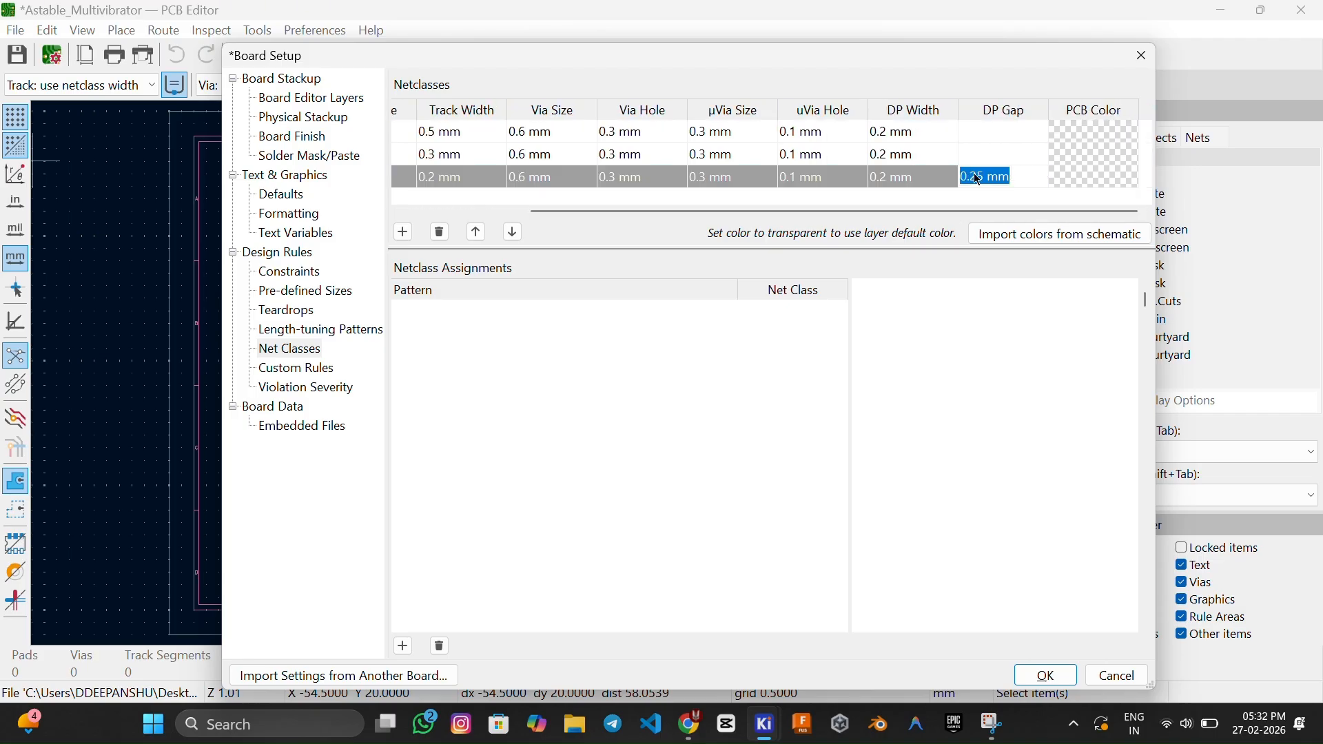
left_click(990, 156)
key("ctrl+v")
left_click(992, 138)
key("ctrl+v")
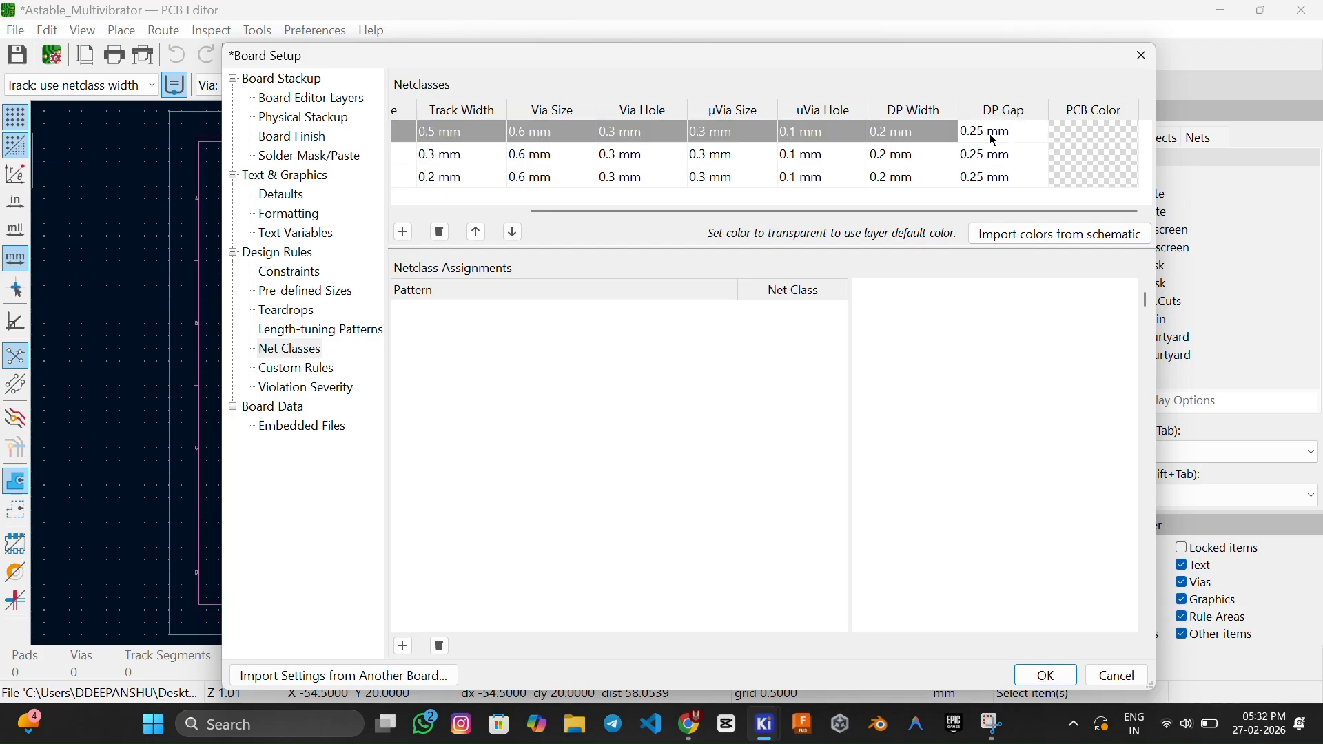
left_click_drag(998, 211, 848, 214)
left_click_drag(733, 211, 691, 219)
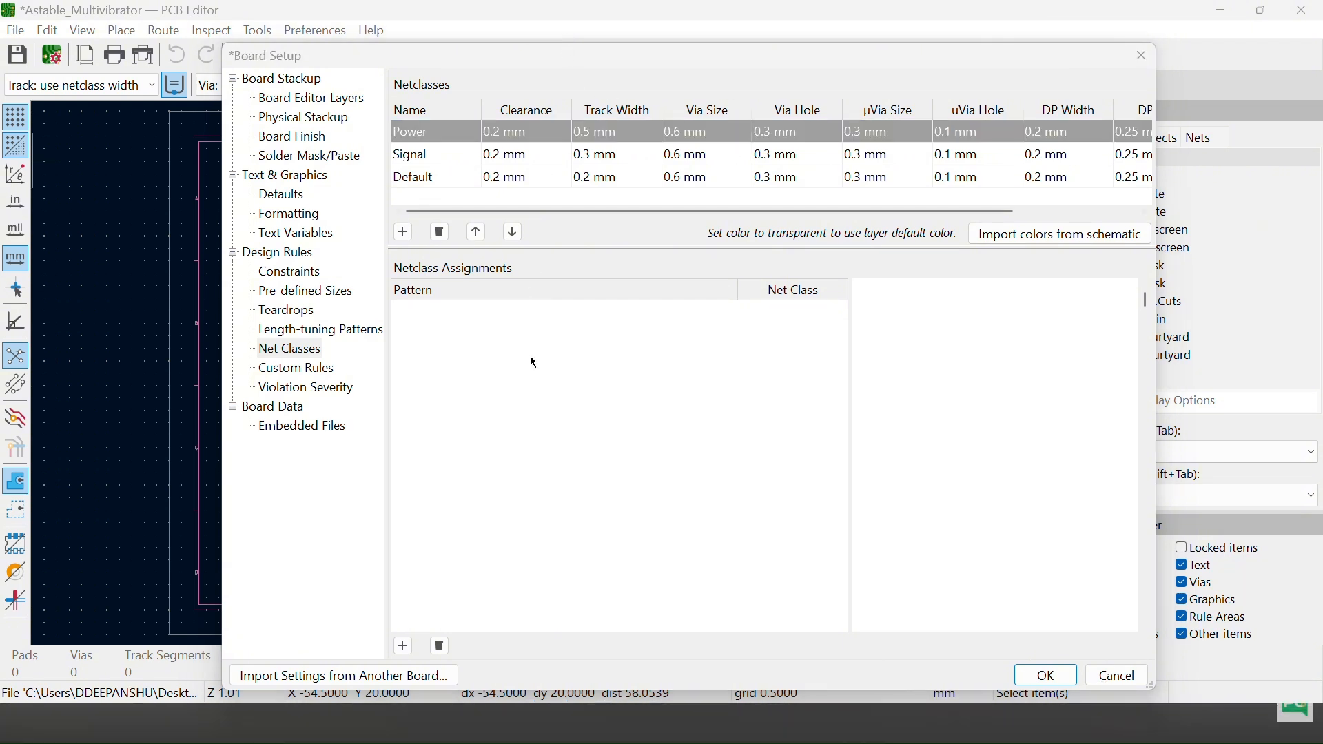
Accept the Board Setup changes and switch to the Astable_Multivibrator schematic in the Schematic Editor.
left_click(532, 367)
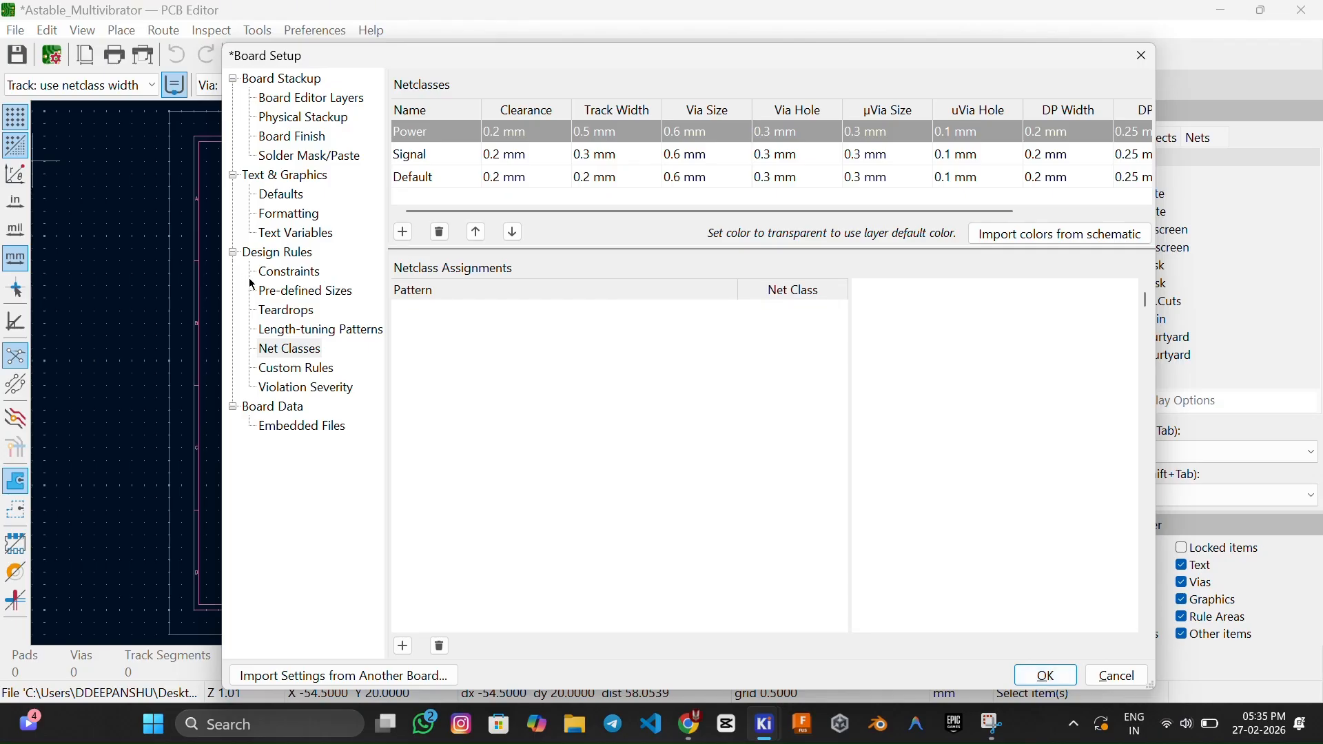
left_click(1046, 675)
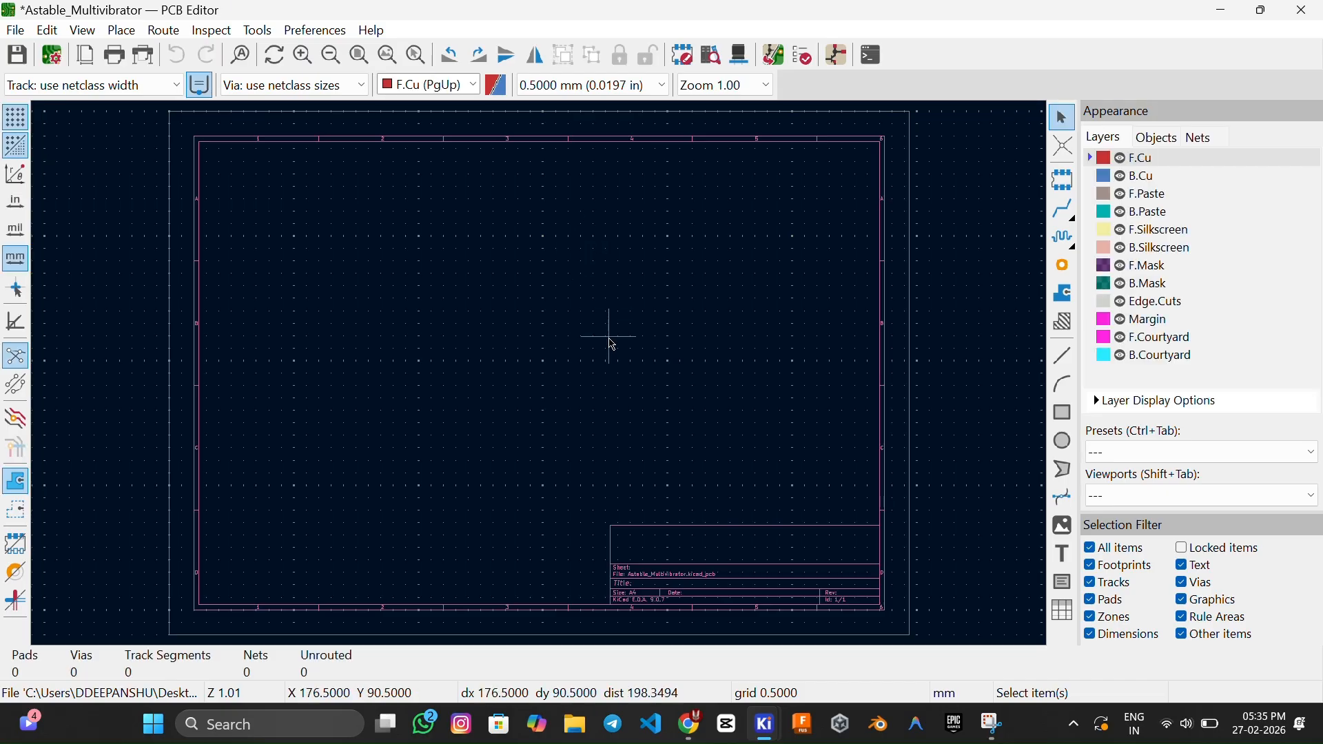
key("alt+Tab")
key("alt+Tab")
key("alt+Tab")
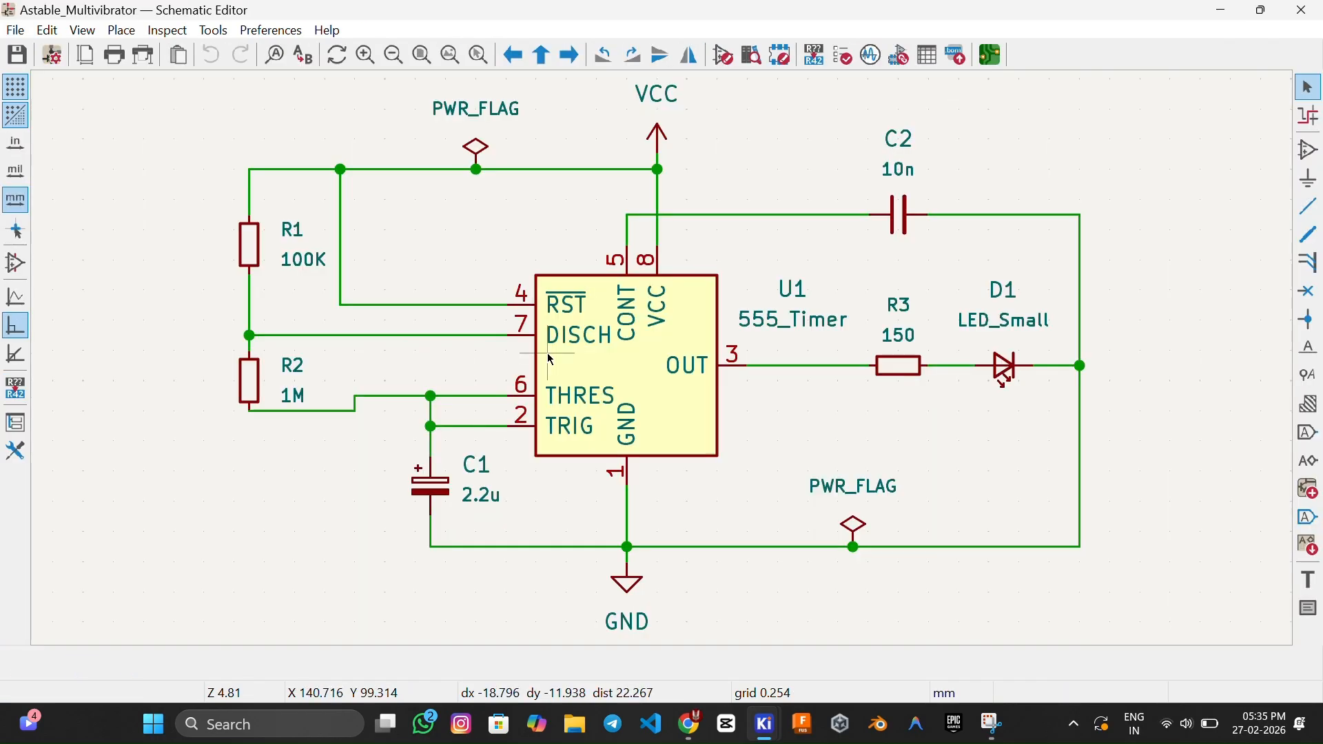
left_click(622, 362)
left_click(748, 414)
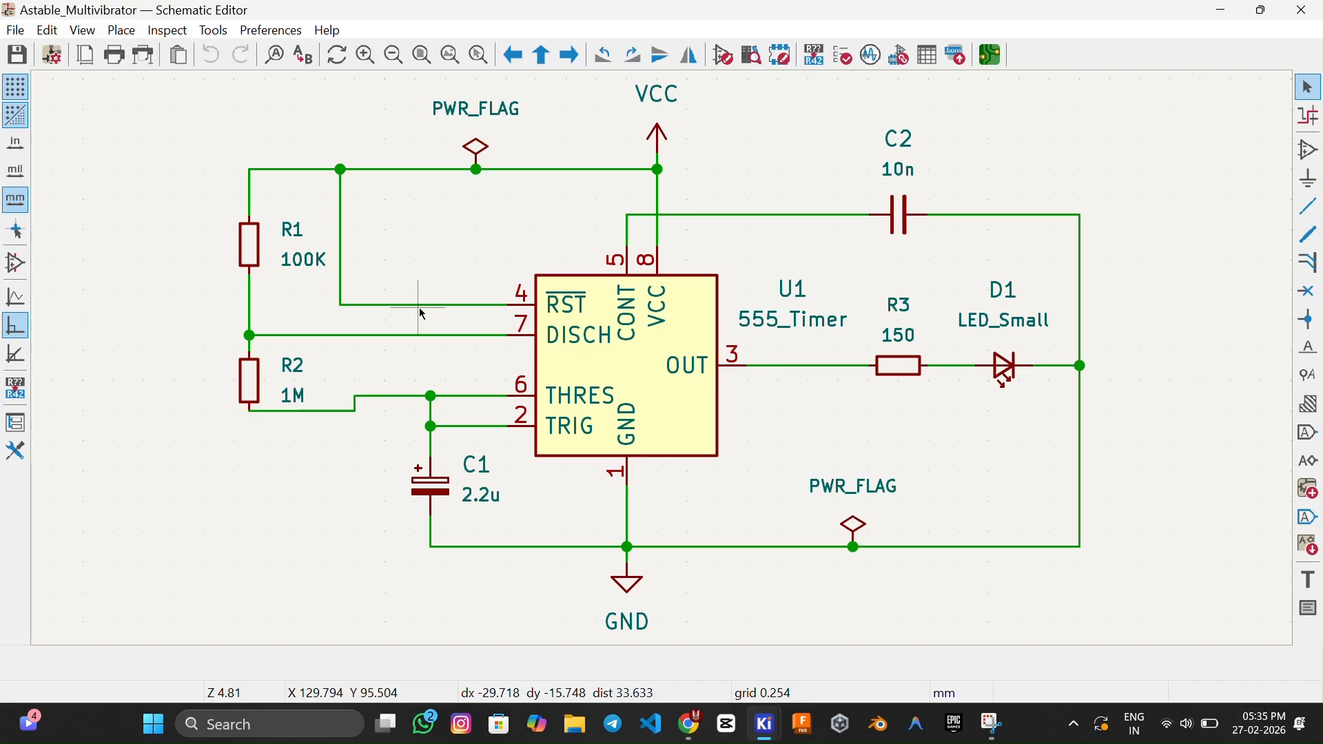
Check the net class of the wire to the 555 timer's RST pin and assign its VCC net to the Power net class.
scroll(429, 301, "up", 3)
left_click(664, 352)
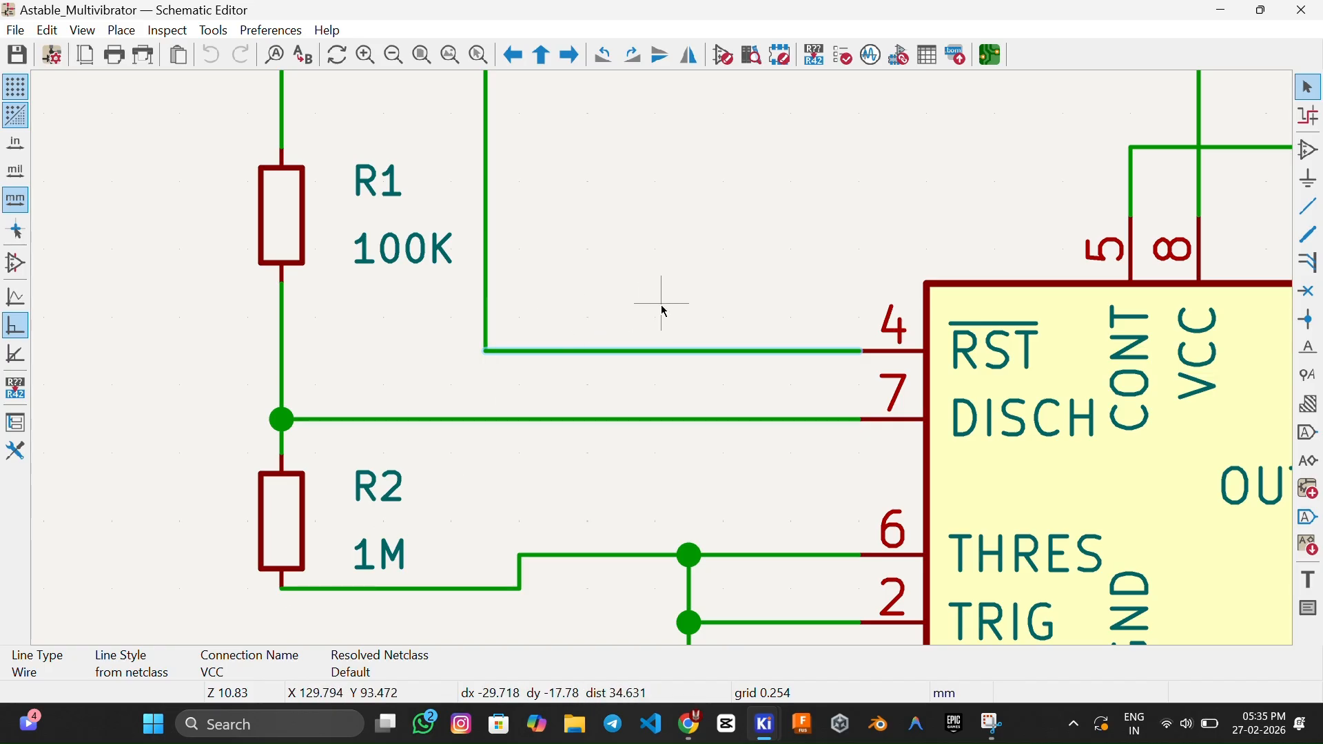
scroll(659, 324, "up", 5)
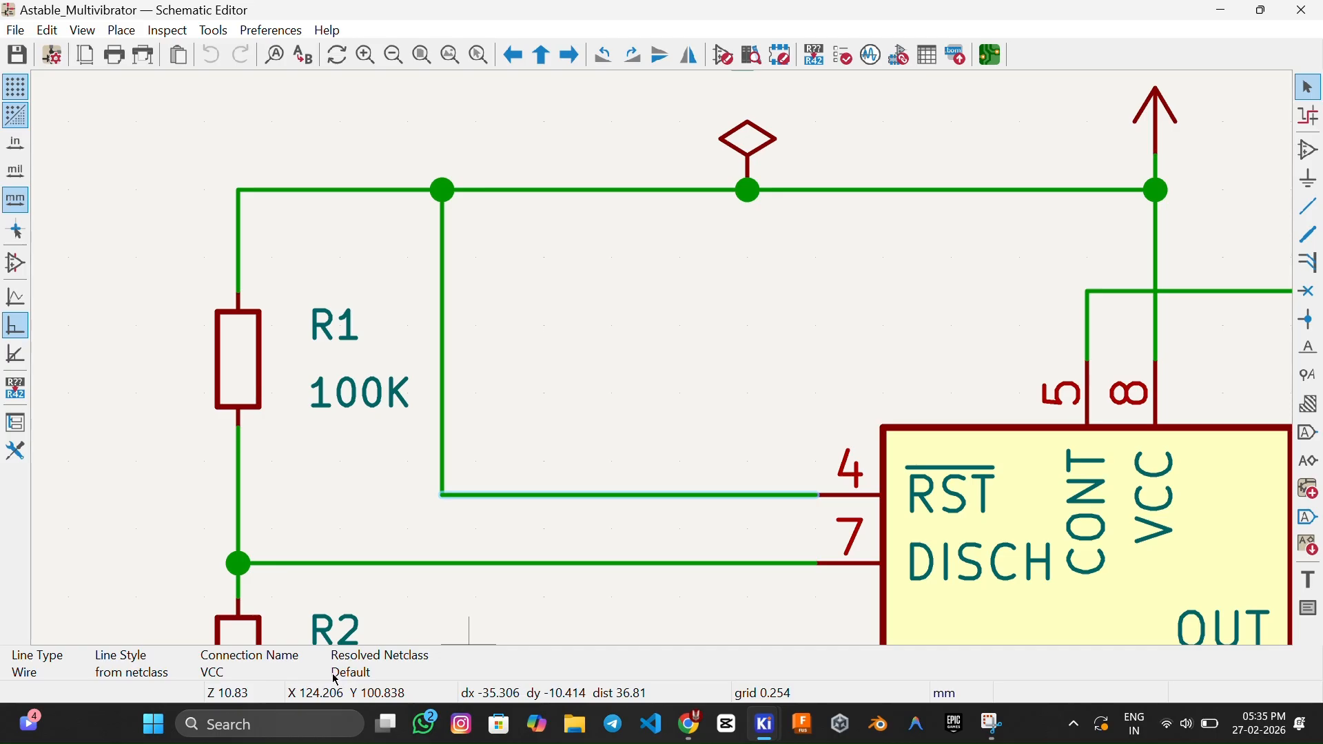
scroll(531, 544, "down", 3)
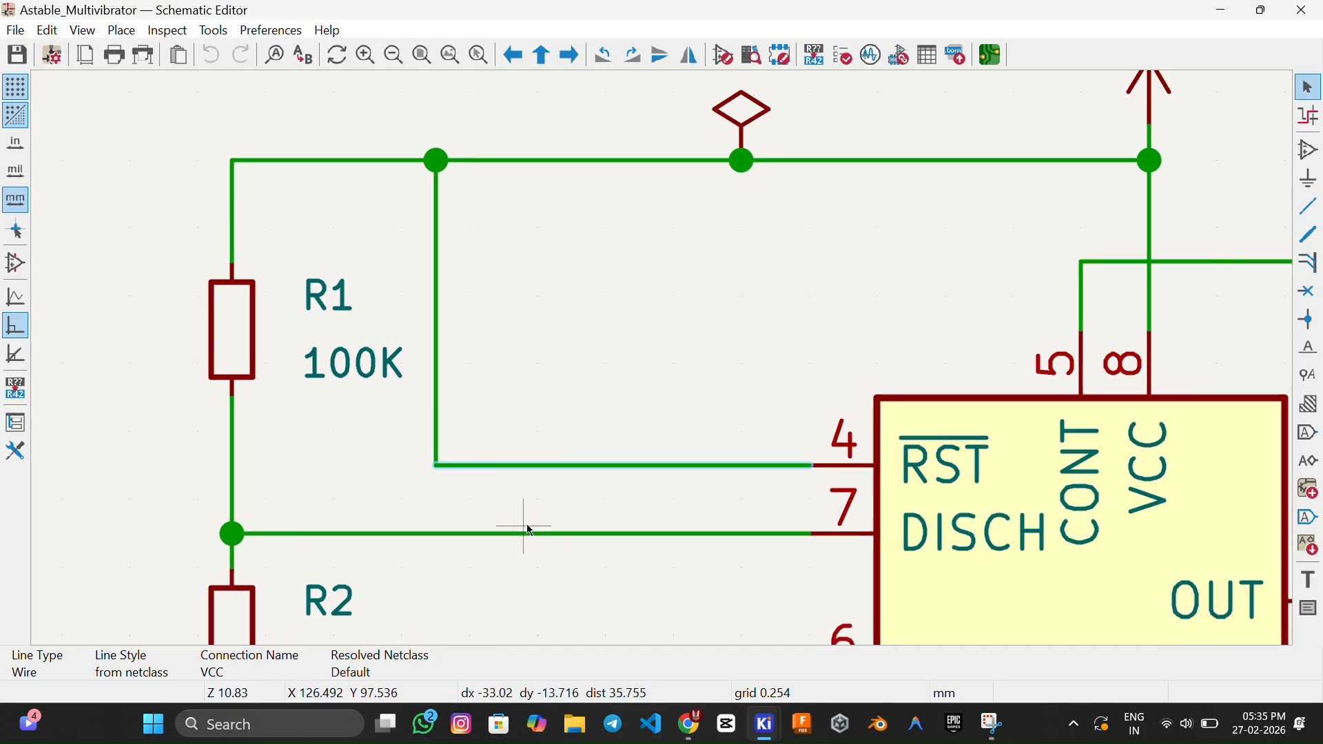
key("Escape")
right_click(552, 395)
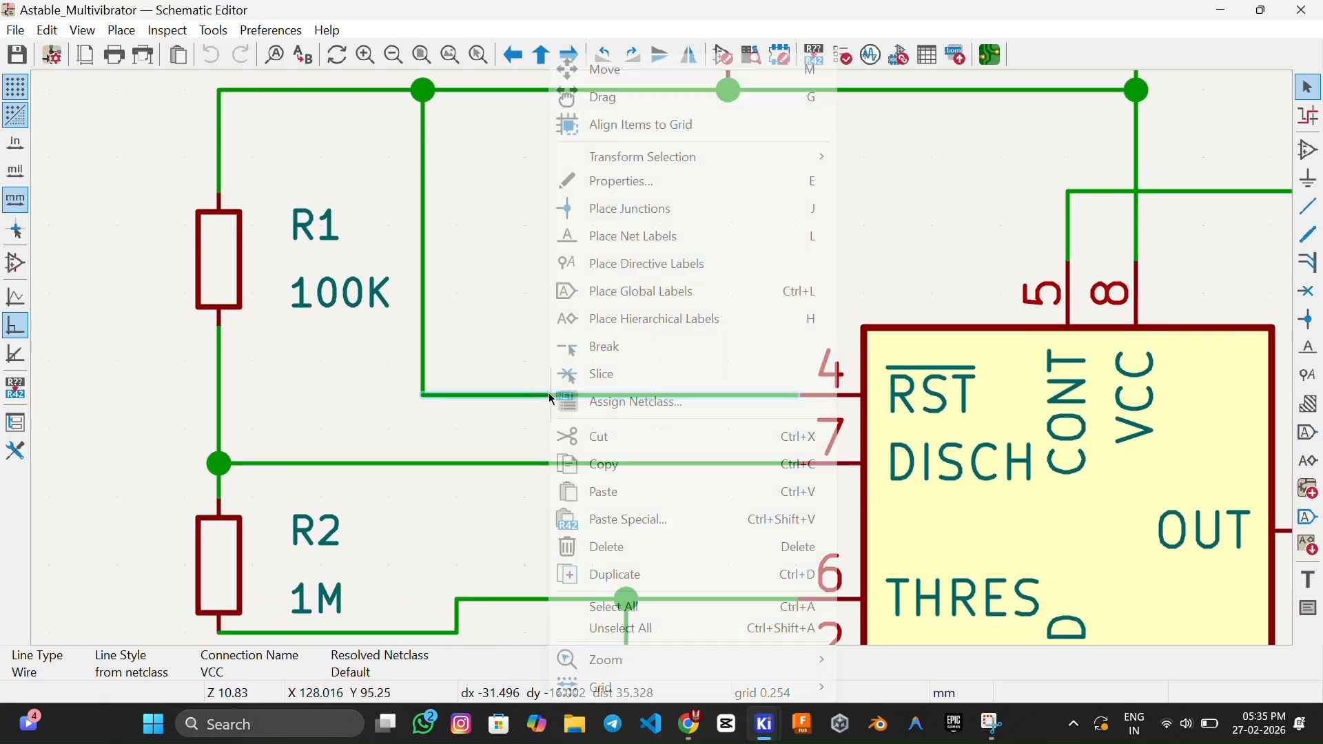
left_click(641, 404)
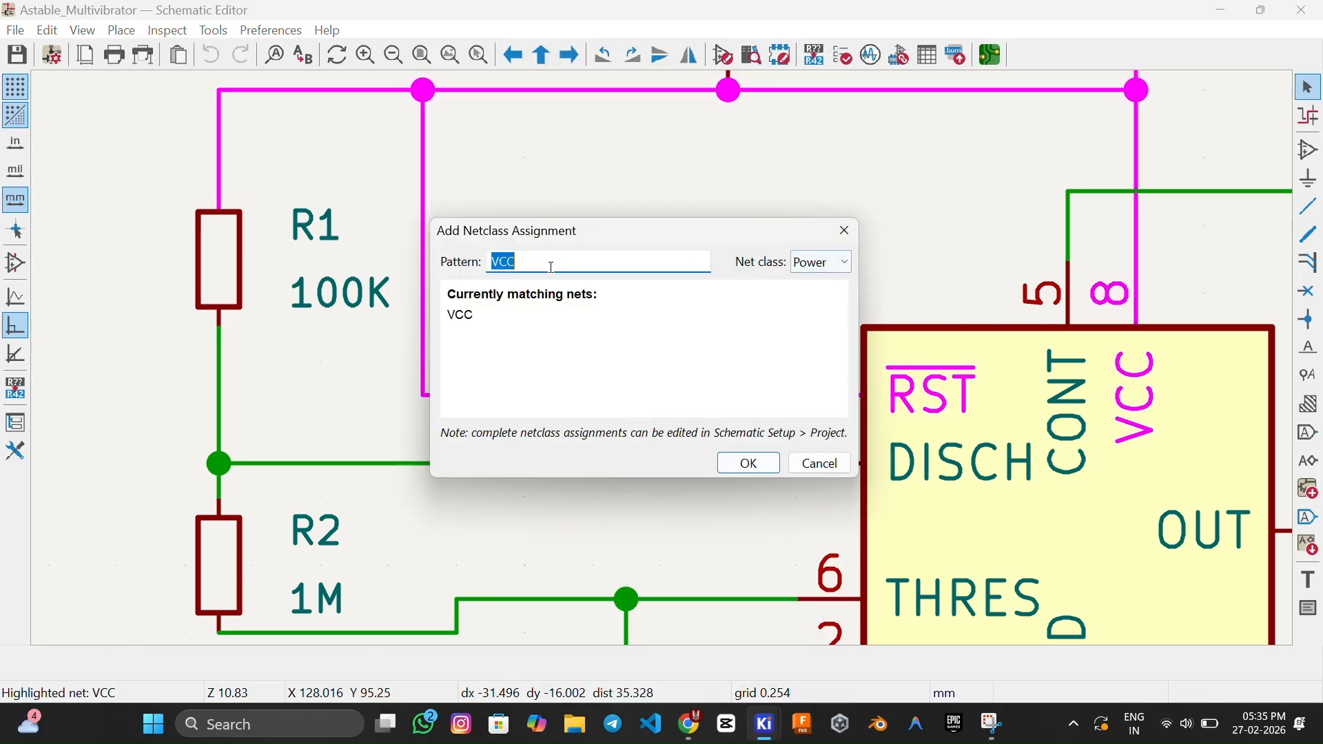
left_click(825, 272)
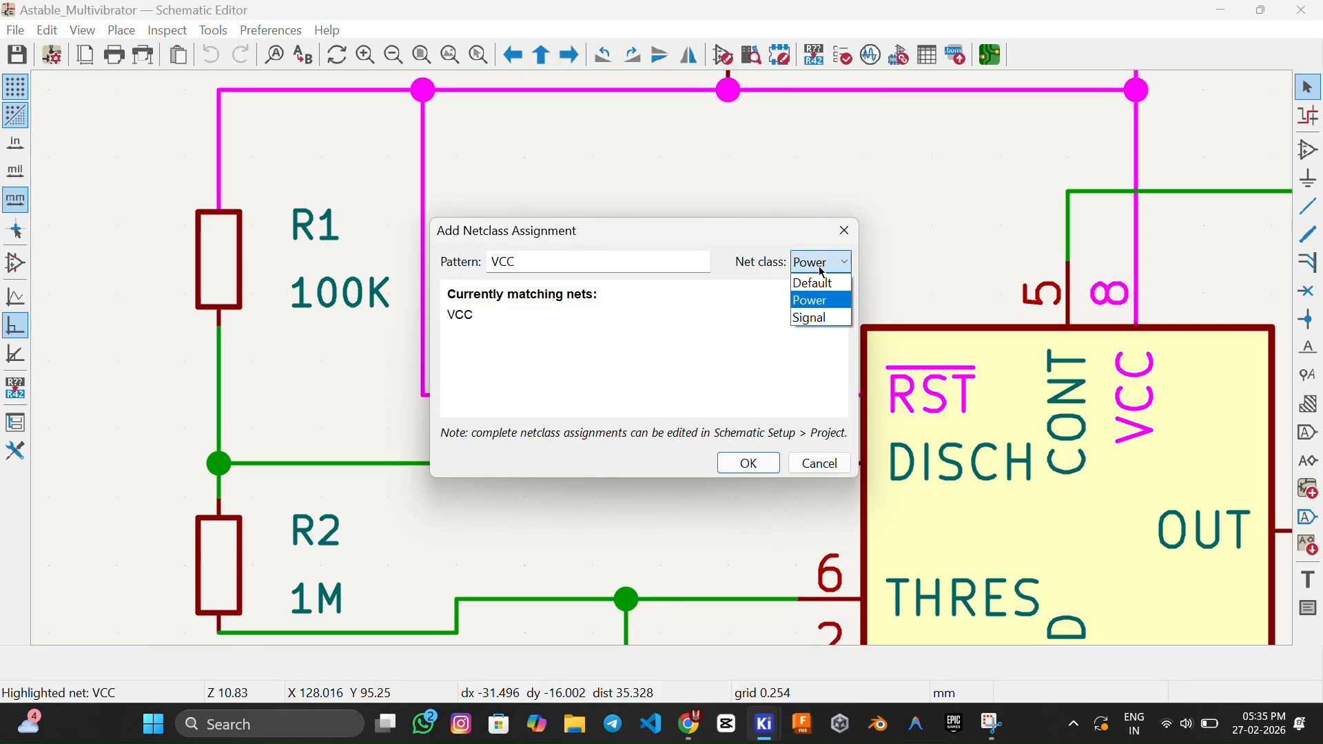
left_click(824, 304)
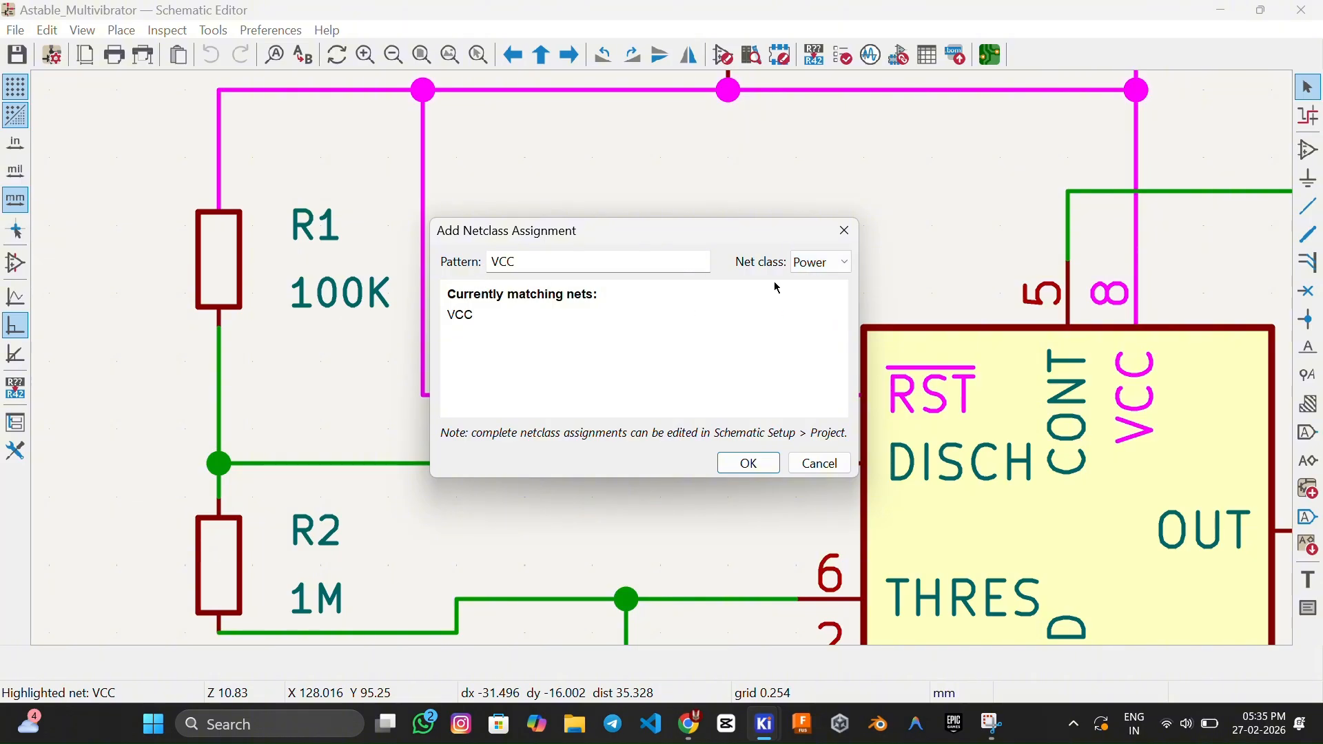
left_click(749, 463)
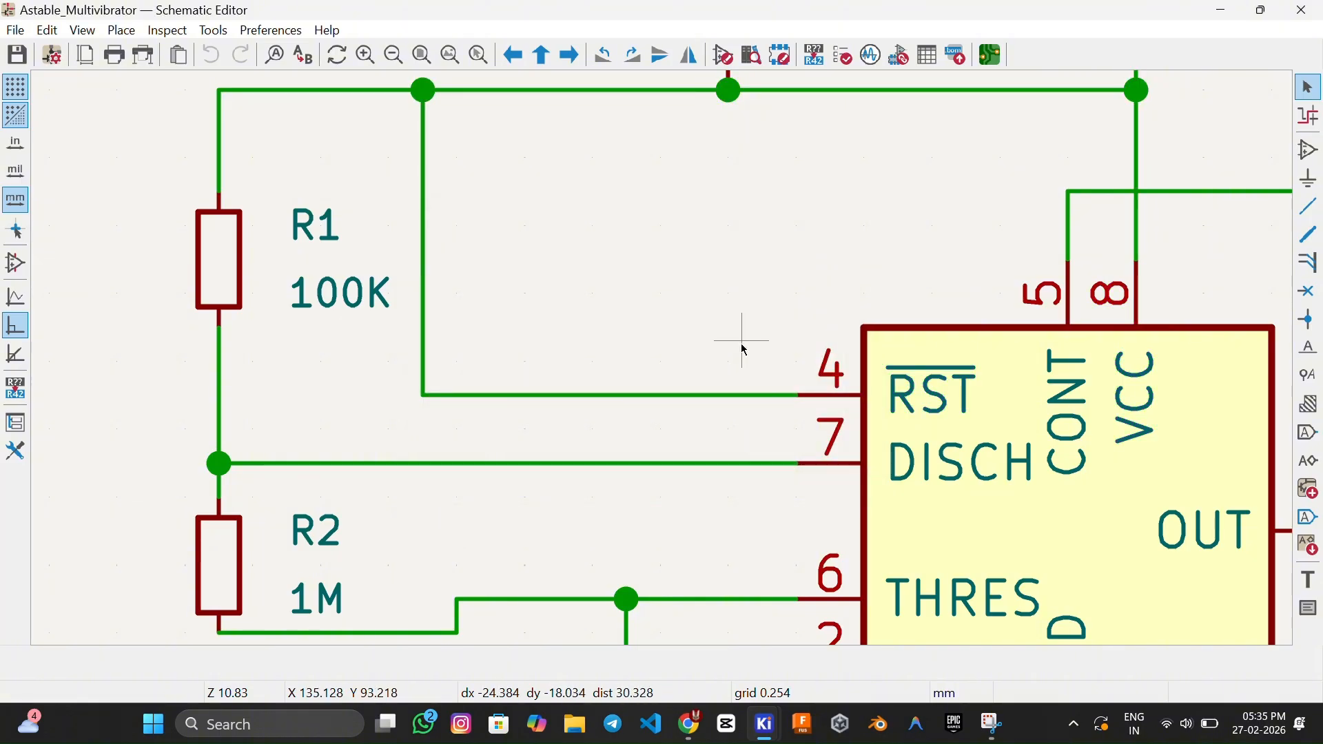
Reapply the Power net class to the VCC net from the RST wire and check the wire's resolved net class.
scroll(741, 345, "down", 2)
middle_click_drag(733, 349, 505, 302)
scroll(505, 302, "down", 2)
middle_click_drag(661, 358, 525, 323)
left_click(473, 371)
right_click(473, 374)
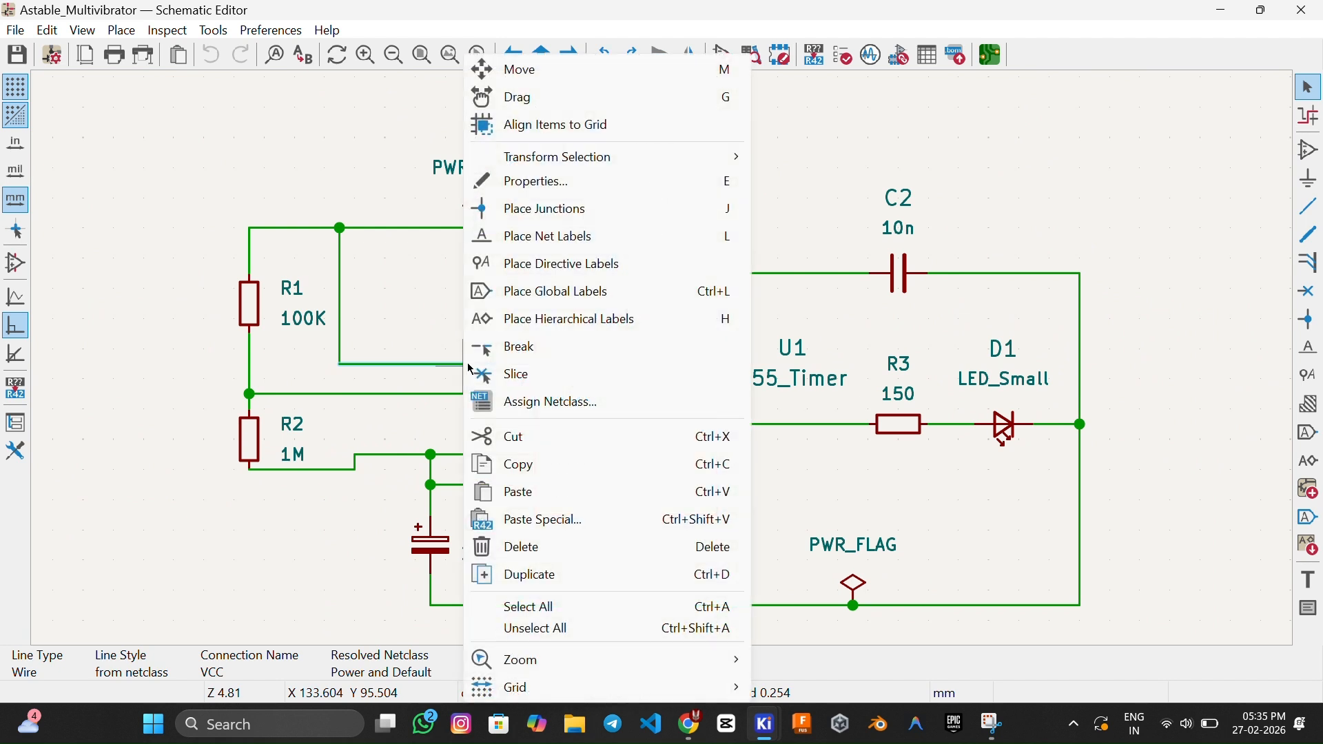
left_click(552, 403)
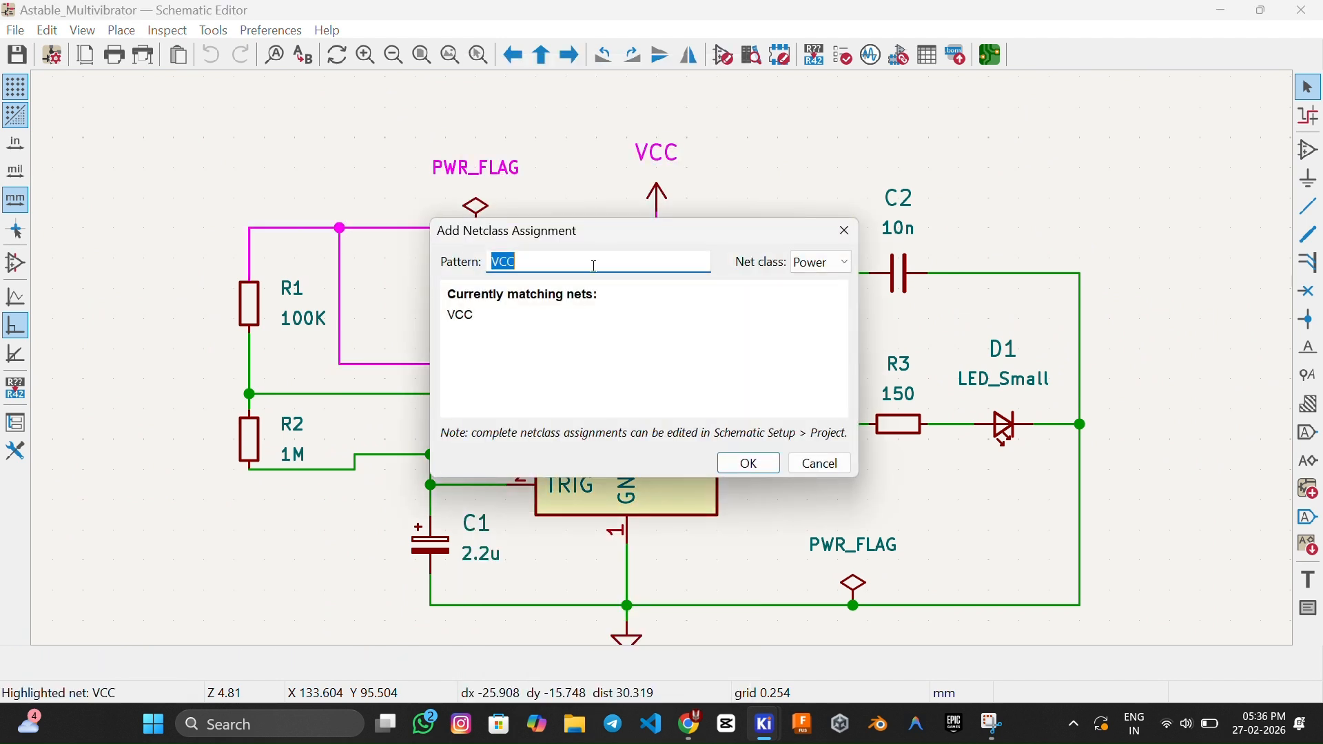
left_click_drag(647, 233, 1020, 343)
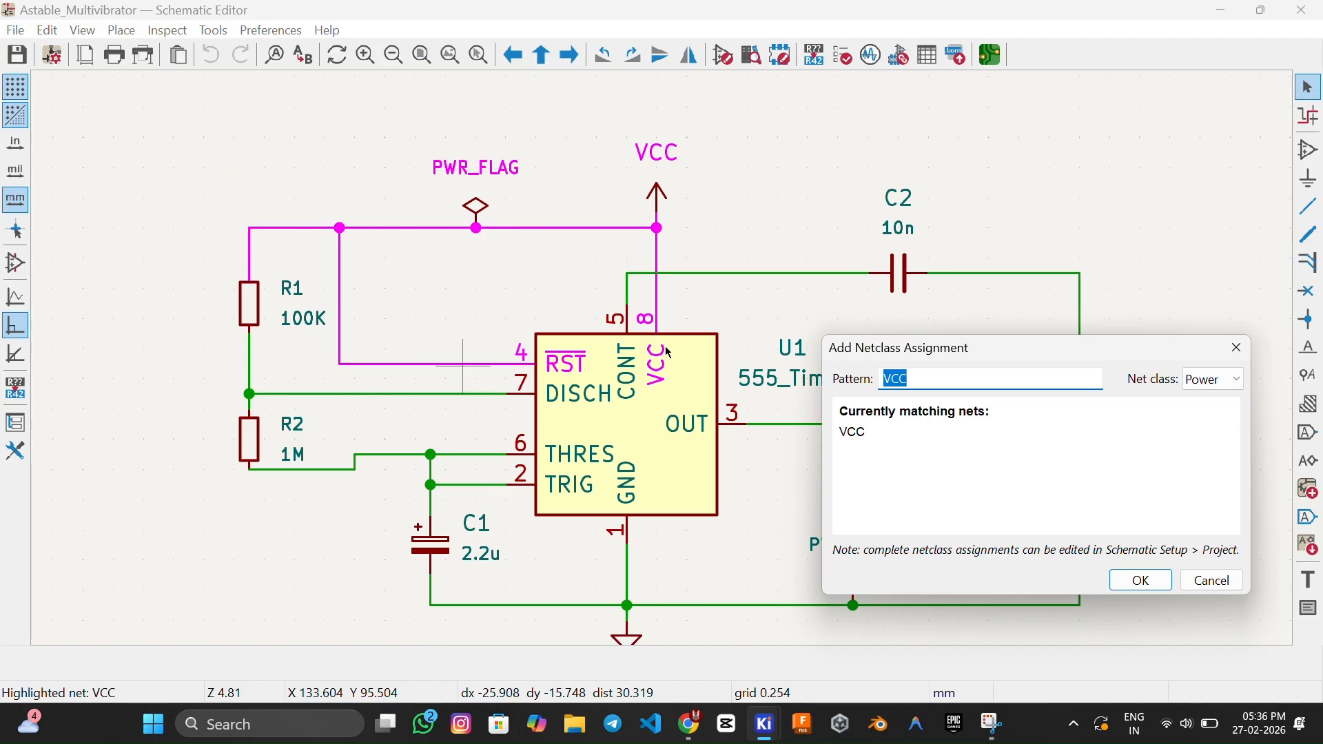
left_click(1217, 382)
left_click(1206, 415)
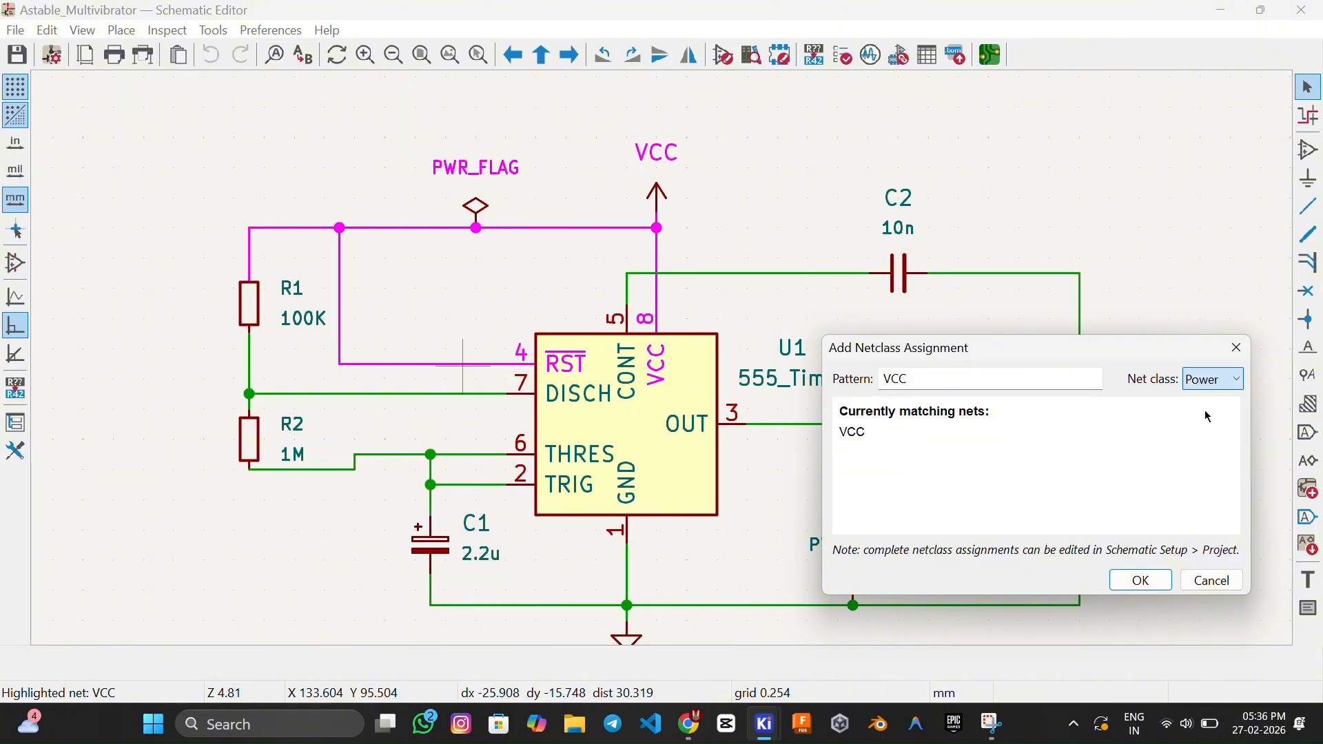
left_click(1141, 583)
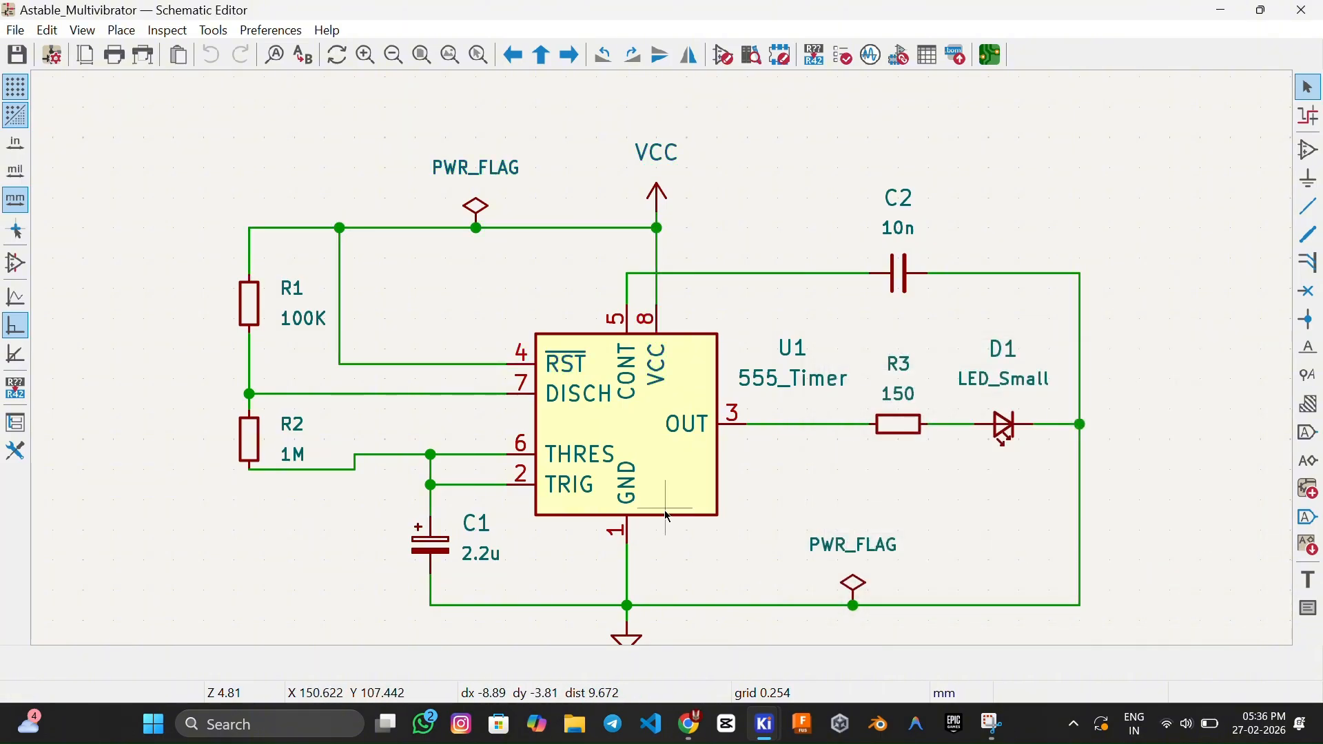
left_click(434, 363)
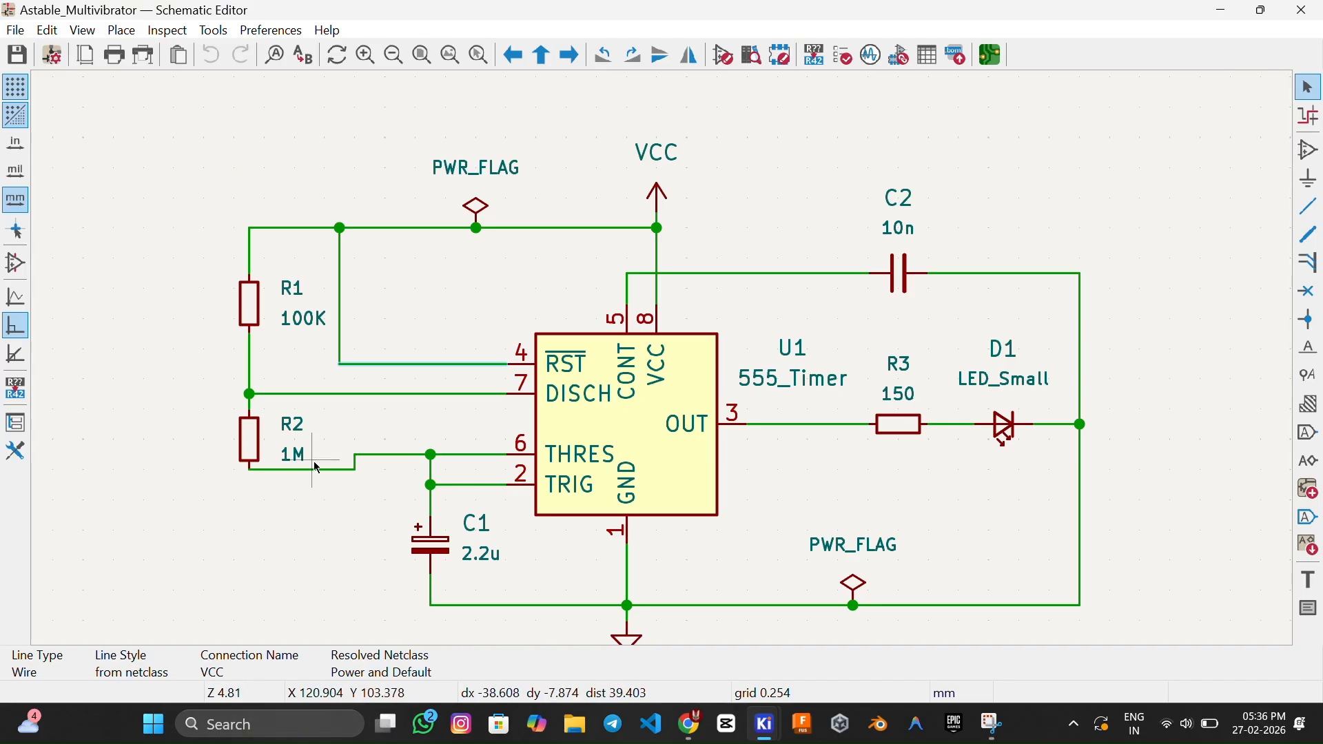
left_click(459, 300)
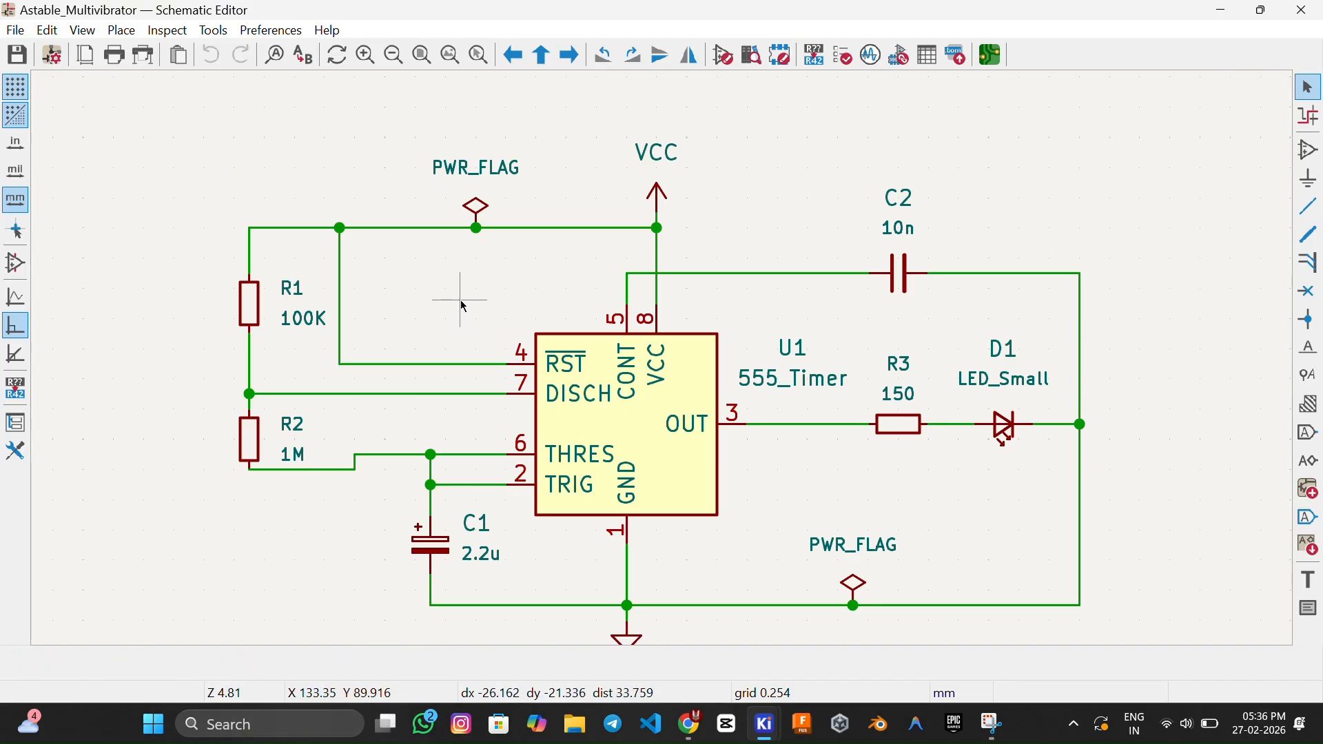
Assign the GND net to the Power net class from the wire below C1 and check the ground wires' resolved net class.
left_click(555, 606)
scroll(428, 526, "down", 2)
scroll(459, 502, "up", 3)
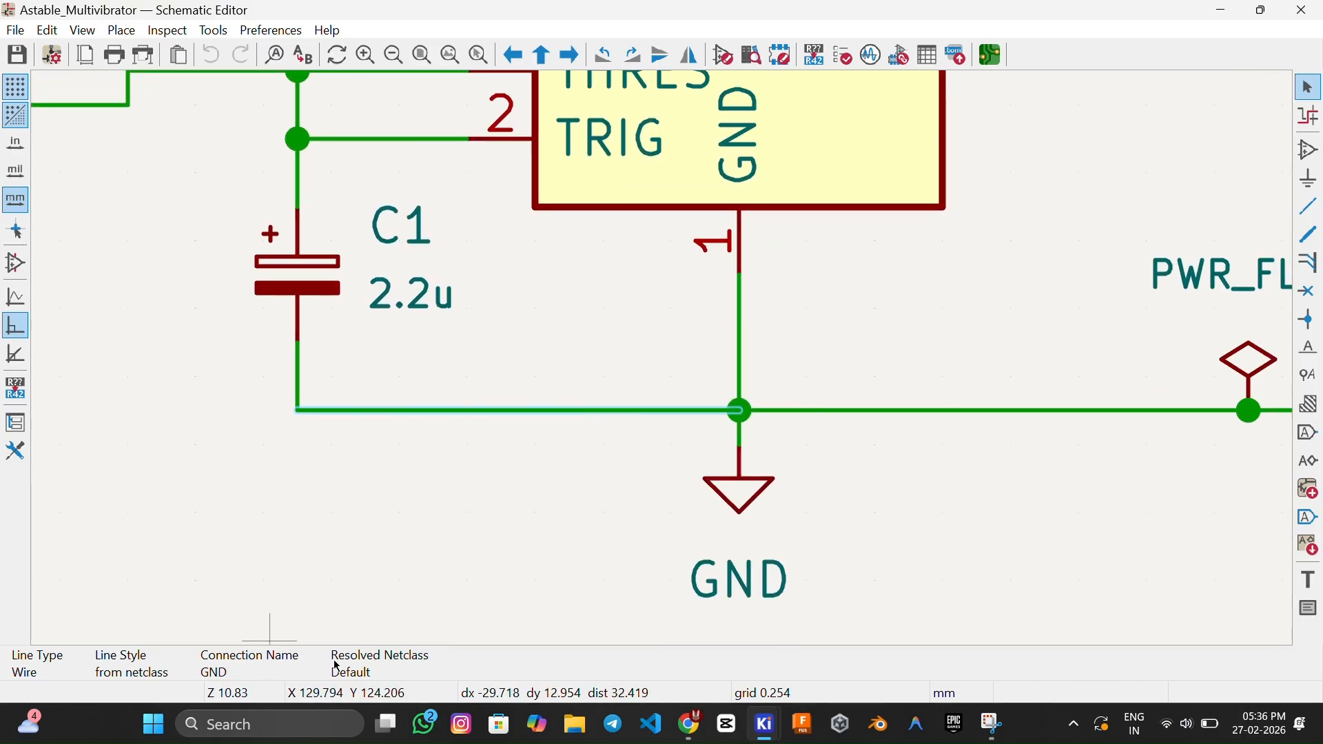
scroll(576, 411, "down", 3)
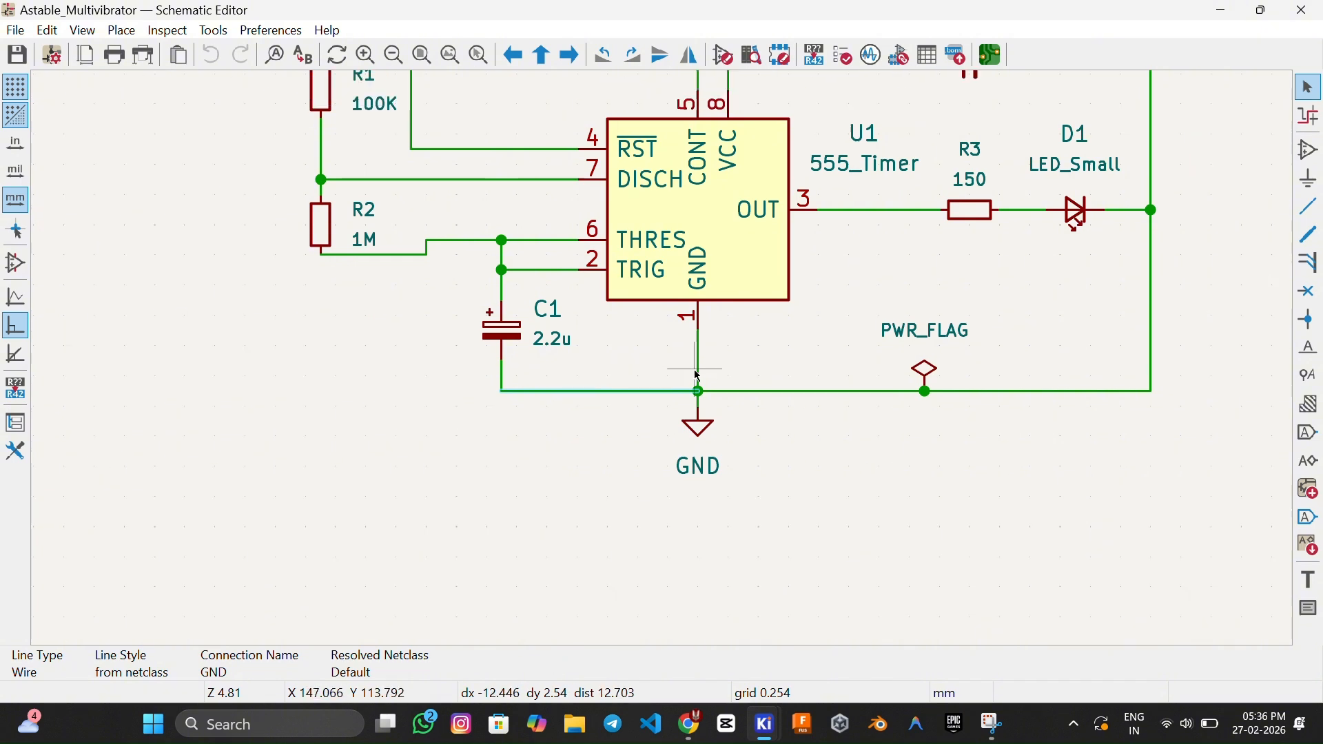
right_click(463, 504)
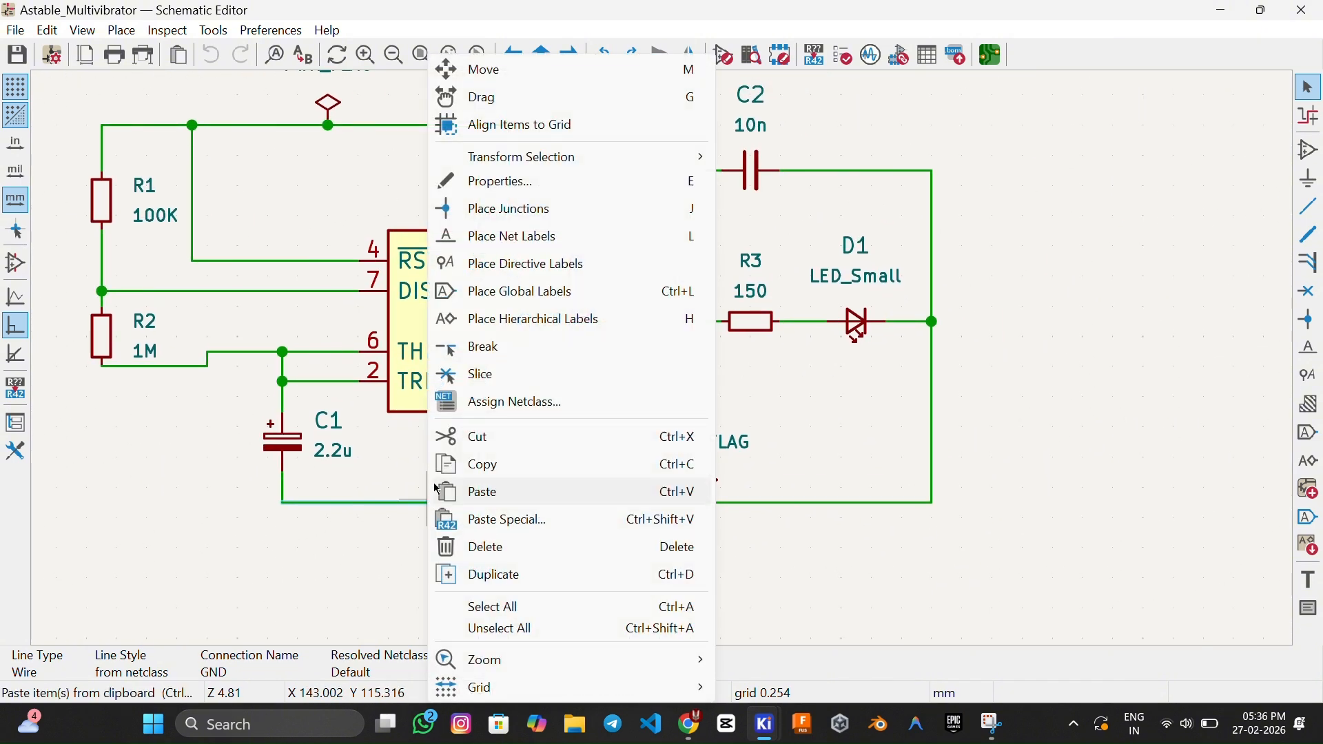
left_click(494, 403)
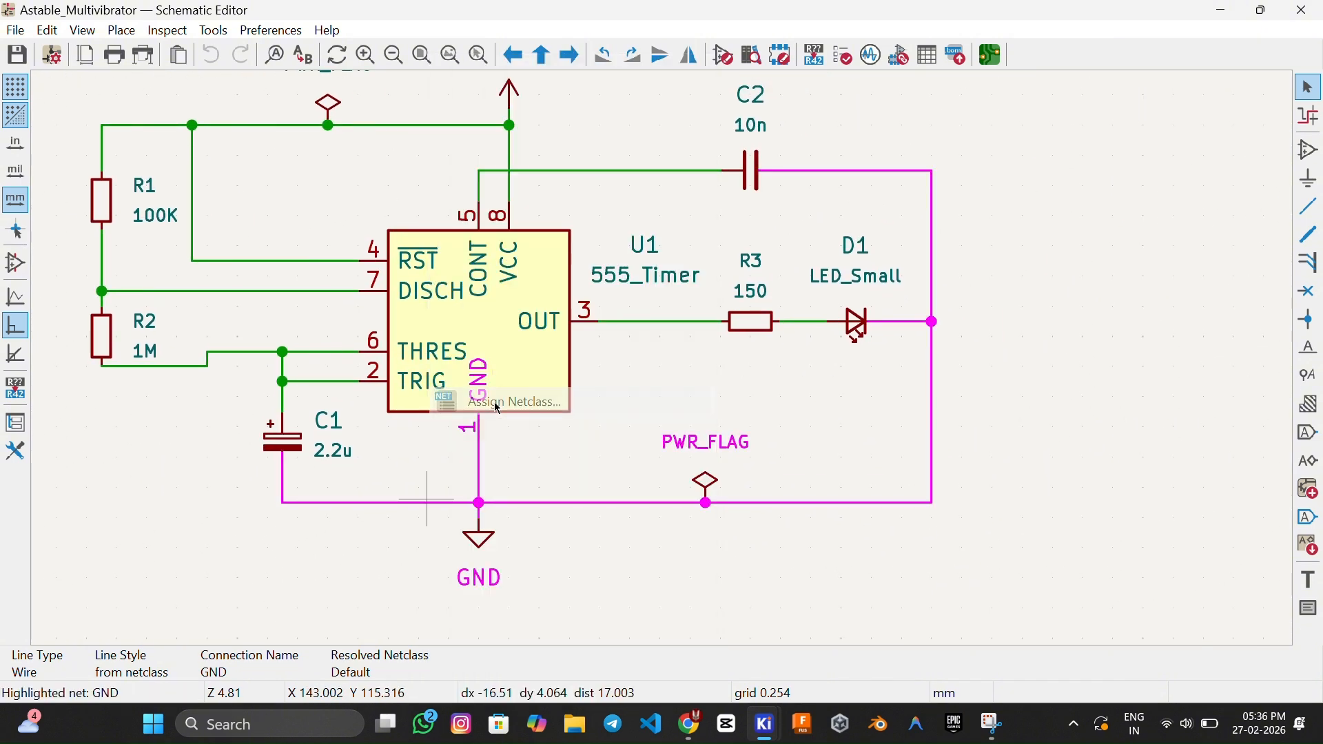
left_click_drag(1023, 347, 844, 277)
left_click(1011, 312)
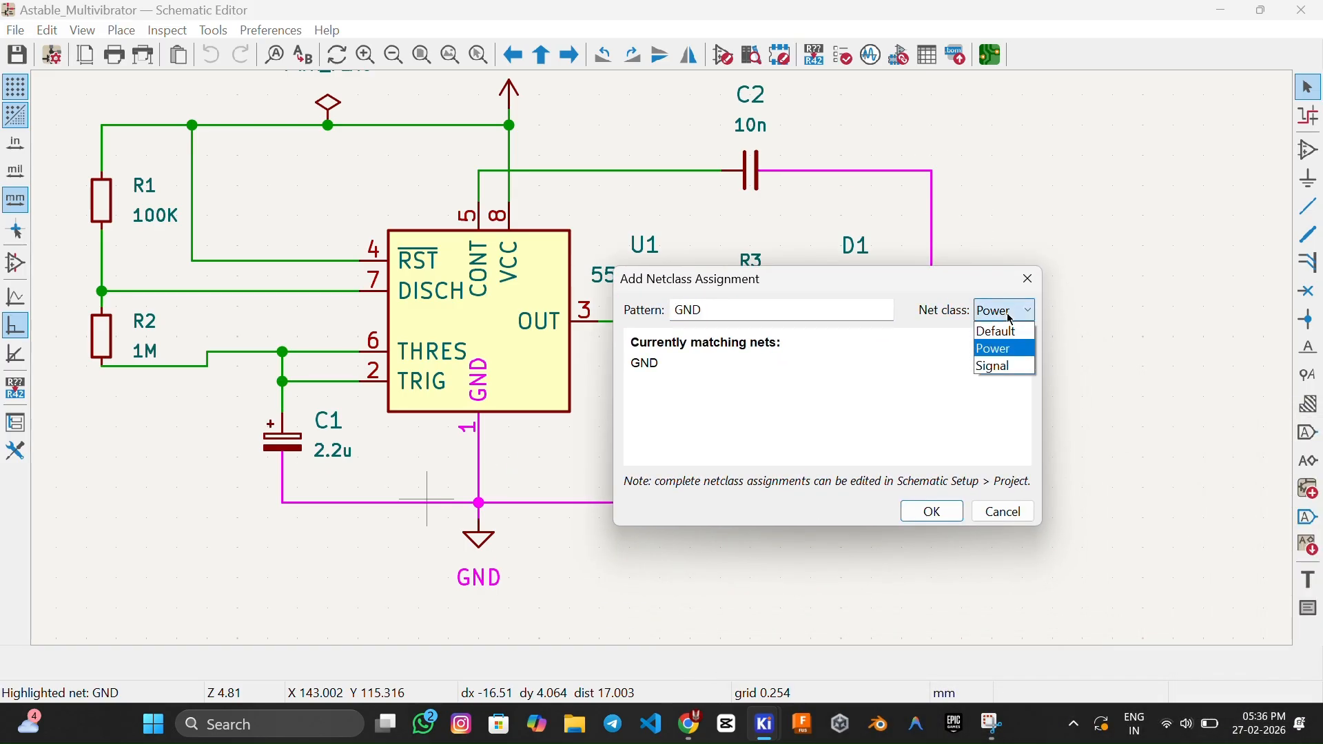
left_click(1008, 351)
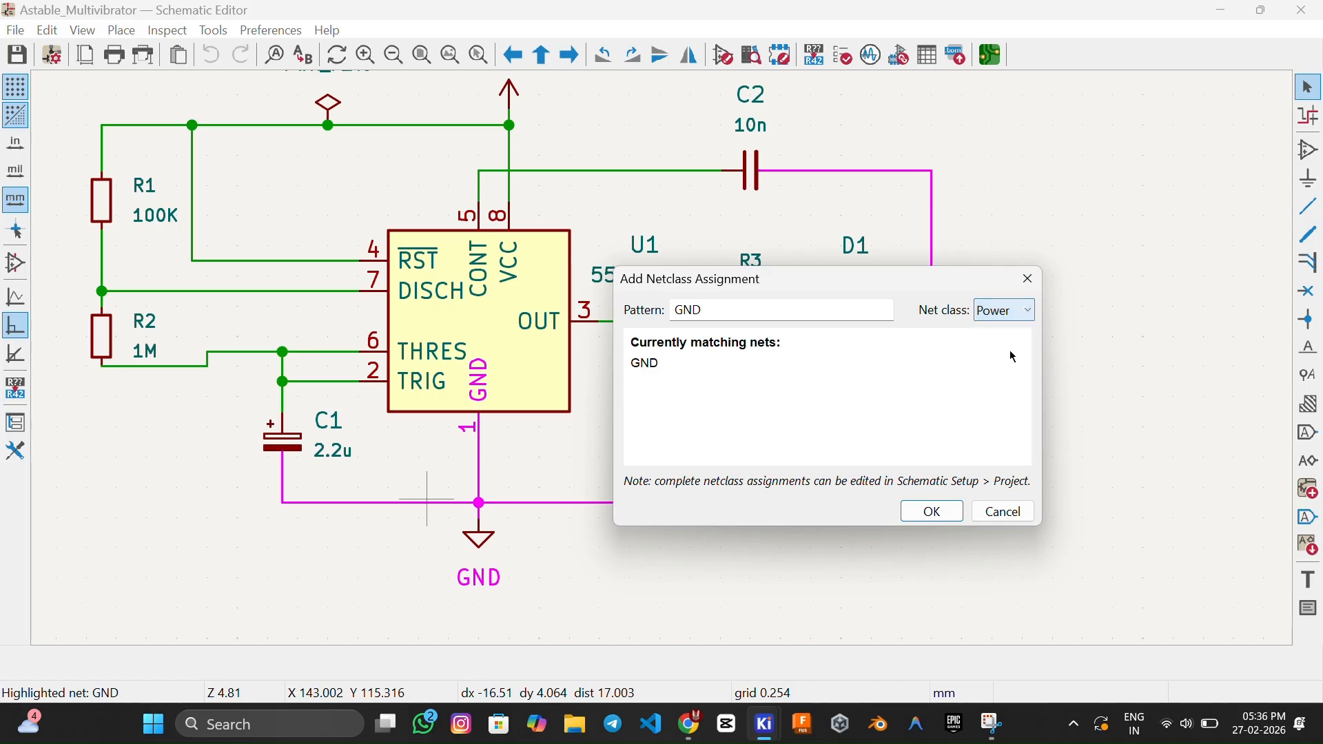
left_click(933, 511)
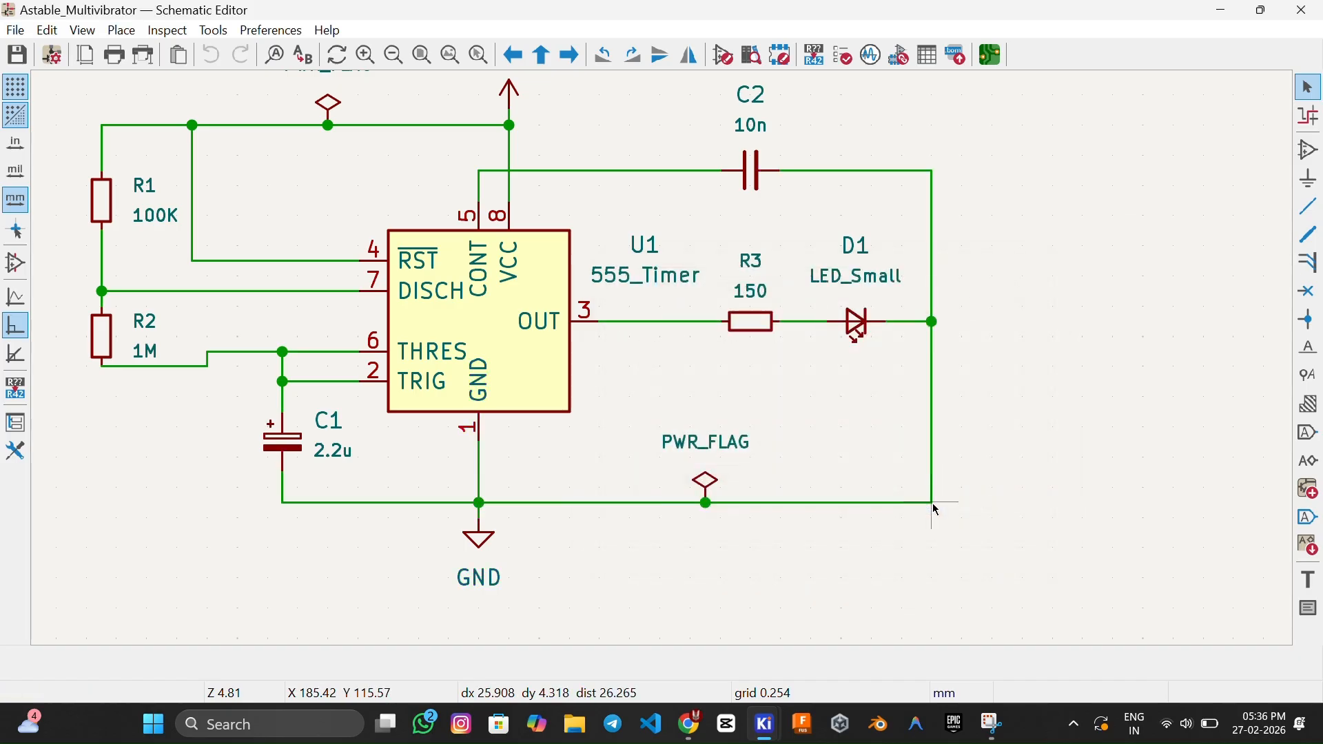
left_click(551, 504)
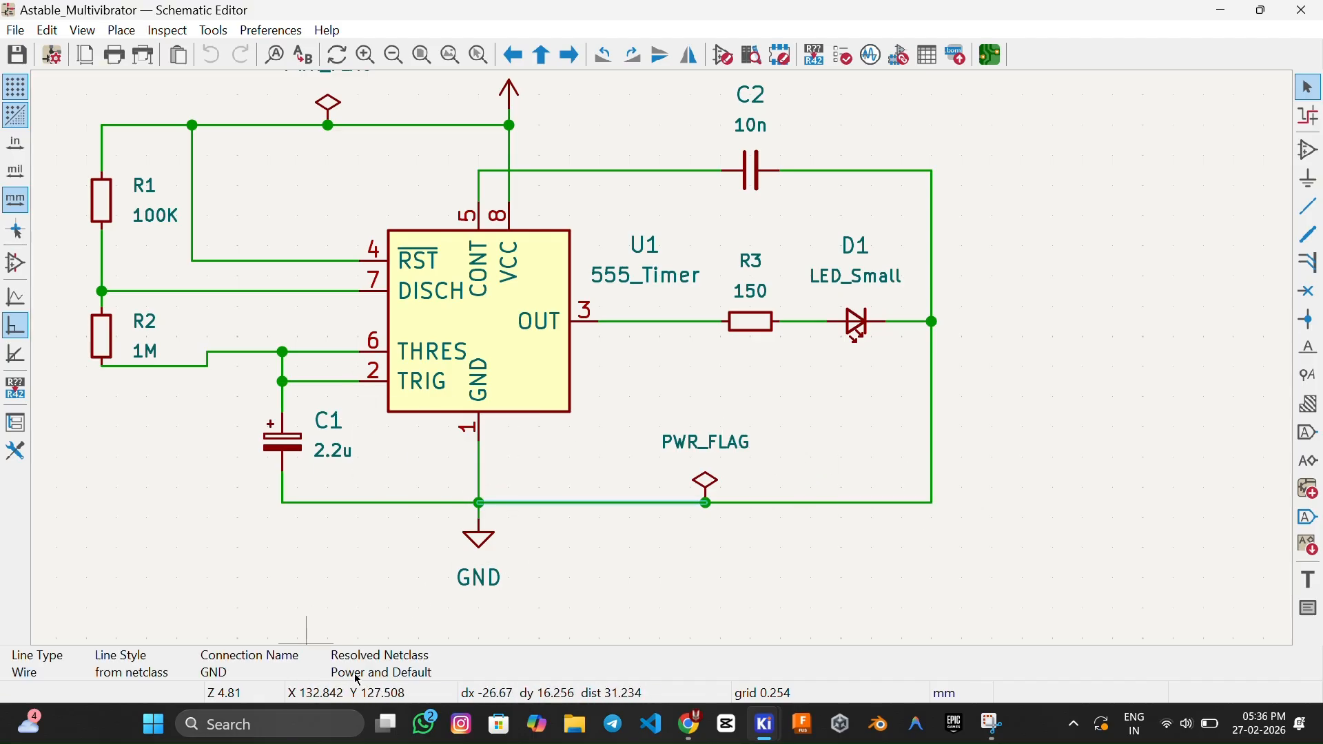
left_click(344, 511)
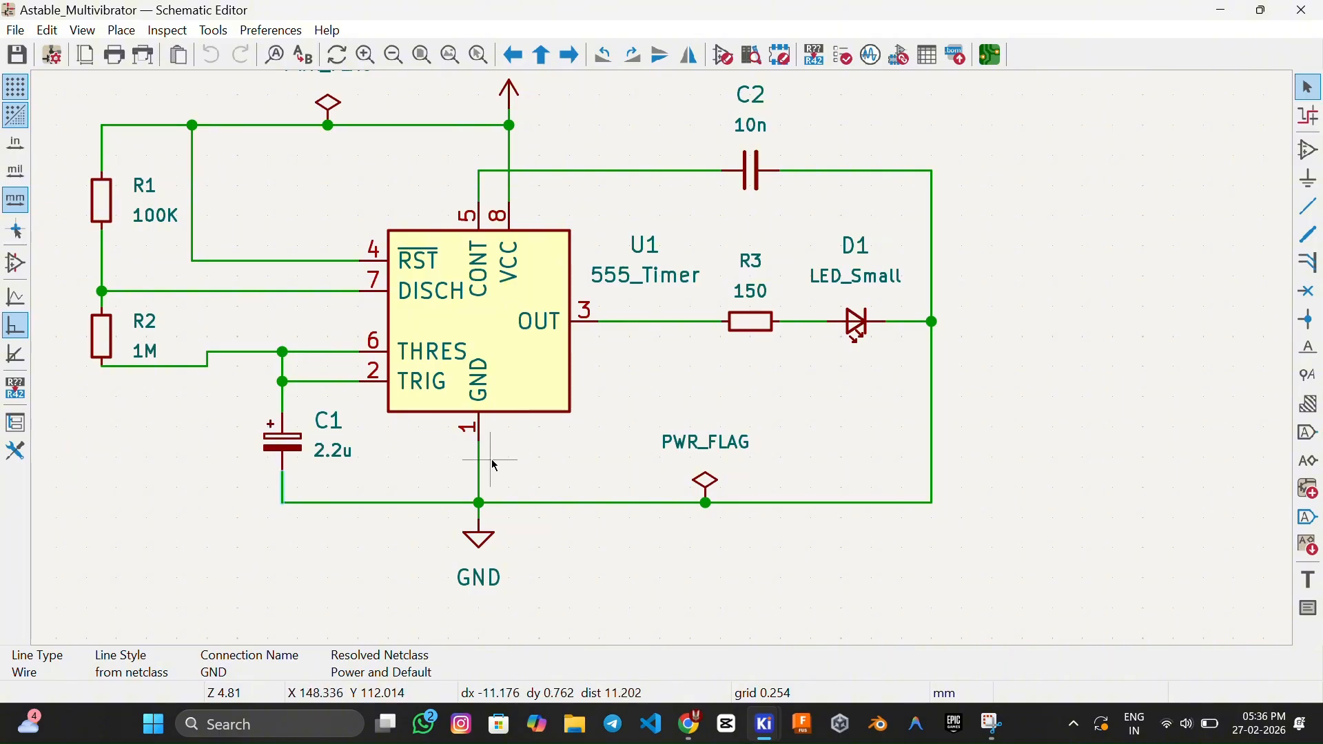
Place a net label "signal" with 1 mm text on the DISCH wire at the junction between R1 and R2.
scroll(414, 488, "down", 2)
scroll(663, 358, "up", 5)
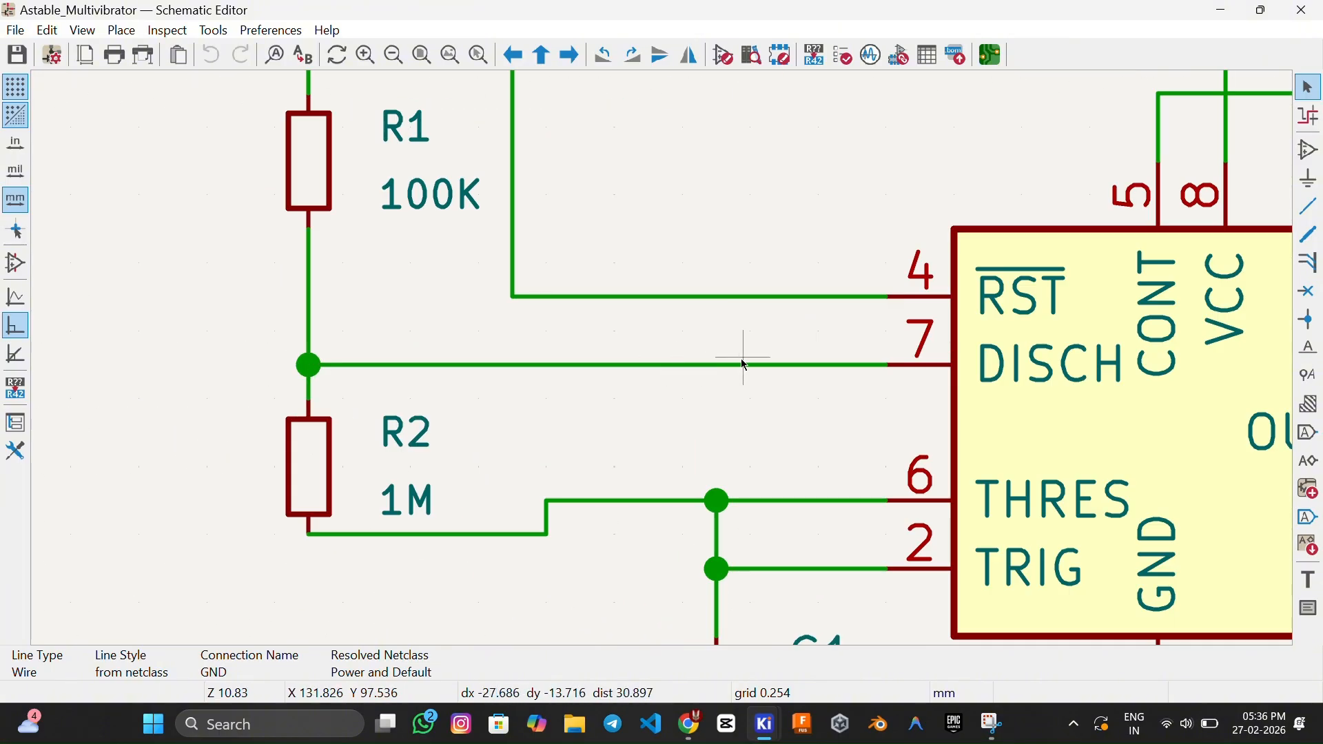
middle_click_drag(742, 358, 653, 398)
left_click(655, 406)
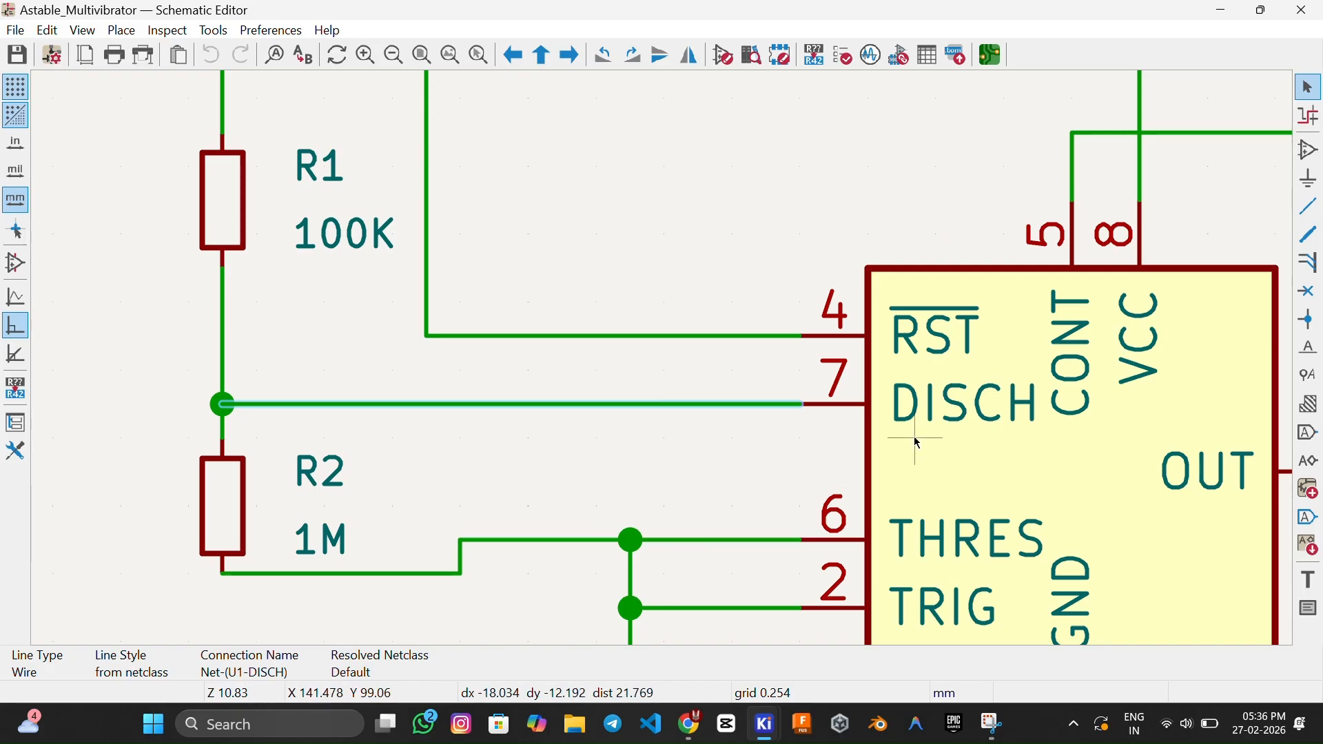
scroll(785, 427, "down", 3)
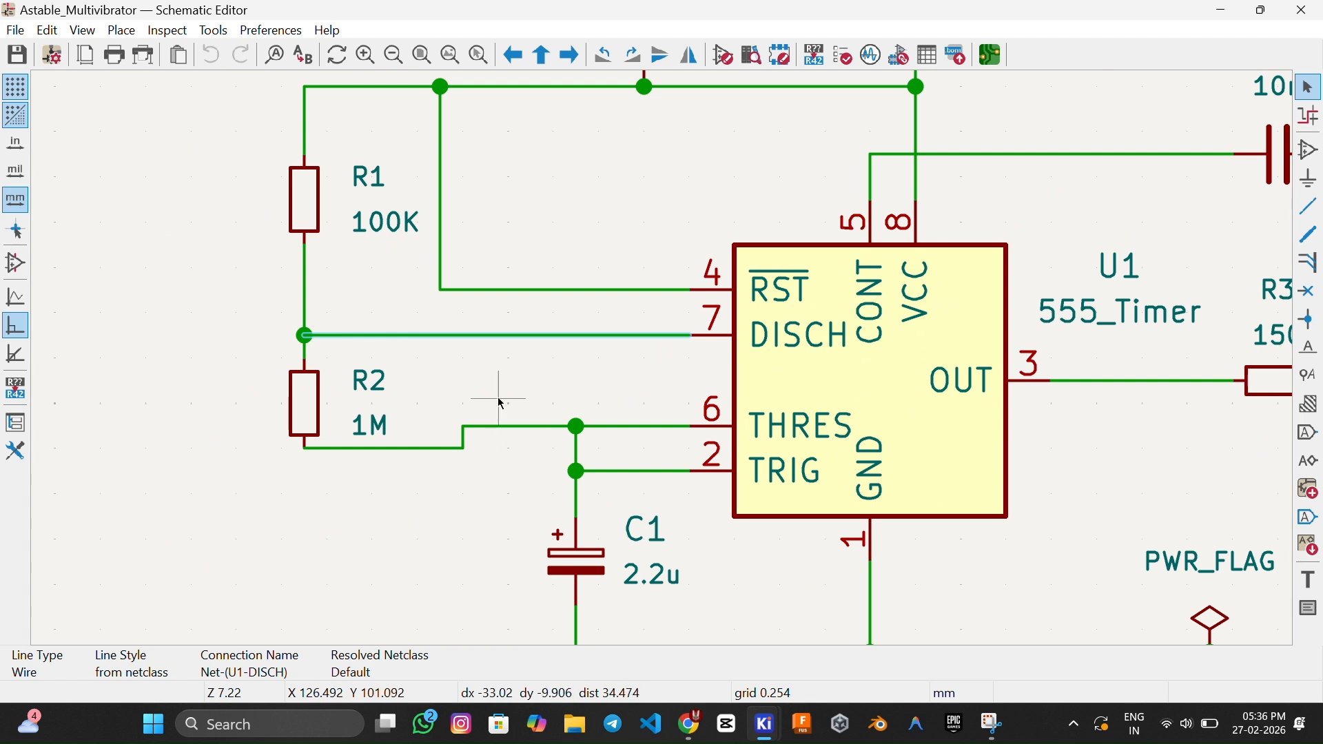
middle_click_drag(498, 393, 550, 406)
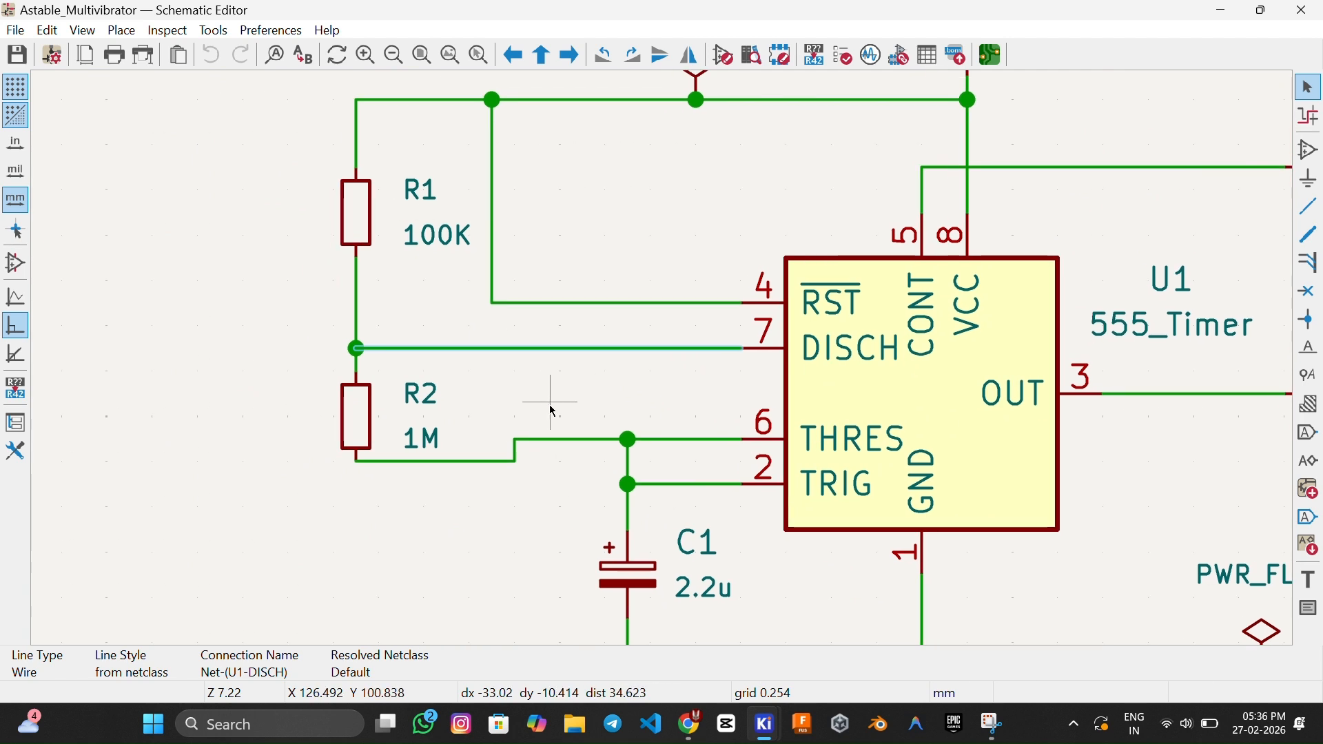
right_click(581, 346)
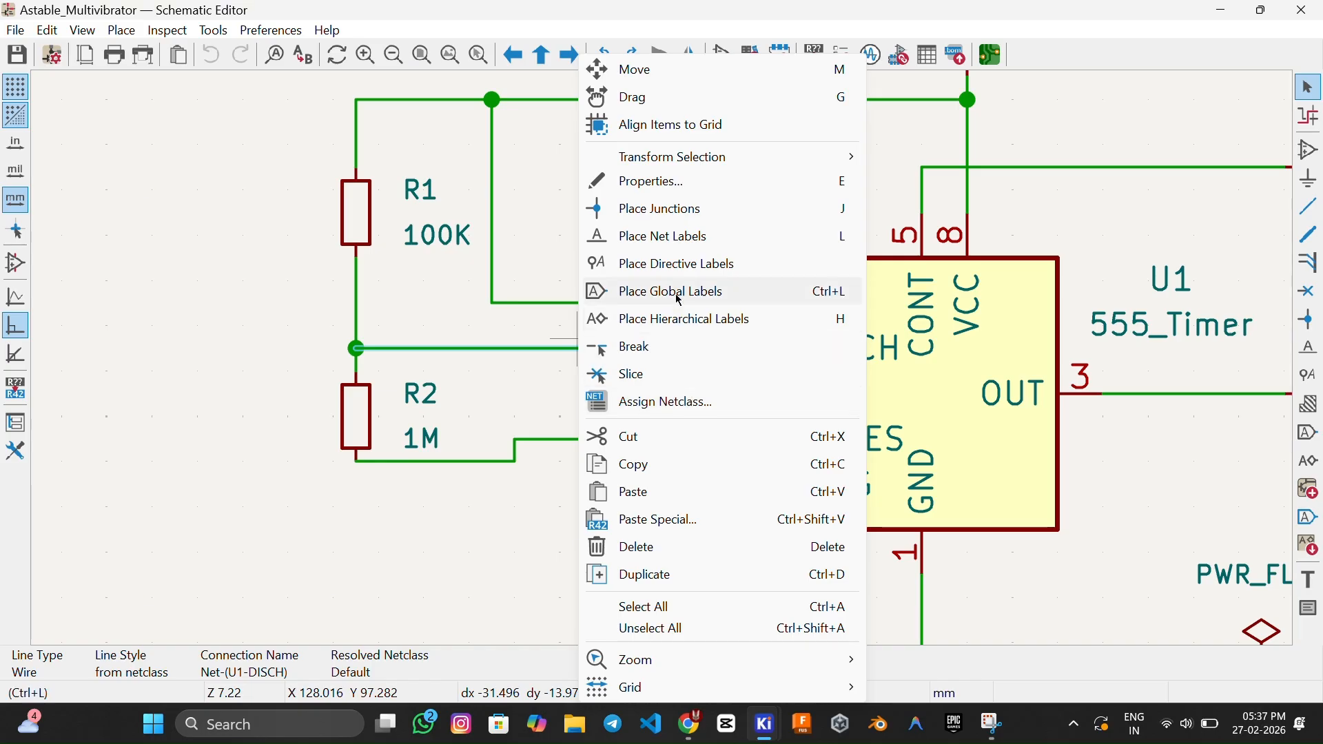
left_click(677, 238)
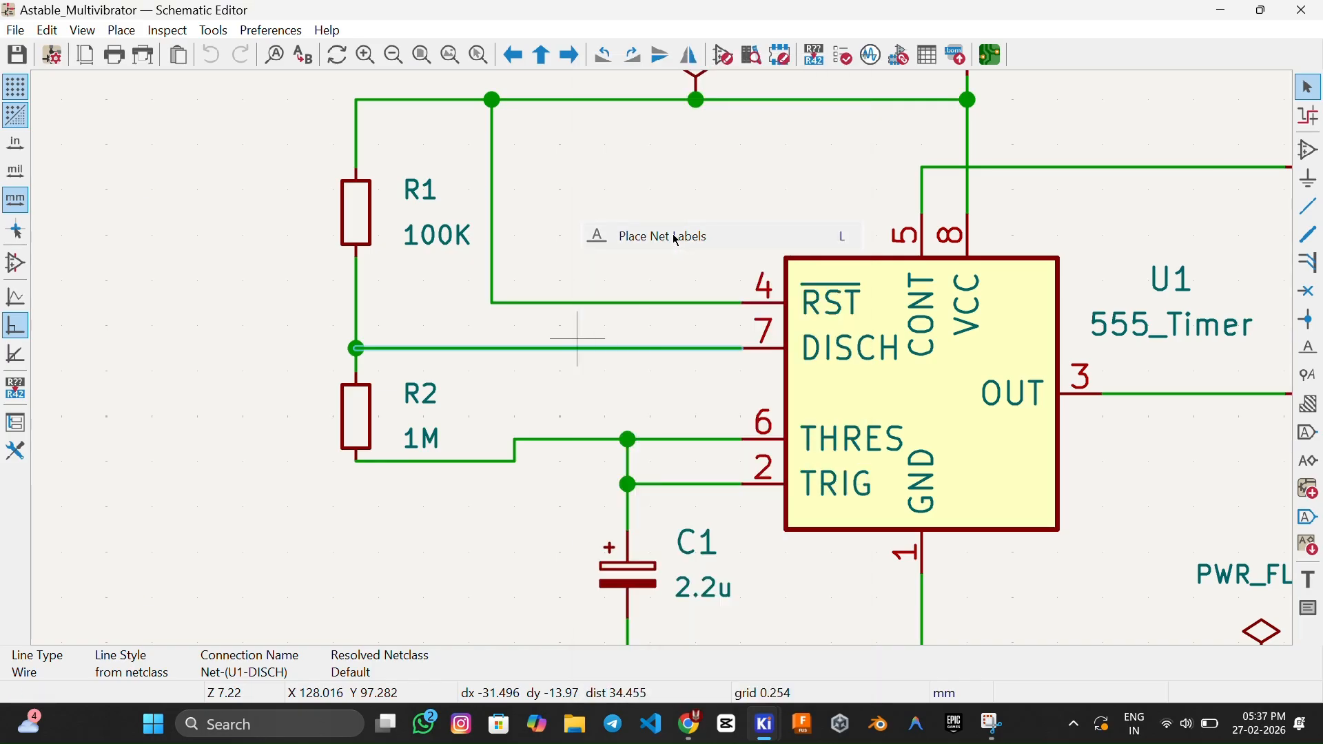
left_click(524, 314)
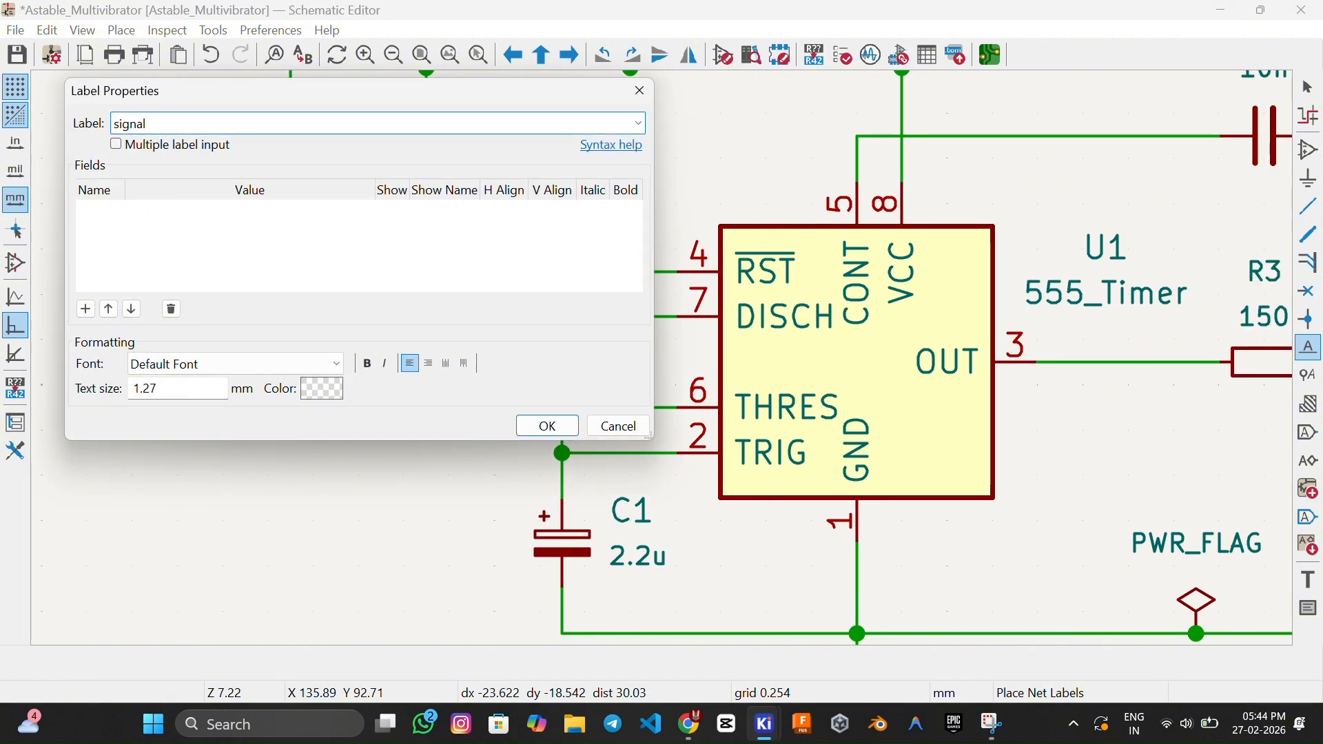
left_click(180, 384)
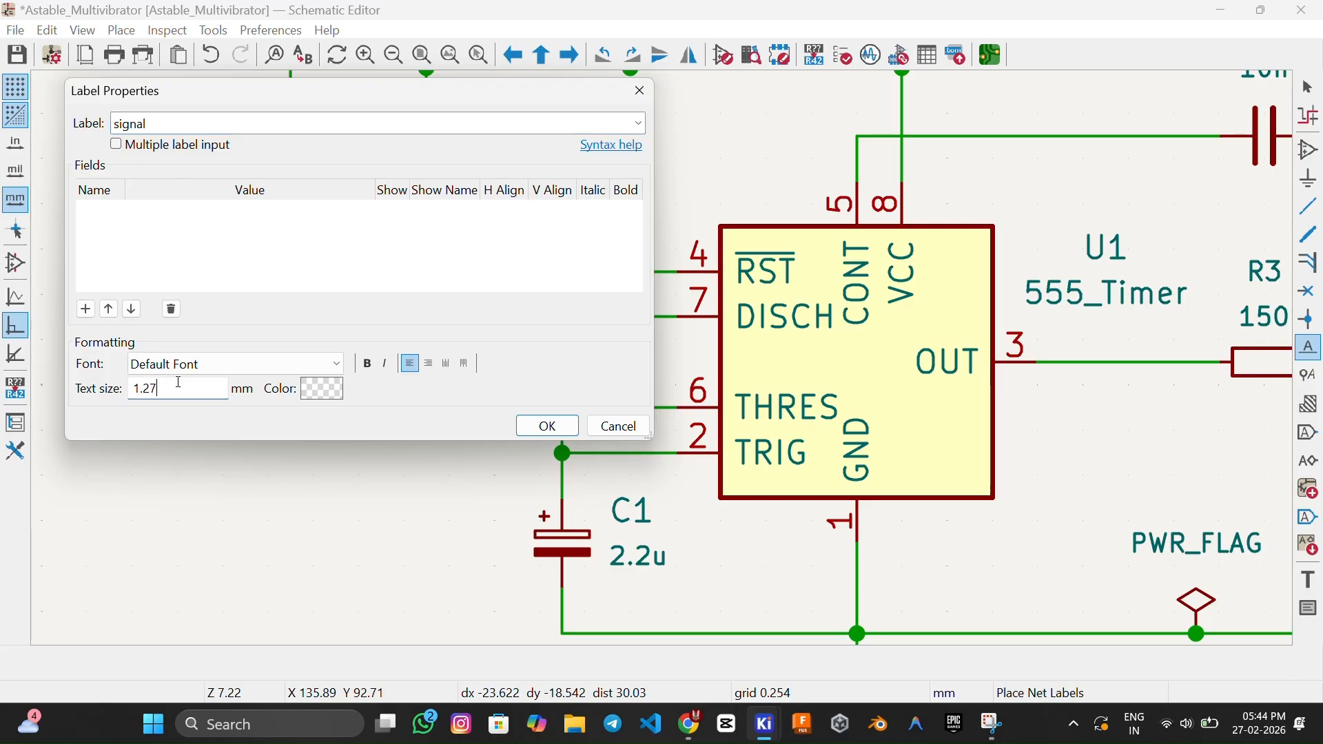
key("Return")
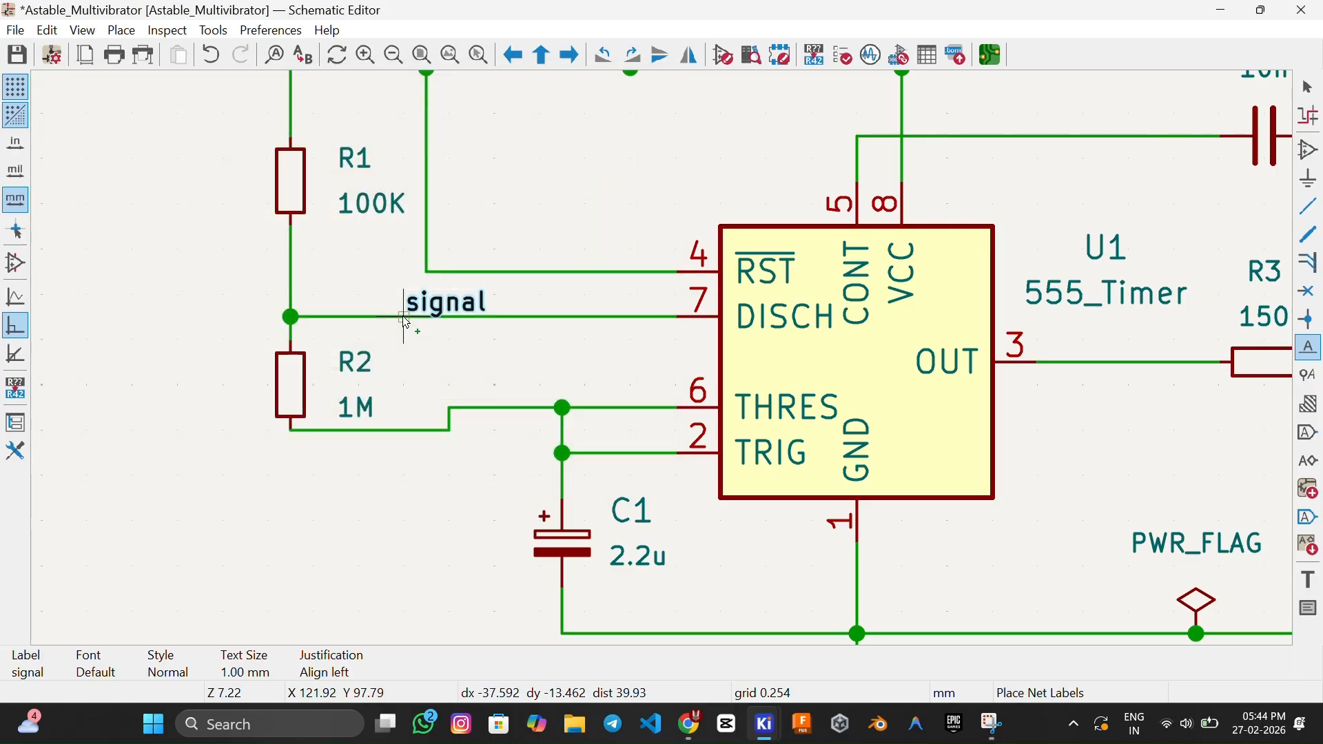
left_click(293, 315)
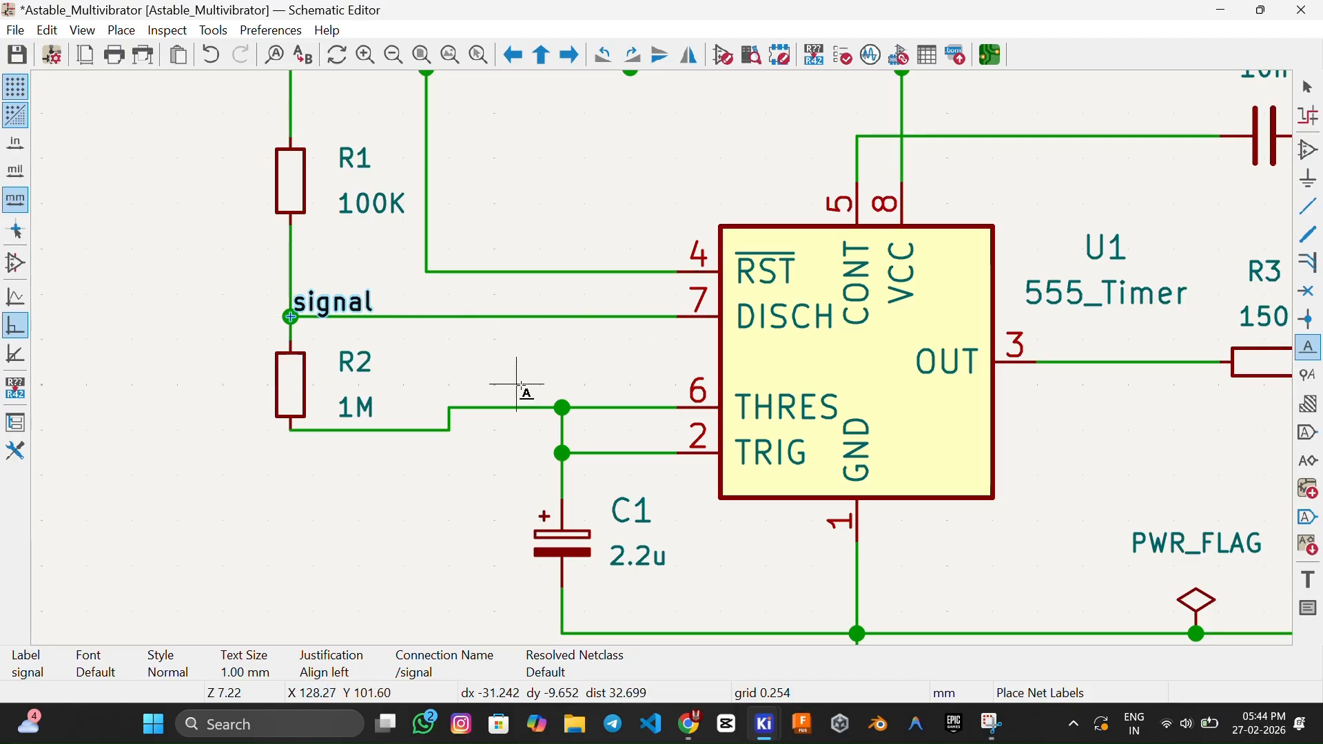
Place a "signal" net label with 1 mm text on the THRES wire at the junction above C1.
left_click(564, 409)
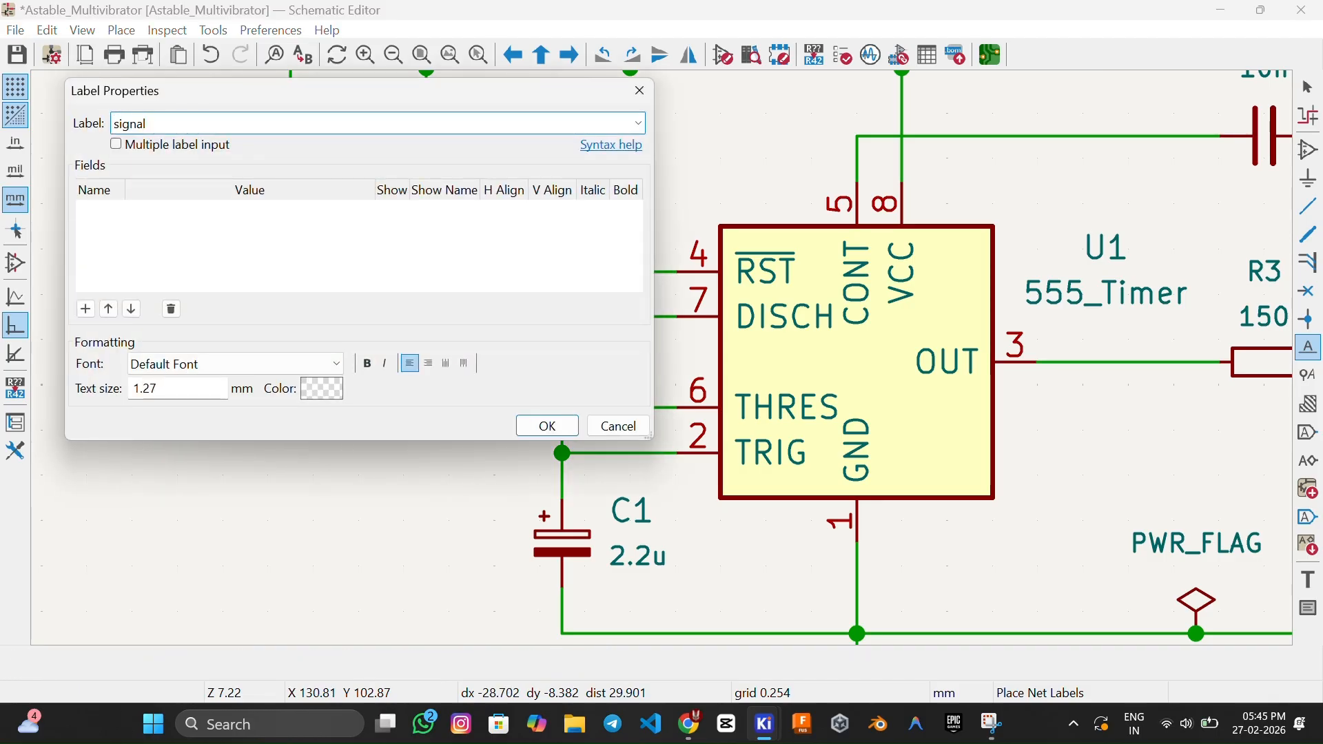
key("BackSpace")
key("BackSpace")
key("BackSpace")
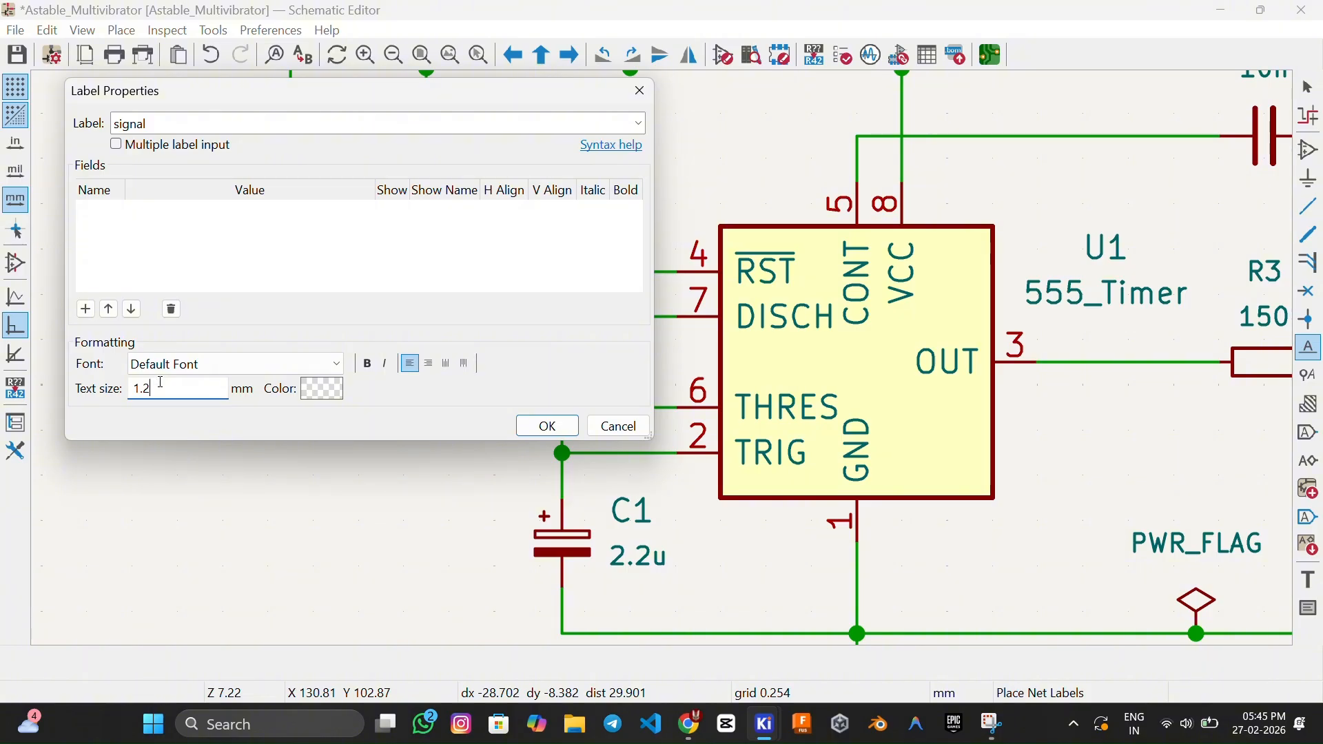
key("Return")
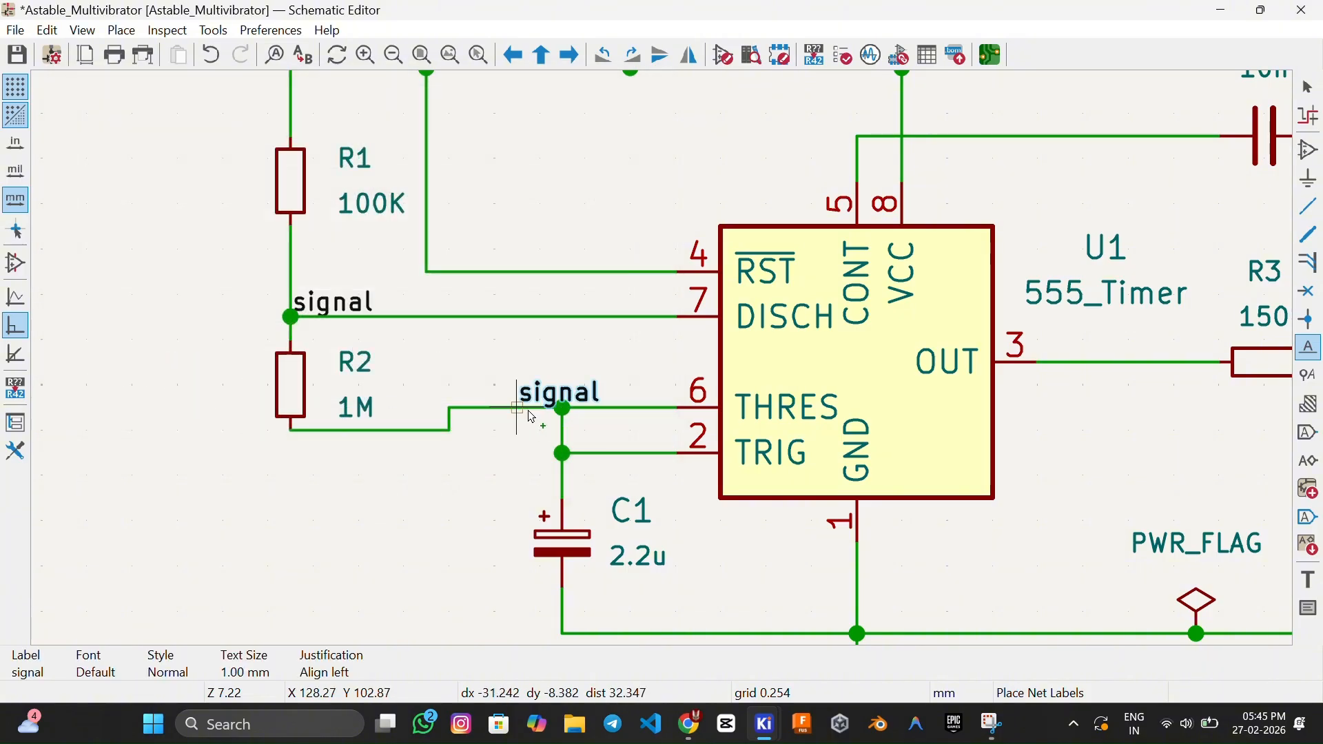
left_click(564, 408)
Place a "signal" net label with 1 mm text on the wire between the 555 timer's OUT pin and R3.
middle_click_drag(775, 452, 730, 408)
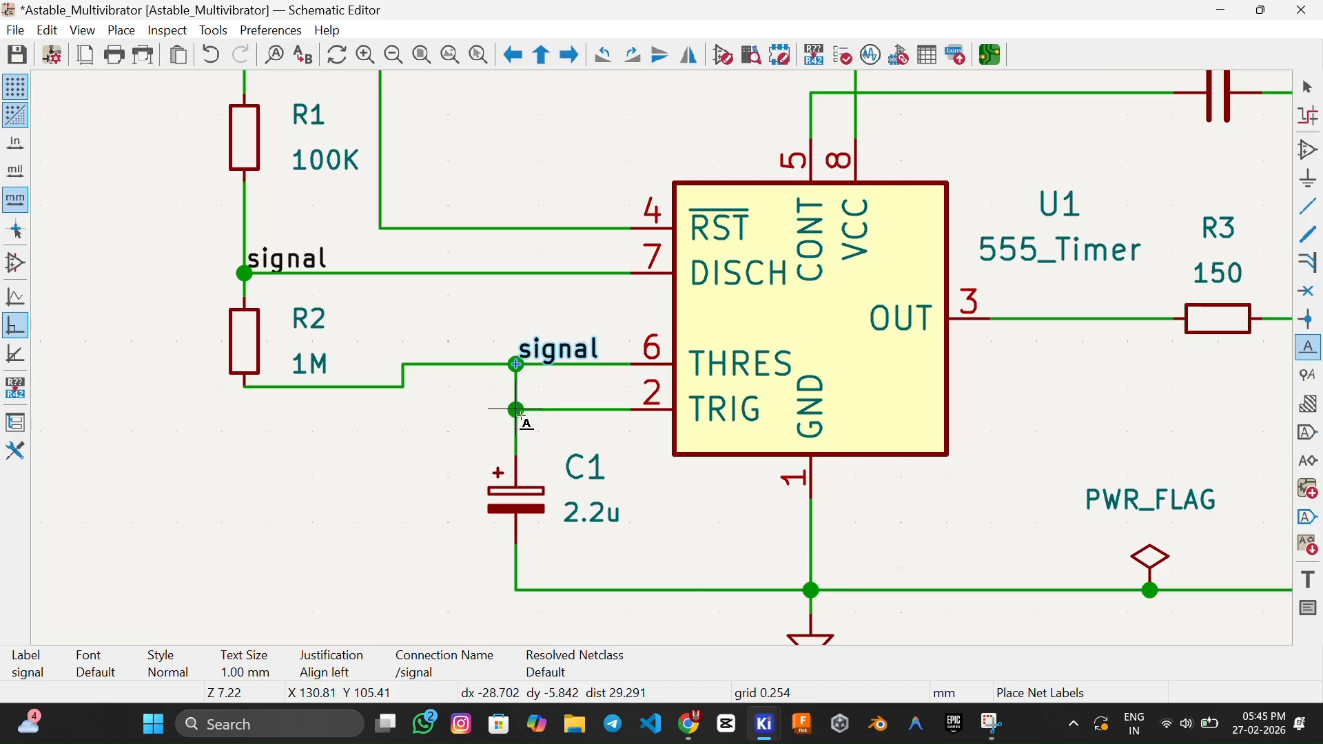
middle_click_drag(627, 409, 386, 532)
middle_click_drag(668, 490, 473, 476)
left_click(593, 433)
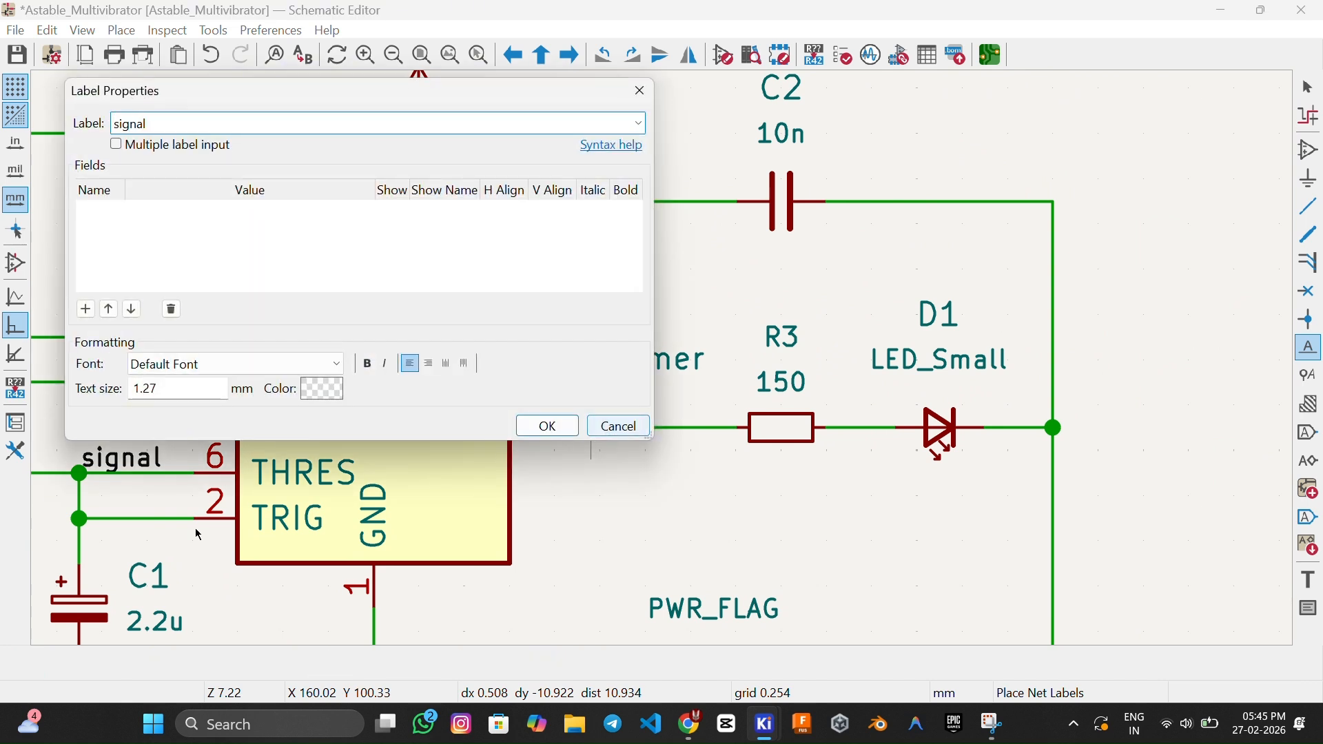
left_click(165, 391)
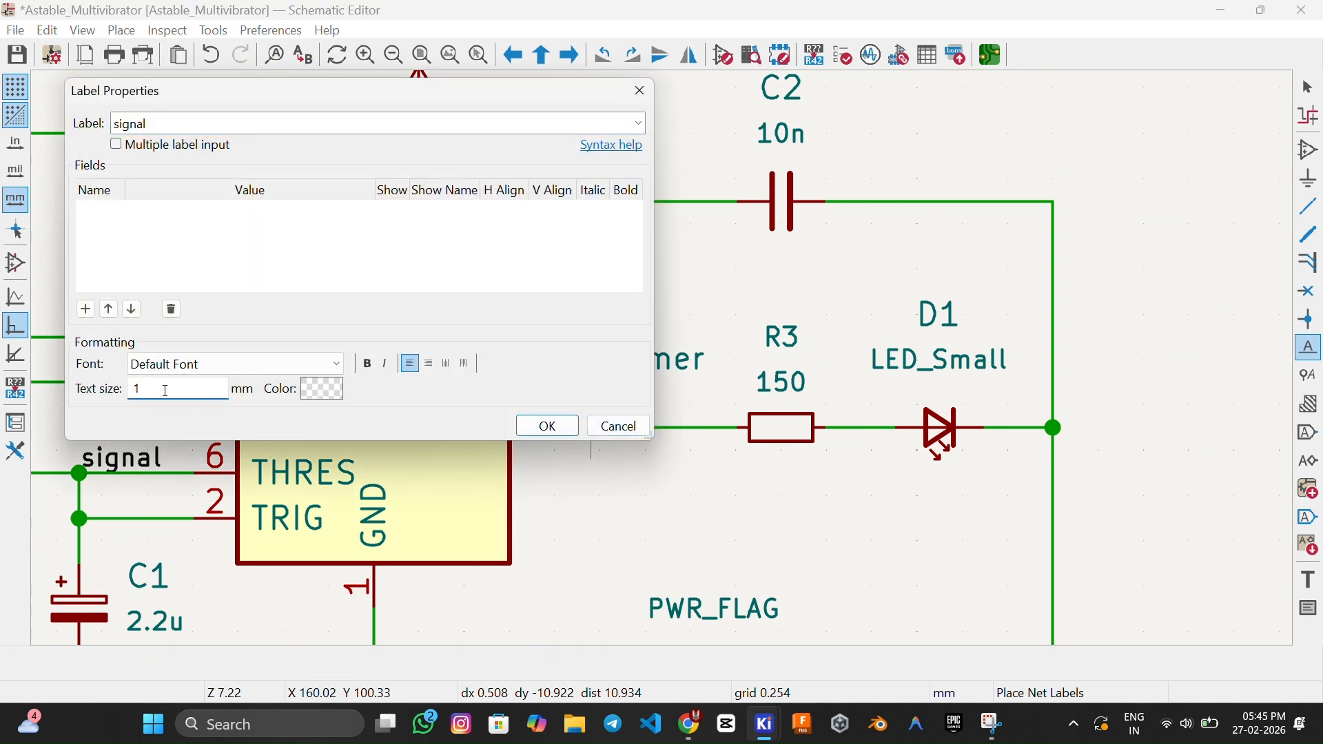
left_click(548, 428)
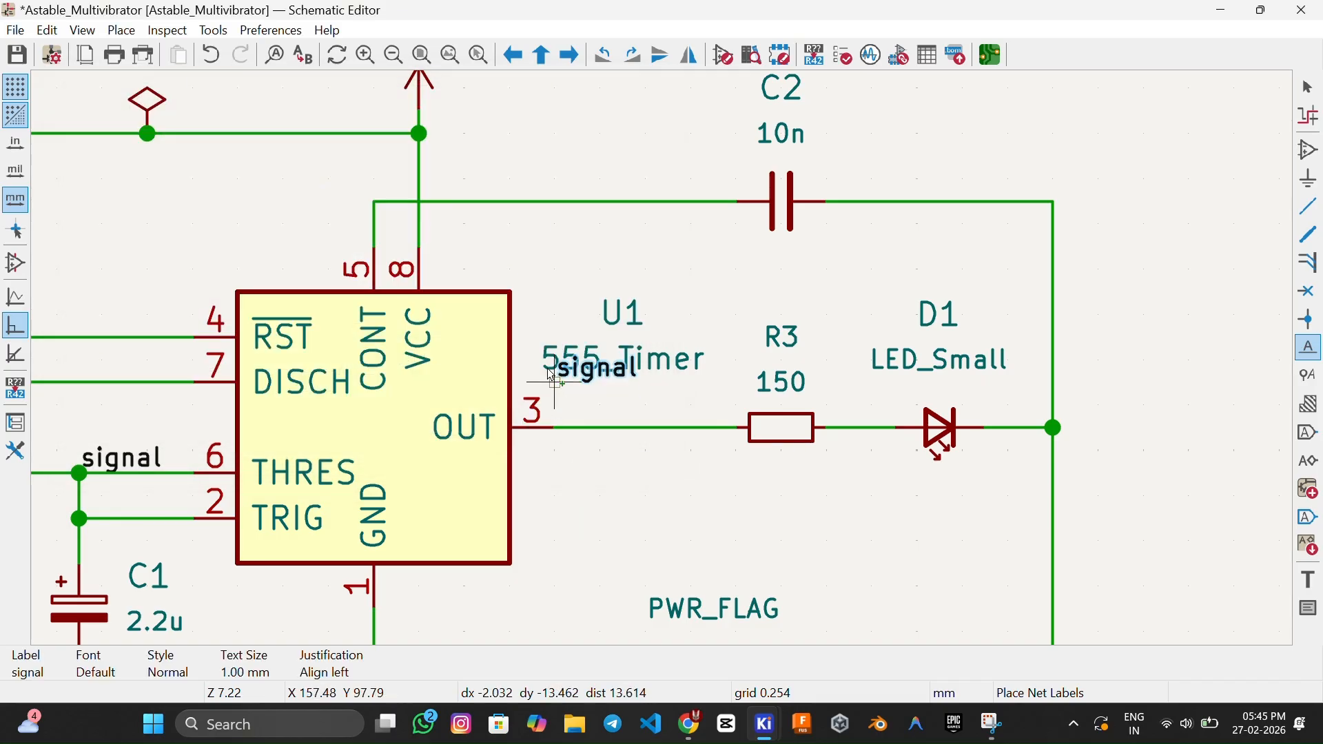
left_click(588, 435)
Place a "signal" net label with 1 mm text on the wire between the CONT pin and C2, and end label placement.
middle_click_drag(517, 260, 591, 349)
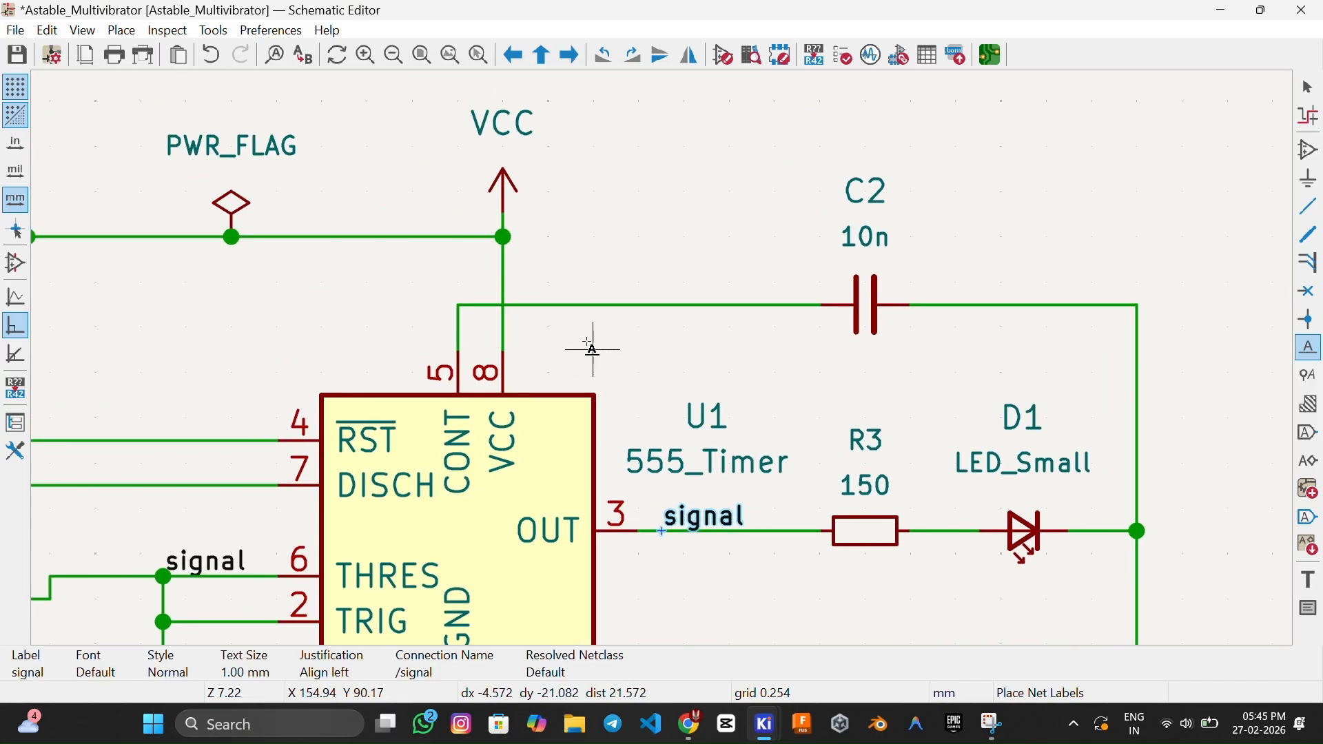
left_click(624, 308)
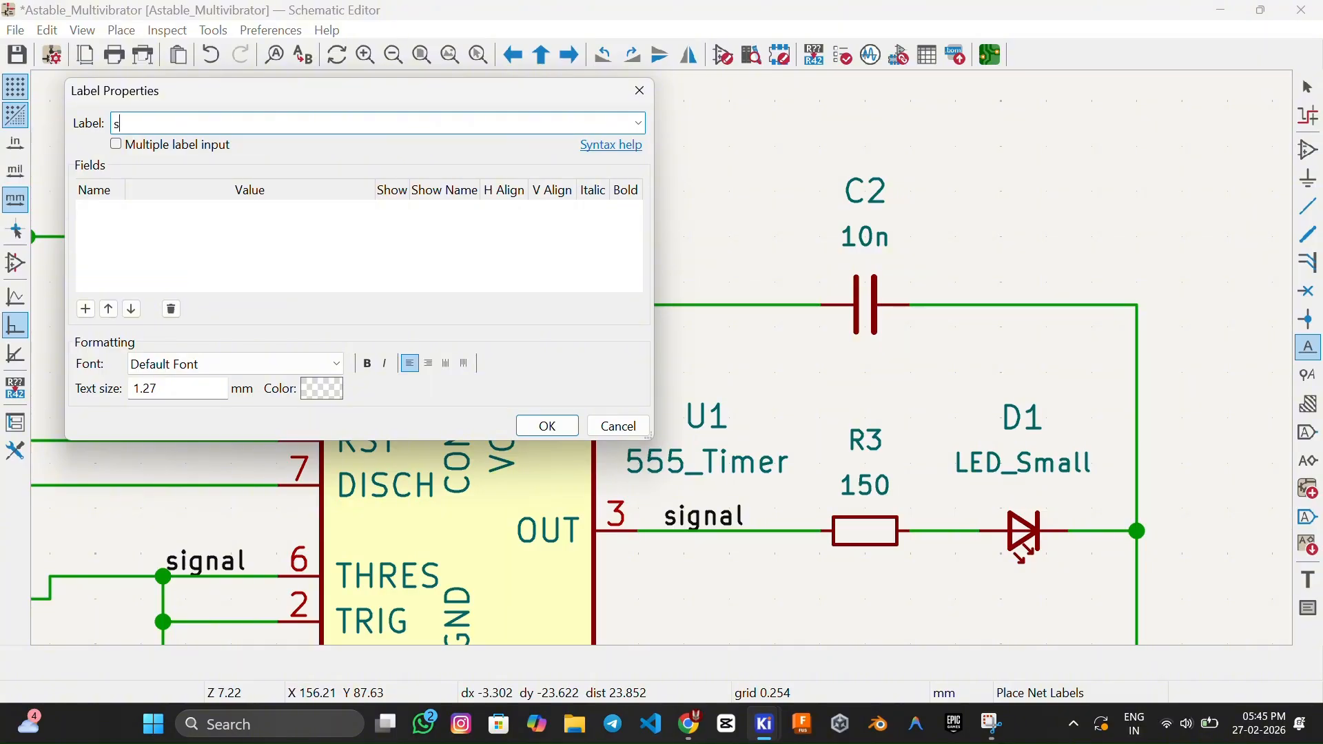
left_click(197, 389)
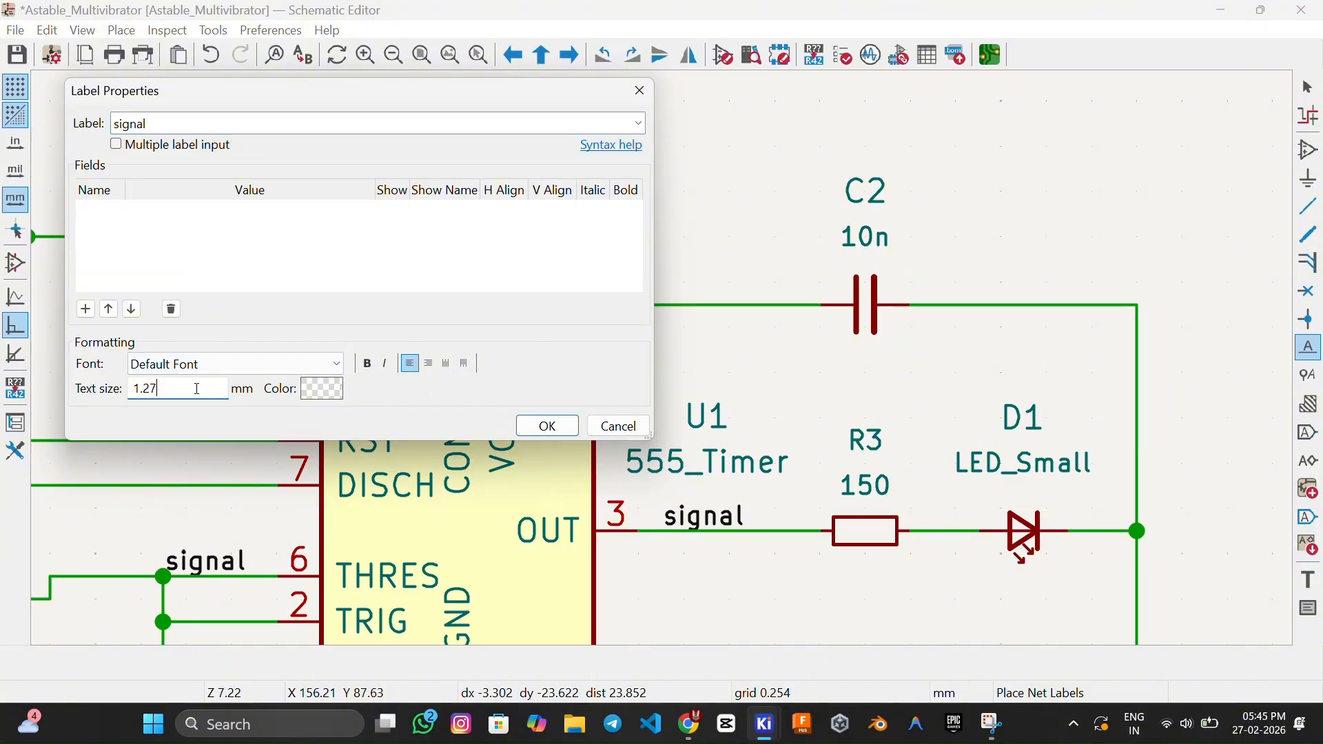
key("Return")
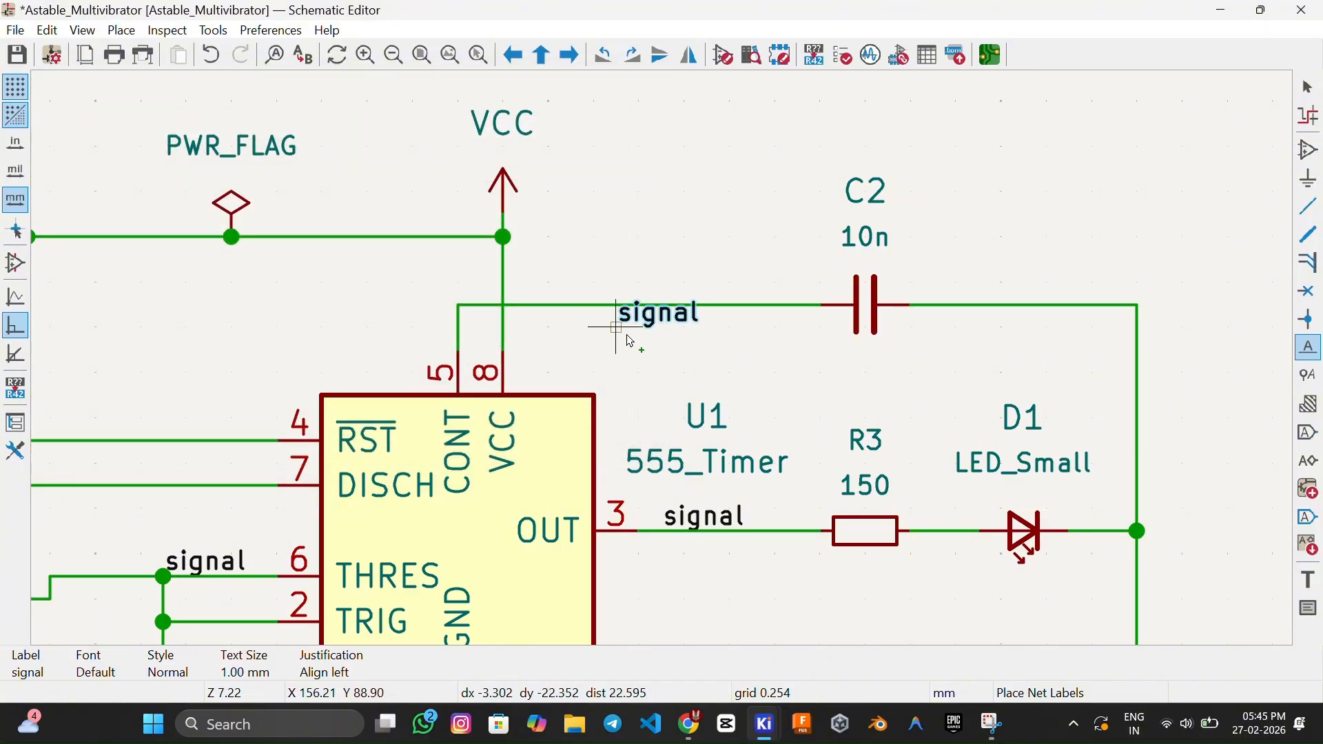
left_click(616, 305)
middle_click_drag(661, 372, 816, 294)
key("Escape")
key("Escape")
scroll(847, 440, "down", 2)
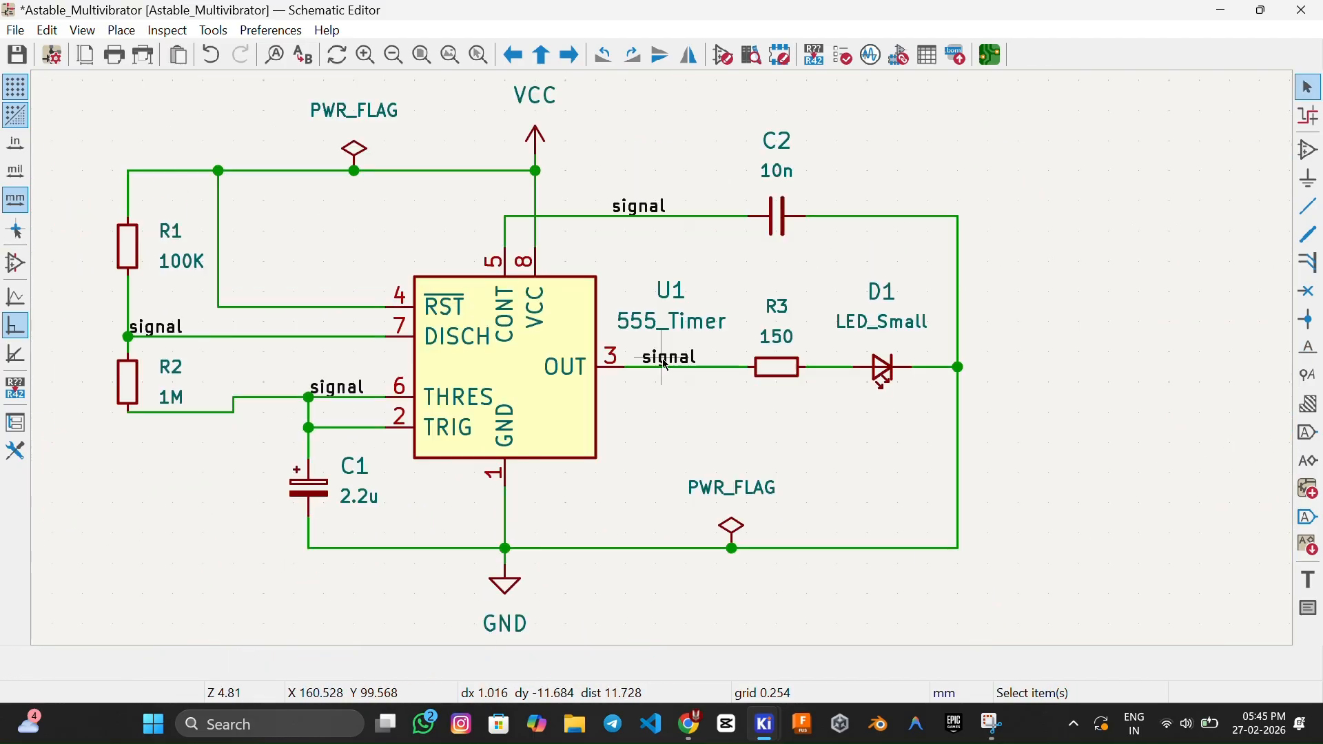
Check the connection name and resolved net class of the labelled DISCH, TRIG, THRES, OUT and CONT wires.
middle_click_drag(499, 403, 644, 438)
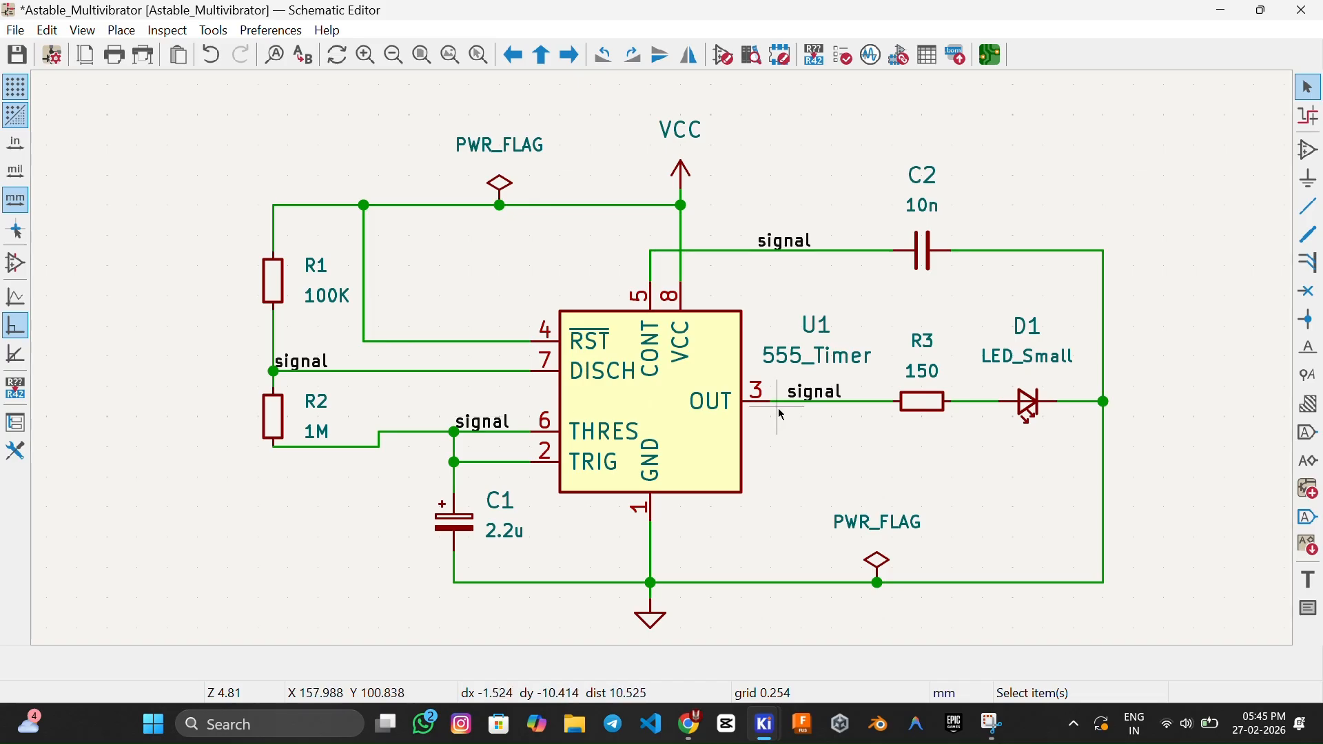
left_click(419, 372)
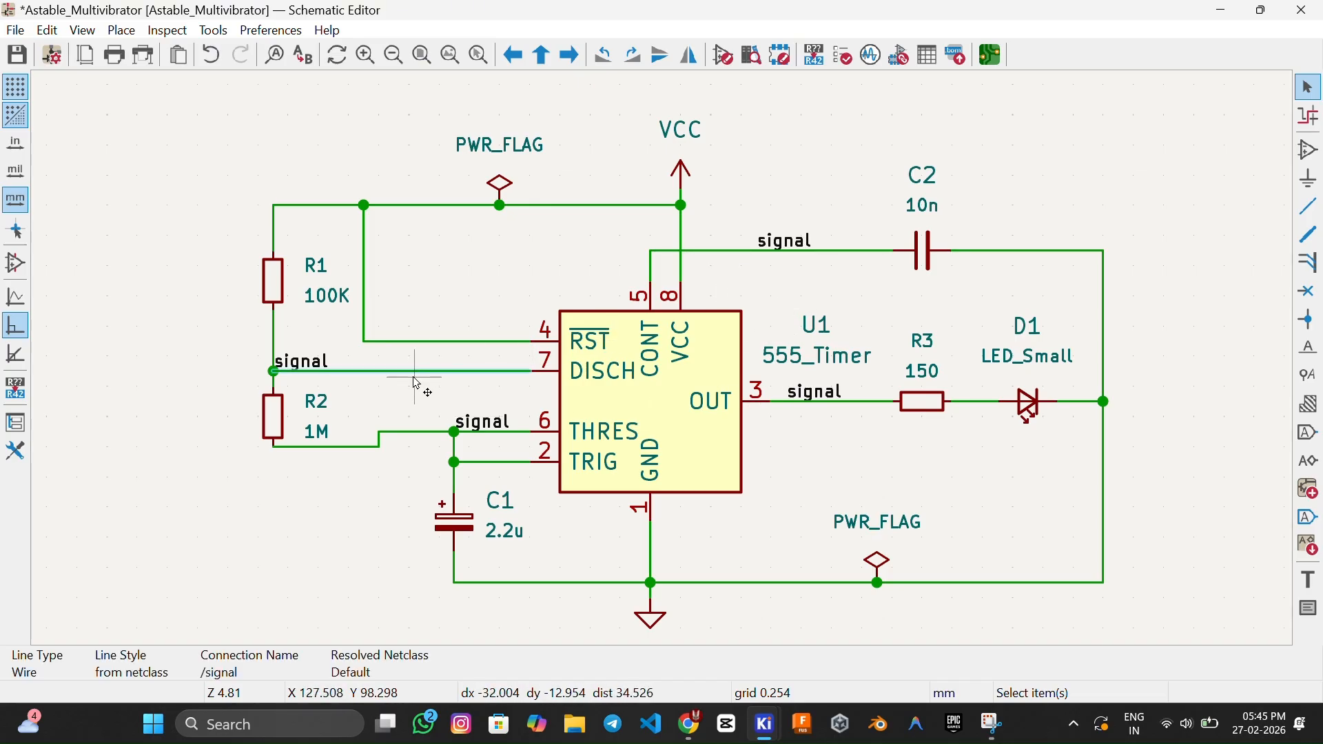
left_click(494, 461)
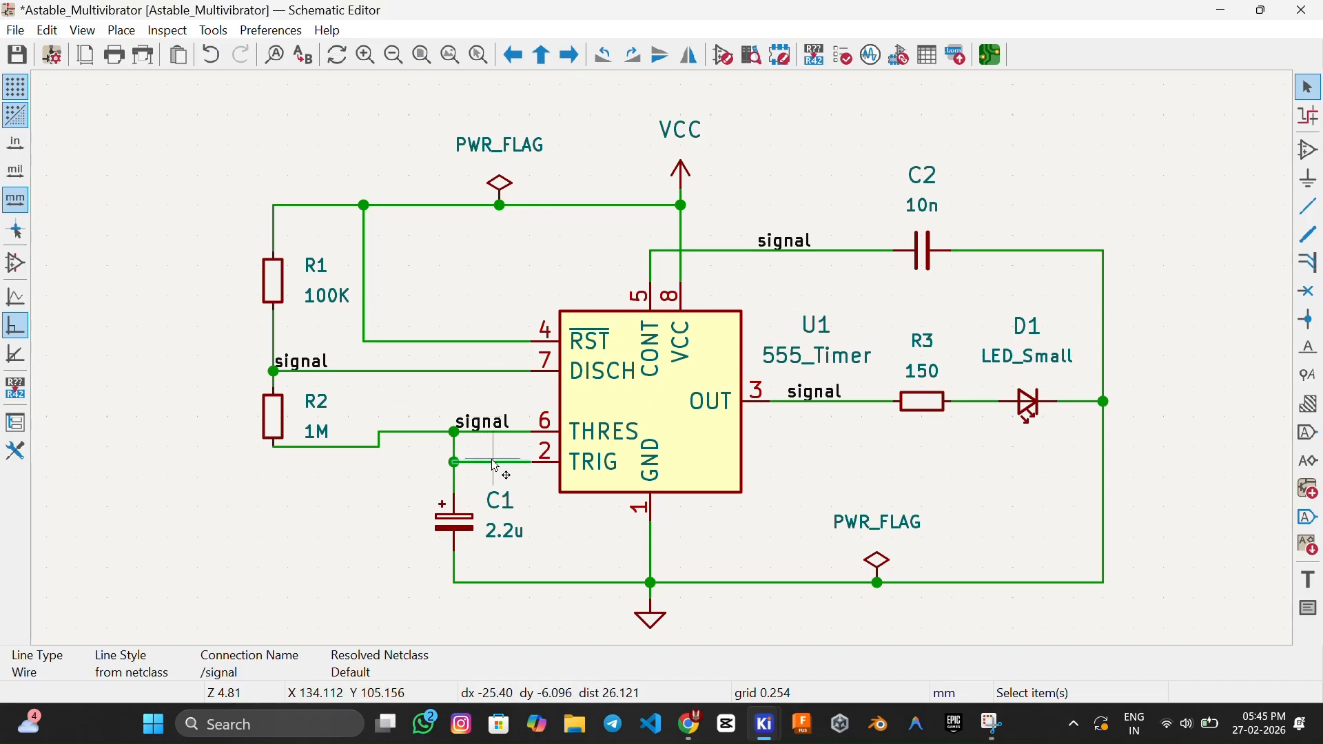
left_click(493, 433)
left_click(422, 432)
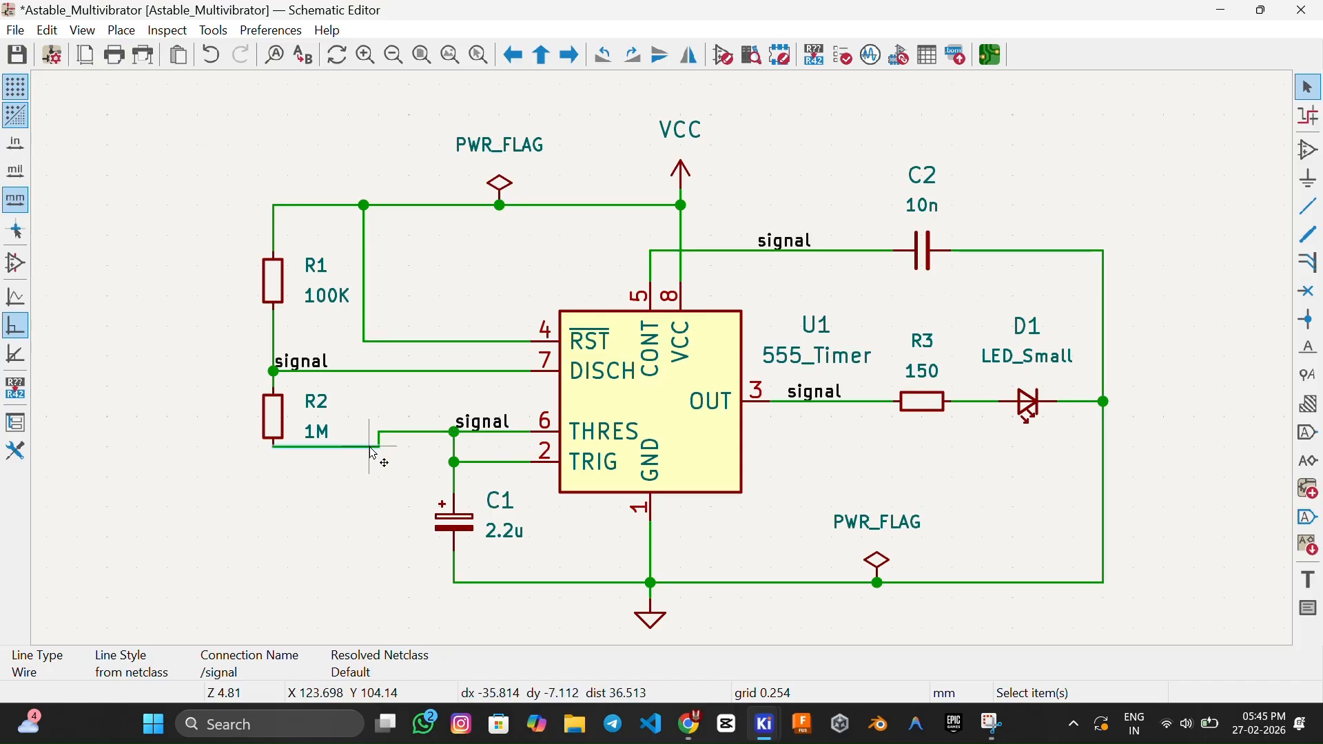
left_click(804, 403)
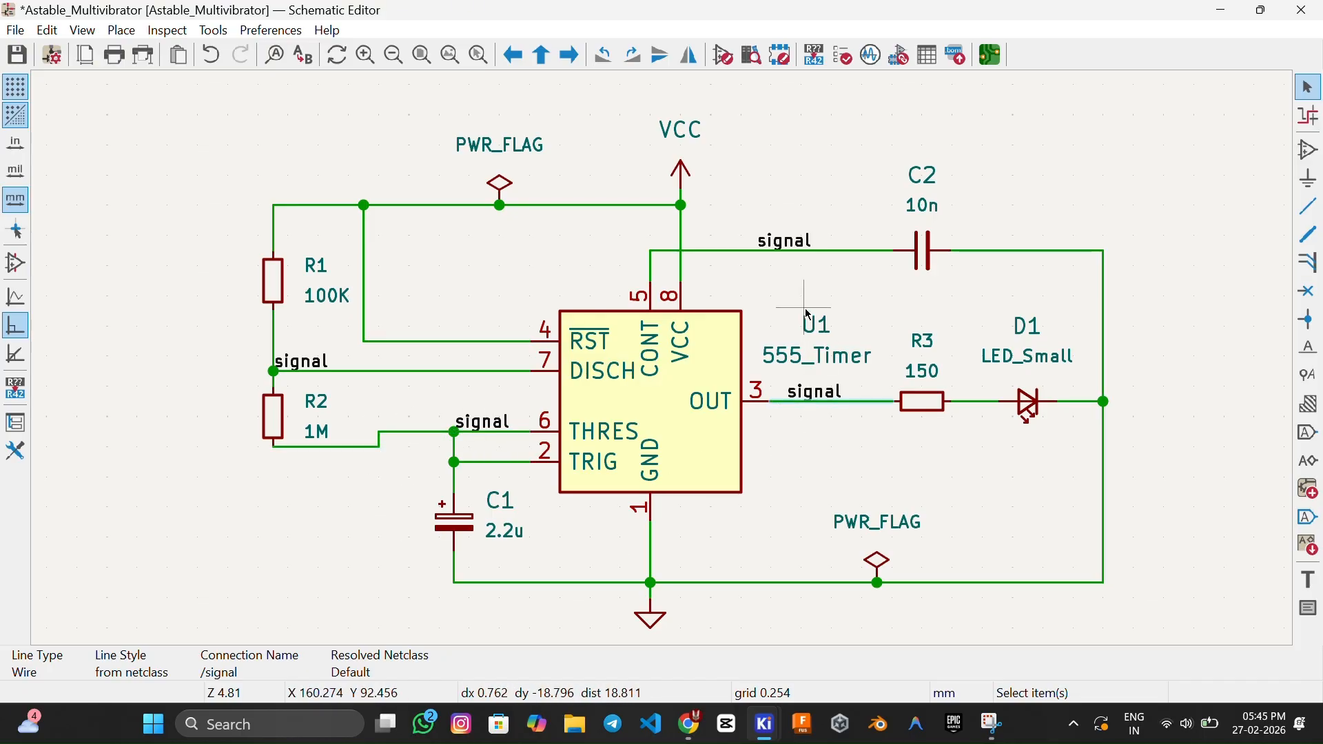
double_click(825, 253)
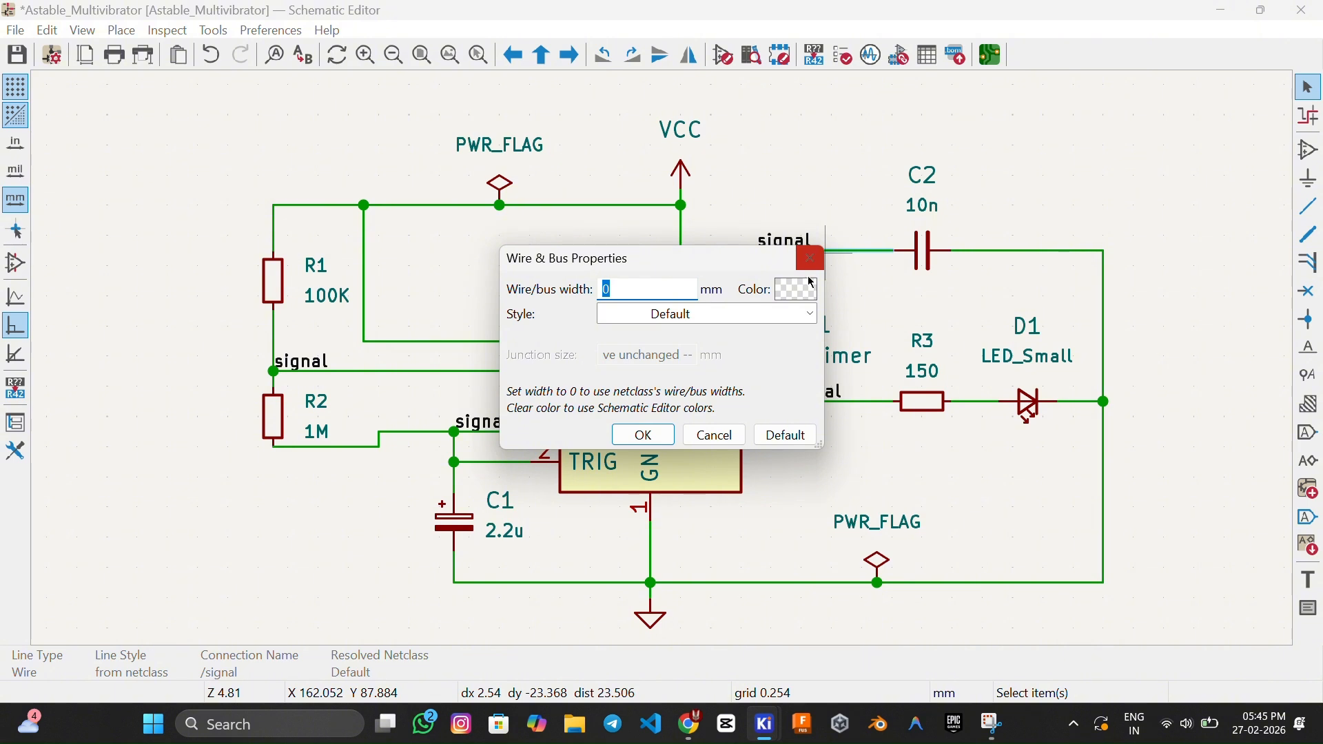
left_click(697, 441)
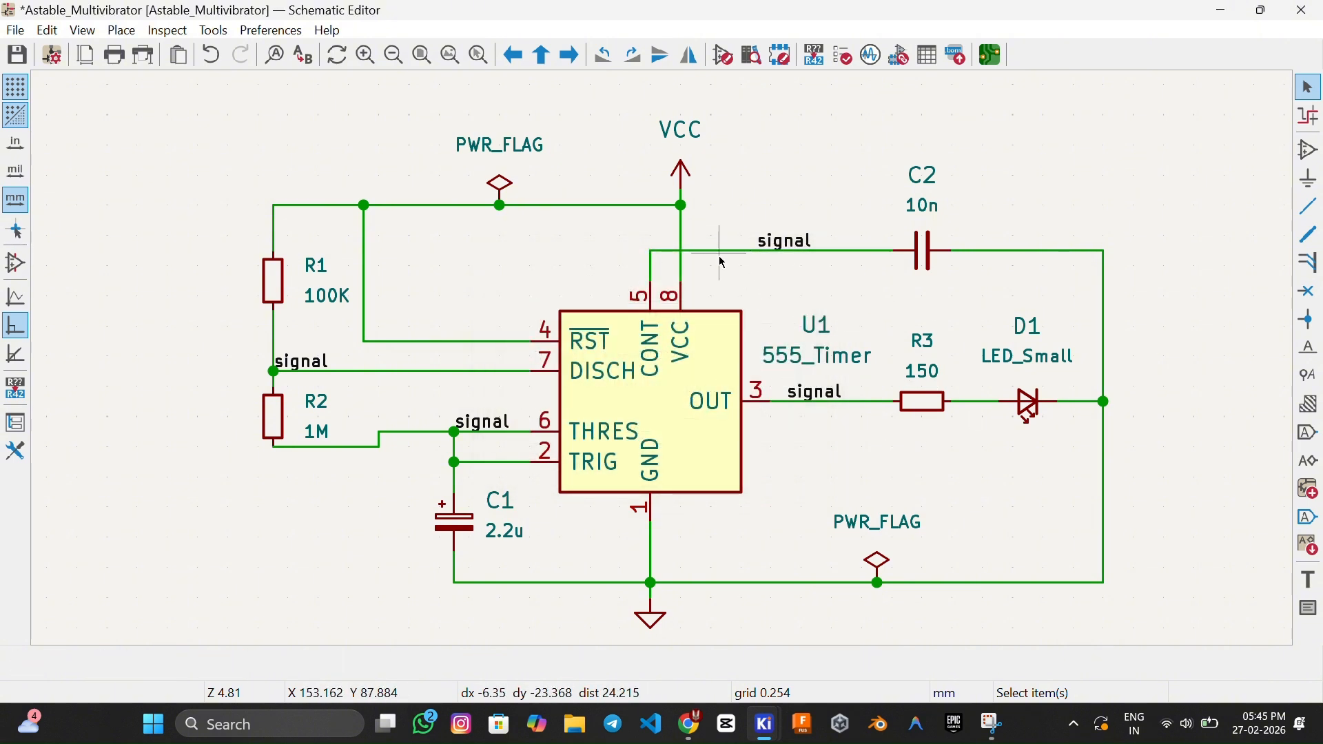
Assign the /signal net to the Signal net class from the DISCH wire.
left_click(397, 373)
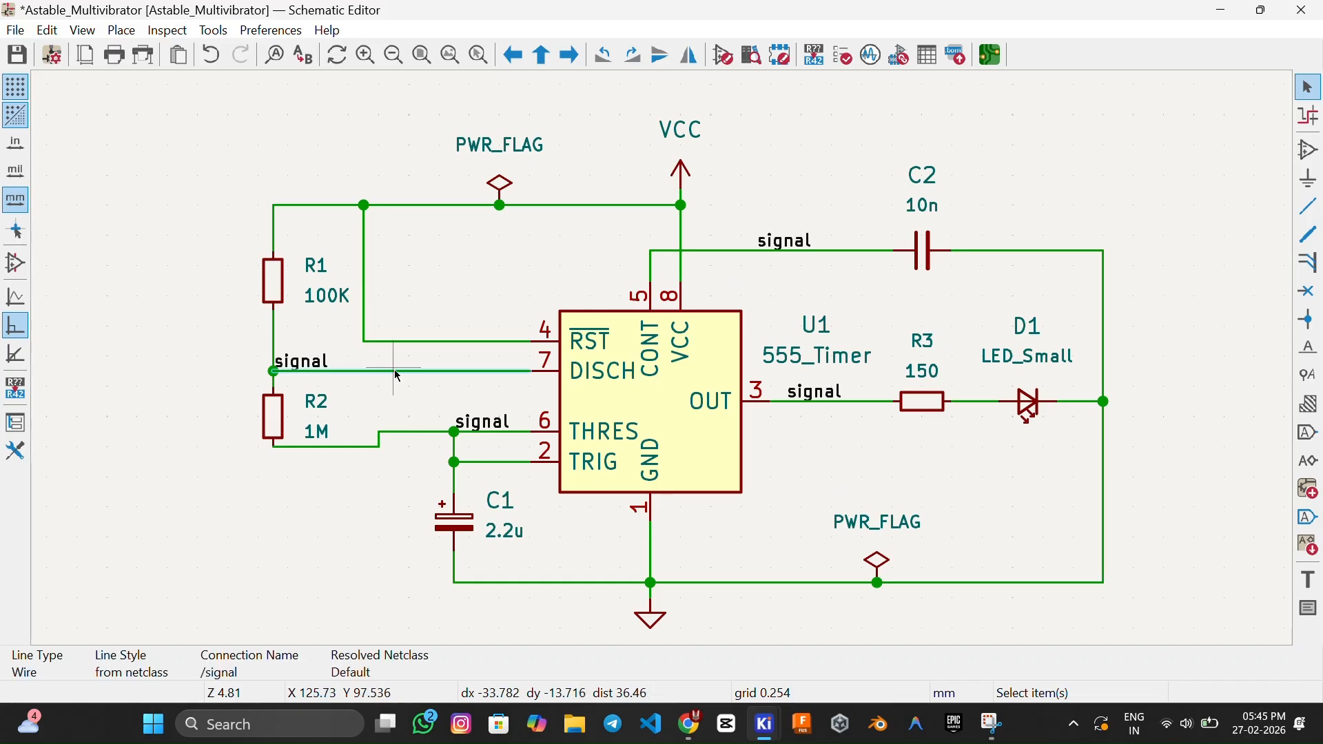
right_click(396, 372)
left_click(417, 402)
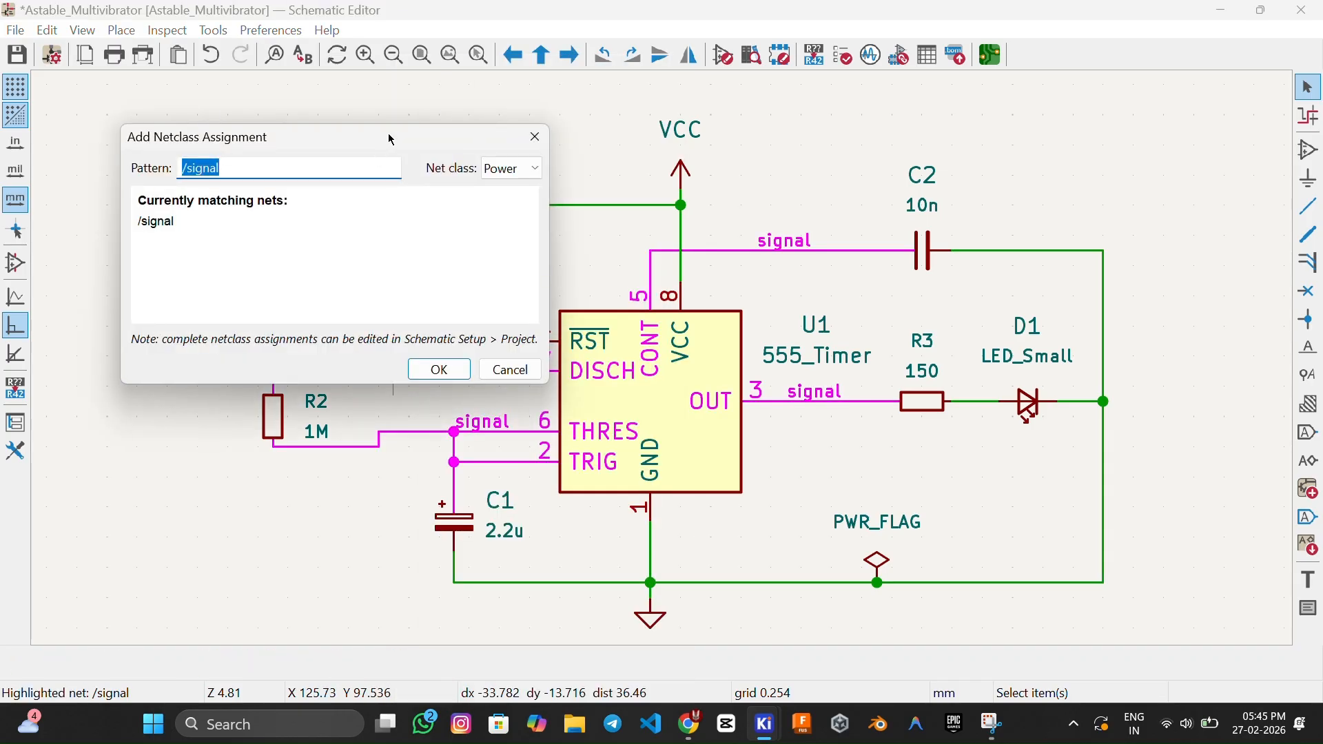
left_click_drag(391, 140, 1092, 498)
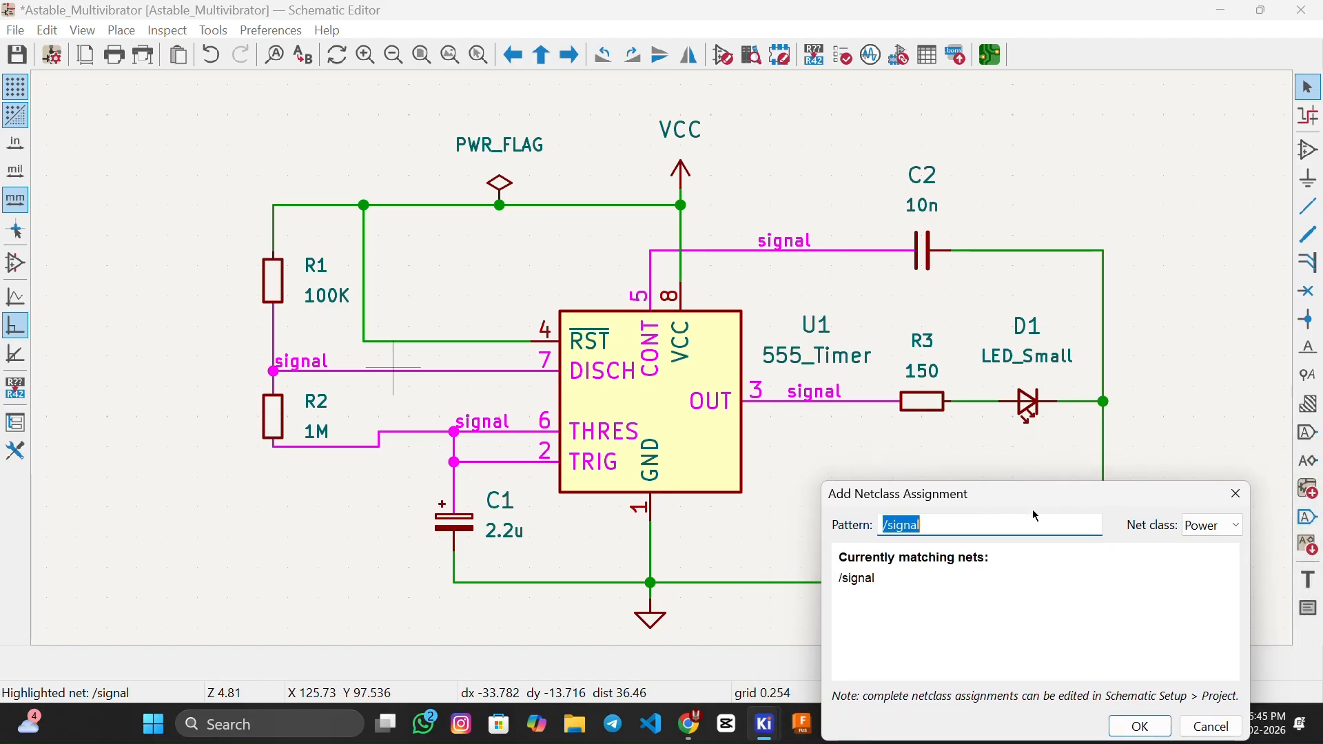
left_click_drag(1057, 505, 767, 302)
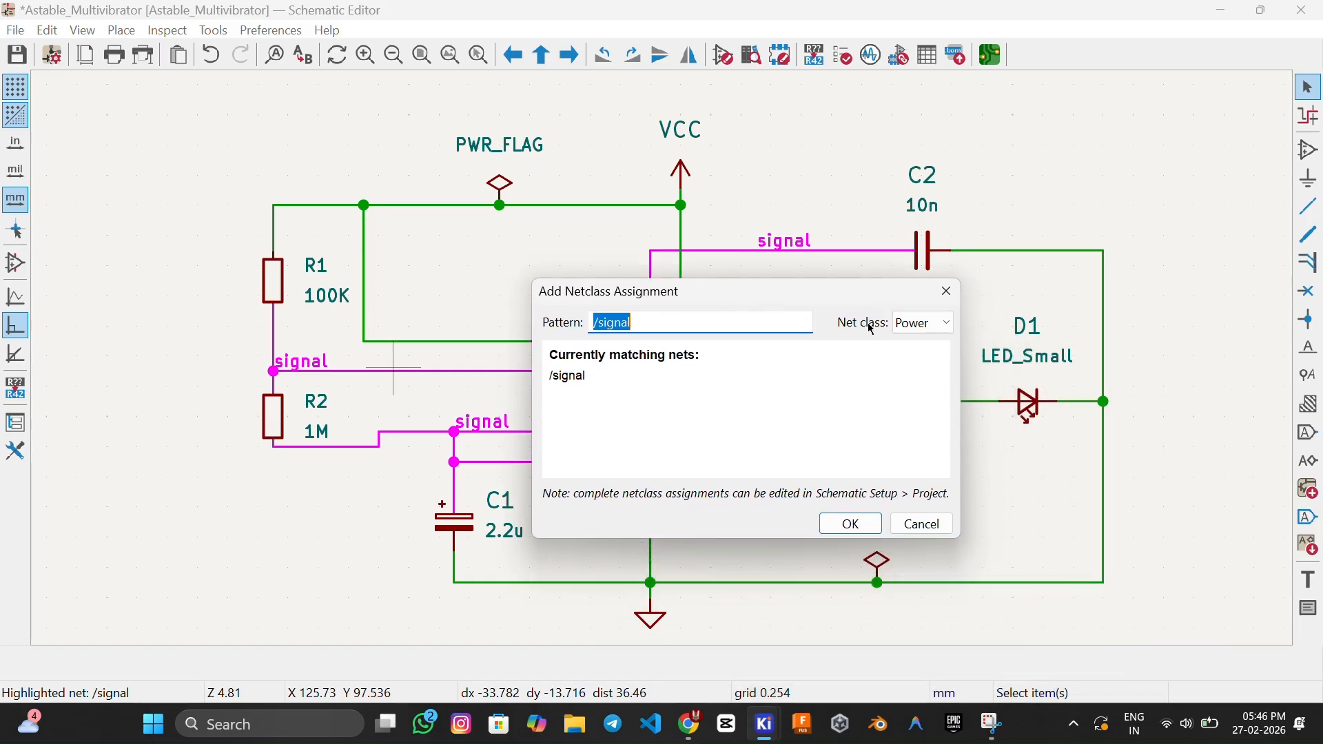
left_click(919, 324)
left_click(924, 379)
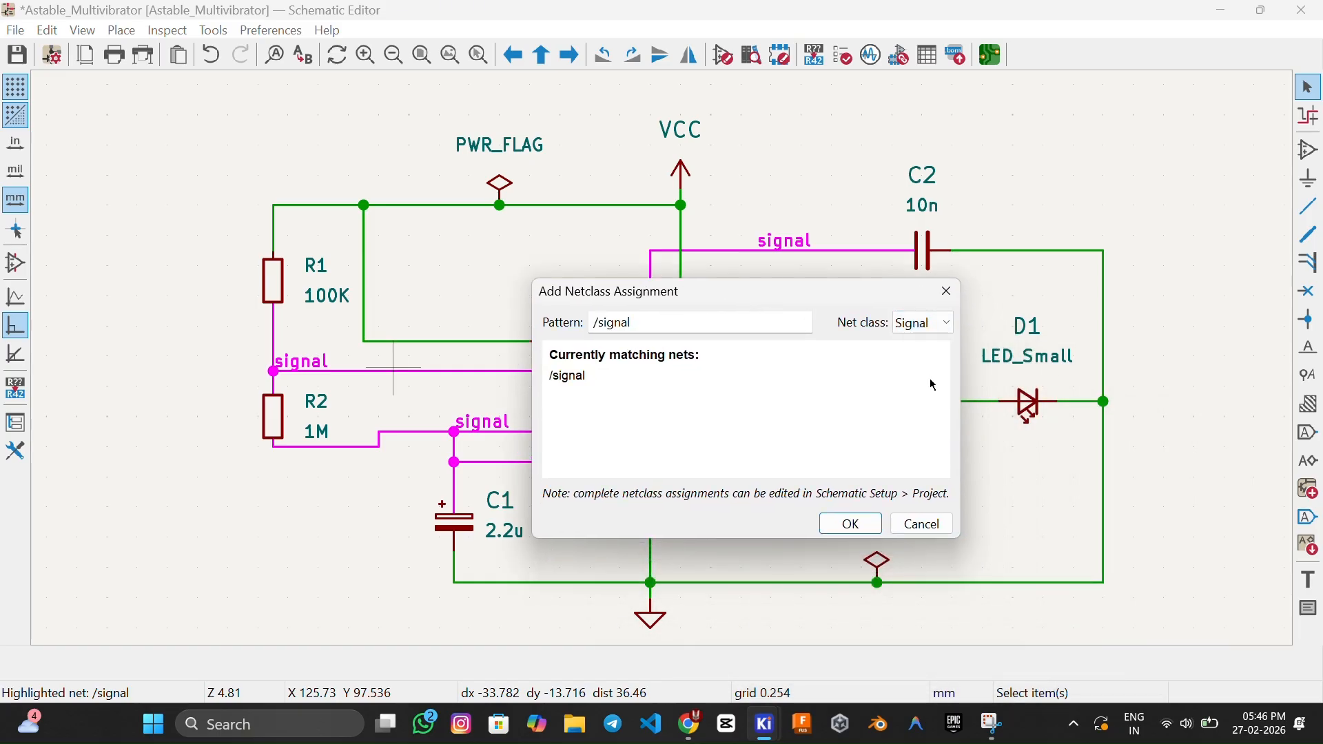
left_click(852, 523)
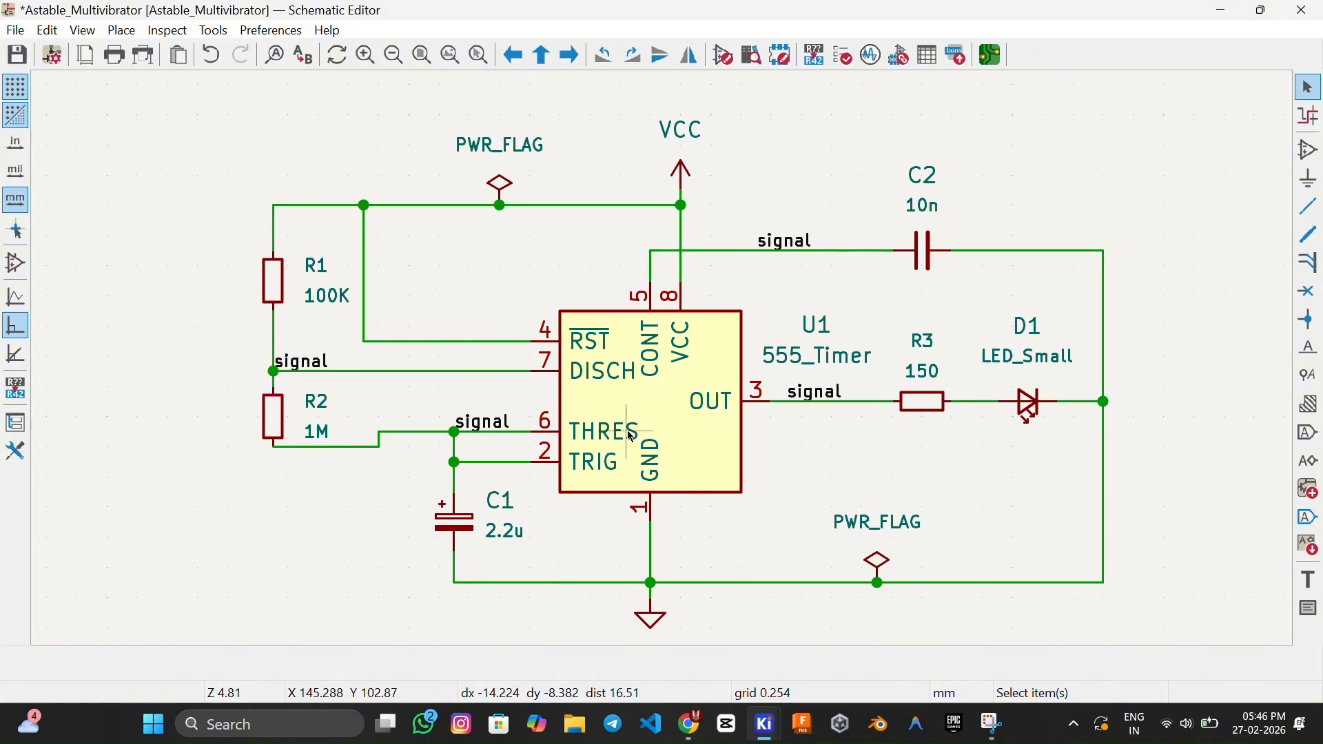
Check the connection name and resolved net class of the THRES, TRIG and ground wires around C1, and save the schematic.
left_click(433, 433)
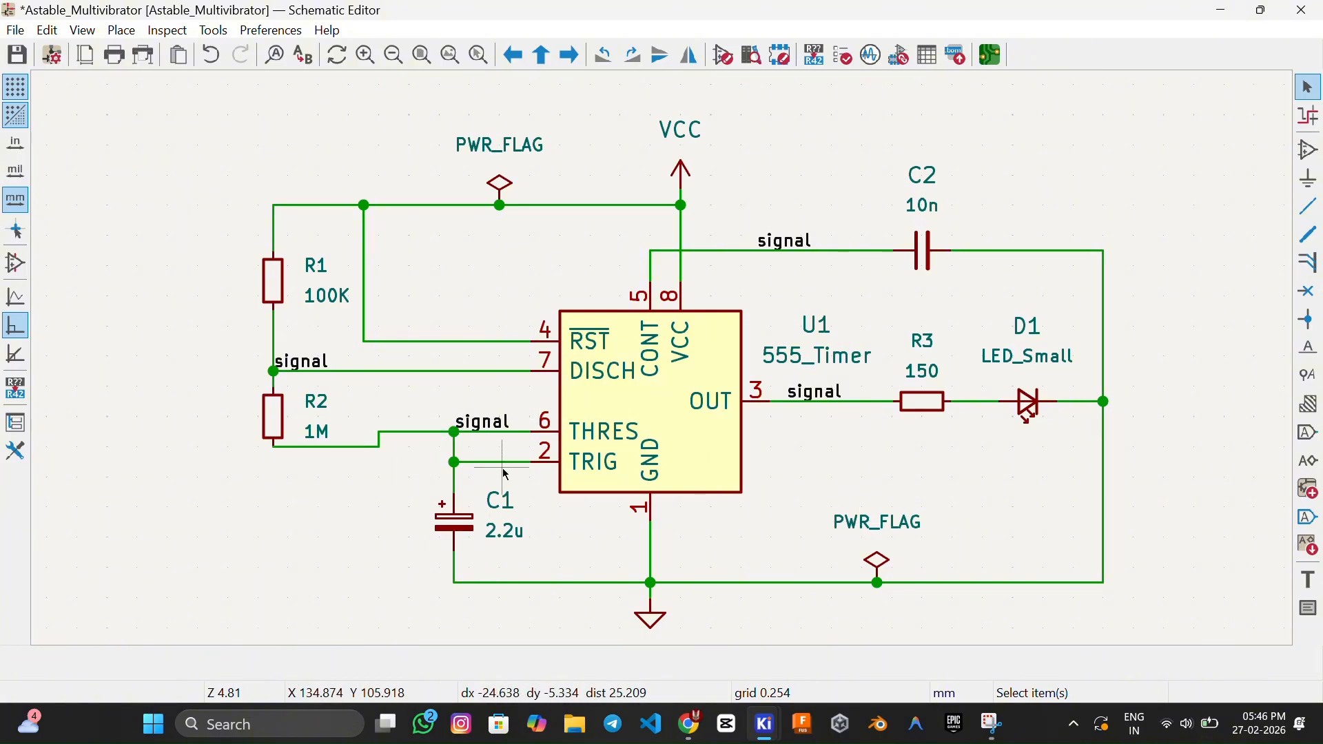
left_click(491, 472)
left_click(505, 584)
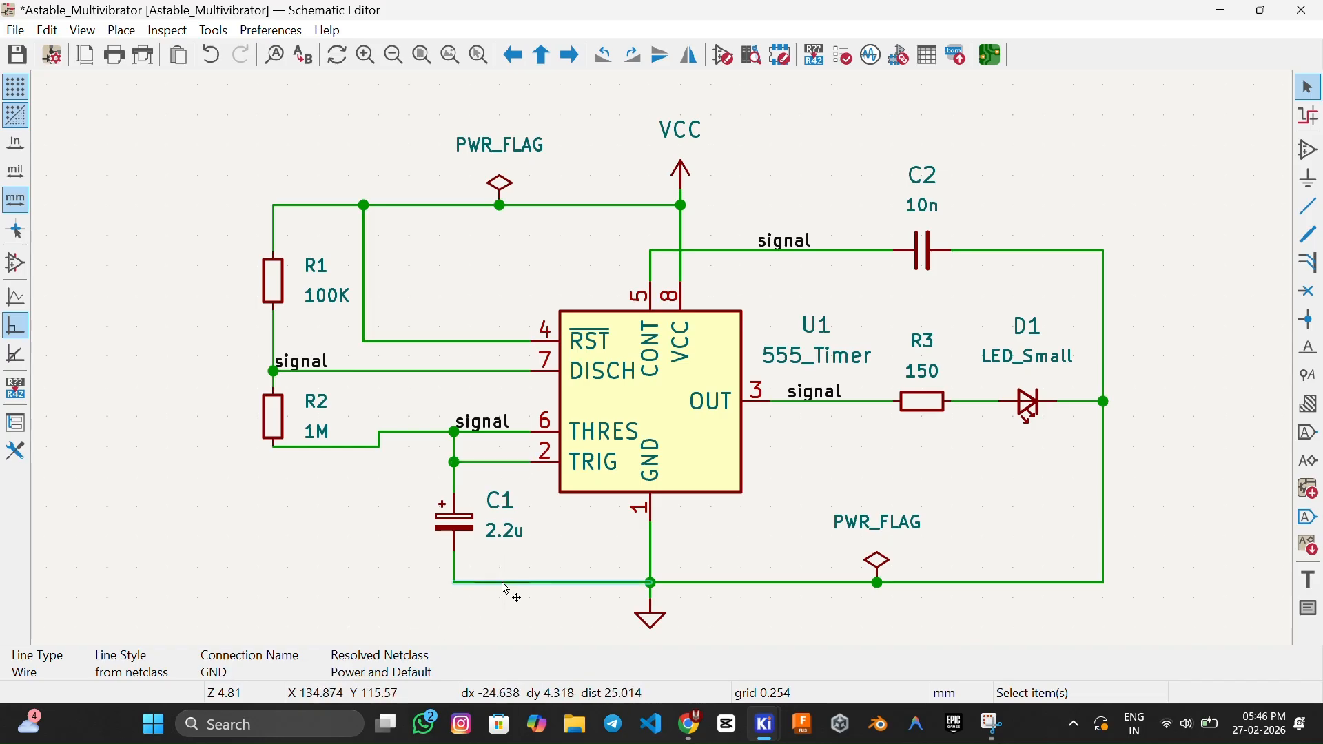
left_click(455, 561)
left_click(396, 432)
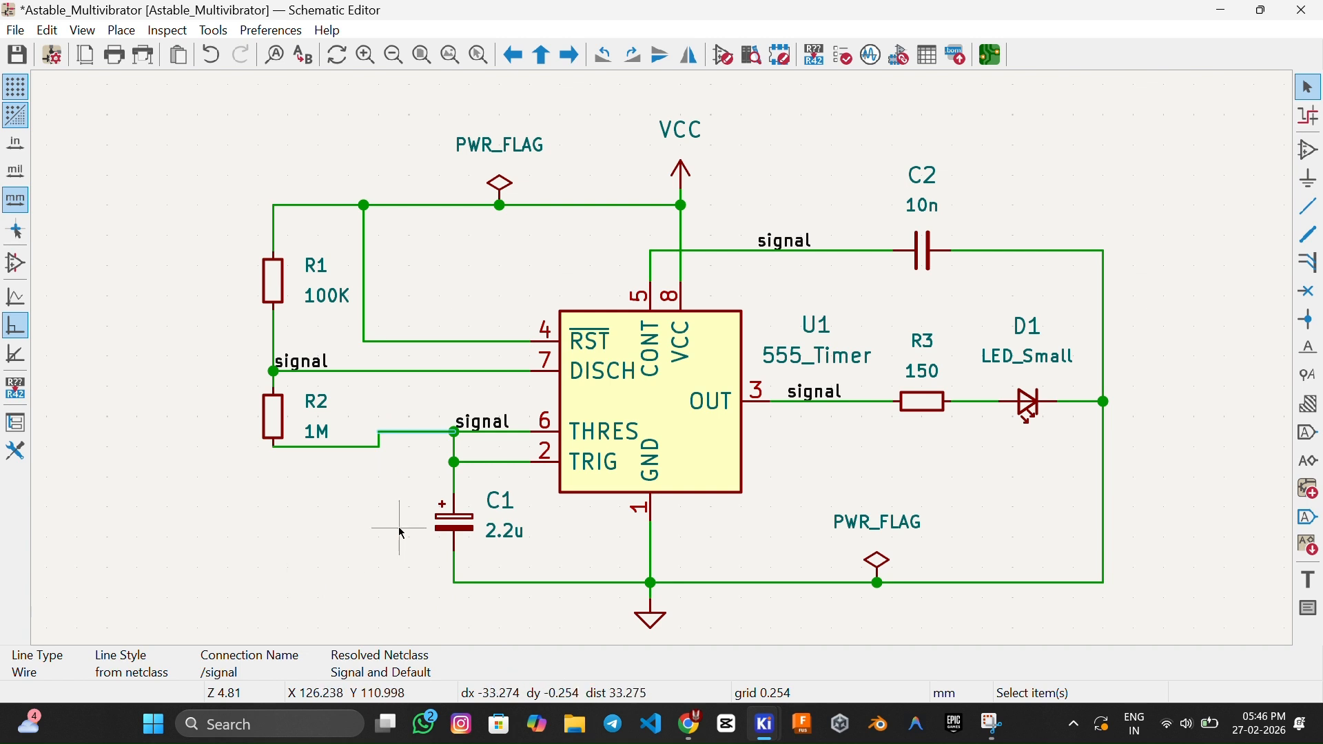
left_click(328, 527)
key("ctrl+s")
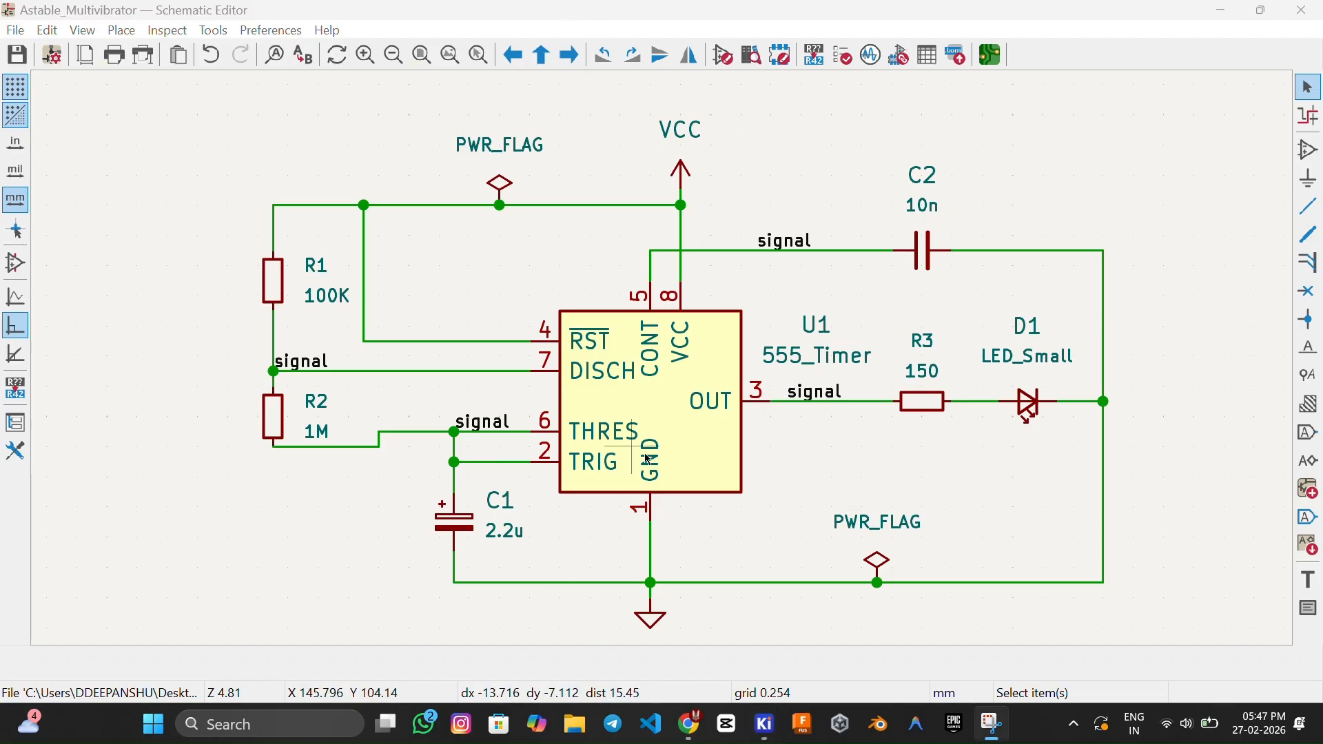
Open the schematic's net class settings and examine the two VCC entries in the netclass assignments.
left_click(52, 56)
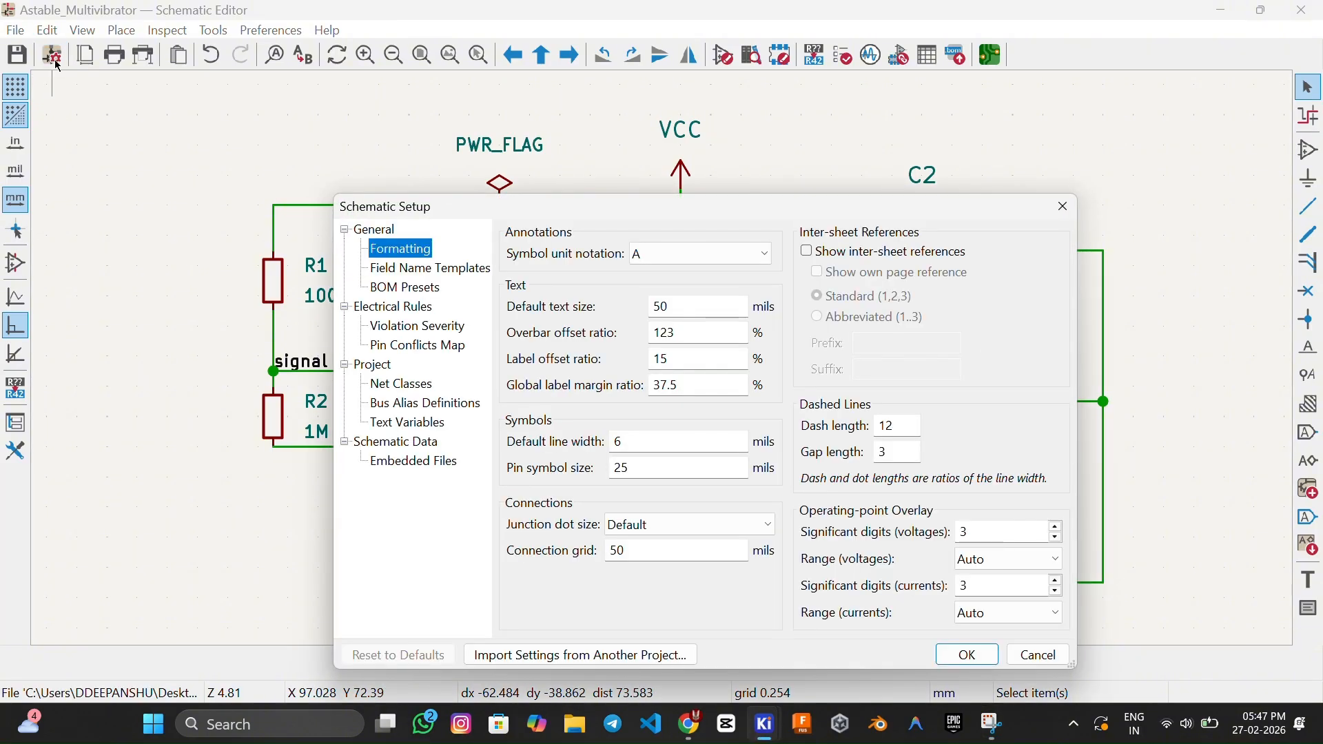
left_click(427, 387)
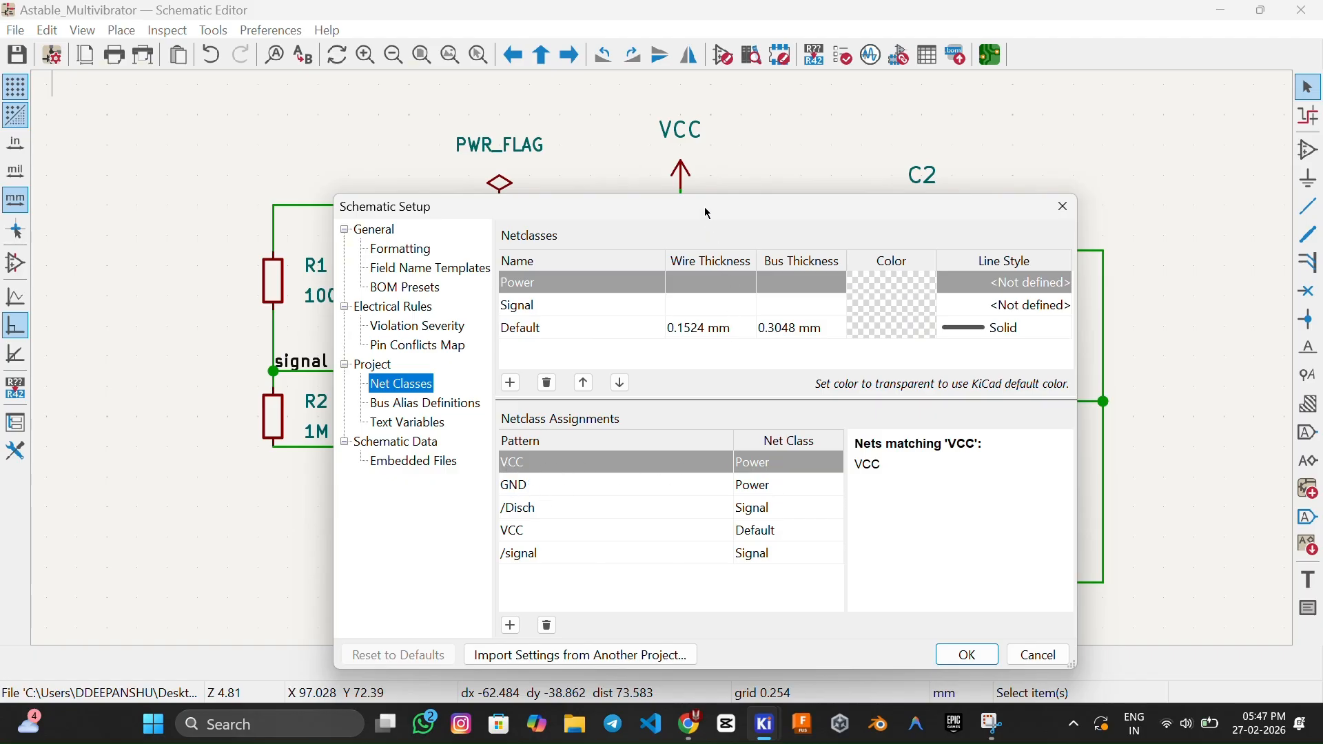
left_click_drag(709, 214, 676, 136)
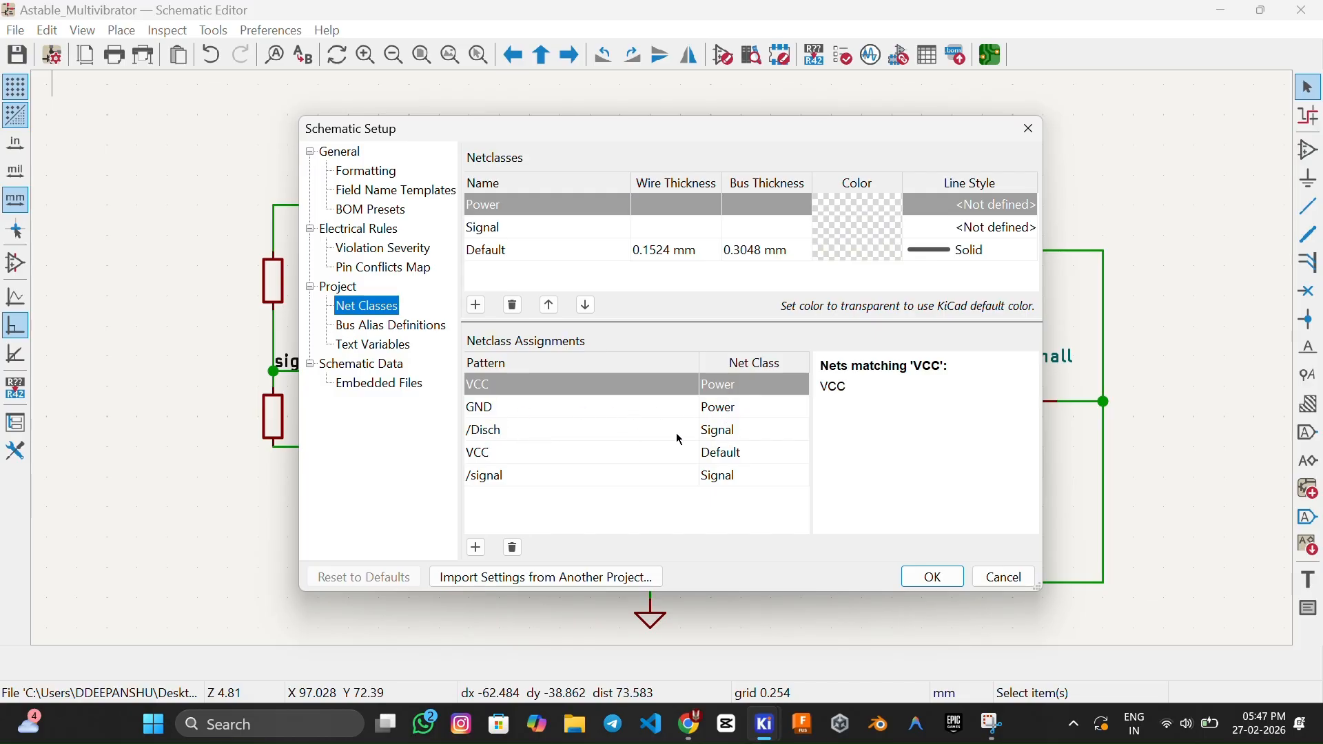
left_click(739, 460)
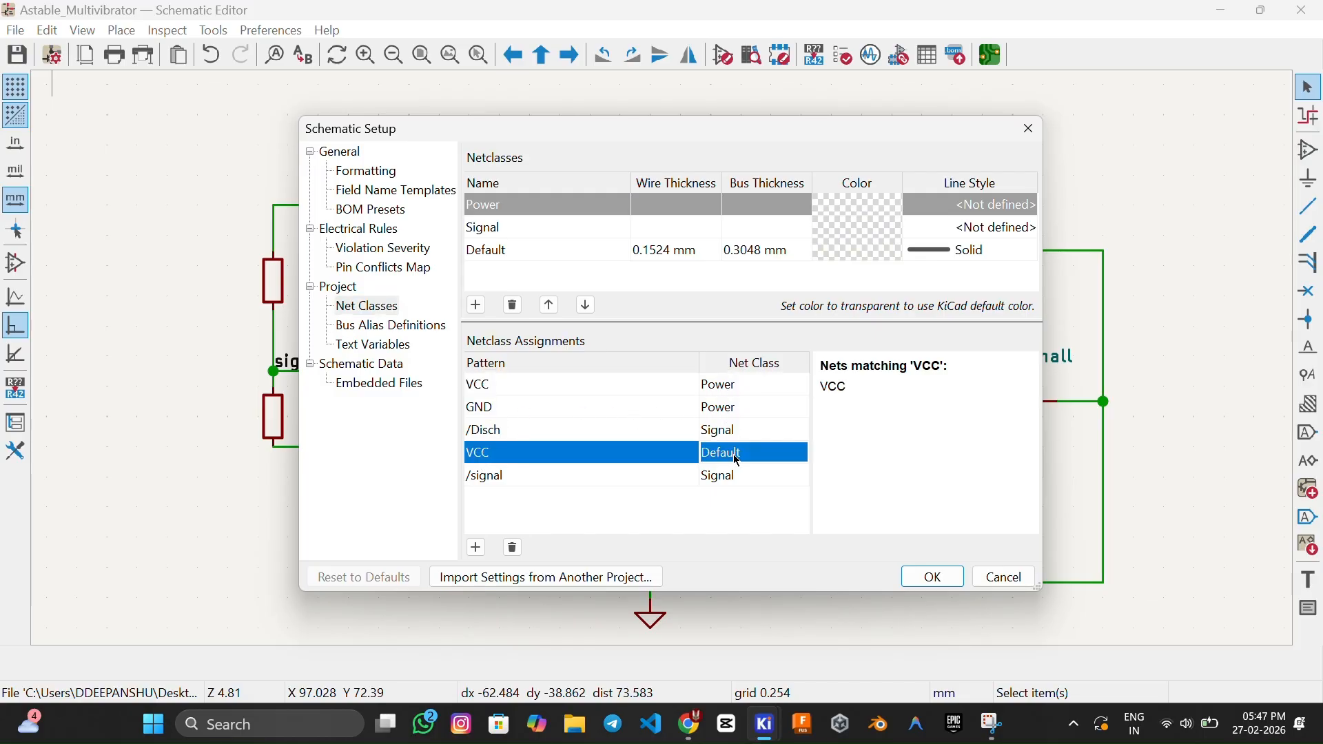
left_click(739, 460)
left_click(765, 459)
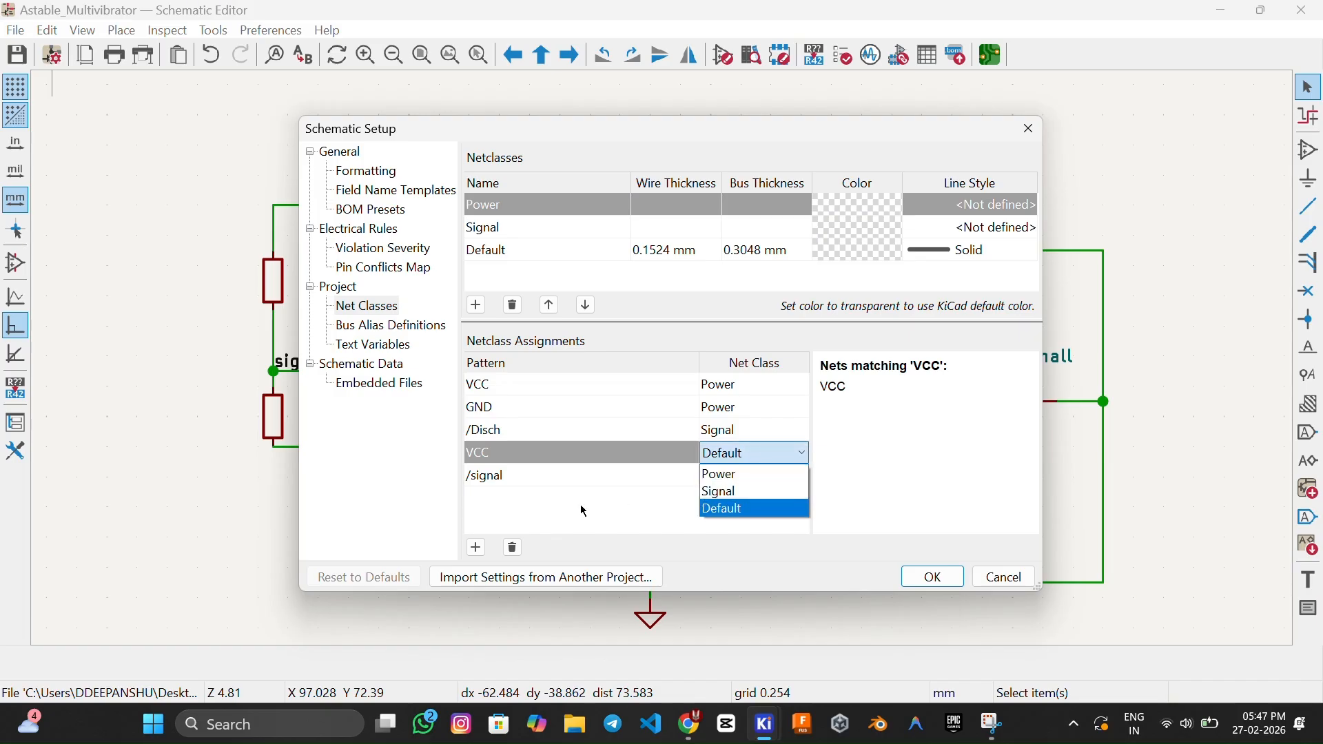
left_click(453, 472)
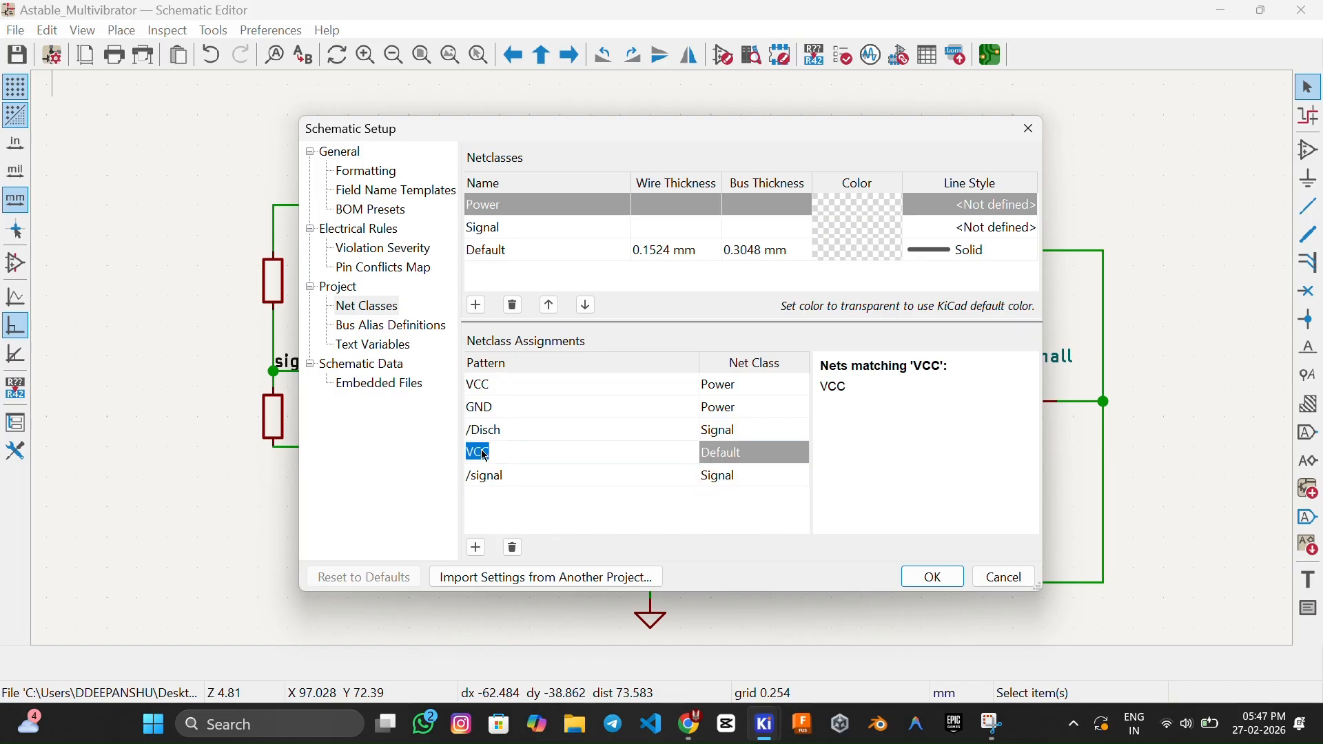
left_click(504, 384)
left_click(504, 384)
left_click(527, 453)
left_click(528, 454)
left_click(543, 460)
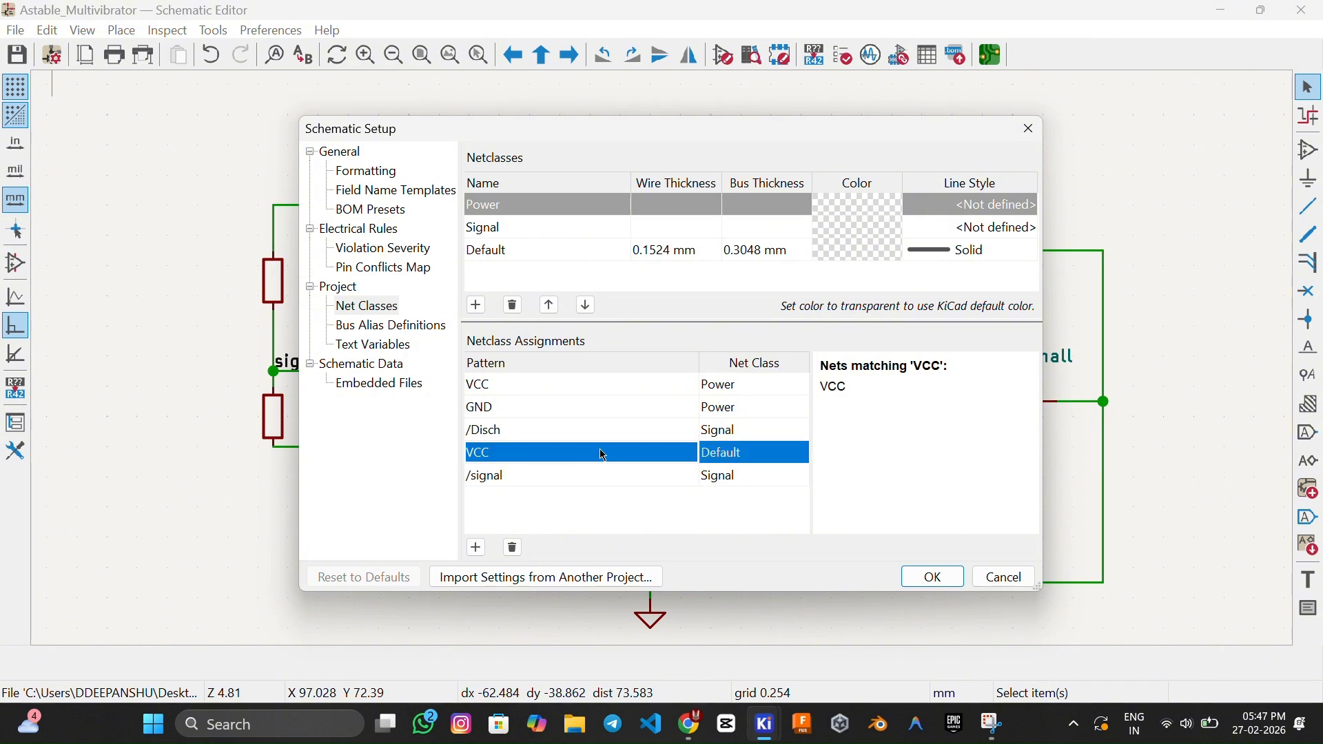
Delete the /Disch assignment and the duplicate VCC assignment to the Default net class.
left_click(495, 438)
left_click(513, 548)
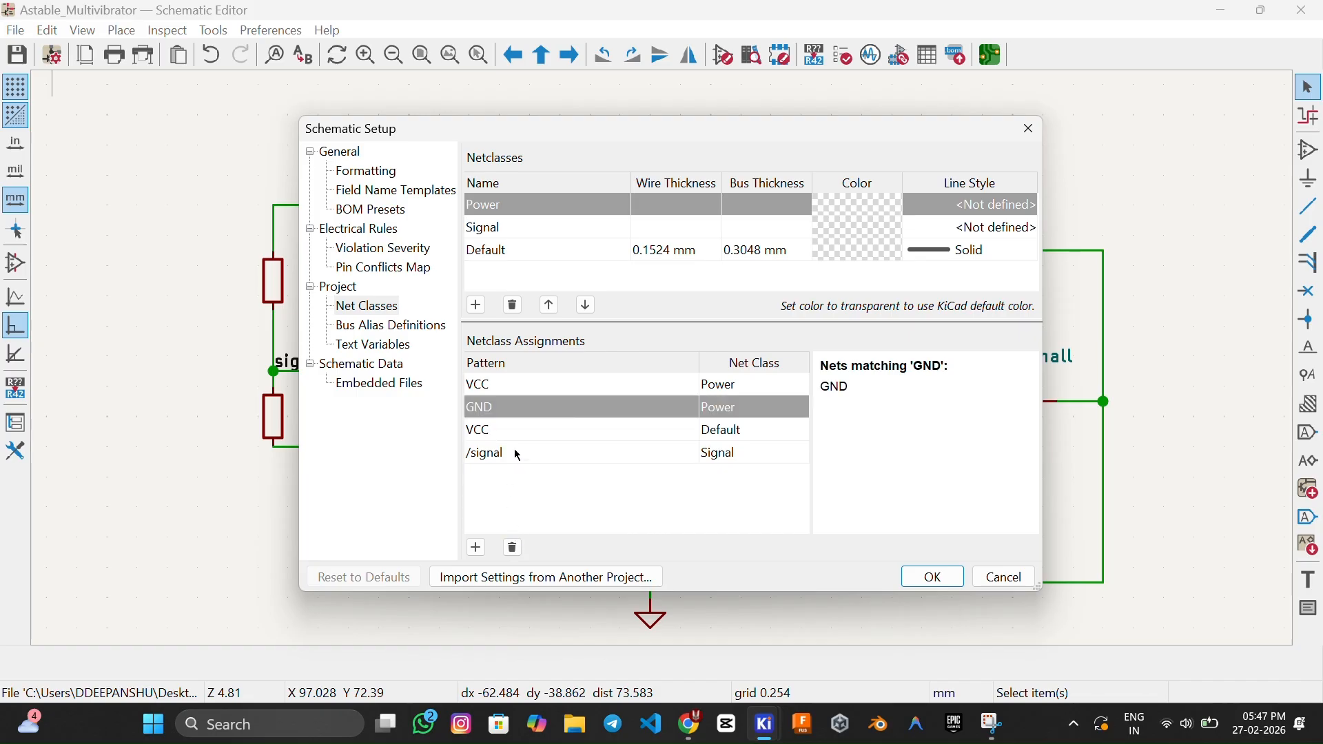
left_click(502, 430)
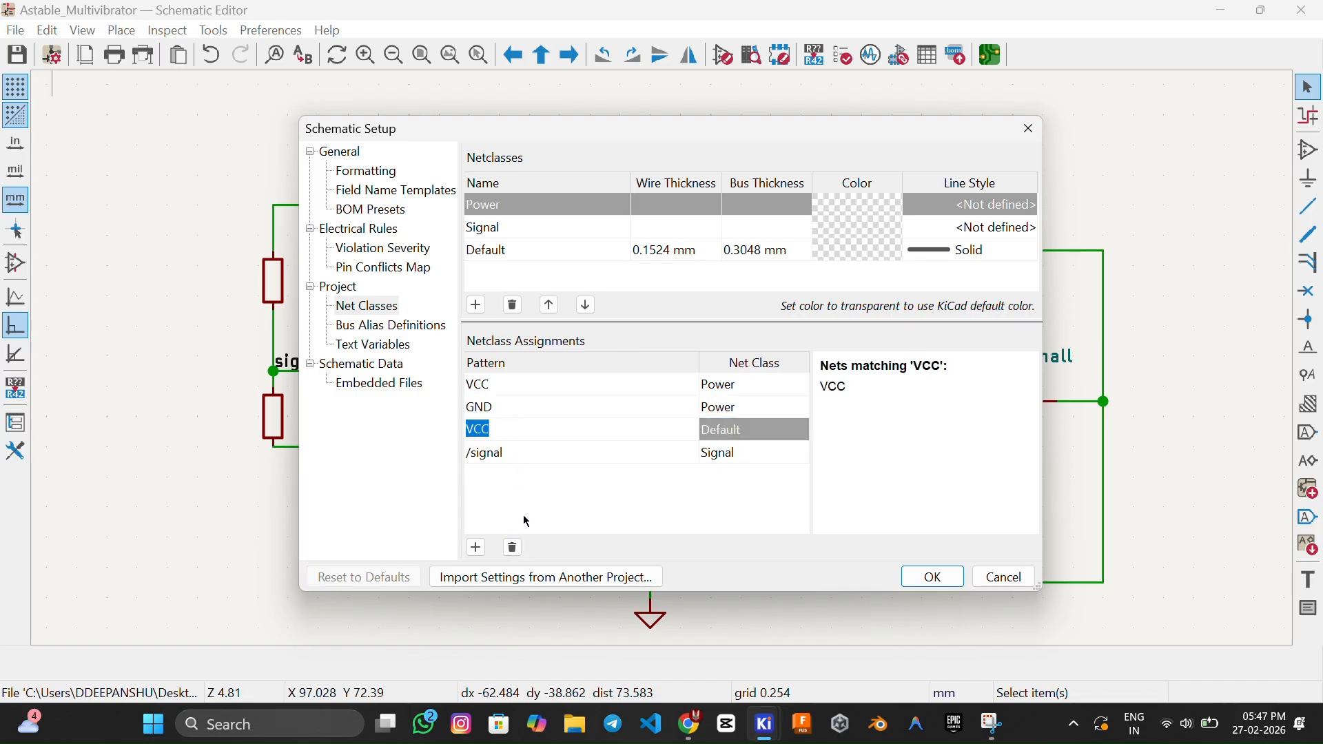
left_click(515, 550)
Review the net classes assigned to VCC, GND and /signal, and apply the net class settings.
left_click(493, 387)
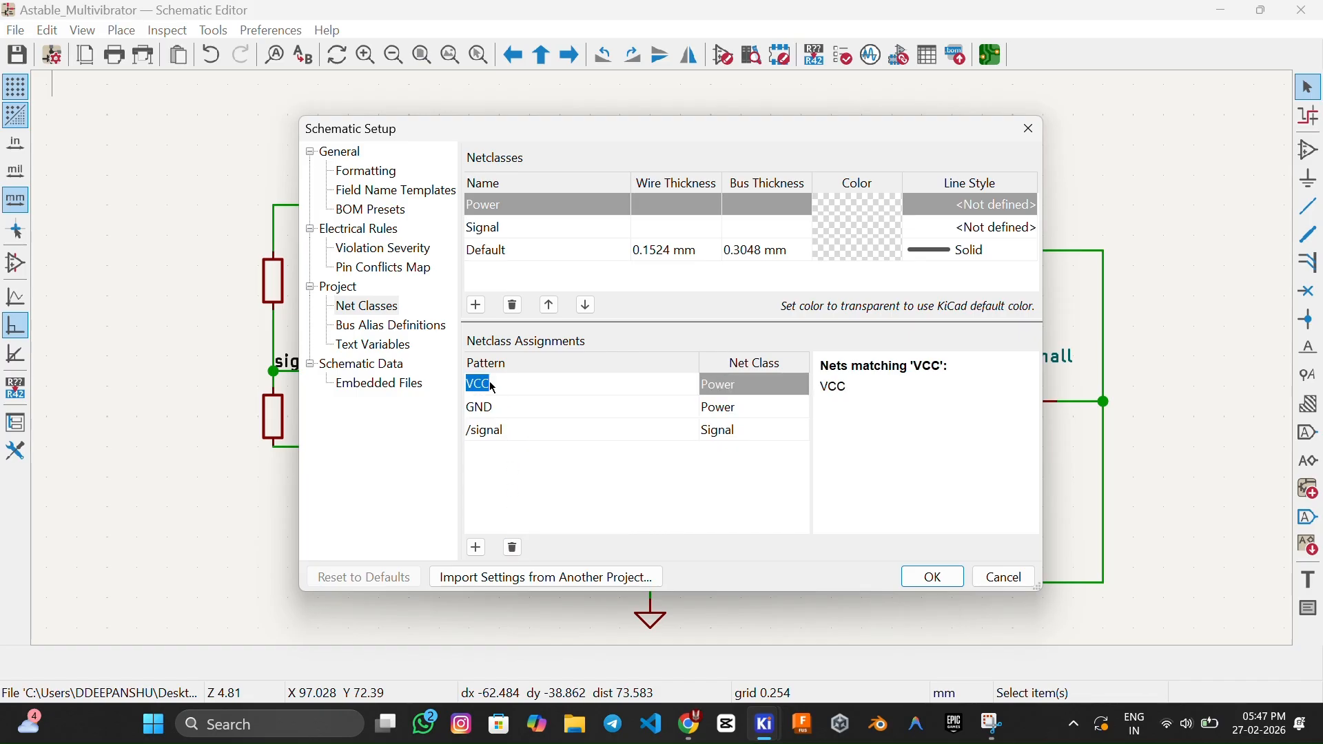
left_click(717, 389)
left_click(729, 408)
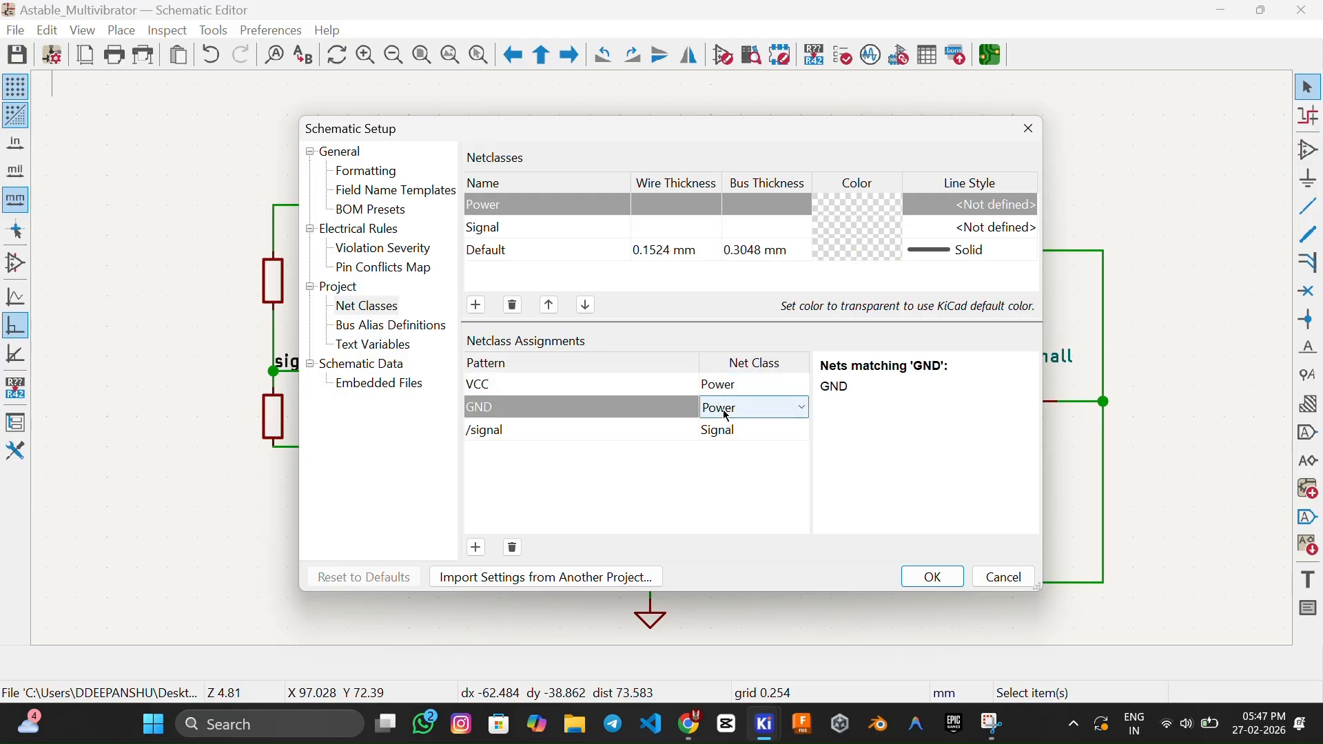
left_click(736, 413)
left_click(736, 412)
left_click(756, 430)
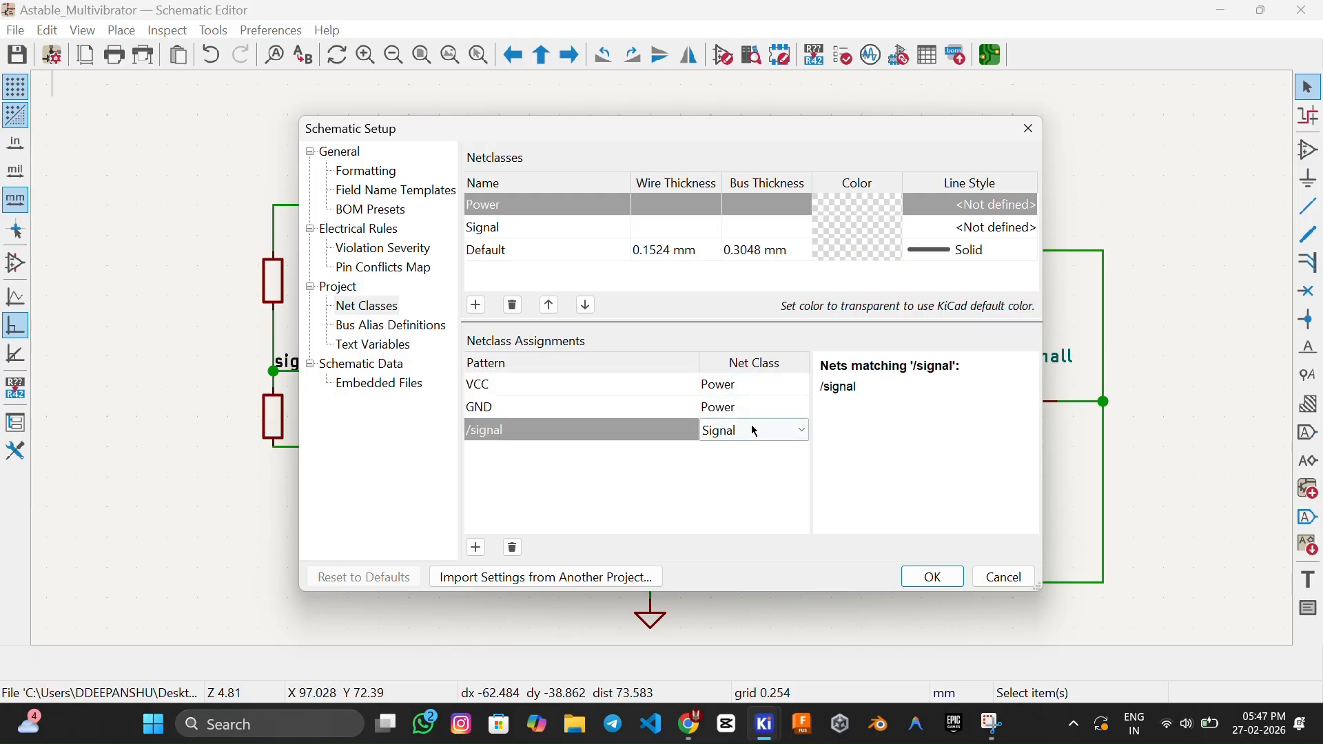
left_click(754, 431)
left_click(753, 432)
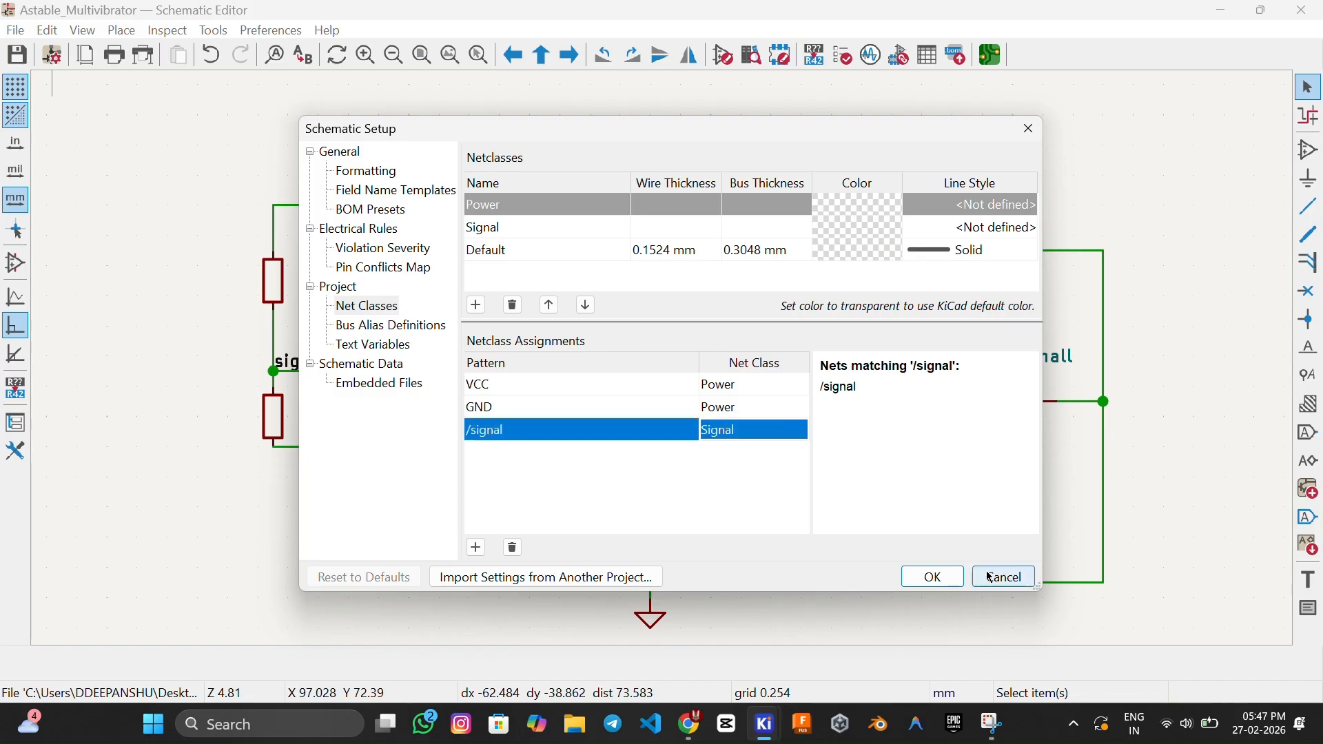
left_click(676, 393)
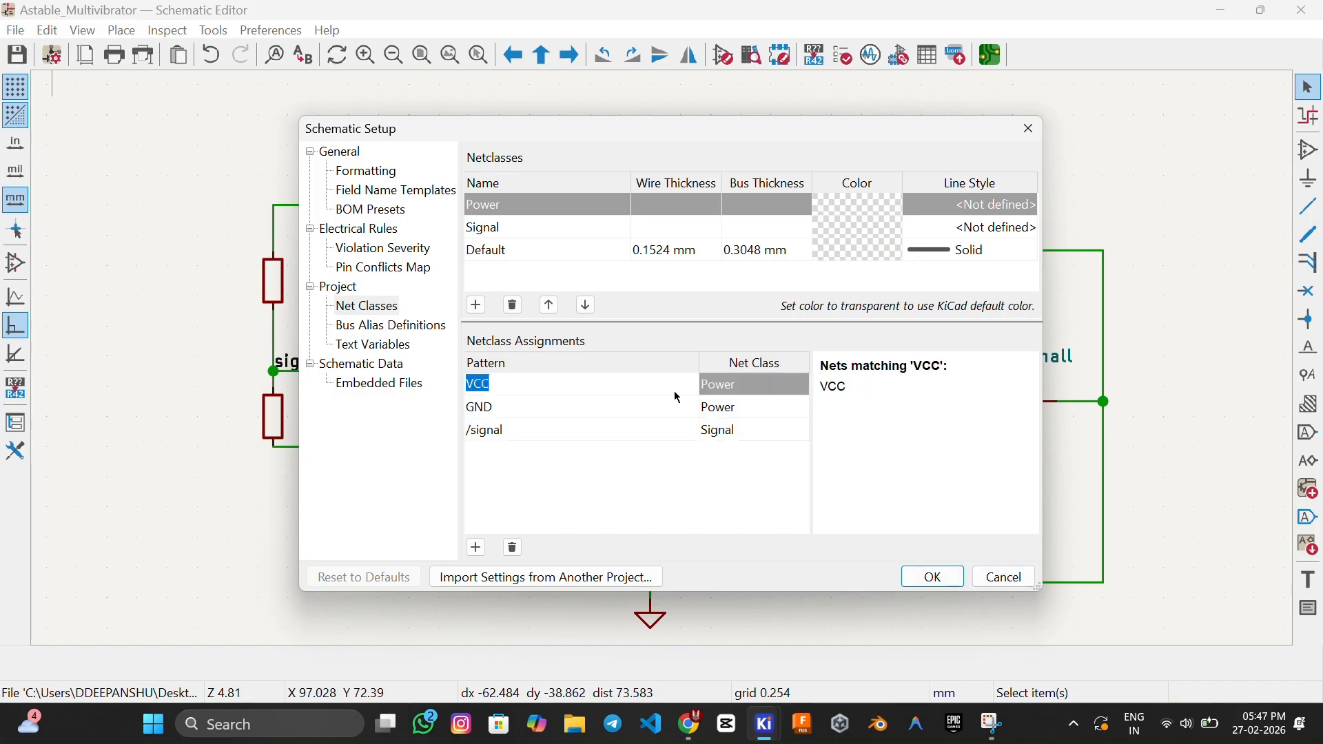
left_click(738, 473)
left_click(927, 576)
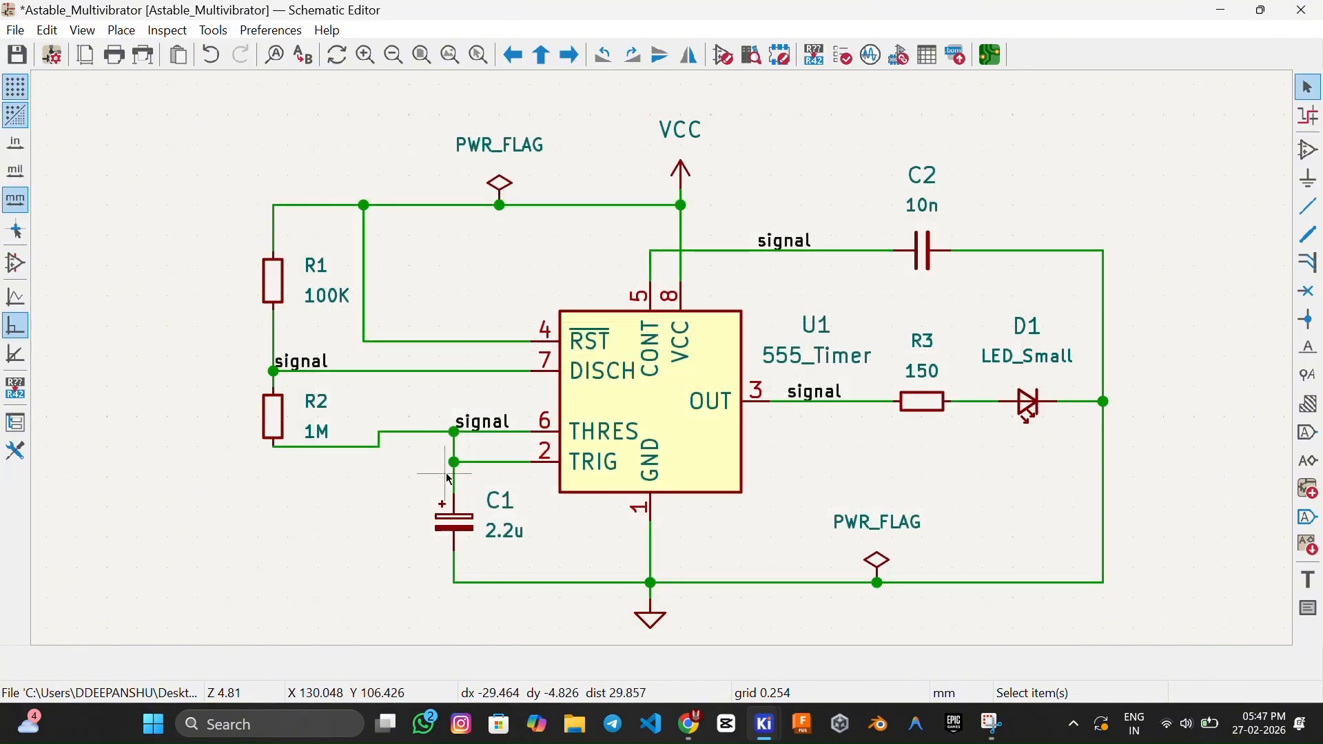
Check the connection name and resolved net class of the wires from R2 to THRES, to DISCH and to RST.
left_click(408, 434)
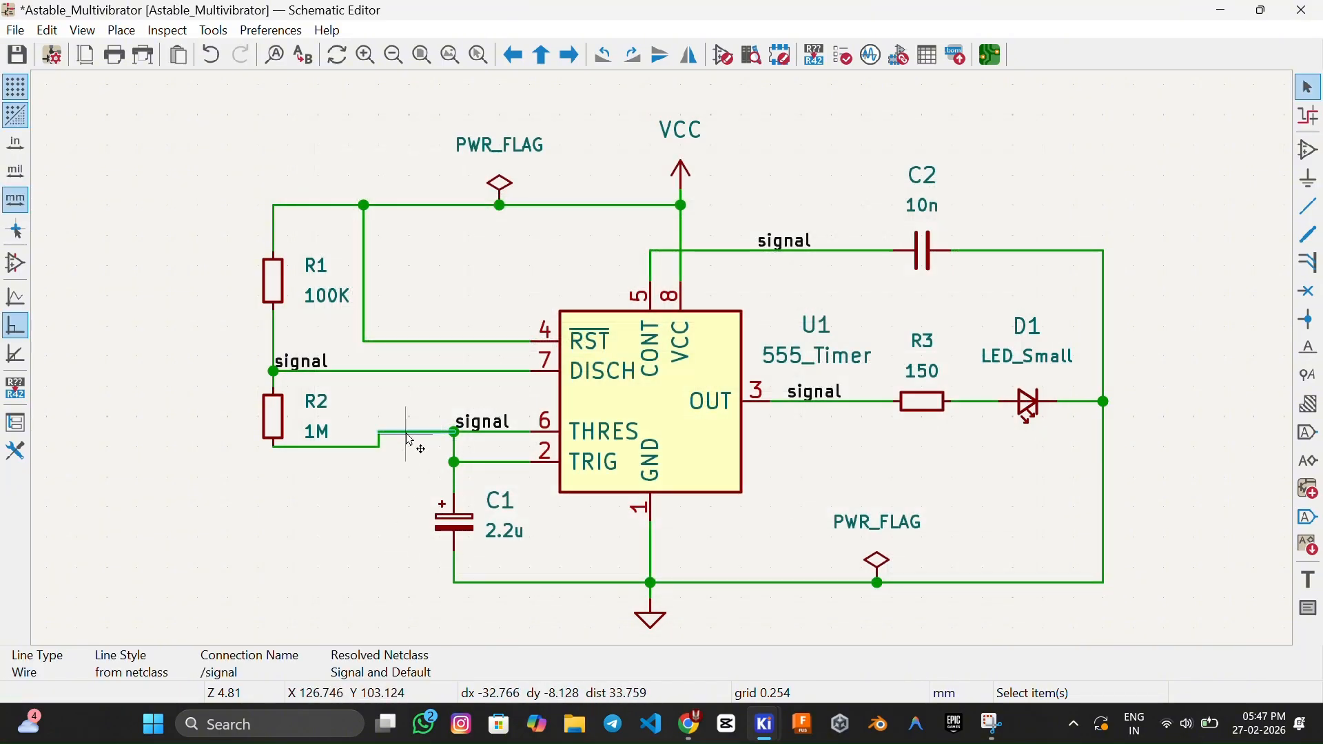
left_click(348, 447)
left_click(351, 360)
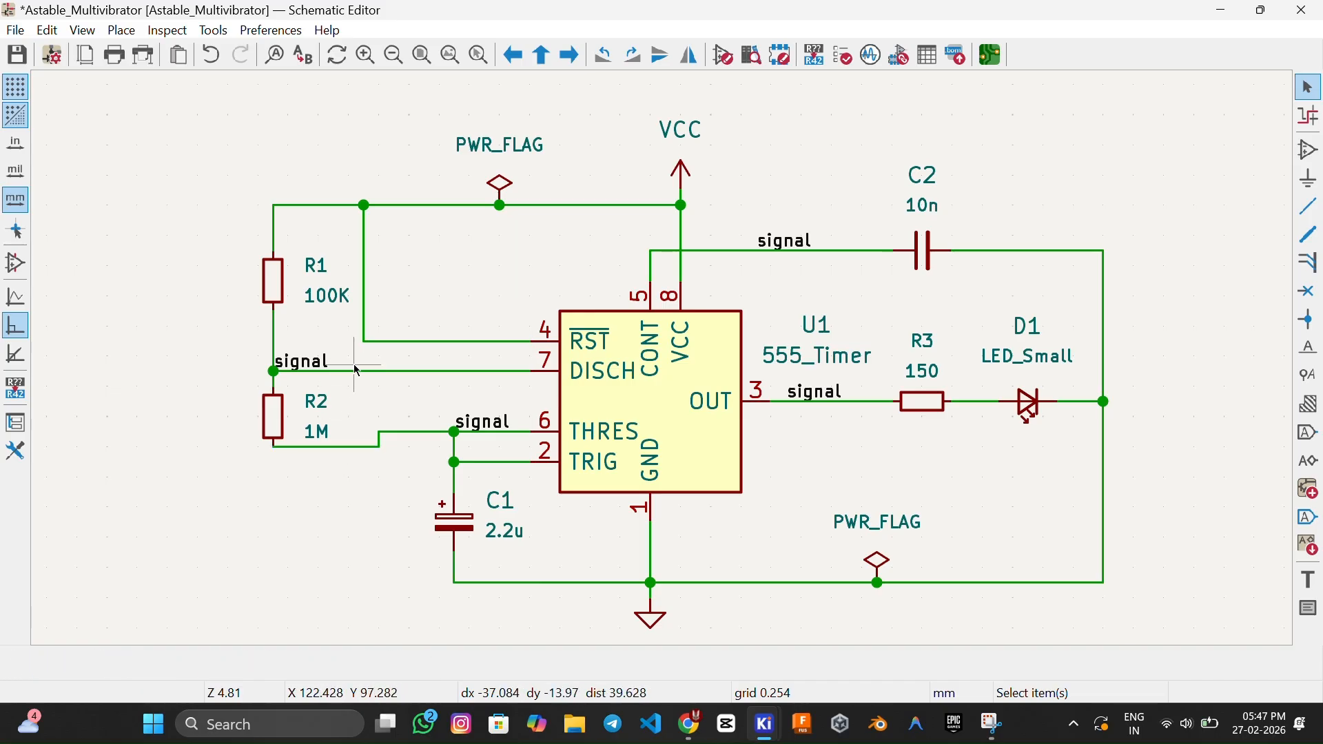
left_click(354, 371)
left_click(364, 323)
left_click(419, 330)
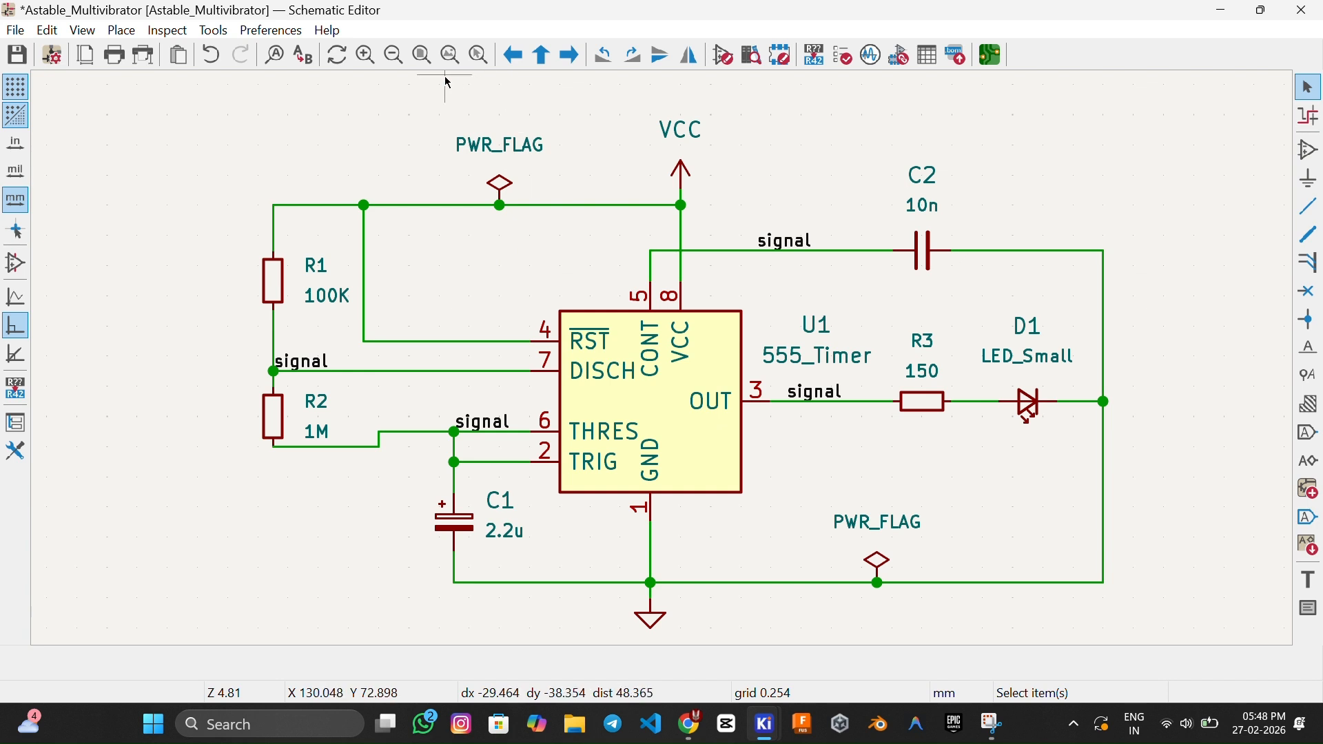
left_click(450, 55)
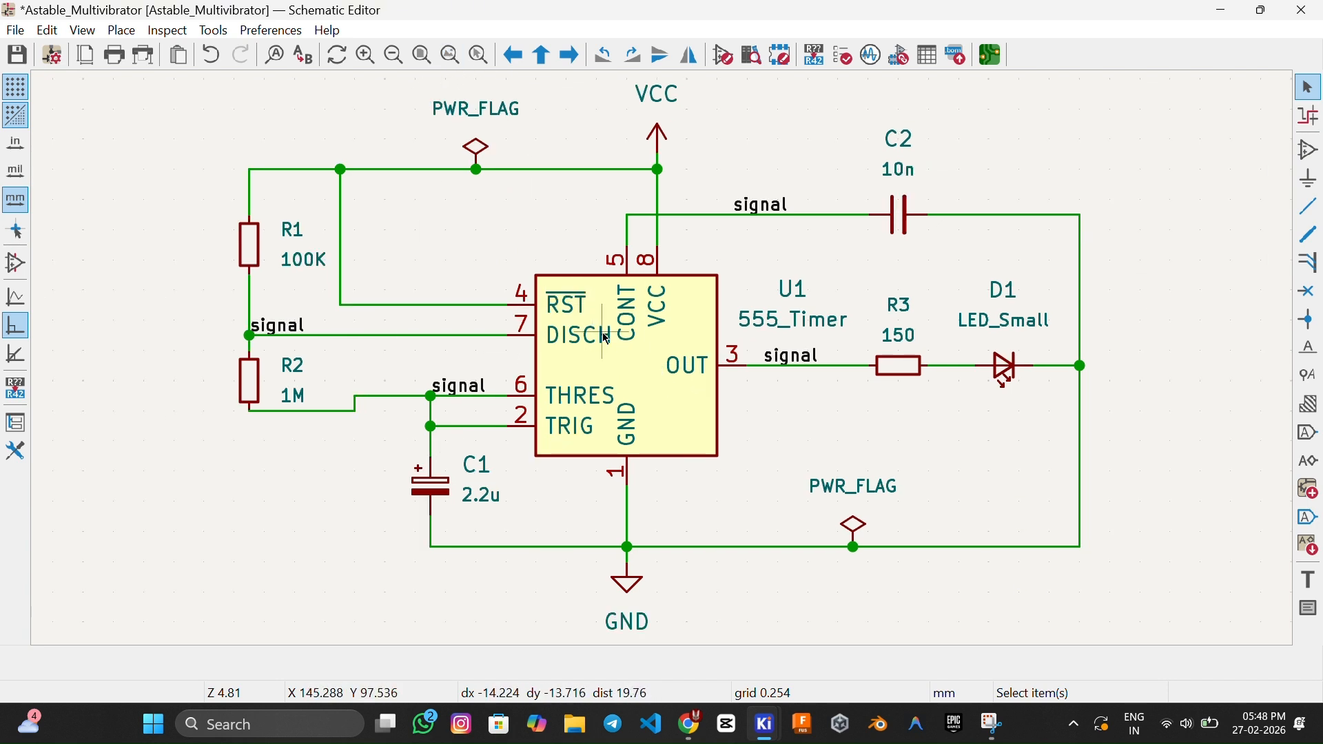
Reopen the schematic's net class settings and delete the VCC, GND and /signal netclass assignments.
left_click(50, 55)
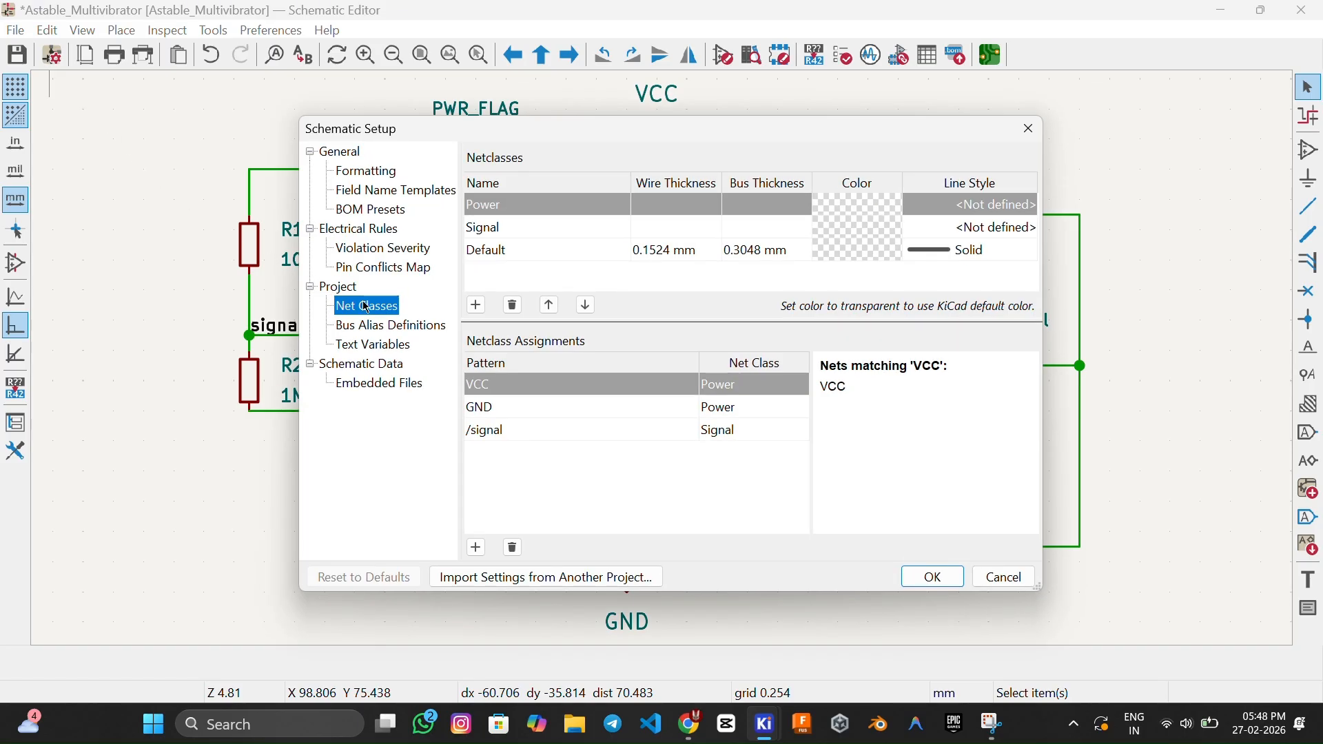
left_click(345, 153)
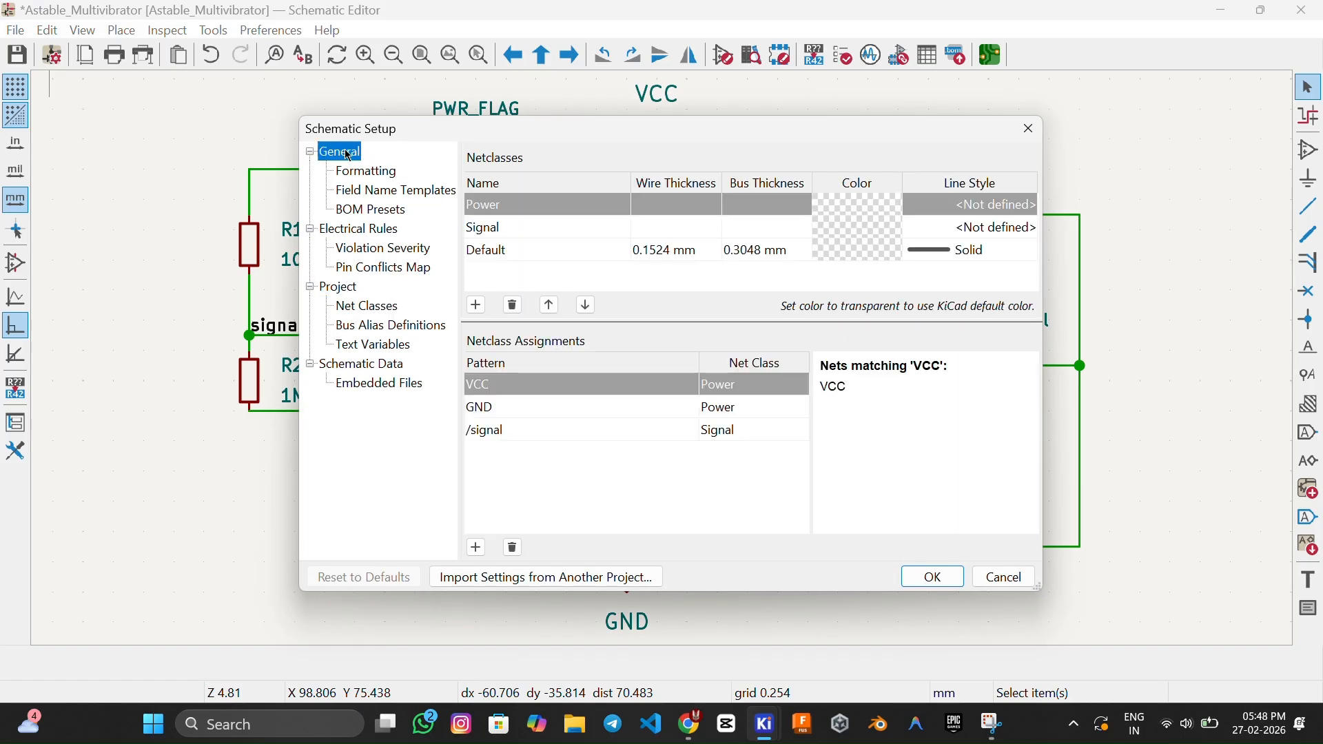
left_click(359, 172)
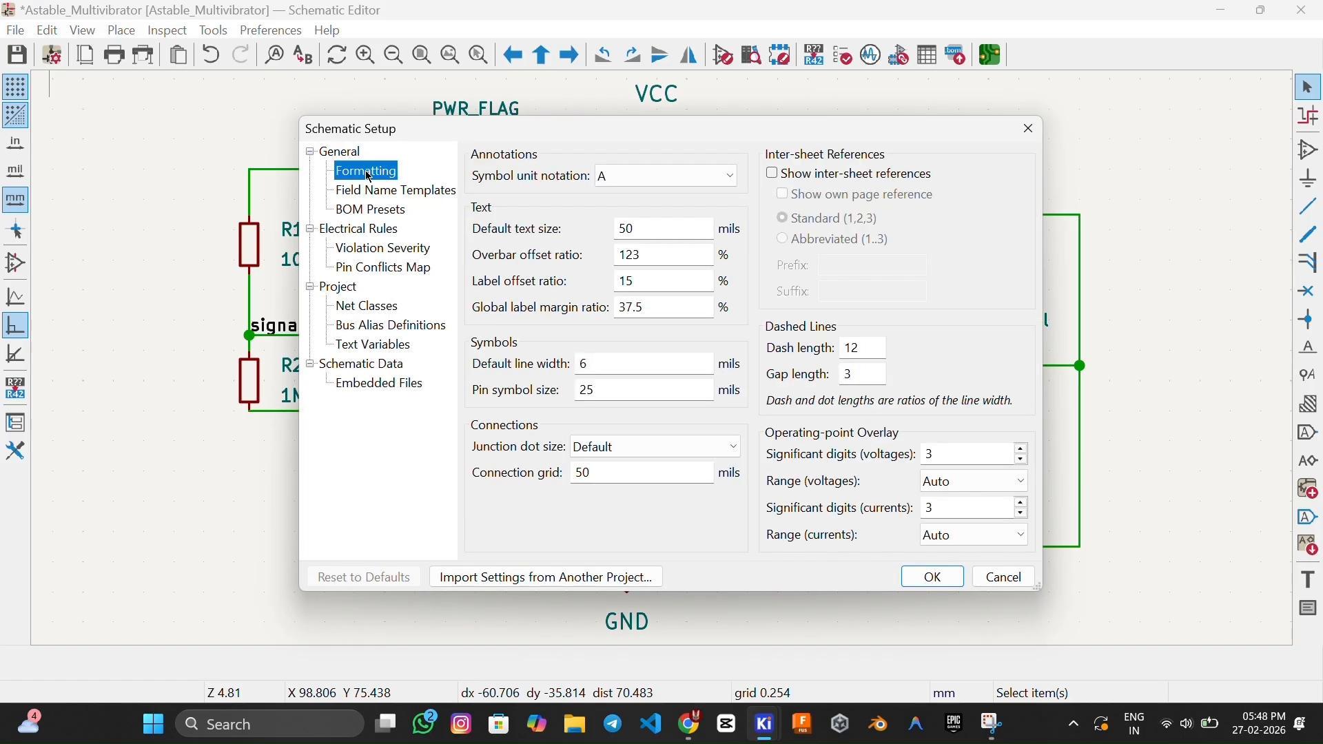
left_click(358, 309)
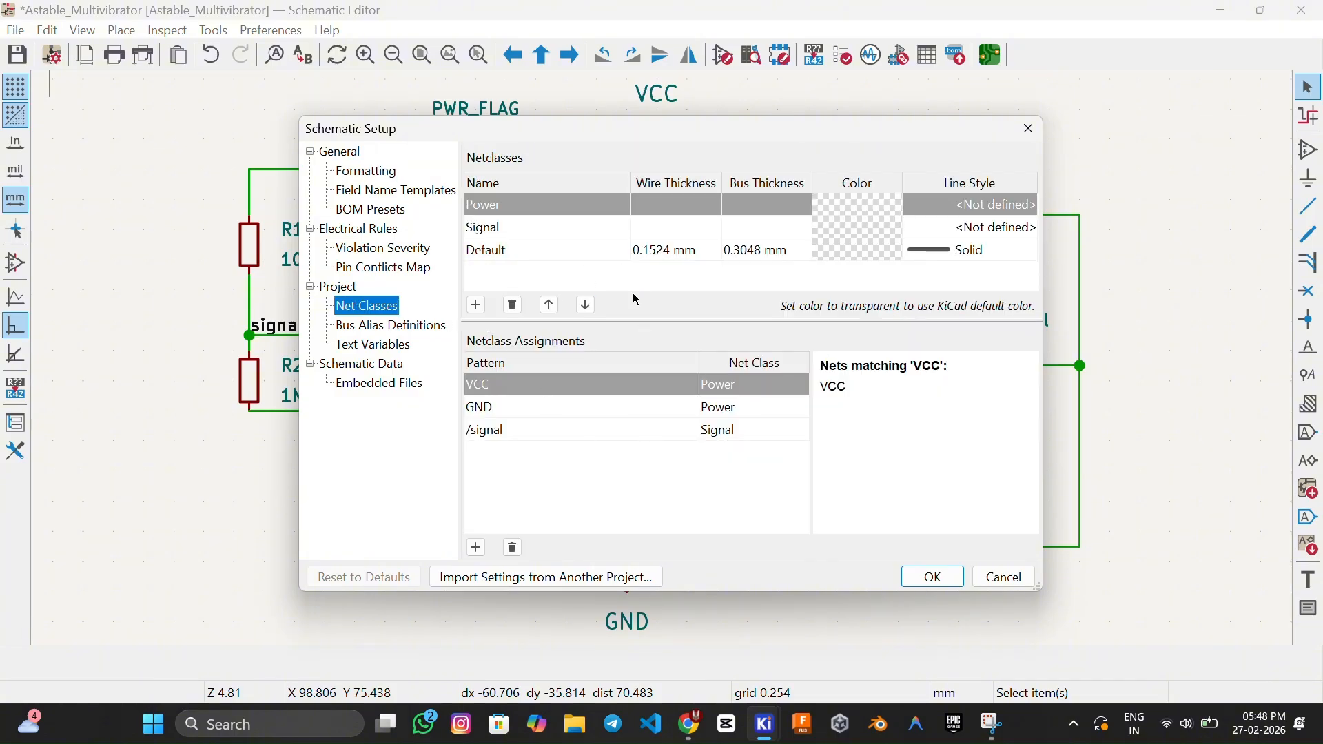
left_click(656, 431)
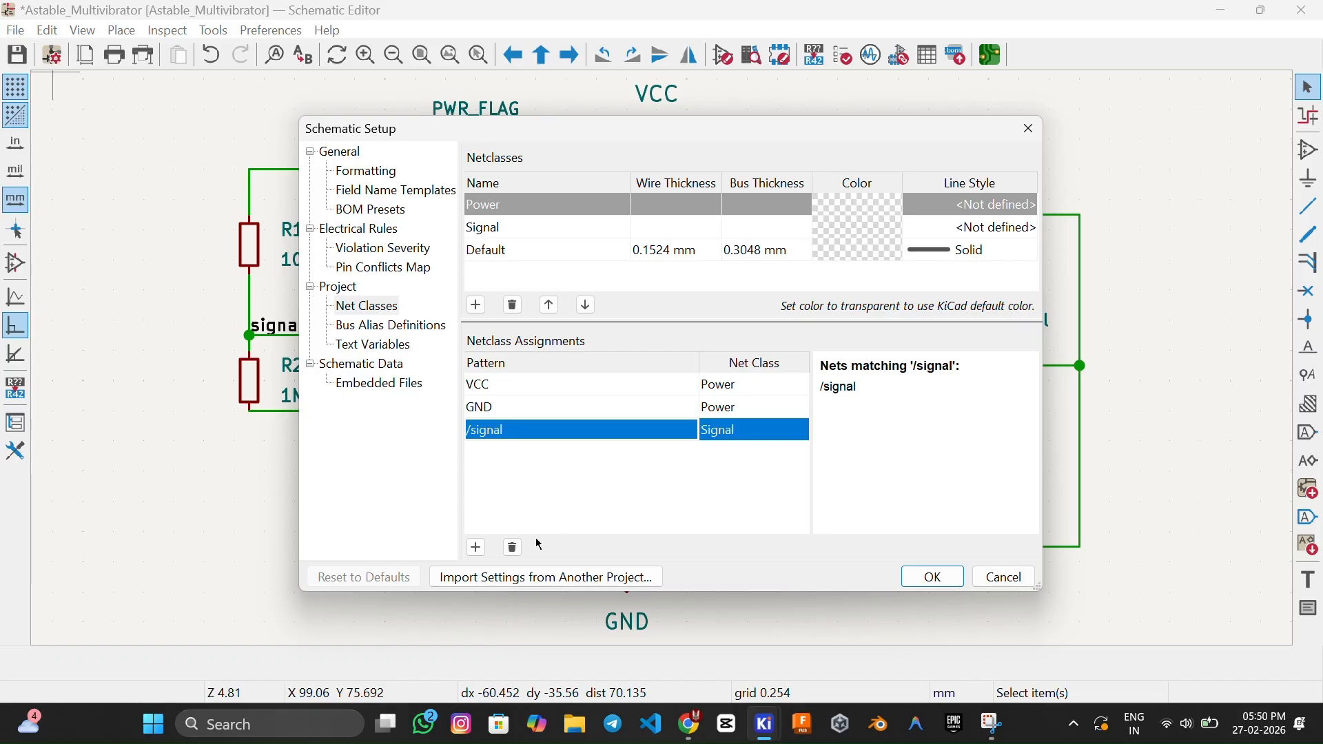
left_click(514, 548)
left_click(516, 548)
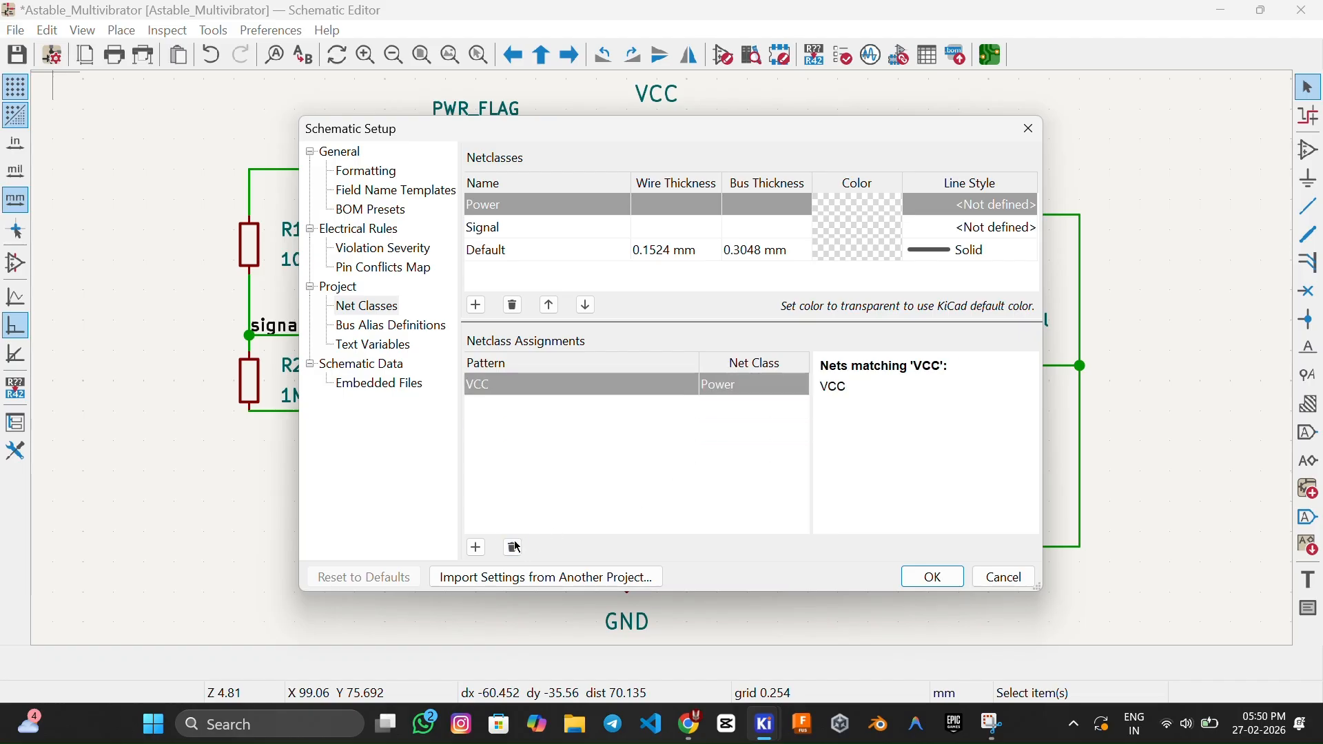
left_click(516, 548)
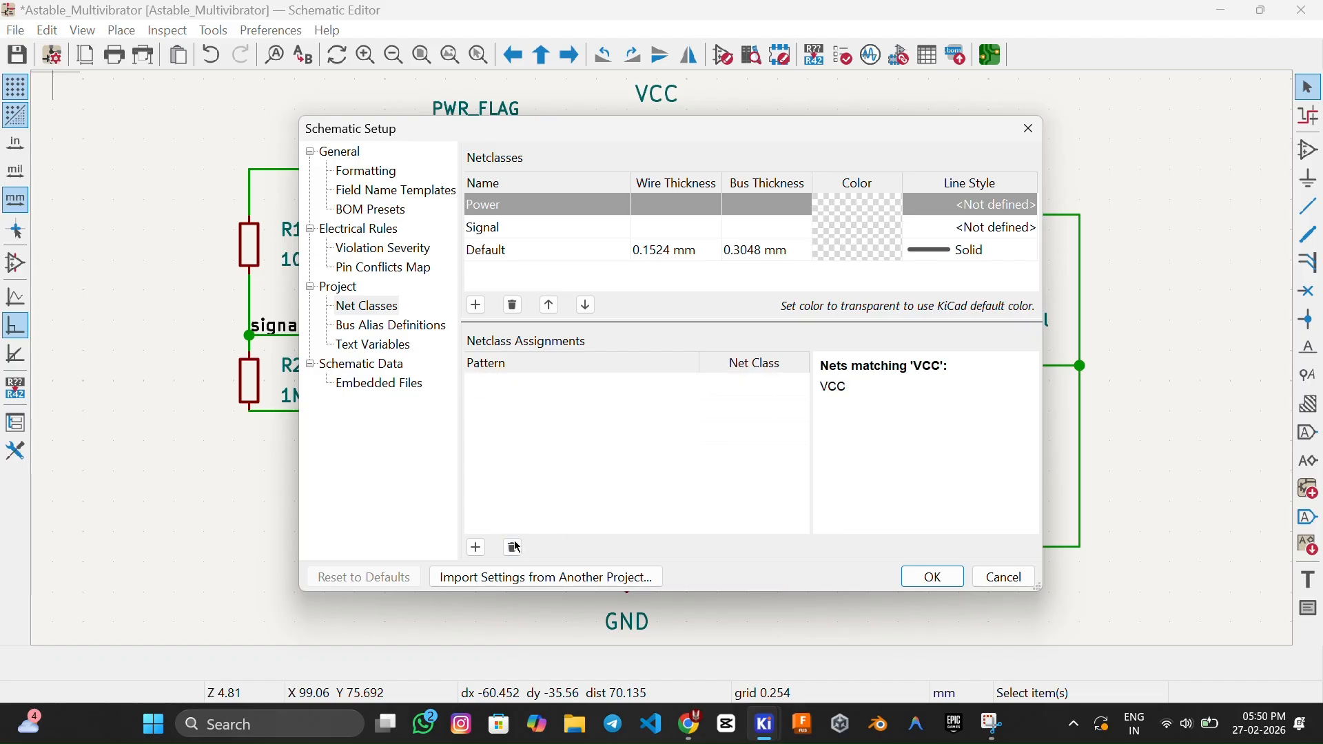
Add a netclass assignment with the pattern VCC and set its net class to Power.
left_click(477, 548)
type("VCC")
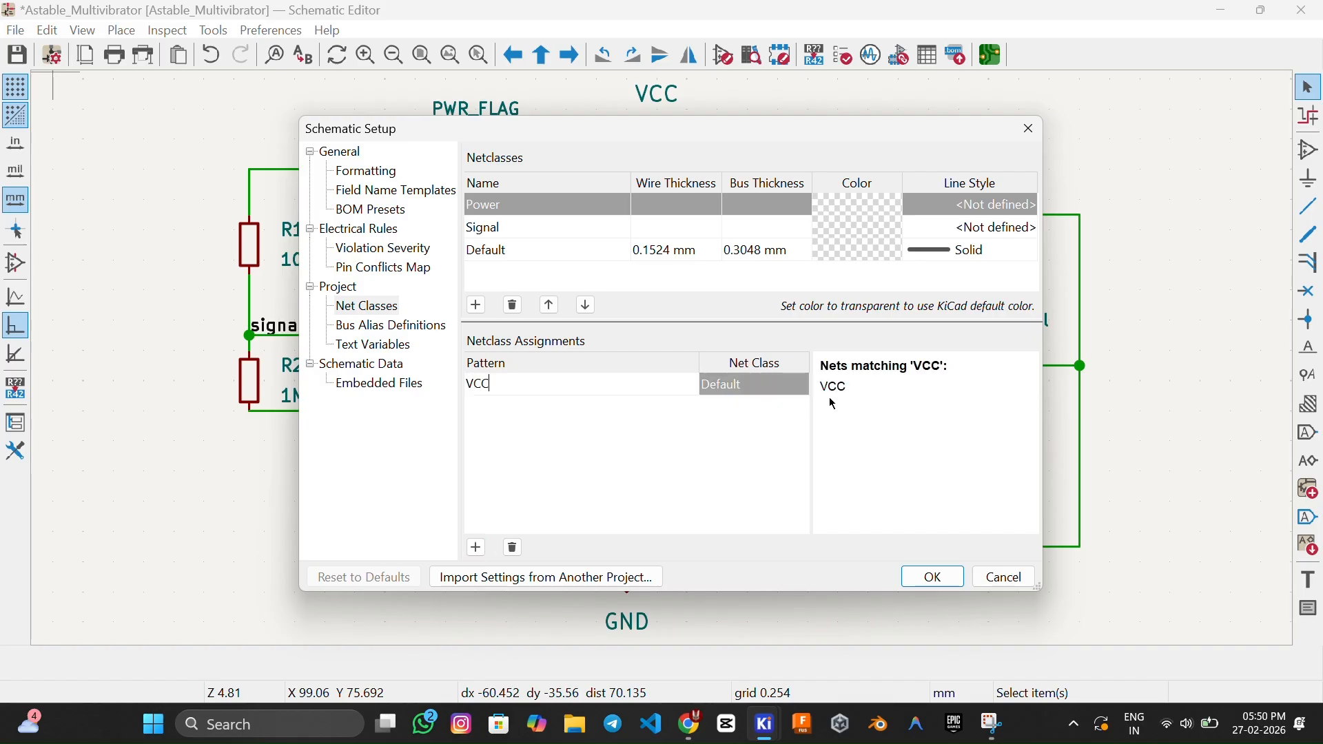
key("Return")
left_click(771, 395)
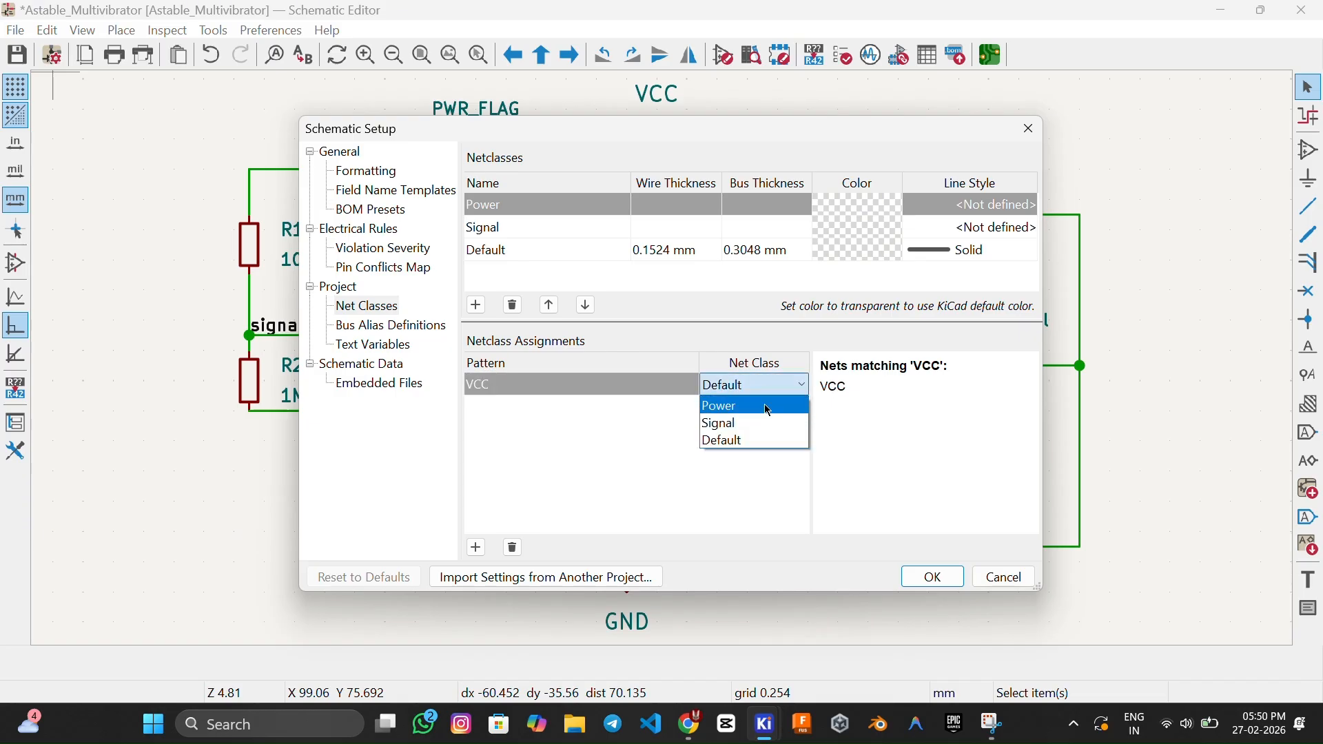
left_click(763, 409)
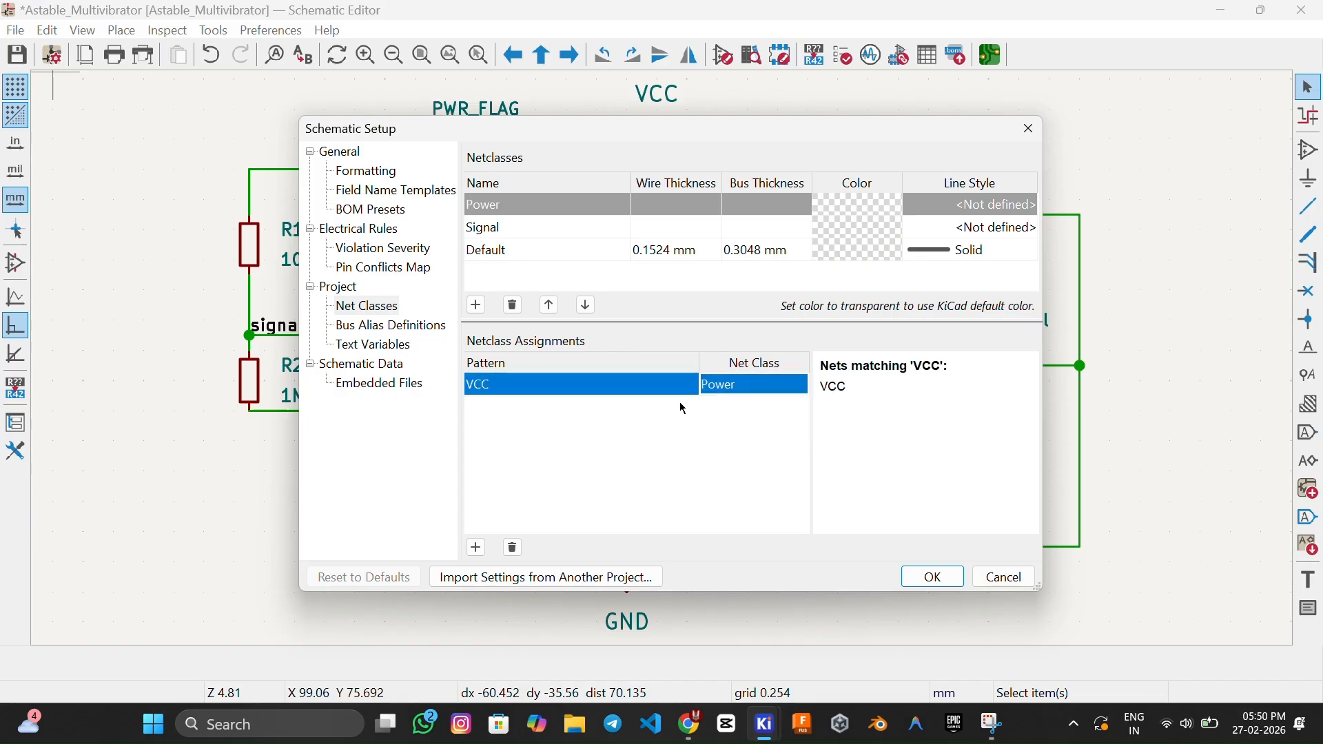
Add a netclass assignment with the pattern GND and set its net class to Power.
left_click(476, 549)
type("G")
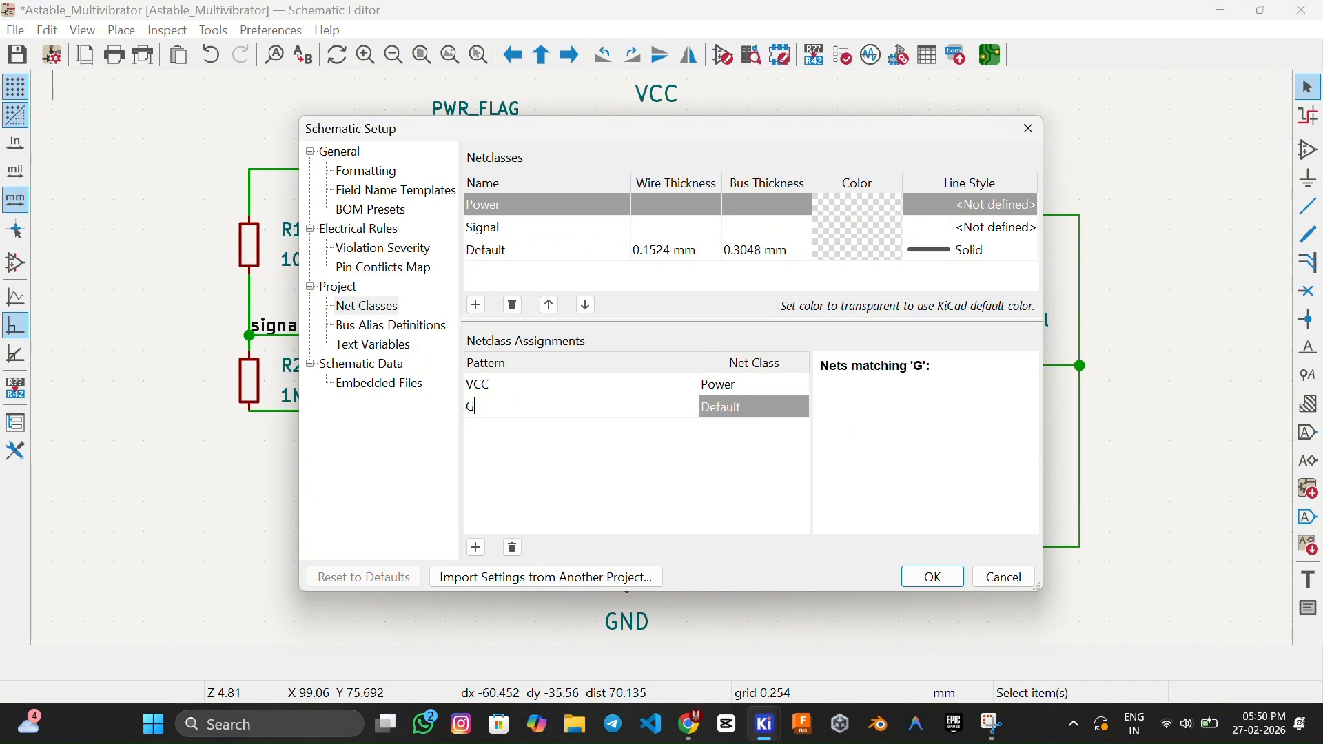
type("ND")
left_click(747, 412)
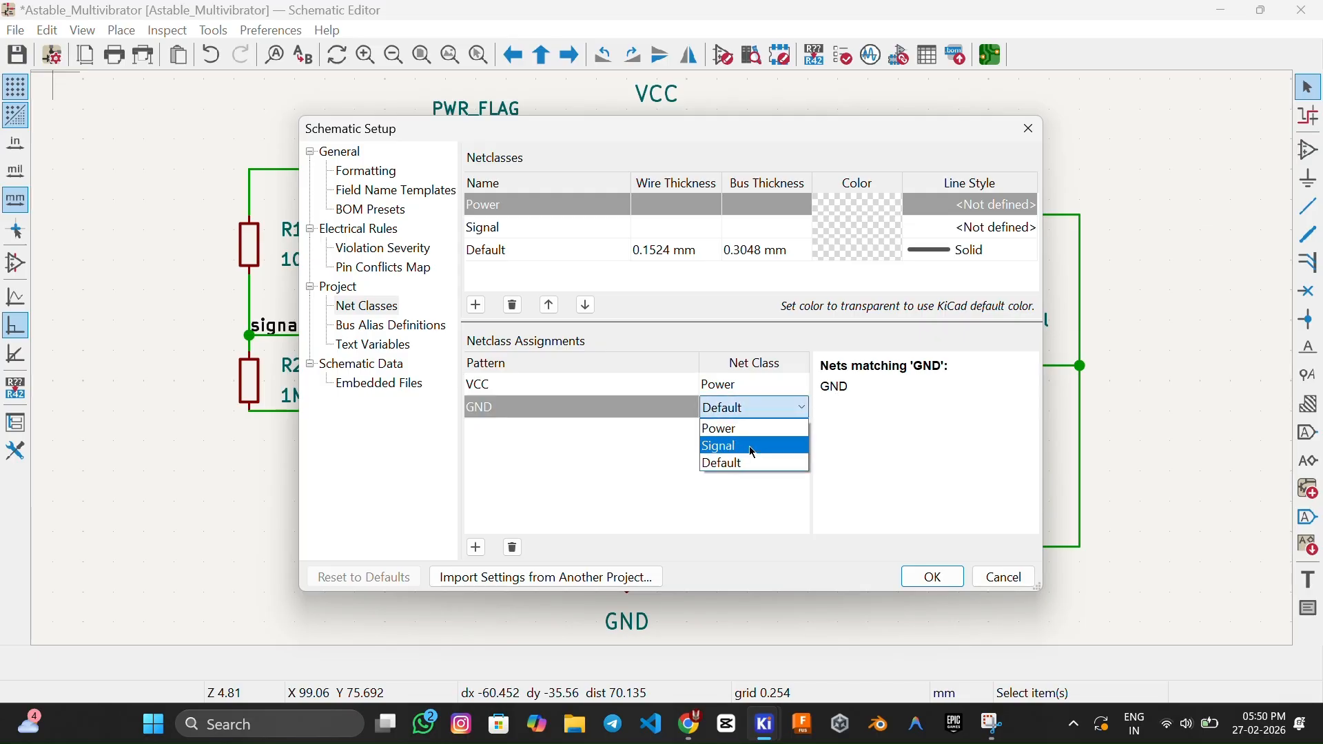
left_click(750, 429)
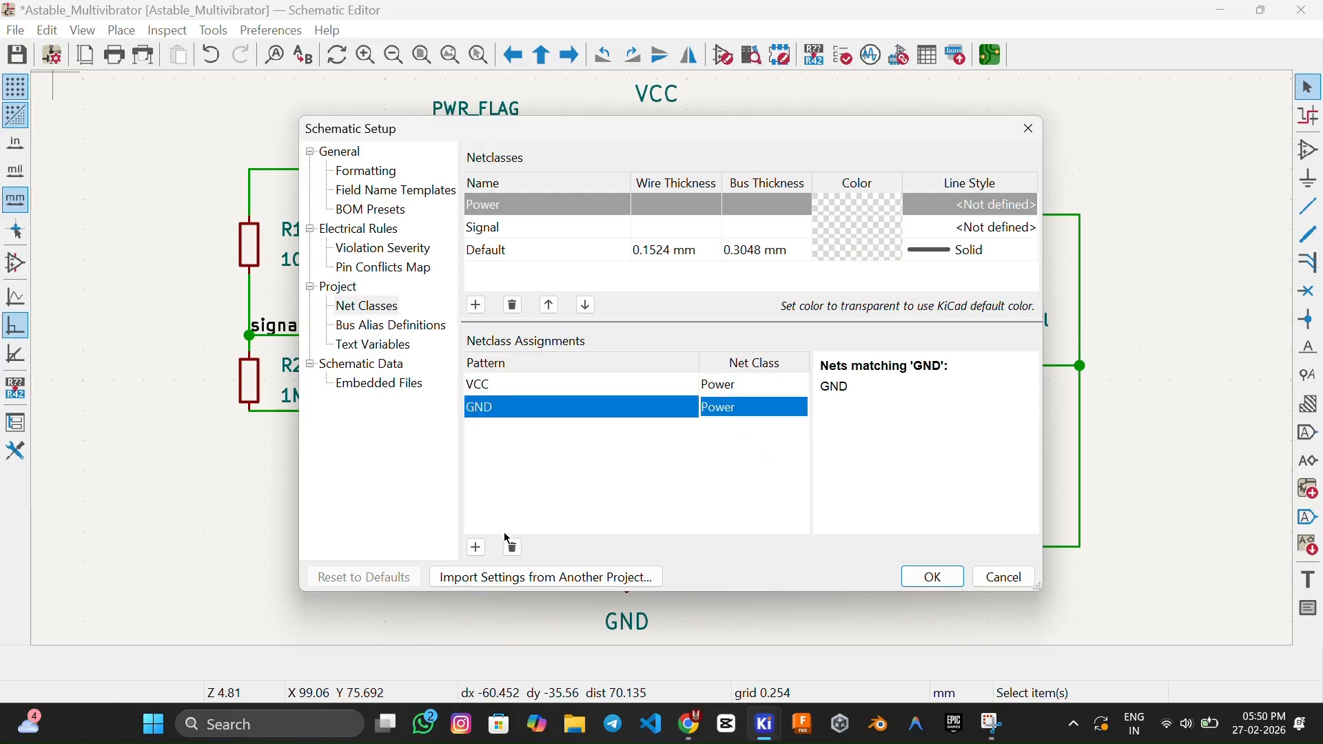
Add a netclass assignment with the pattern /signal, set its net class to Signal, and apply the schematic setup.
left_click(476, 550)
type("sign")
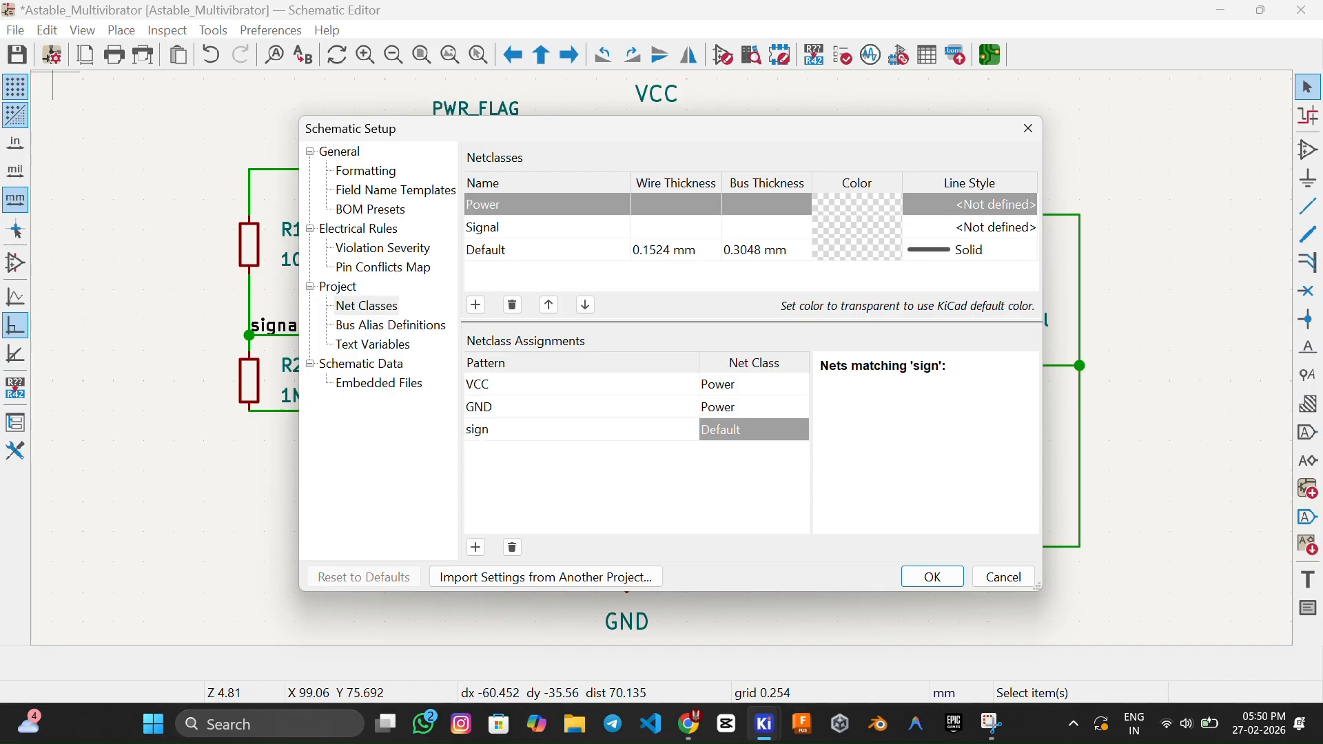
type("al")
key("Home")
type("/")
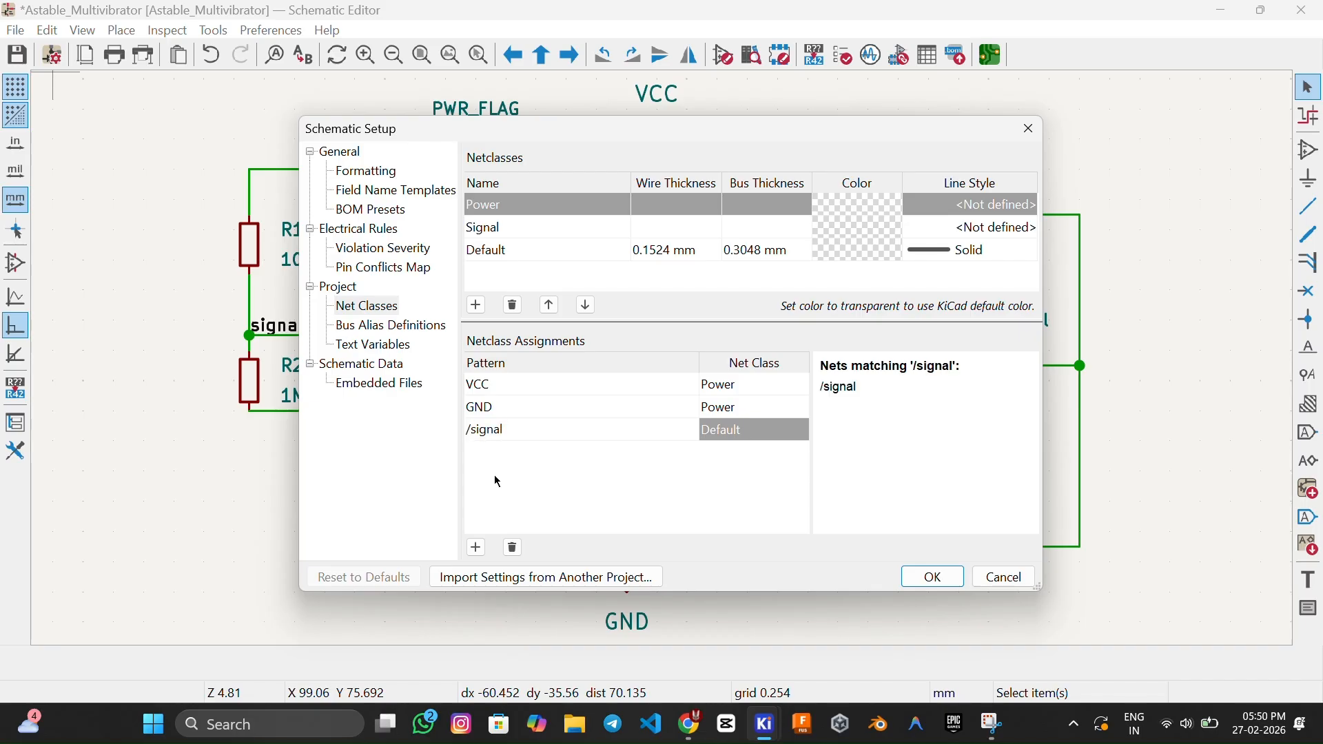
left_click_drag(889, 402, 829, 402)
left_click(860, 407)
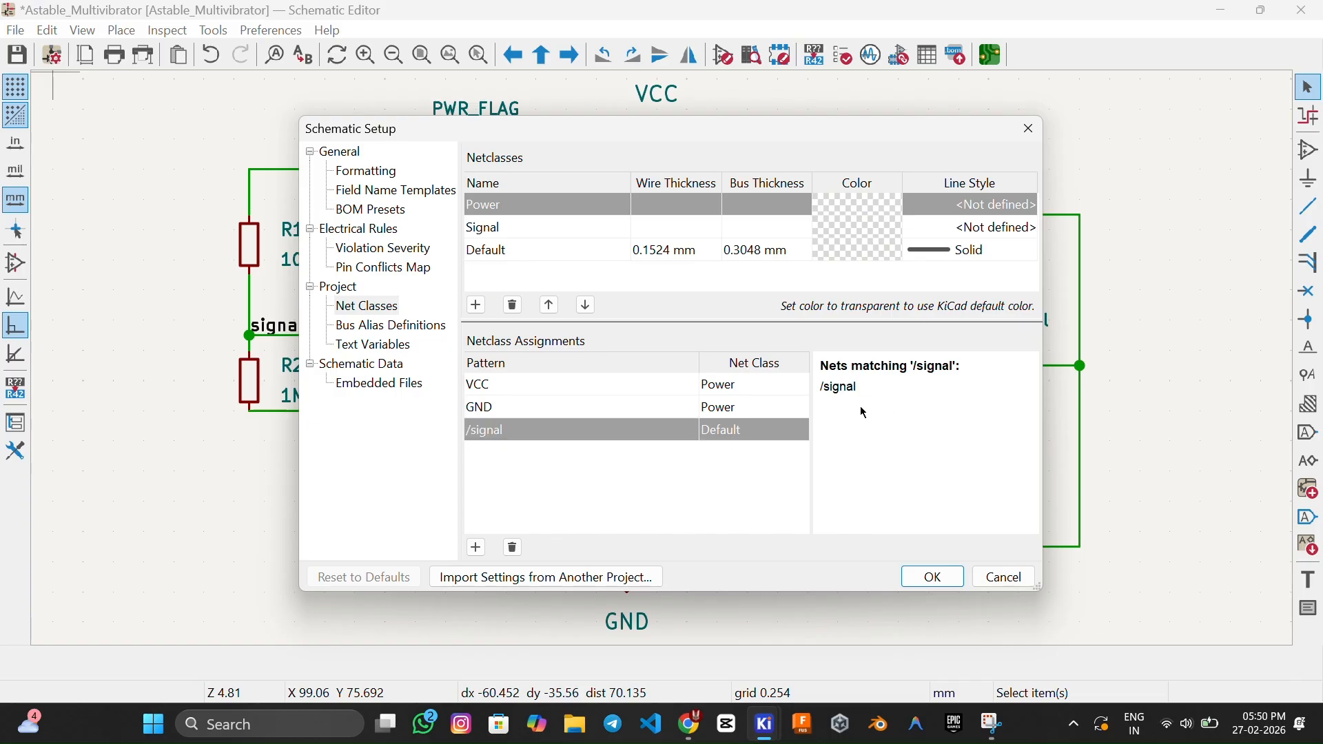
left_click(740, 431)
left_click(744, 430)
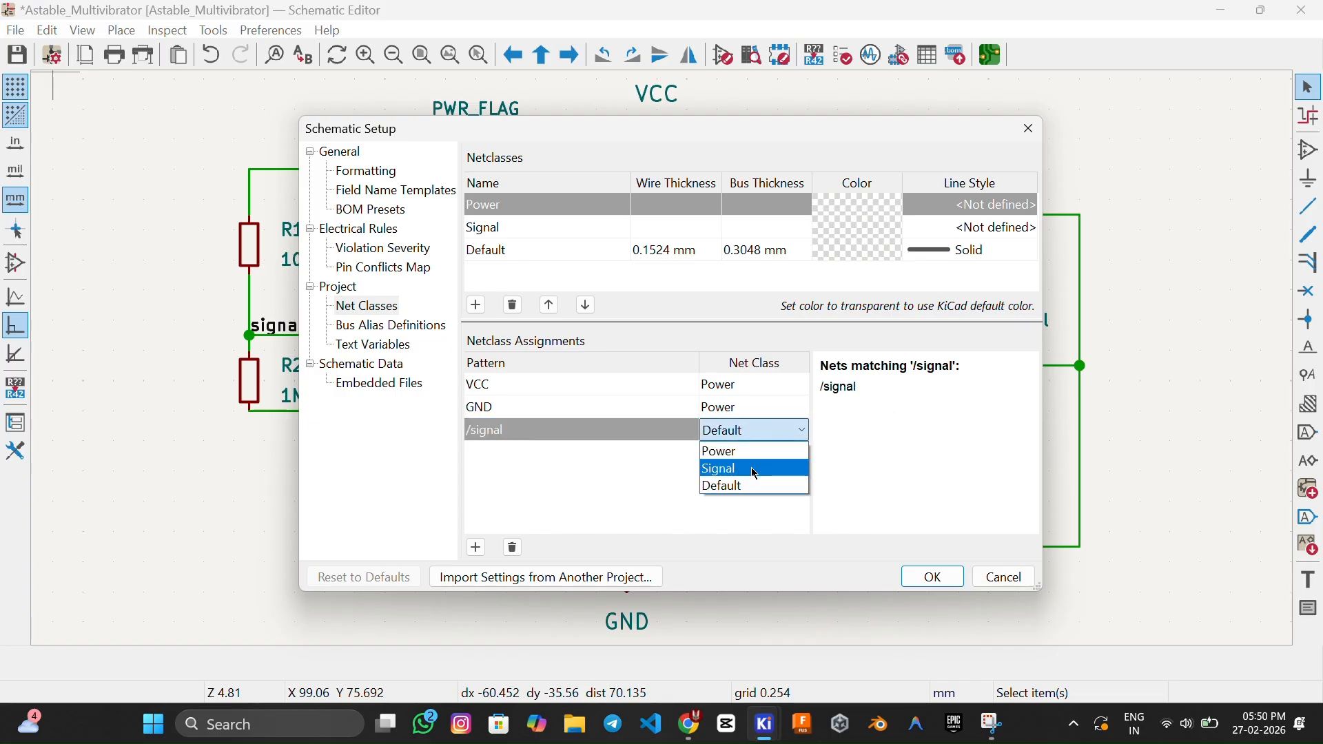
left_click(747, 472)
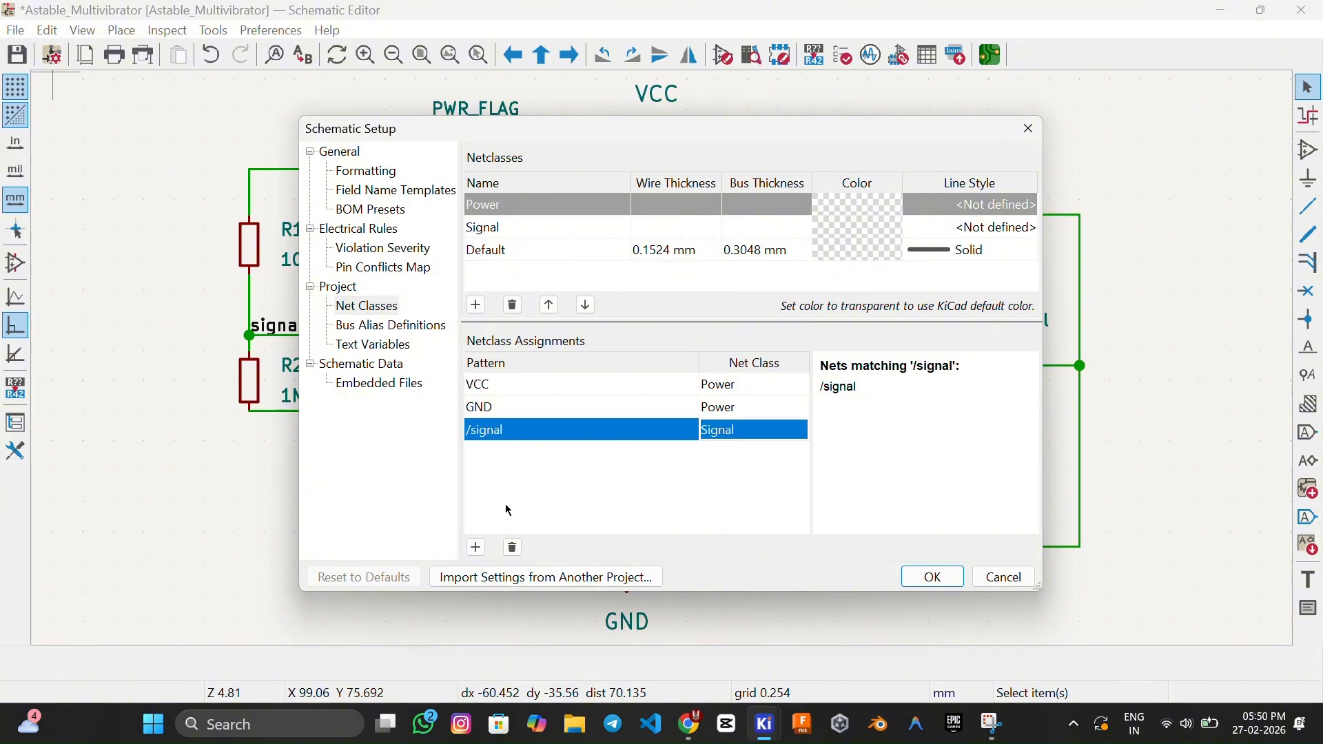
left_click(934, 579)
Check the resolved net class of the THRES wire and the GND wire below C1, and save the schematic.
left_click(469, 397)
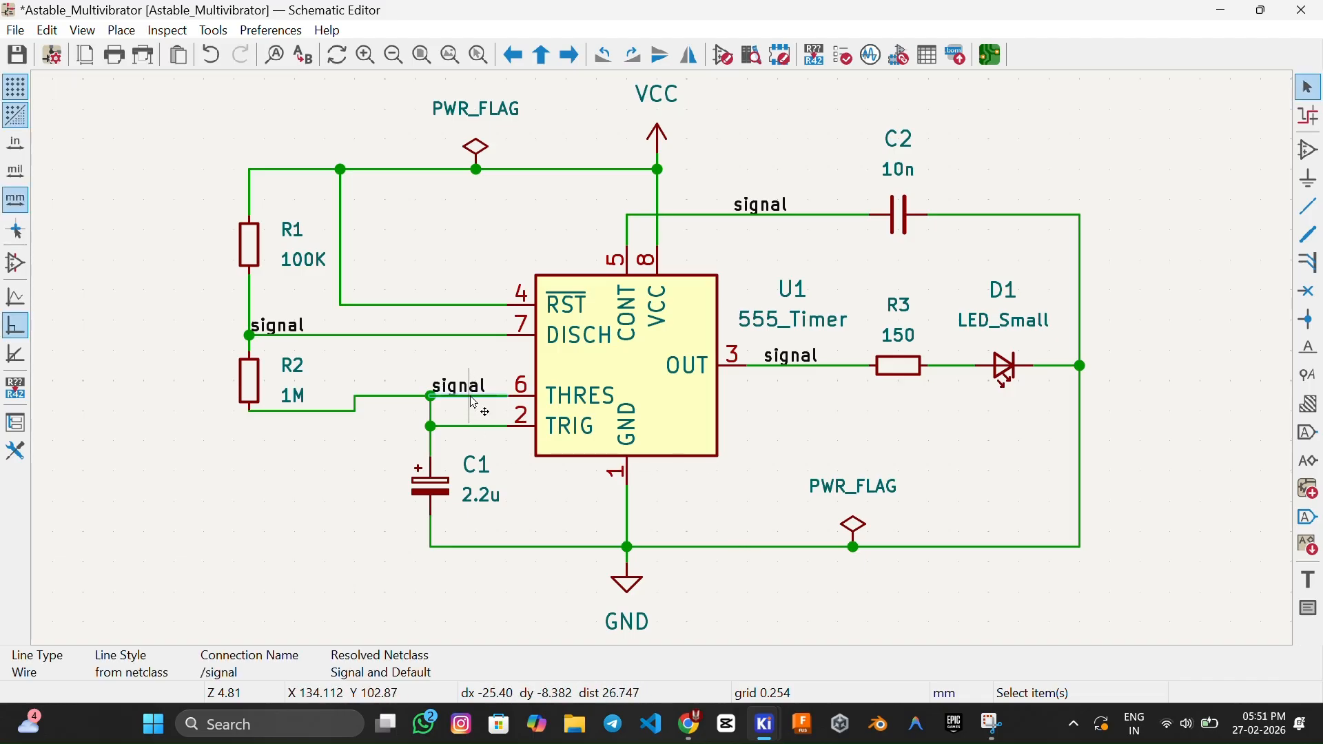
left_click(497, 548)
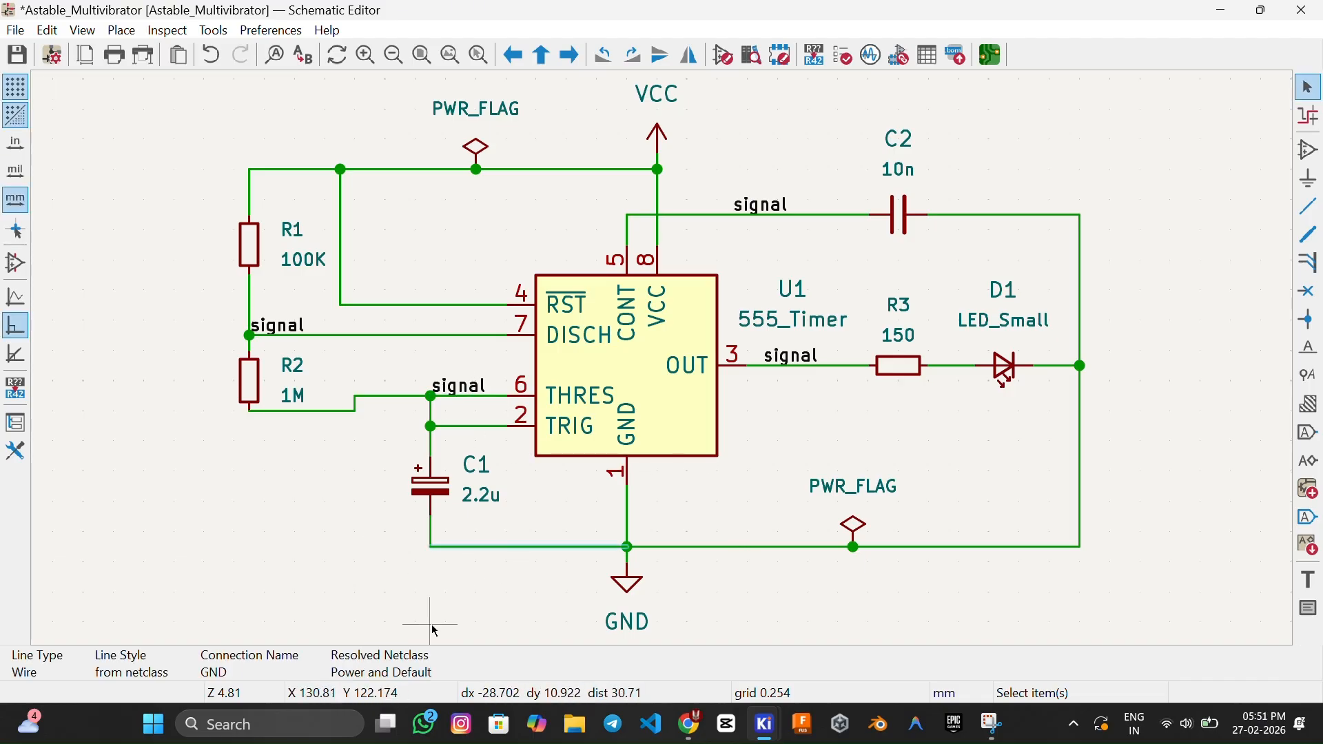
left_click(562, 493)
key("ctrl+s")
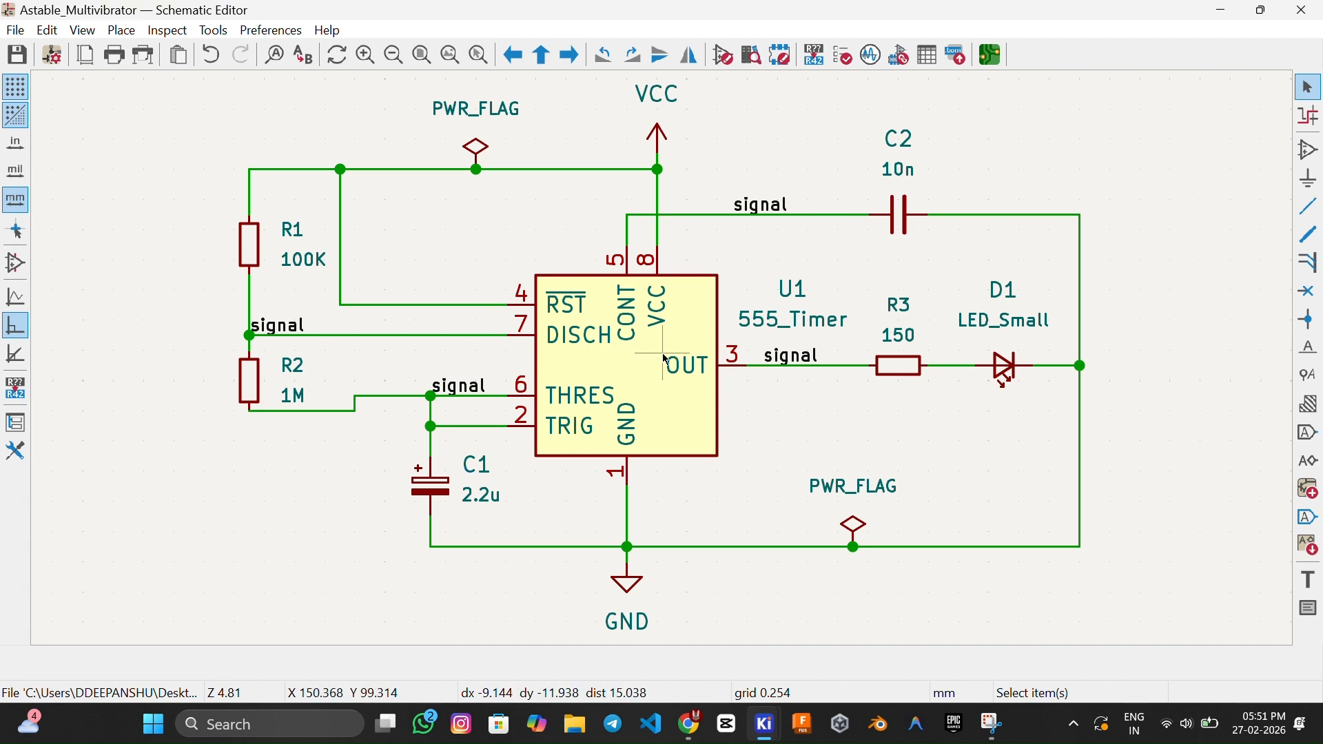
Switch to the PCB editor and review the VCC, GND and /signal netclass assignments in the board setup.
key("ctrl+p")
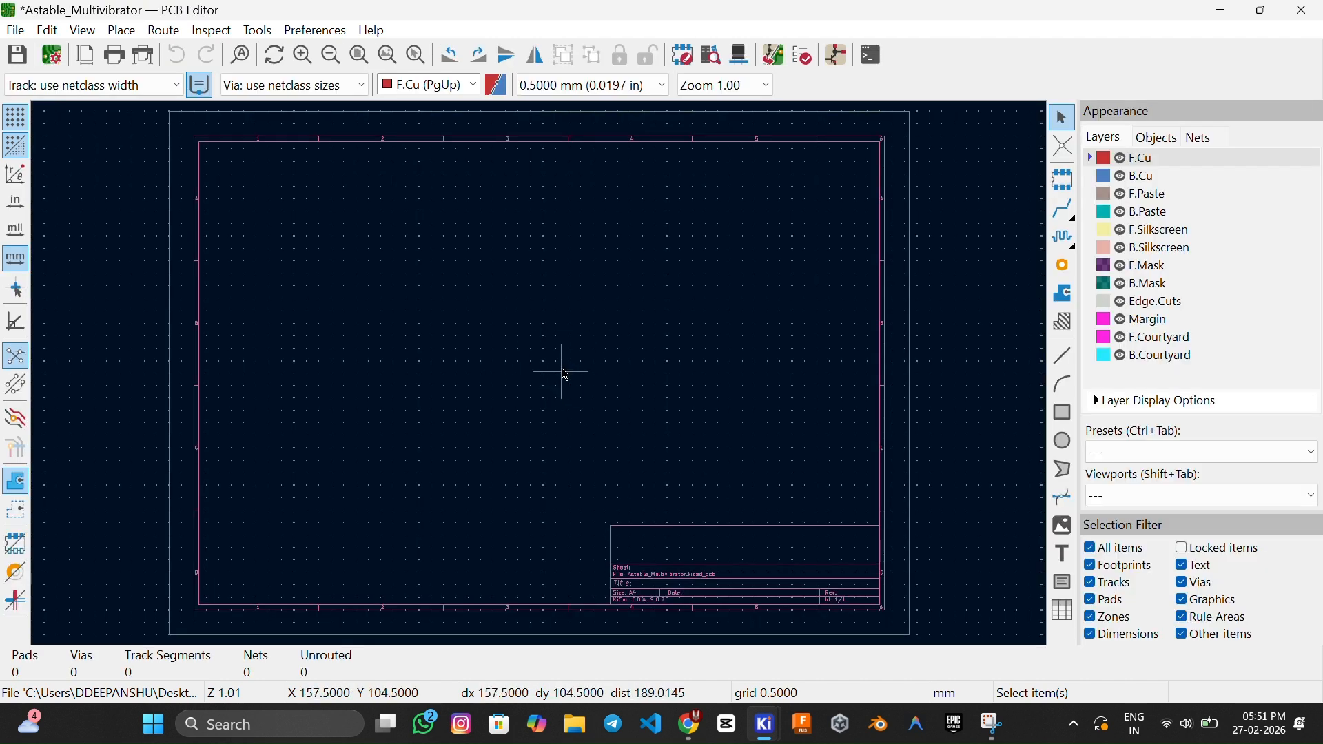
left_click(56, 65)
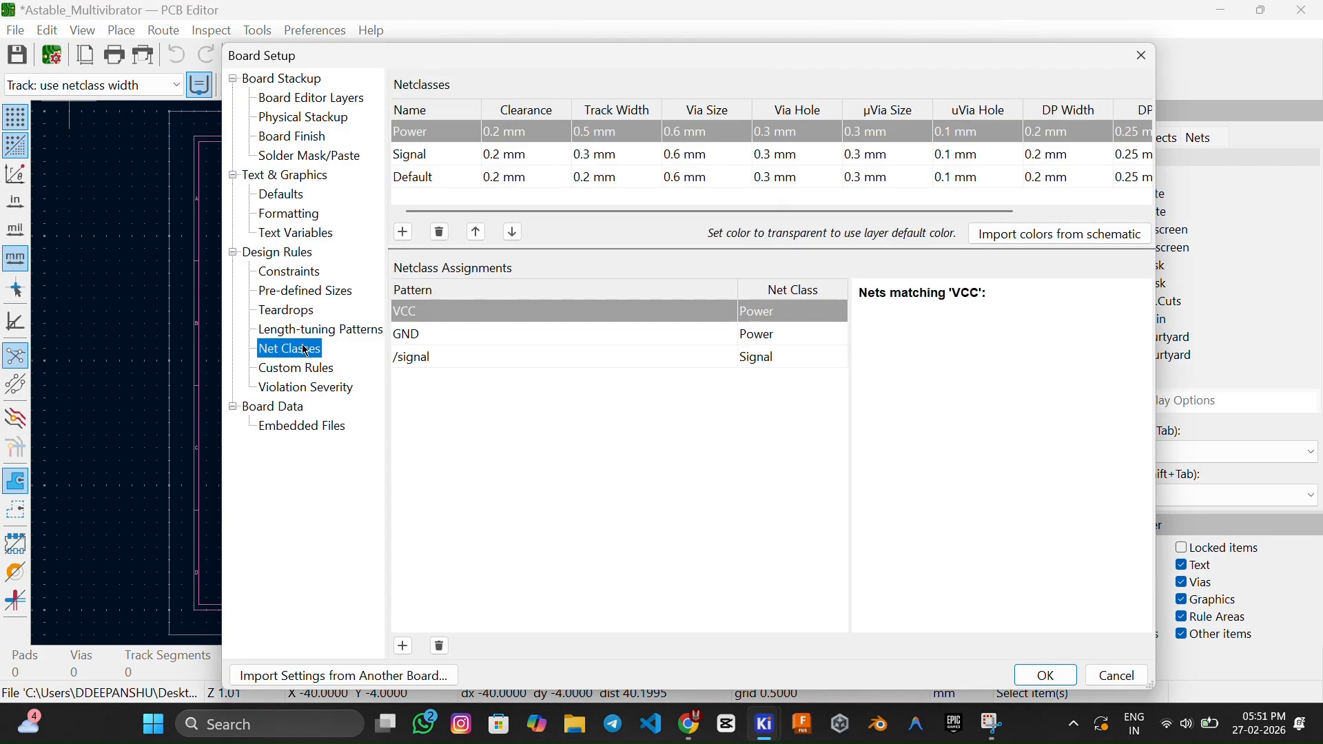
left_click(606, 315)
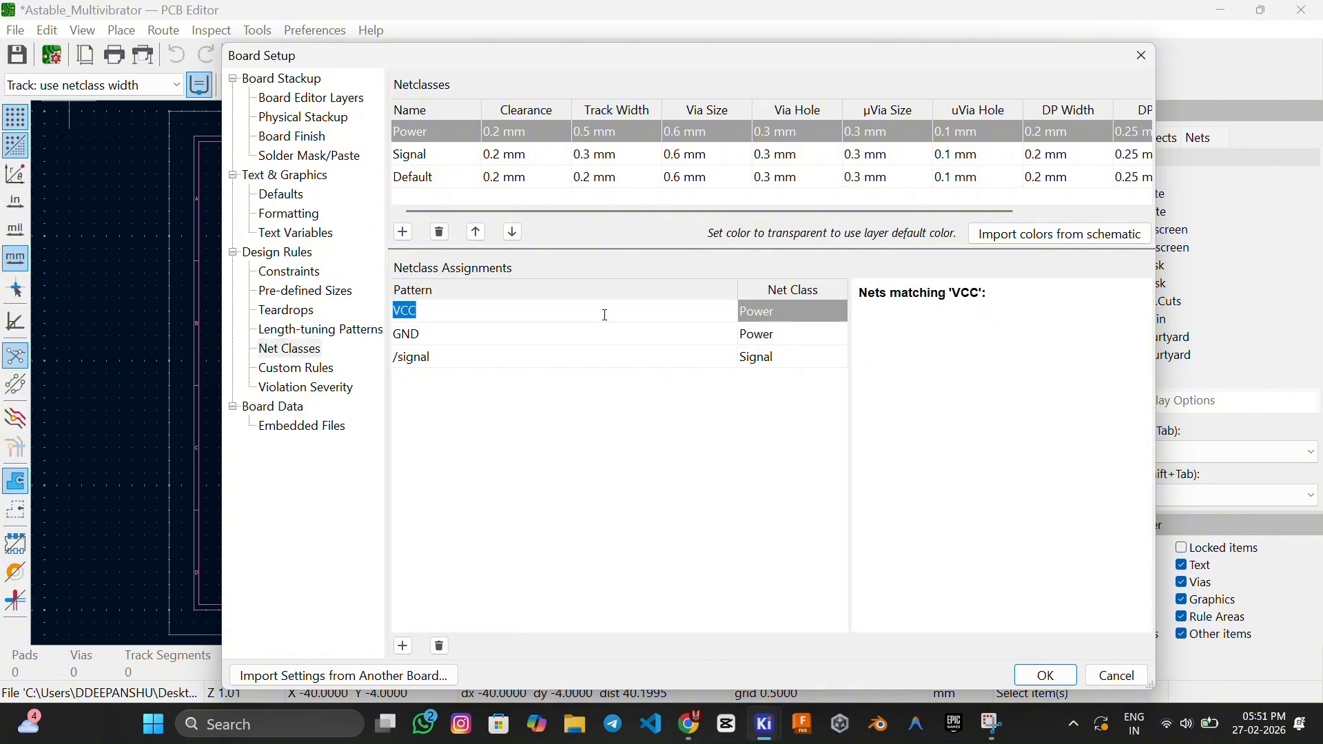
left_click(706, 335)
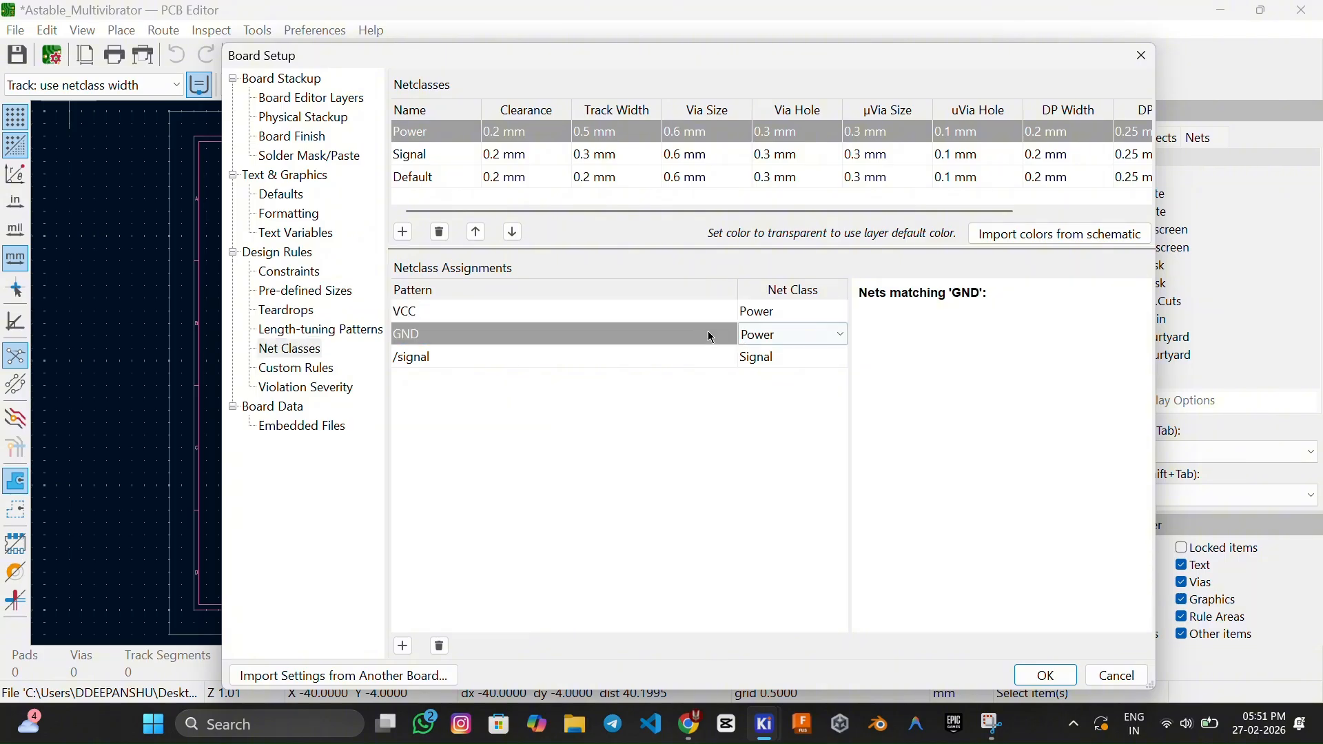
left_click(762, 357)
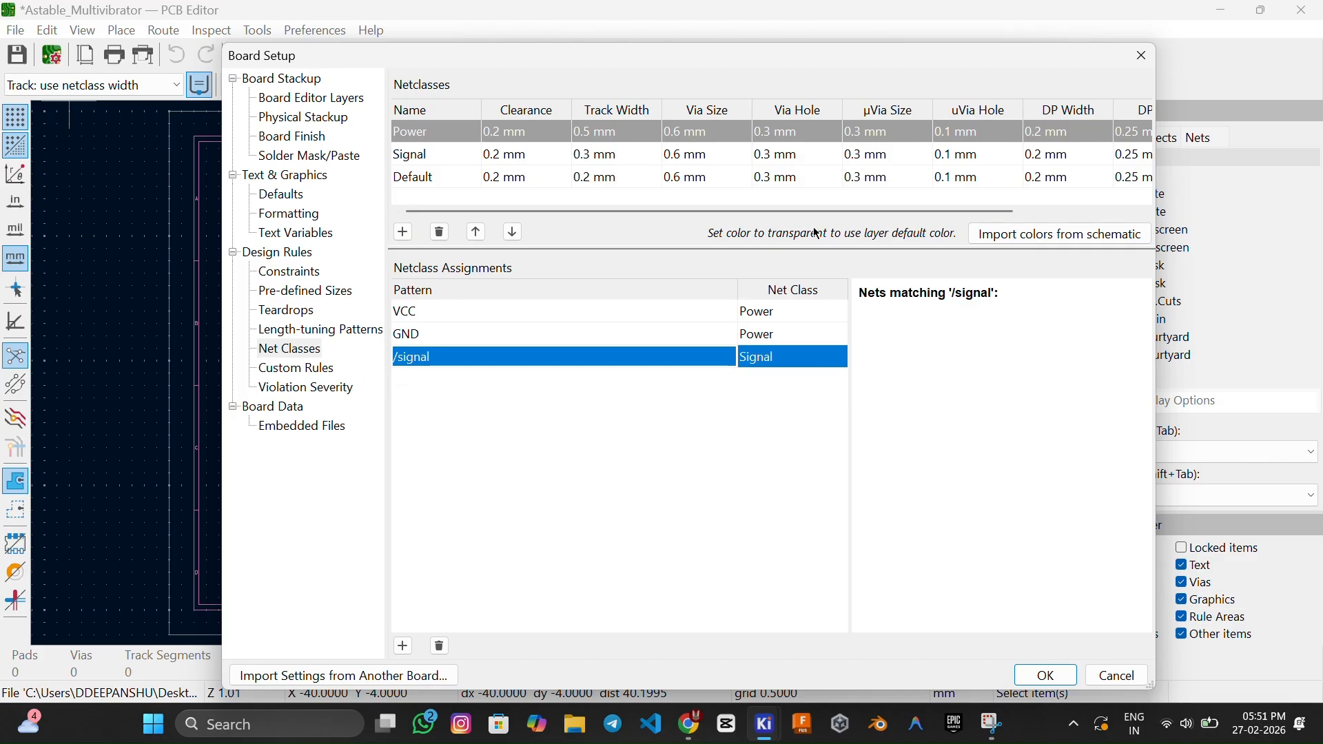
Examine the board's custom DRC rules and the violation severity settings for electrical and manufacturing checks.
left_click(304, 372)
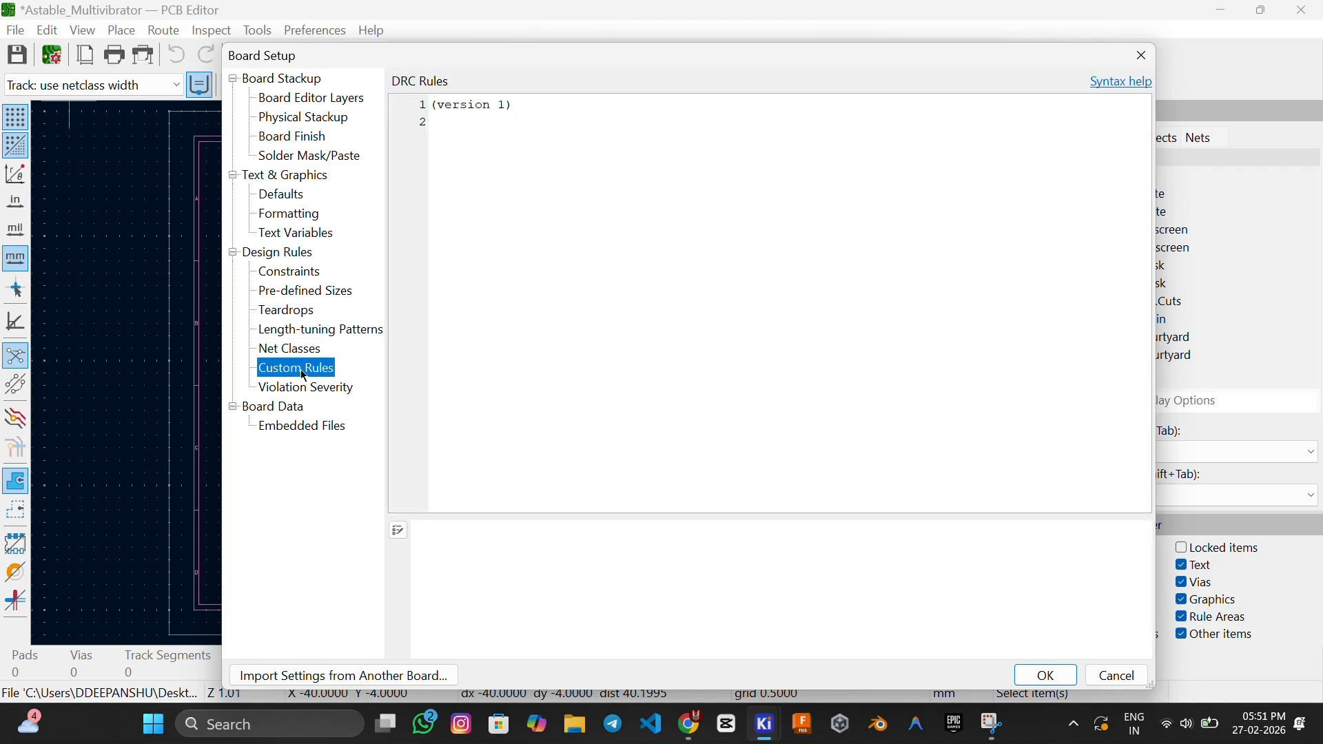
left_click(310, 395)
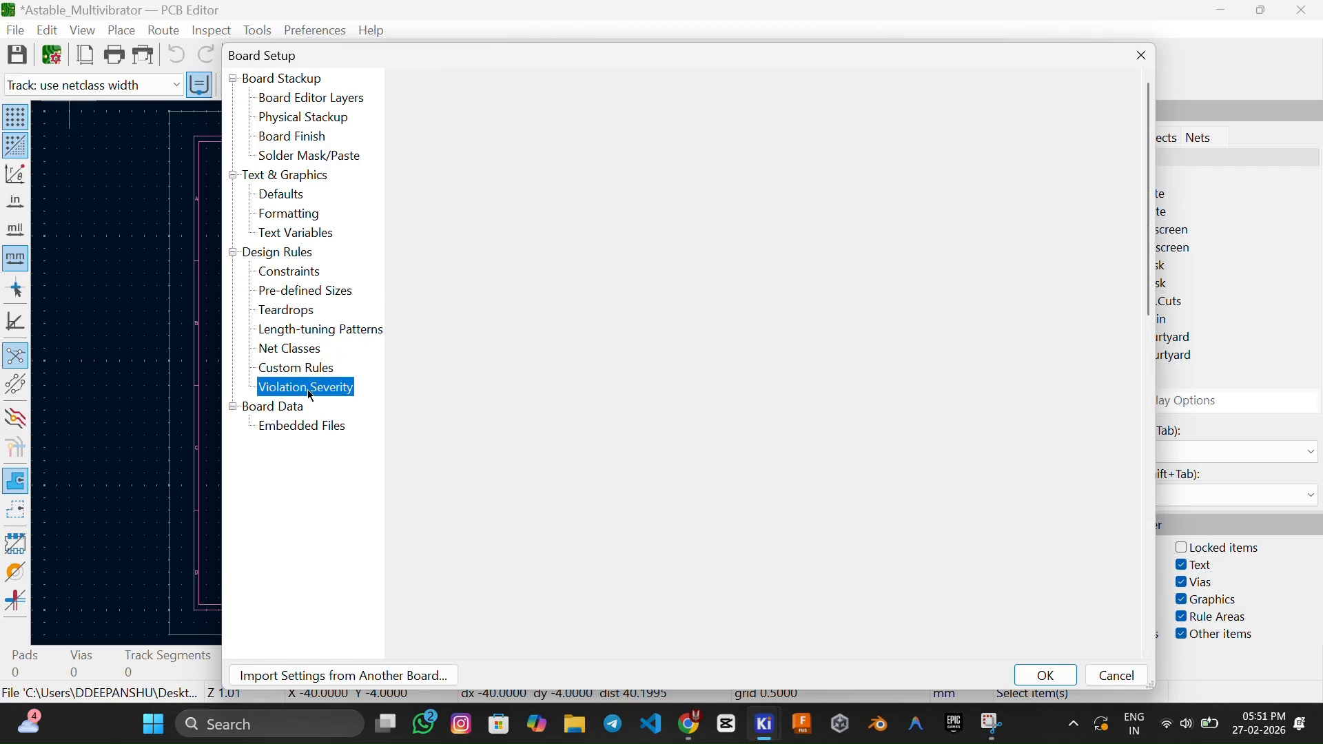
scroll(572, 394, "down", 3)
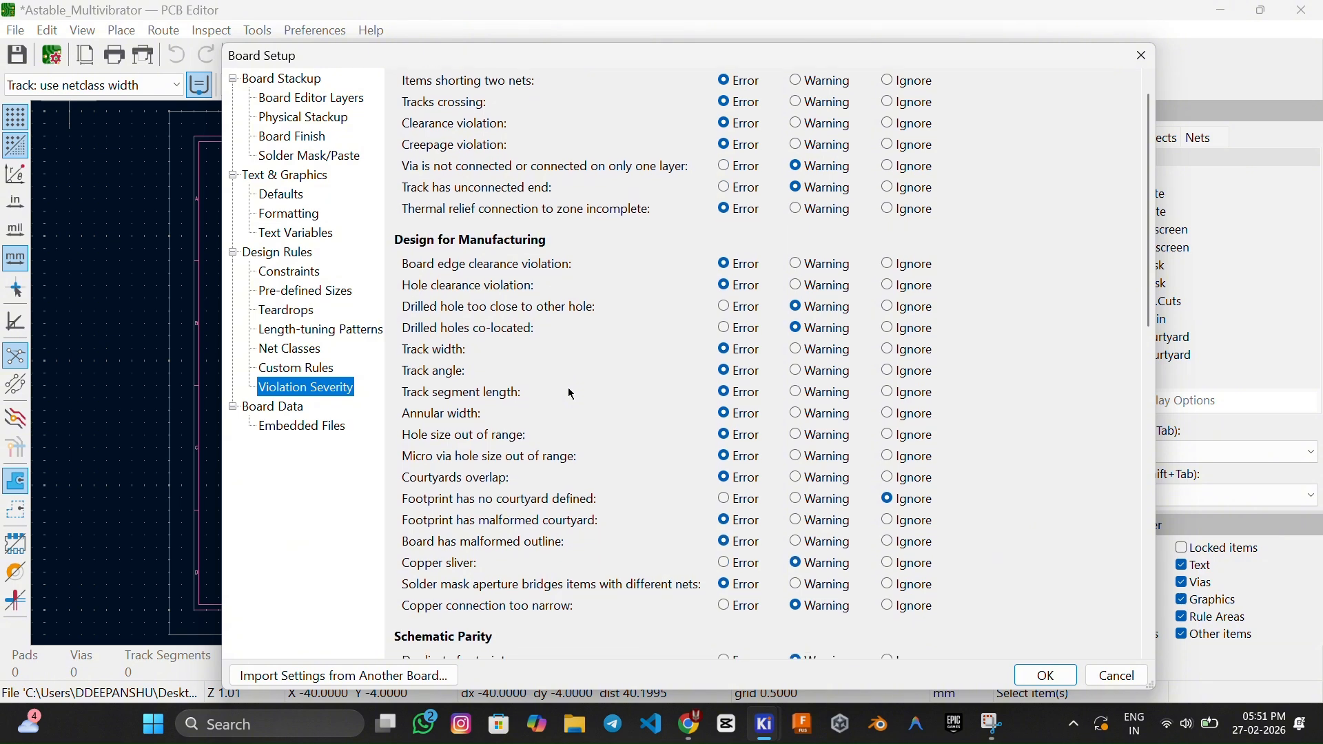
scroll(572, 394, "down", 1)
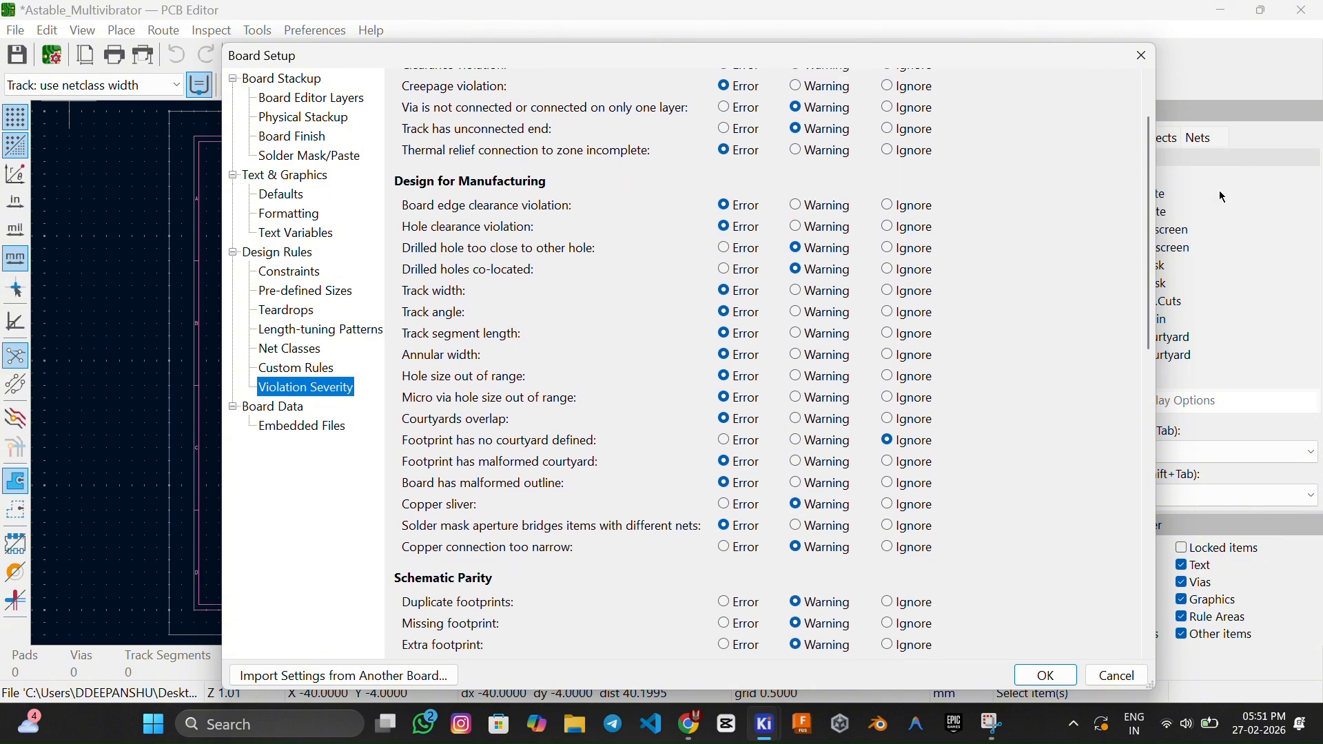
left_click_drag(1153, 241, 1091, 108)
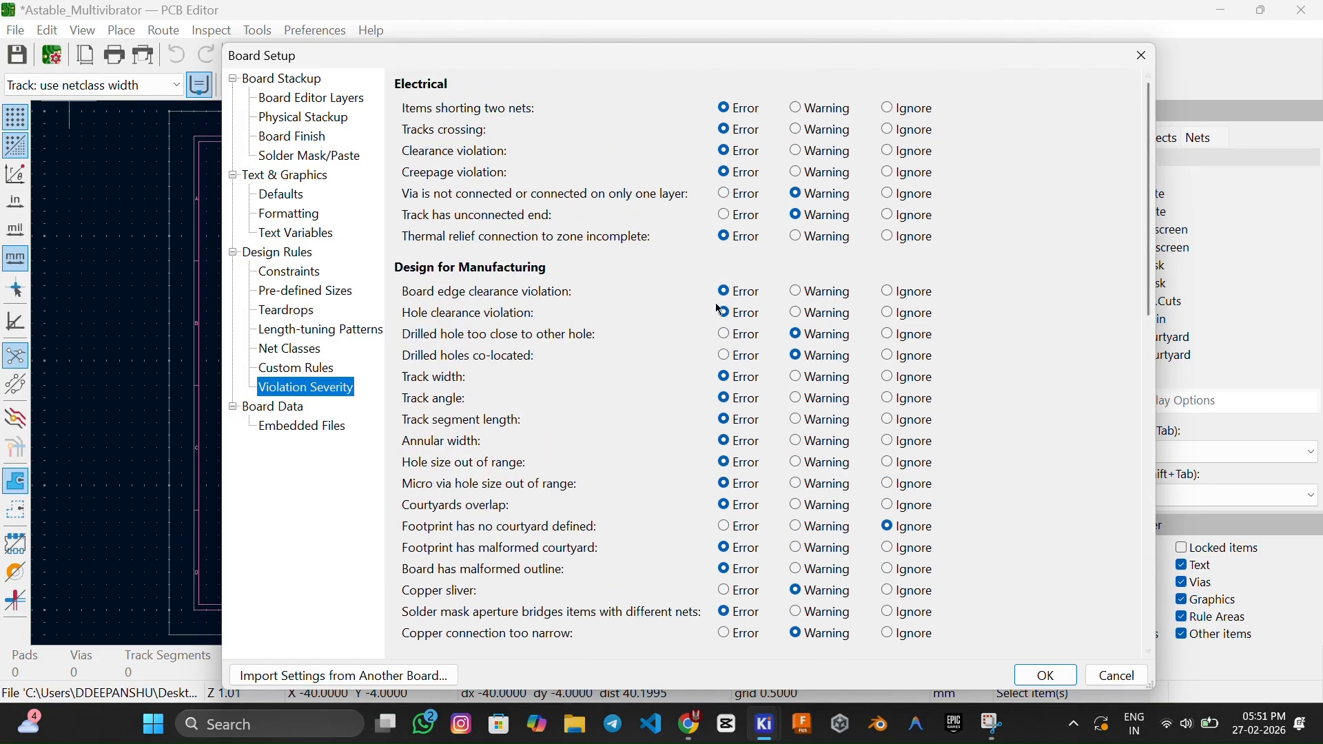
Recheck the board's net class assignments and embedded files, and accept the board setup.
left_click(301, 368)
left_click(294, 353)
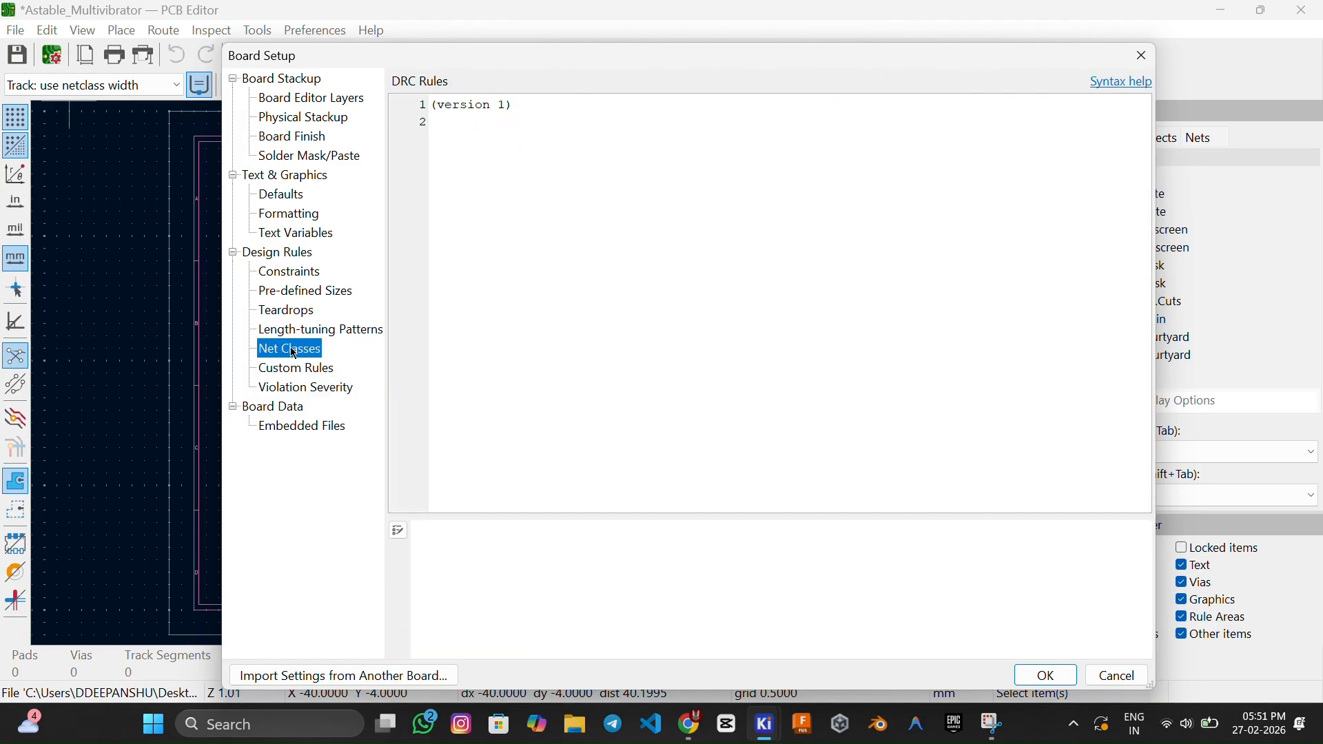
left_click(726, 399)
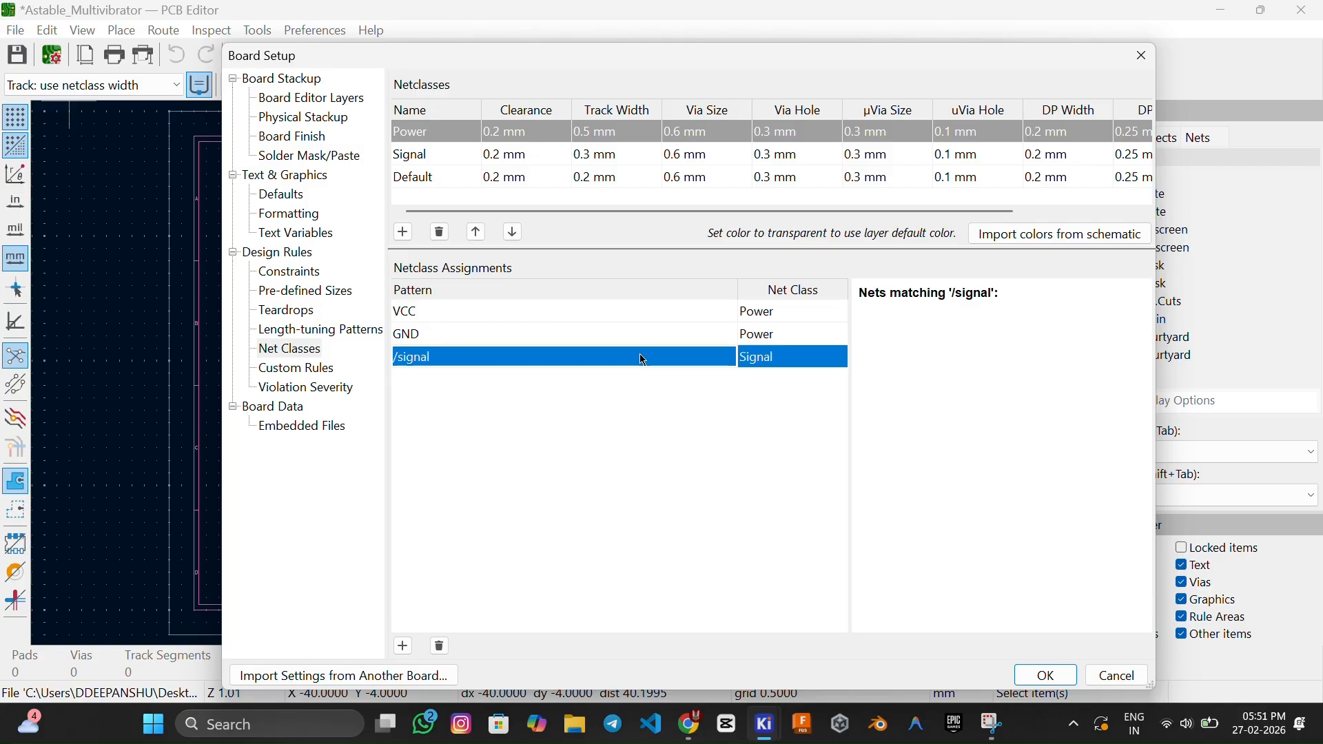
left_click(301, 426)
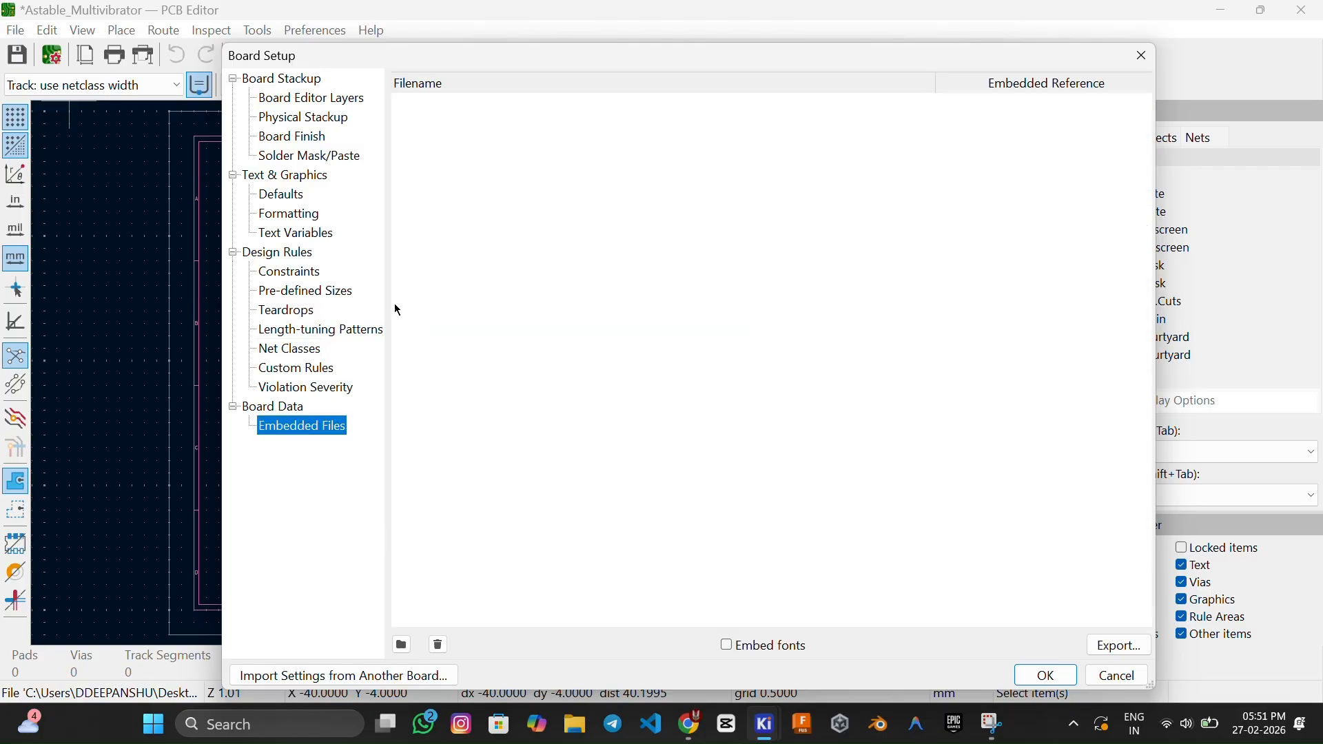
left_click(317, 351)
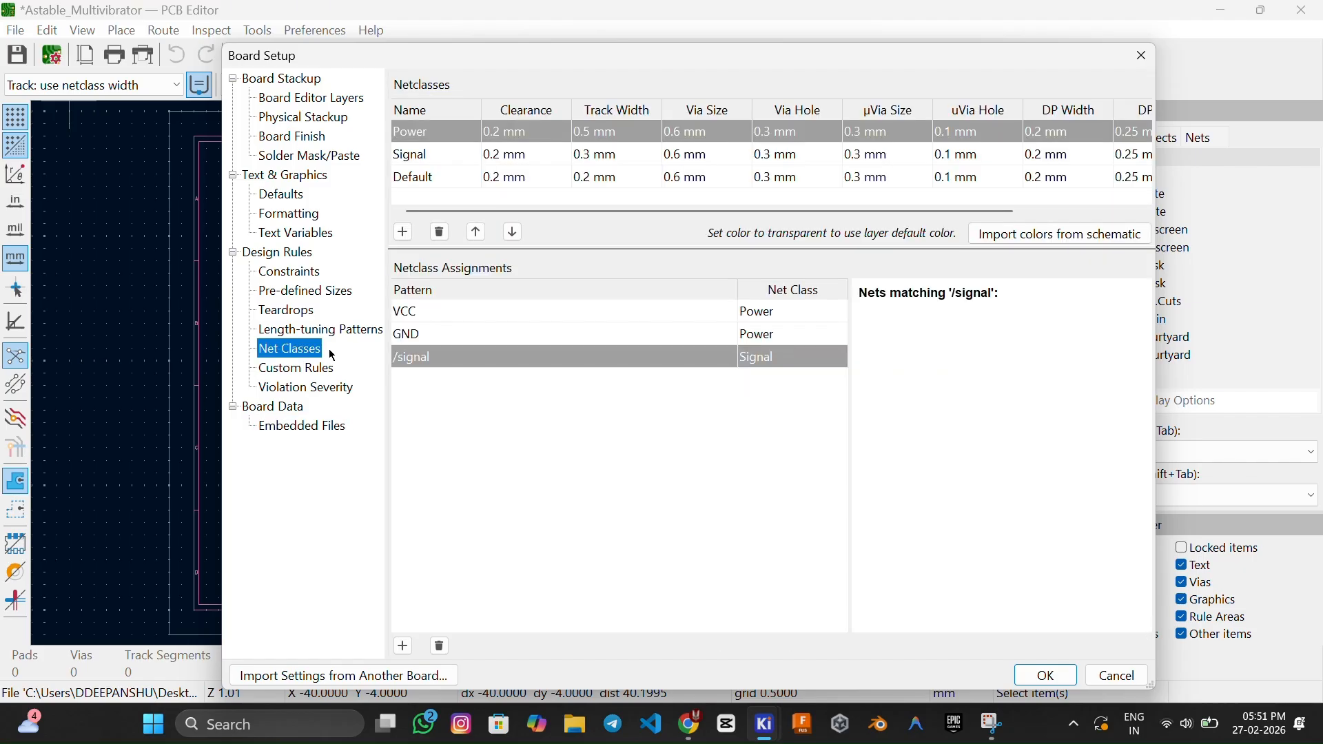
left_click(528, 355)
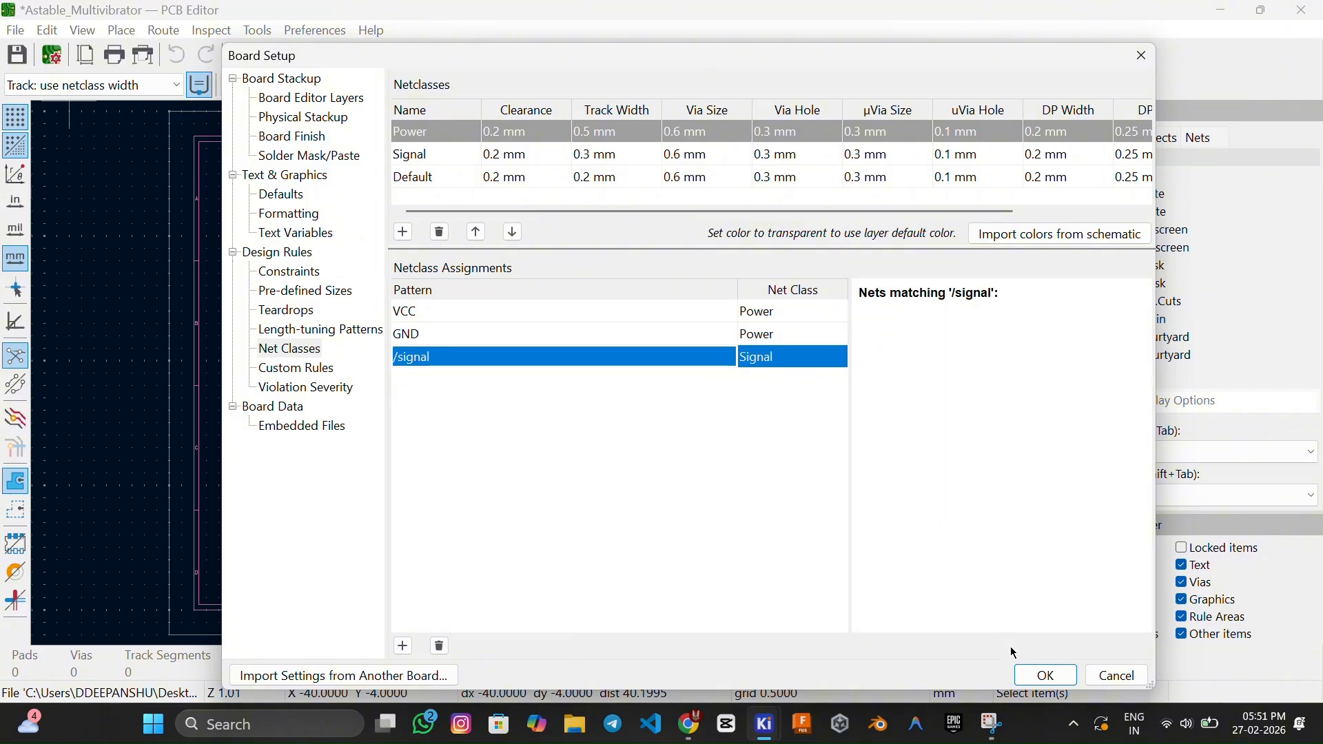
left_click(1042, 677)
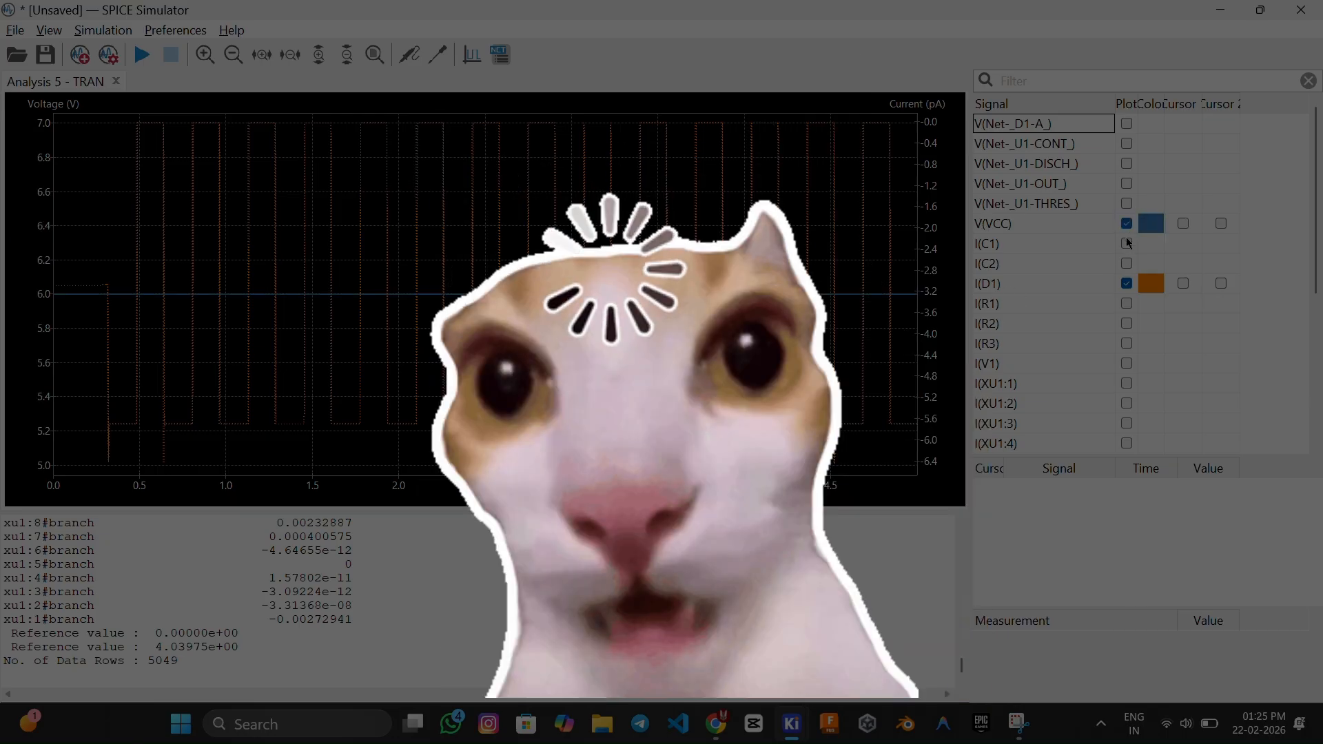
Plot V(Net-_U1-OUT_) and I(C2) in the SPICE transient analysis and examine the waveforms up close.
left_click(1127, 184)
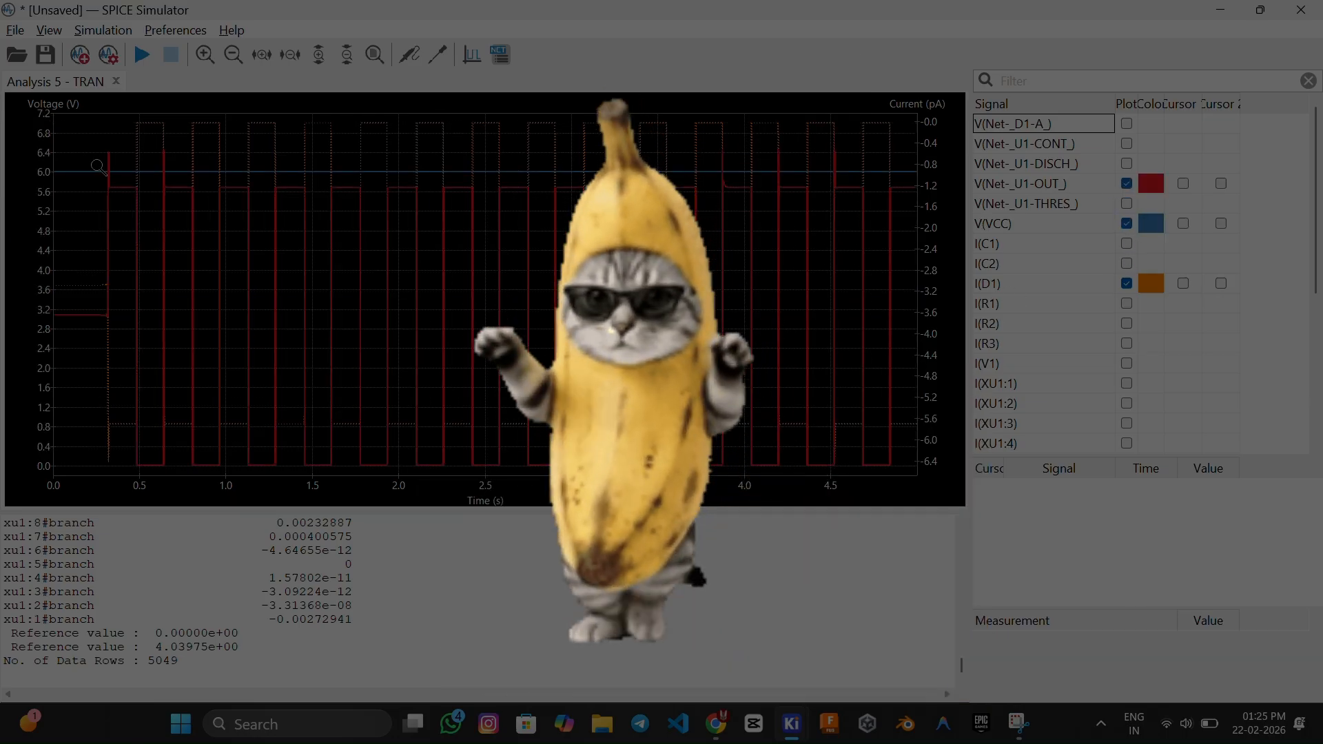
left_click(1127, 263)
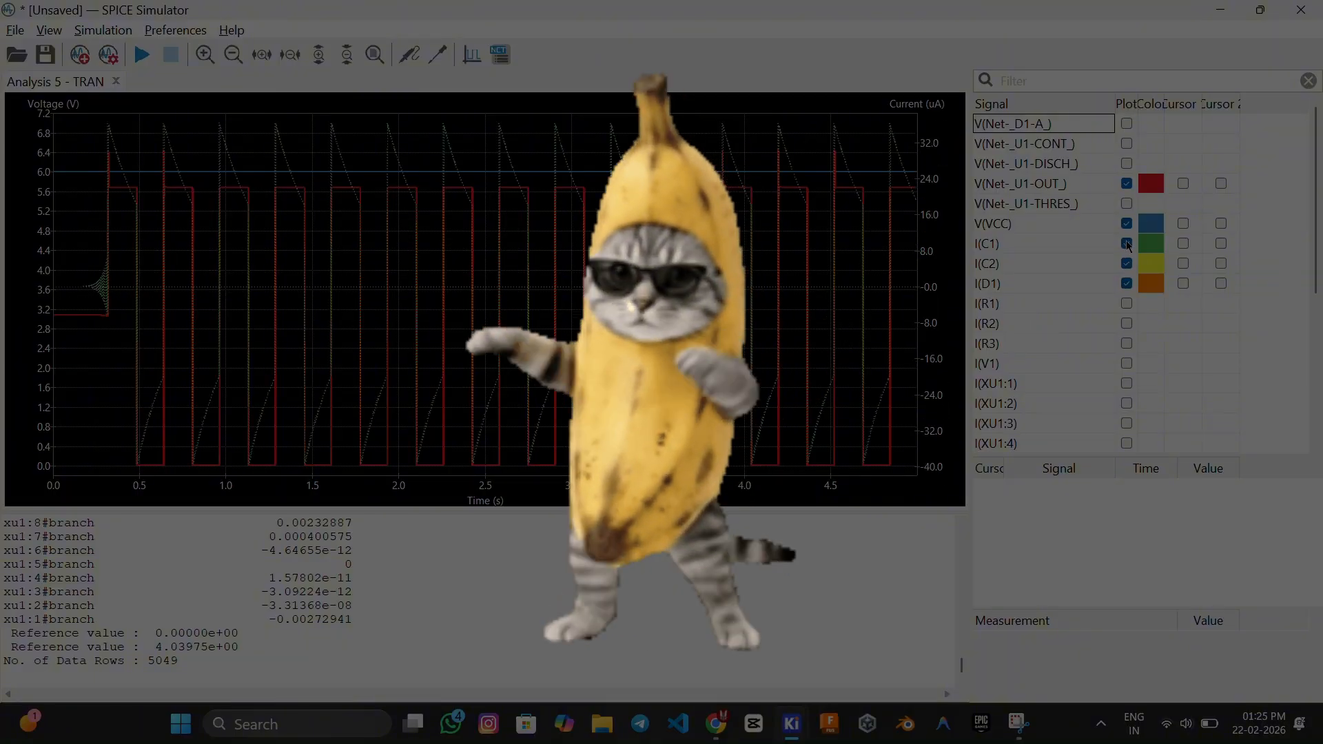
scroll(359, 298, "up", 3)
scroll(359, 299, "up", 5)
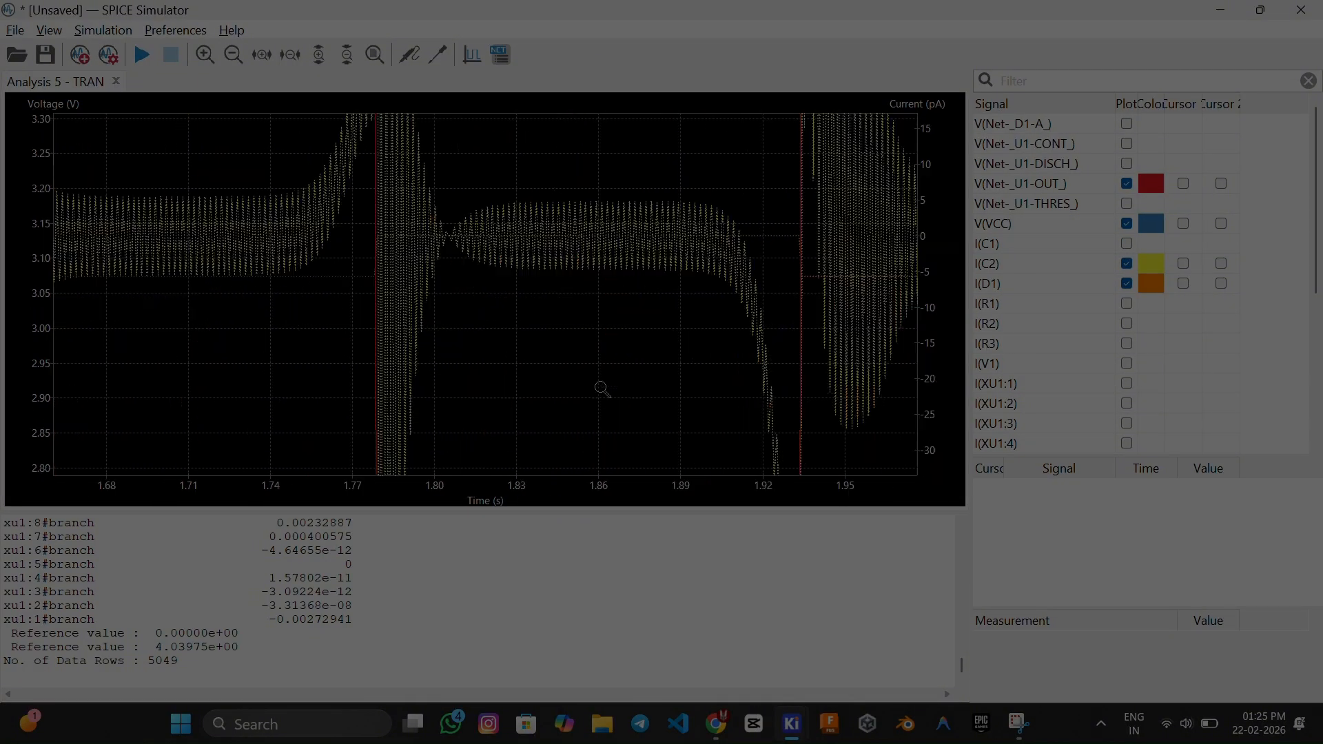
left_click_drag(792, 285, 793, 287)
left_click_drag(146, 254, 276, 383)
left_click_drag(251, 259, 408, 324)
left_click_drag(389, 345, 682, 414)
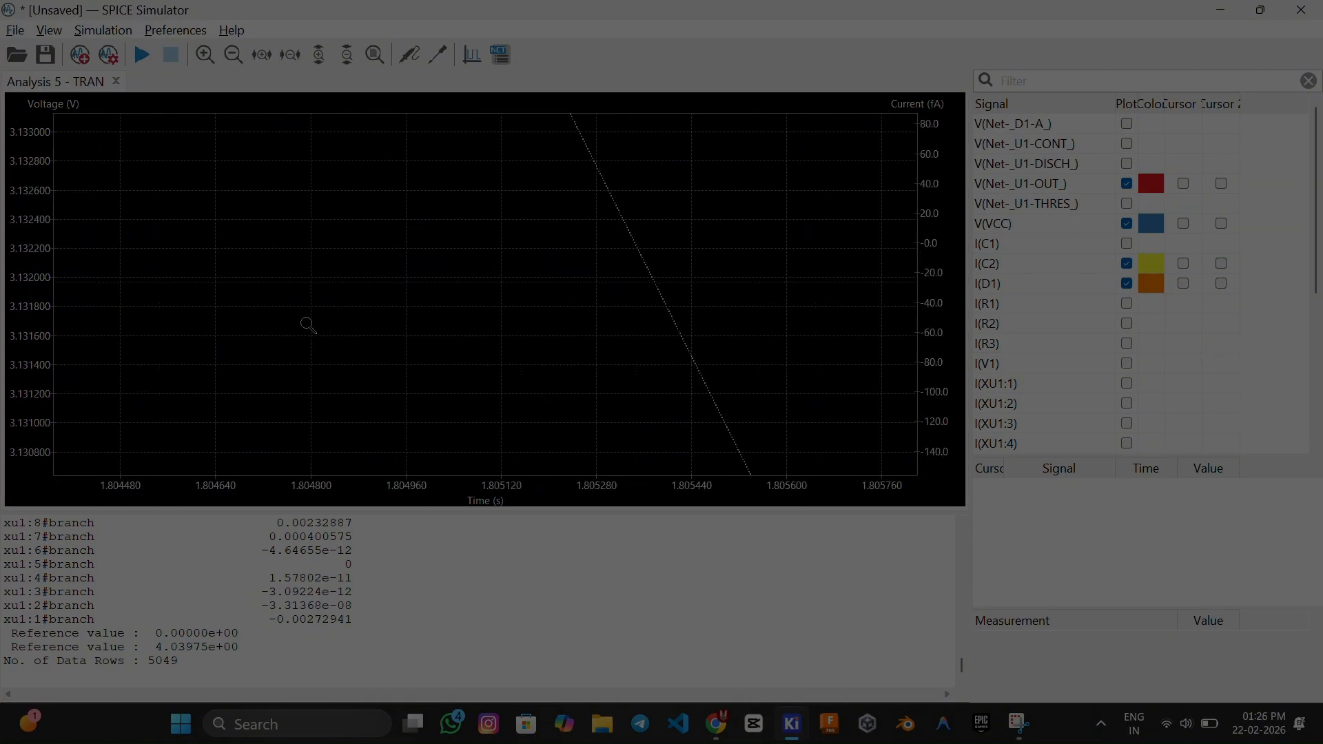
left_click_drag(399, 155, 730, 376)
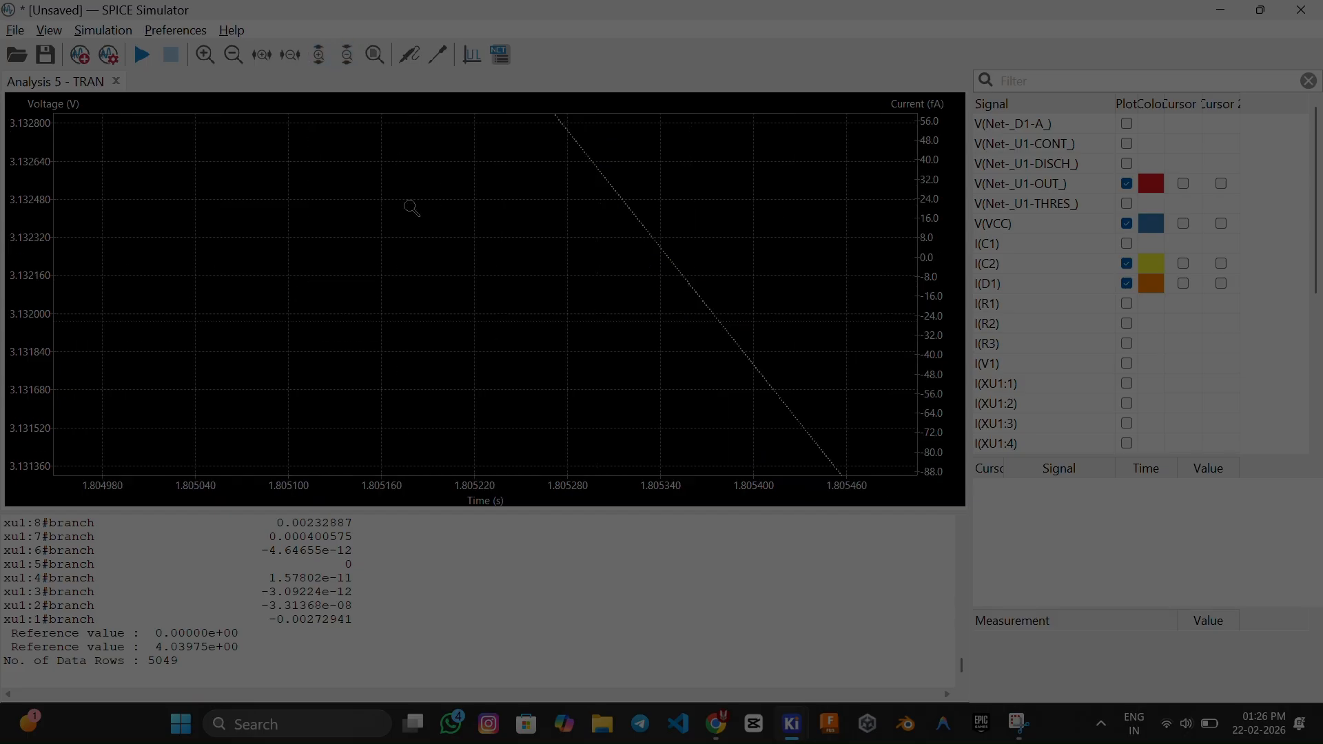
Close the SPICE simulator and undo the last schematic edit.
left_click(1295, 7)
left_click(724, 369)
key("ctrl+z")
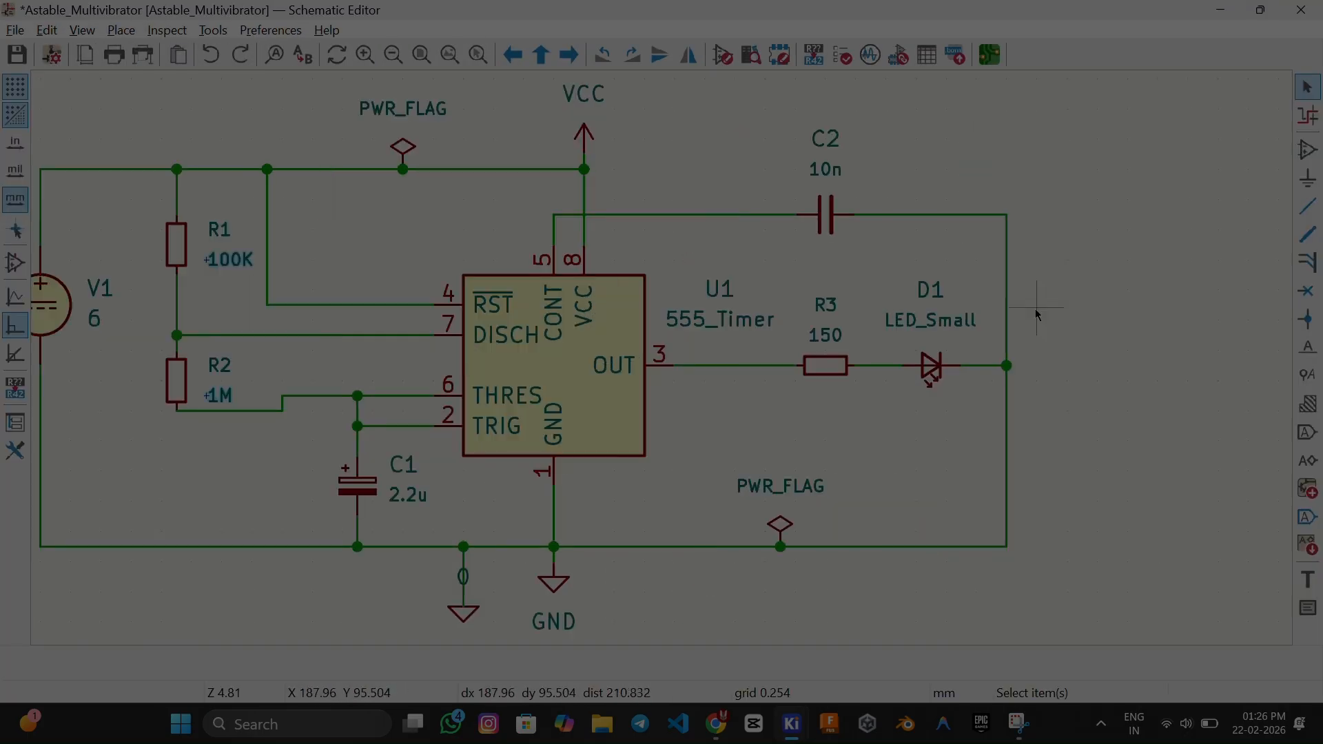